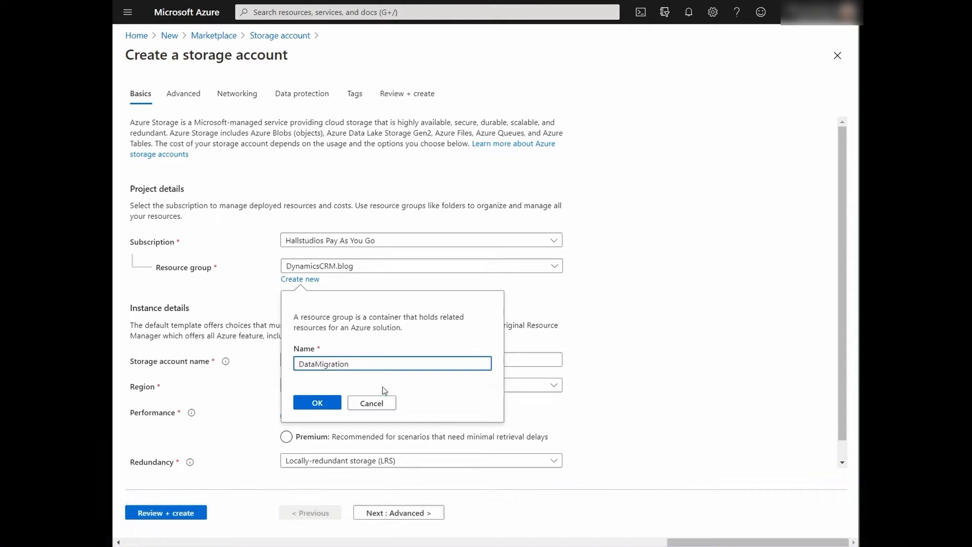
Step: Confirm the DataMigration resource group and name the storage account halldm instead of the rejected datamigrationhall
left_click(317, 403)
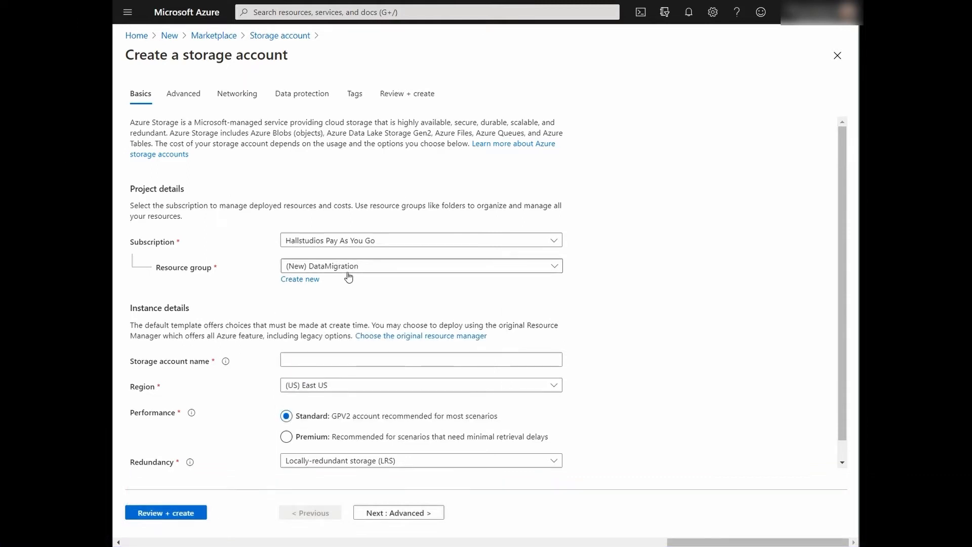
left_click(316, 357)
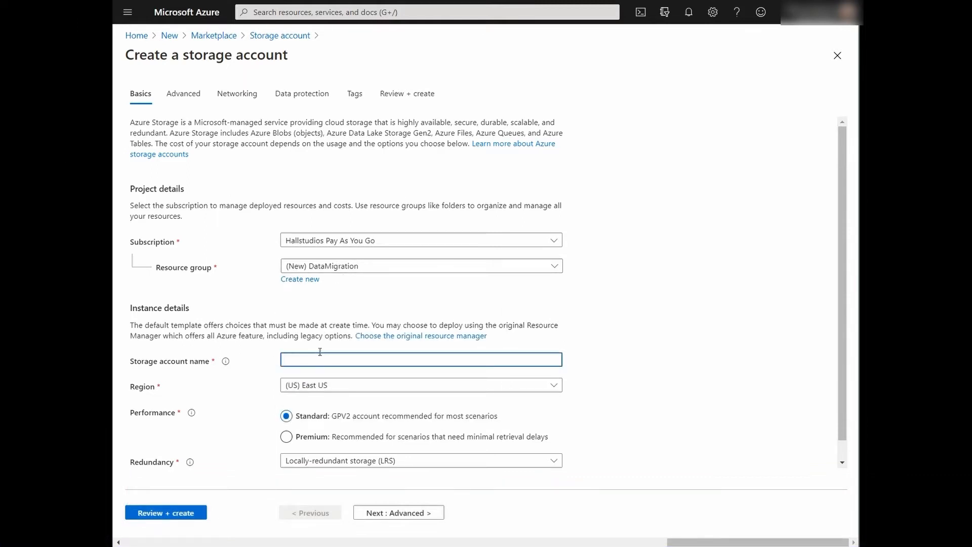
type("data")
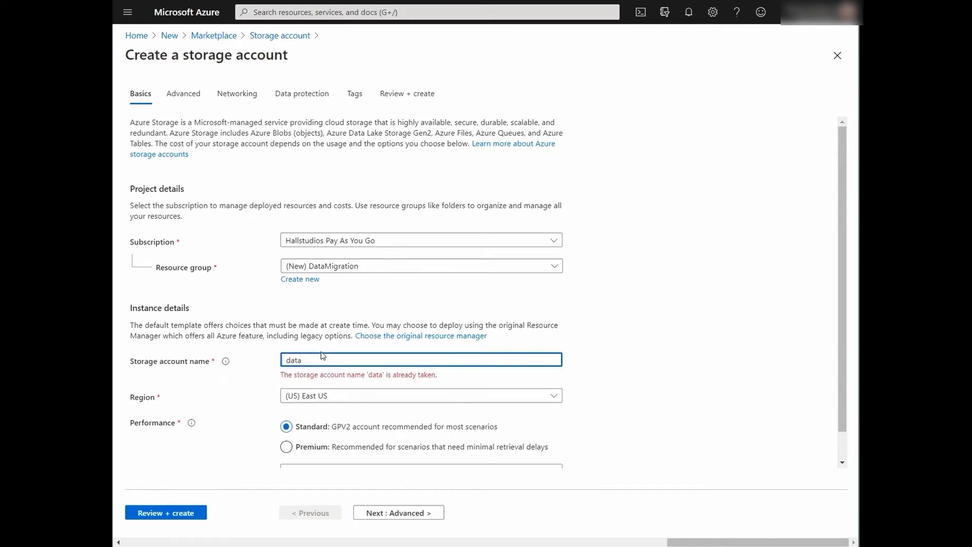
type("migration")
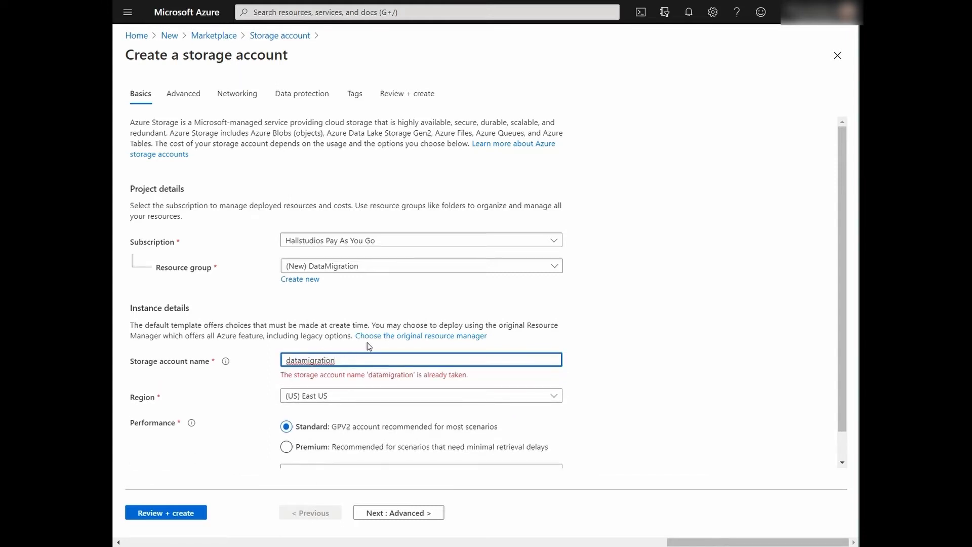
type("h")
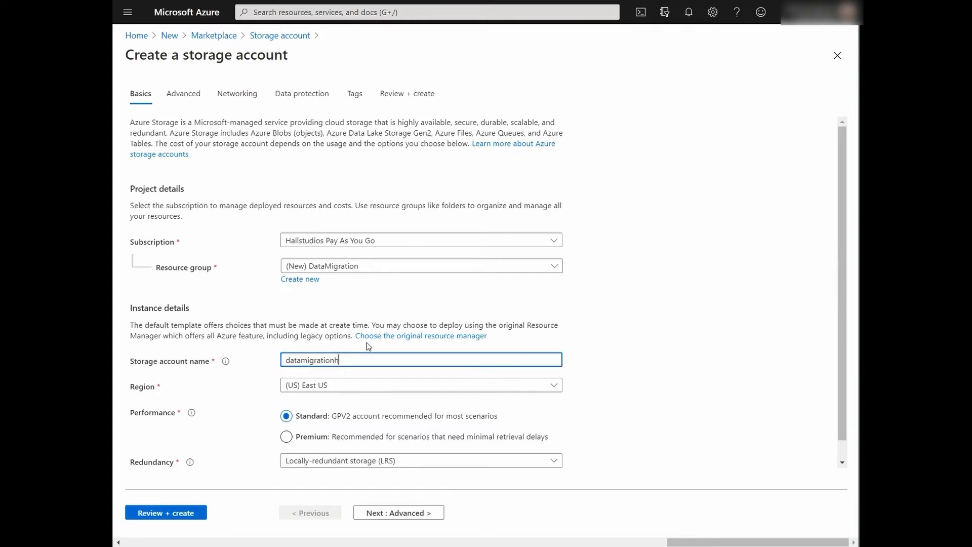
type("all")
key("ctrl+a")
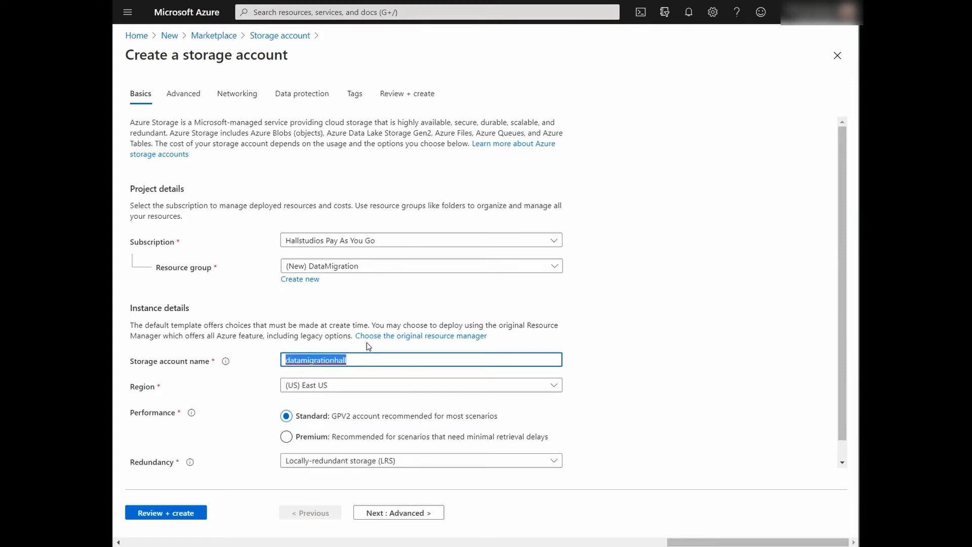
type("halldm")
key("Tab")
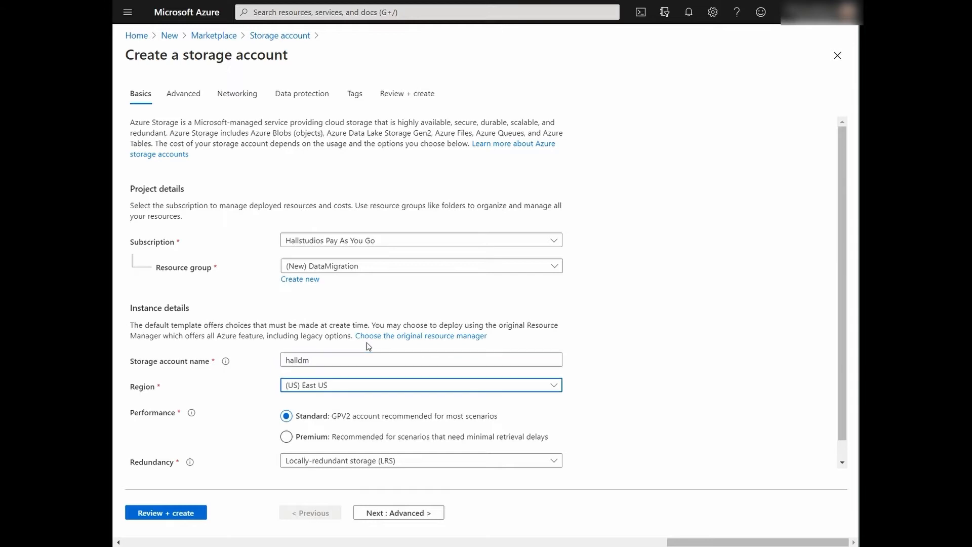
Step: Choose the (Europe) UK South region and keep locally-redundant storage (LRS), then continue to Advanced
left_click(377, 387)
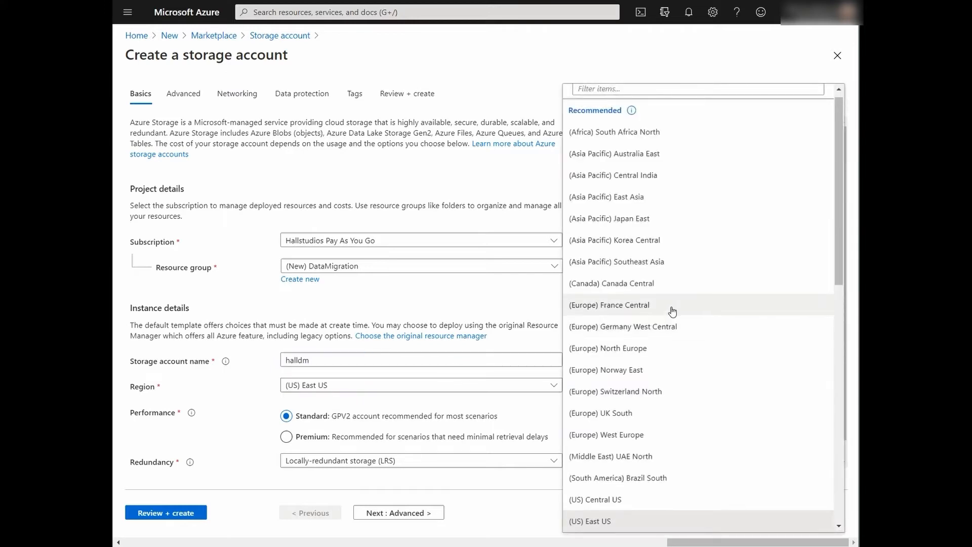
left_click(616, 417)
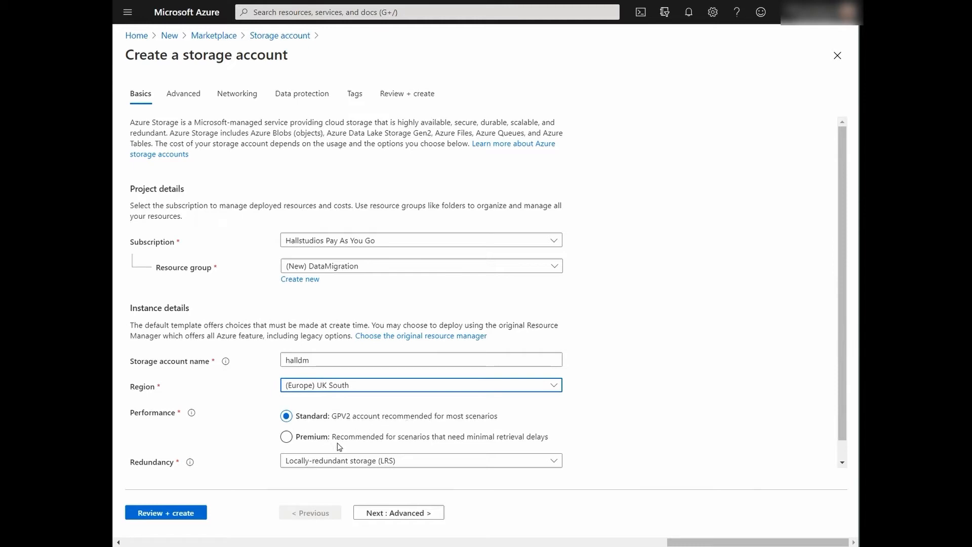
left_click(366, 461)
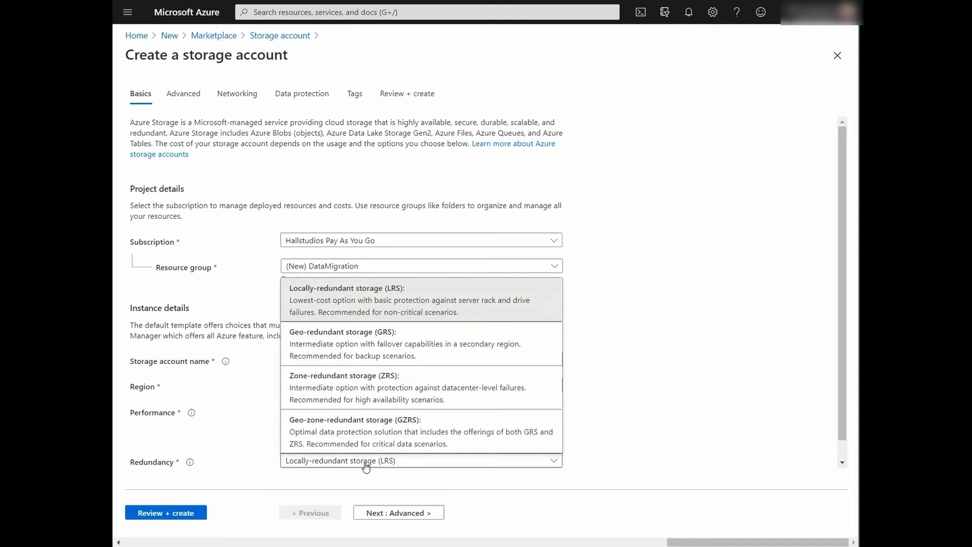
left_click(366, 465)
left_click(376, 511)
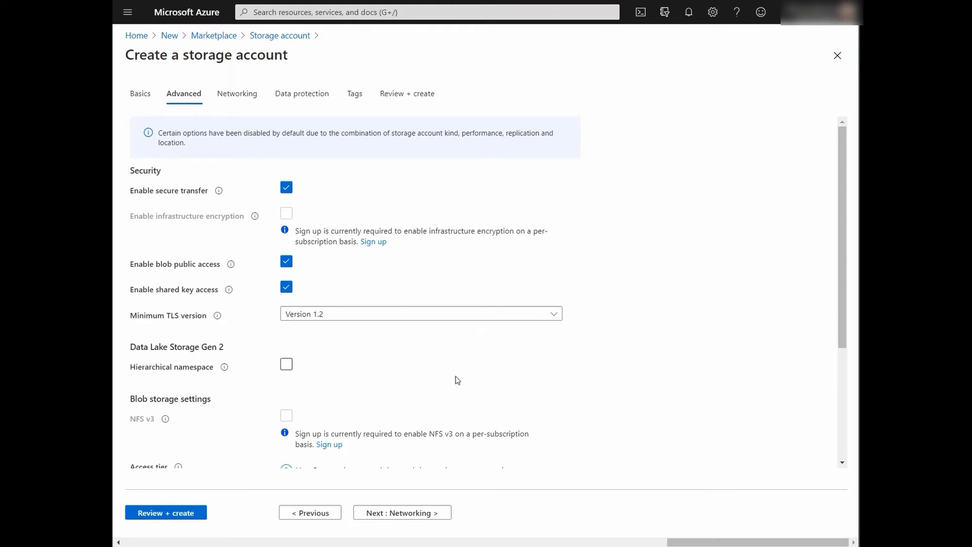
Step: Leave the access tier at Hot and advance through Networking, Data protection and Tags to Review + create
scroll(458, 380, "down", 2)
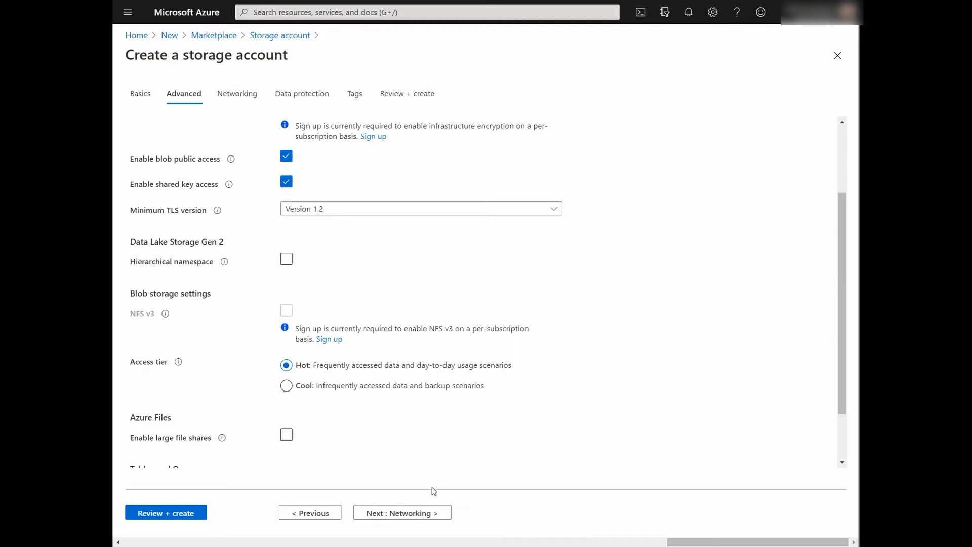
scroll(488, 461, "down", 1)
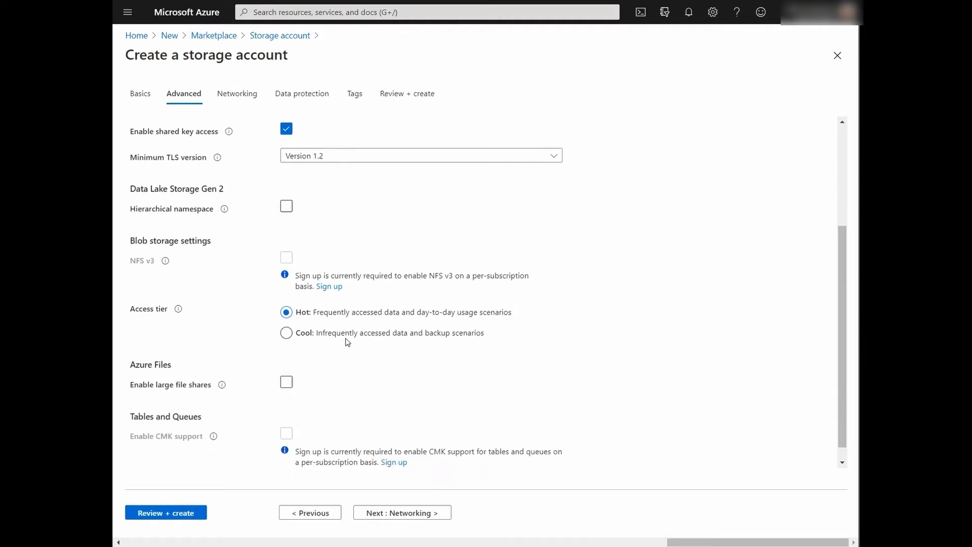
left_click(286, 333)
left_click(286, 312)
left_click(403, 513)
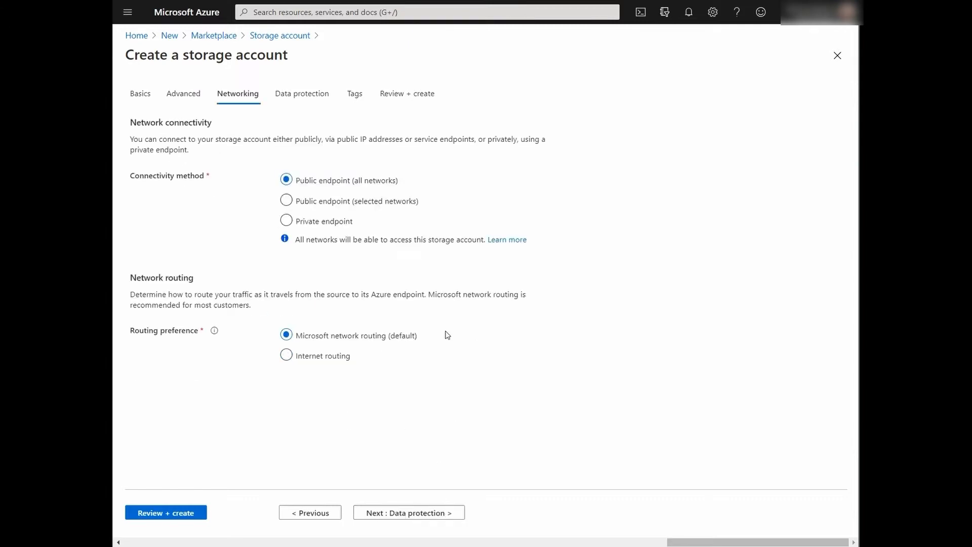
left_click(403, 513)
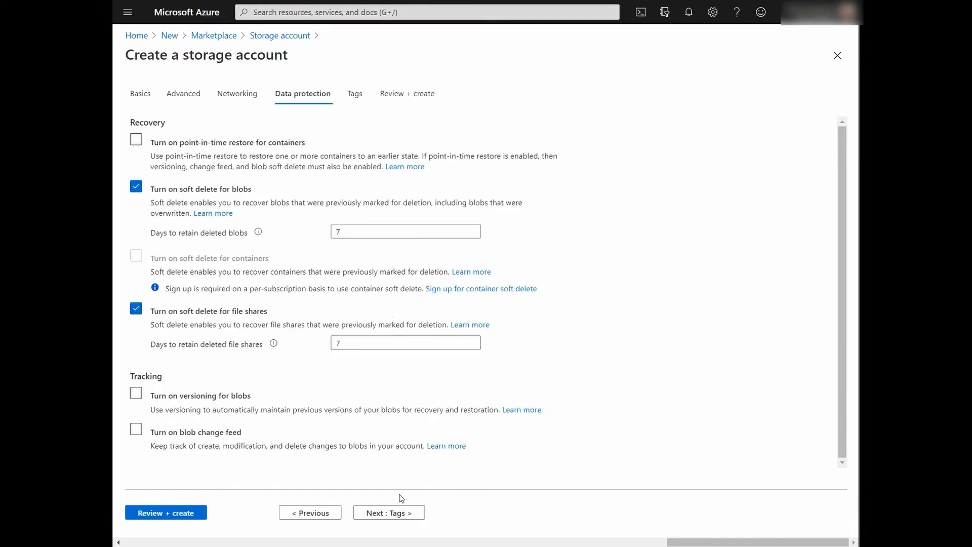
left_click(384, 514)
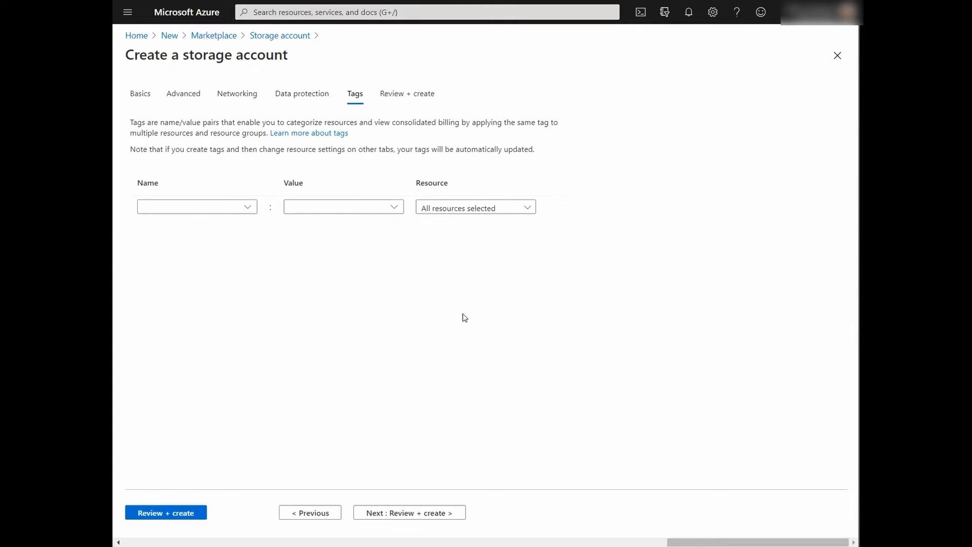
left_click(396, 514)
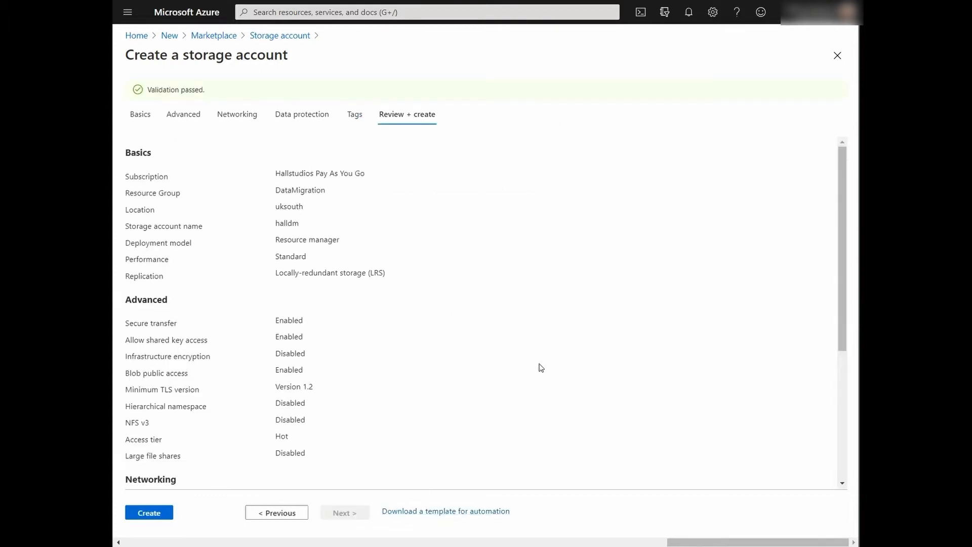
scroll(304, 405, "down", 1)
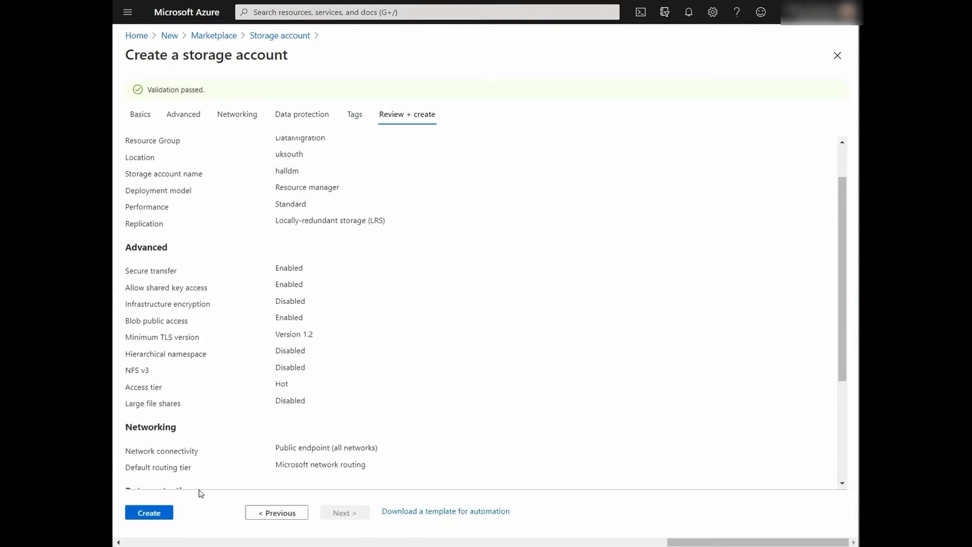
Step: Create the halldm storage account and open it after the deployment succeeds
left_click(147, 514)
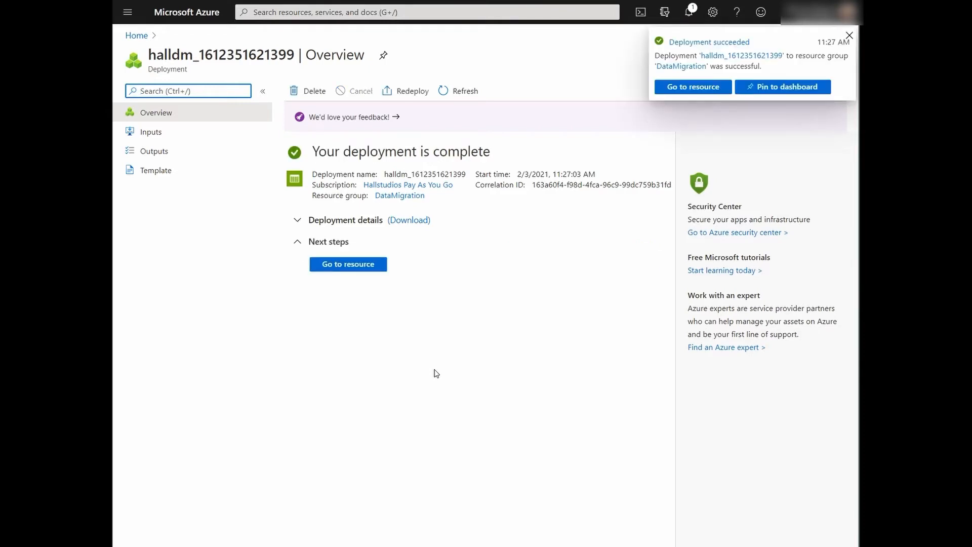
left_click(347, 265)
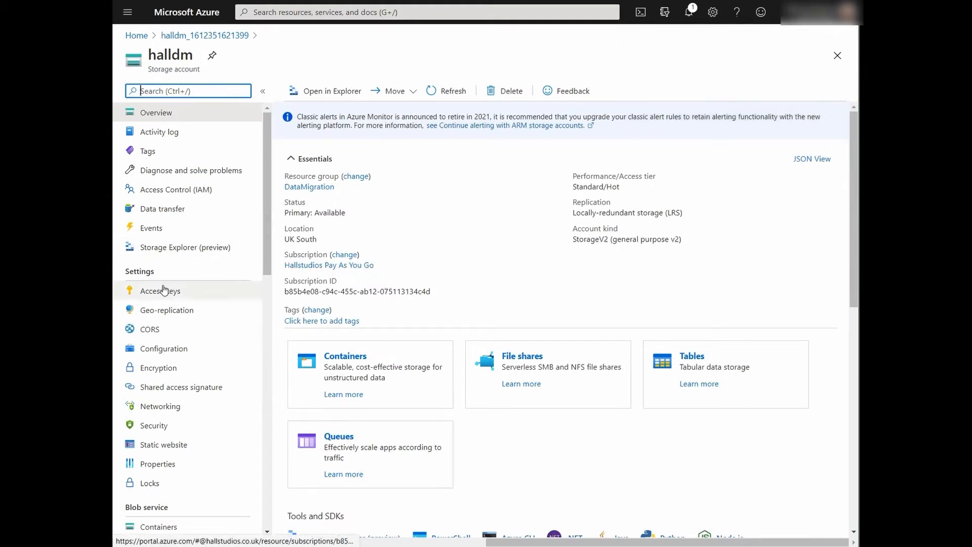
Step: Create a blob container named ssiskingsway under Blob Containers in Storage Explorer
left_click(188, 248)
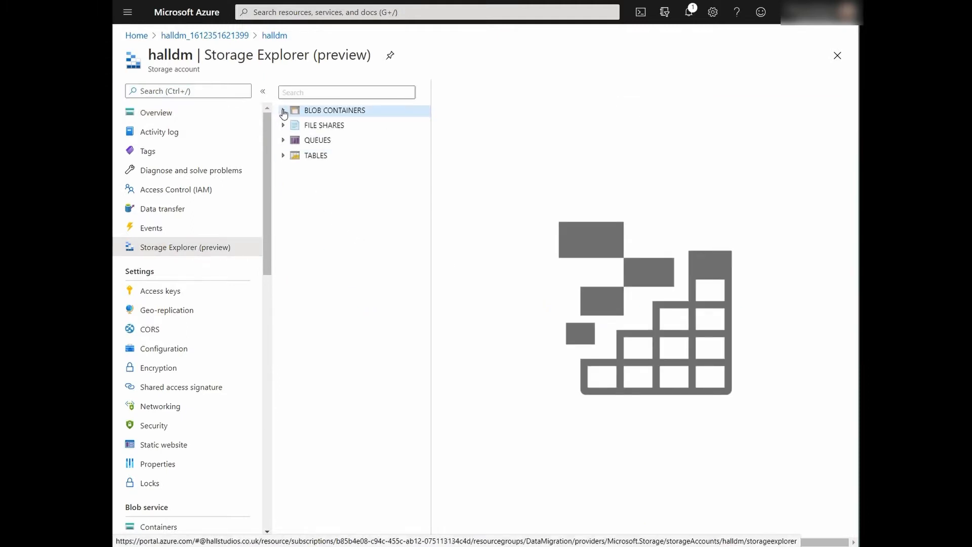
left_click(342, 113)
right_click(346, 113)
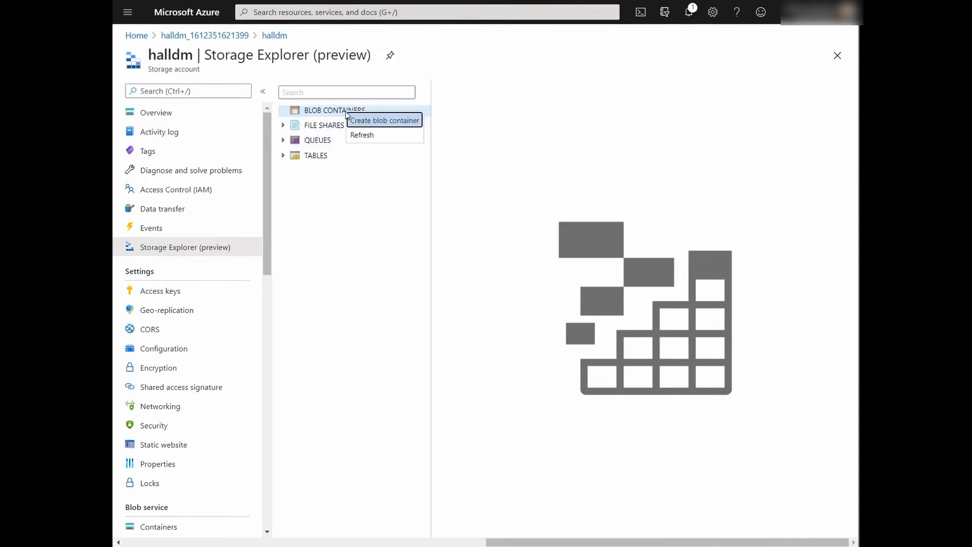
left_click(395, 121)
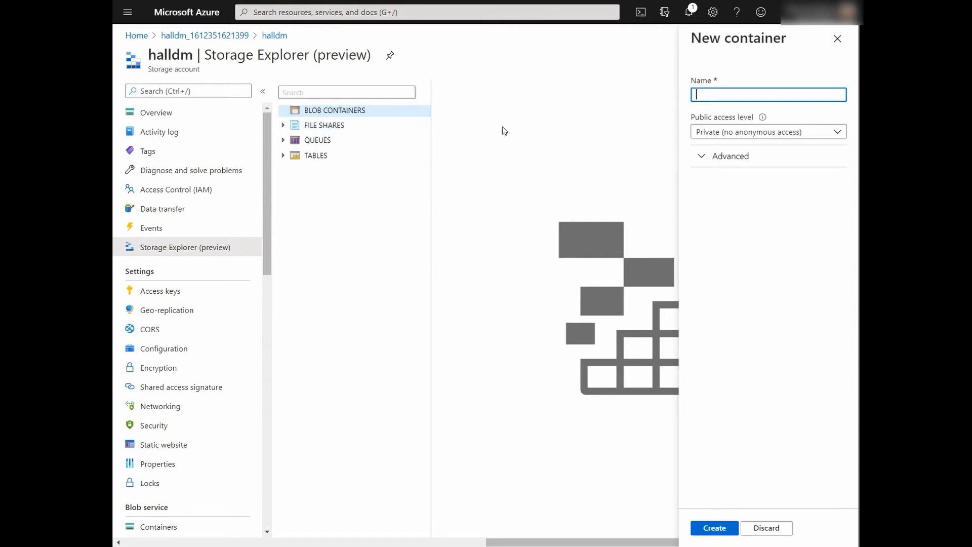
type("ssiskingsway")
key("Return")
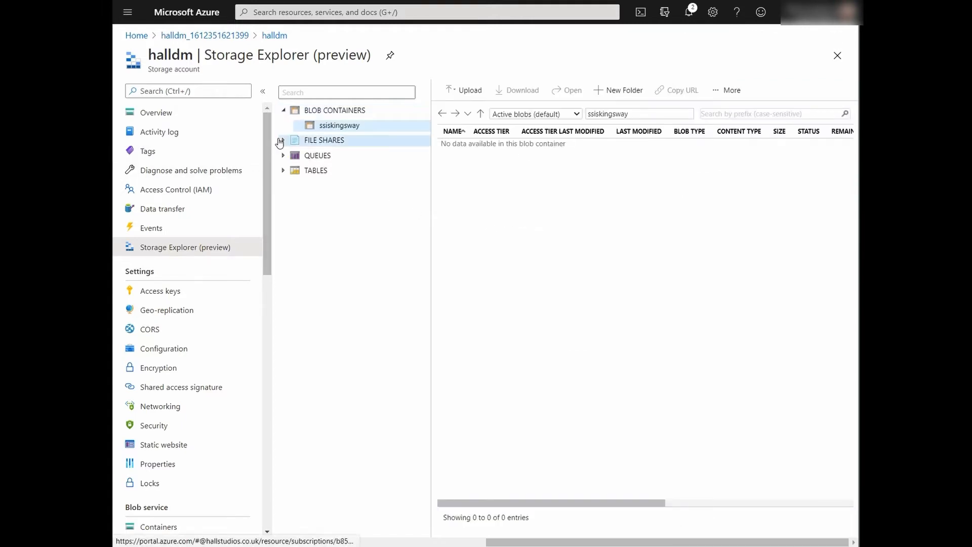
Step: Create the ssispackages file share with its quota maxed at 5120 GiB
right_click(326, 142)
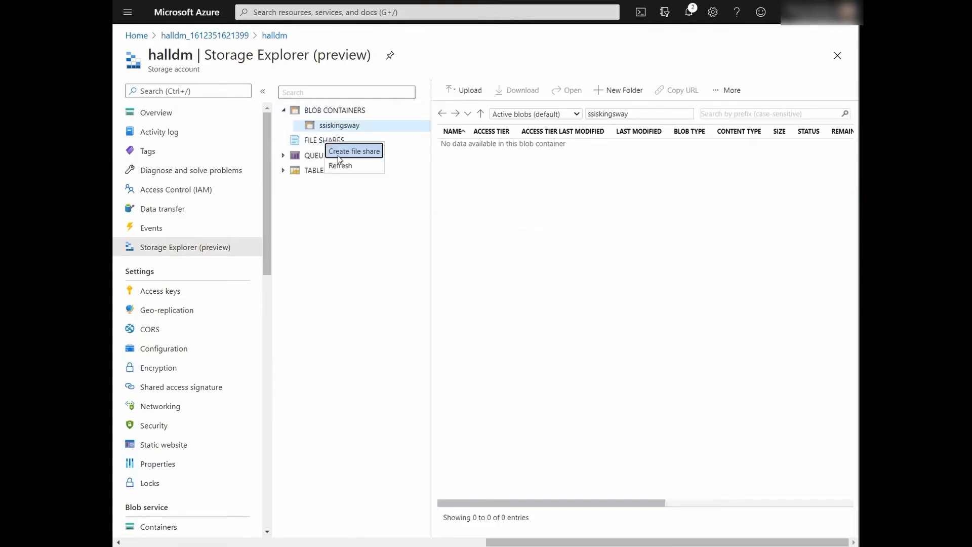
left_click(365, 152)
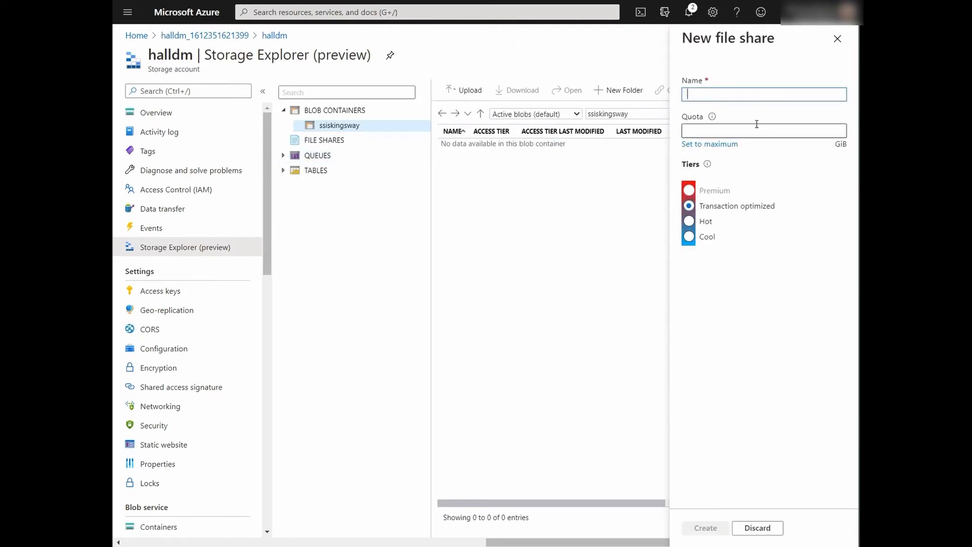
type("ssis")
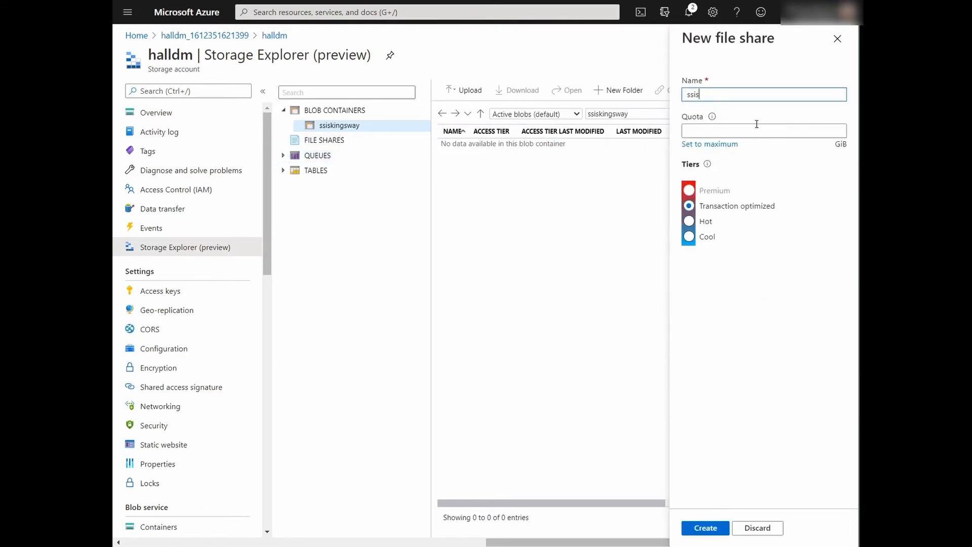
type("packages")
left_click(737, 132)
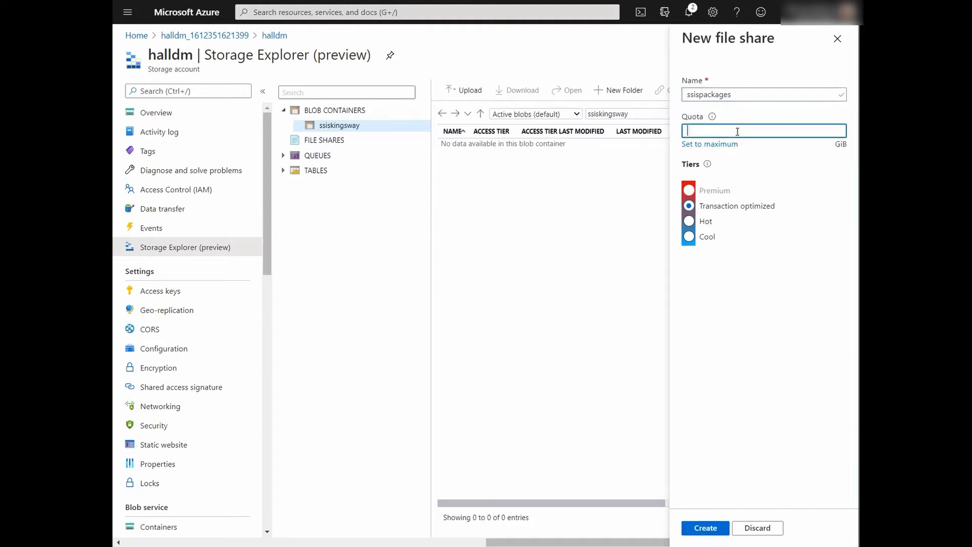
left_click(716, 147)
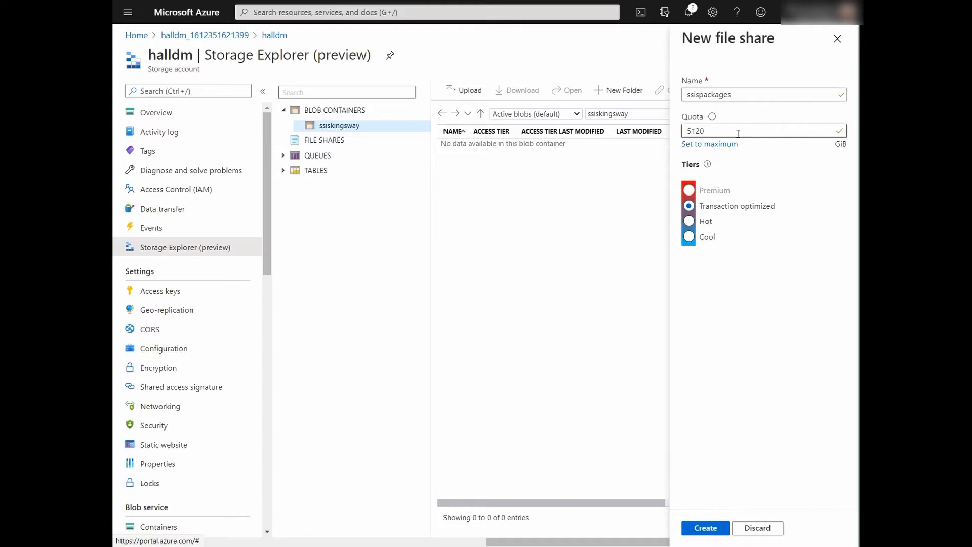
left_click(707, 528)
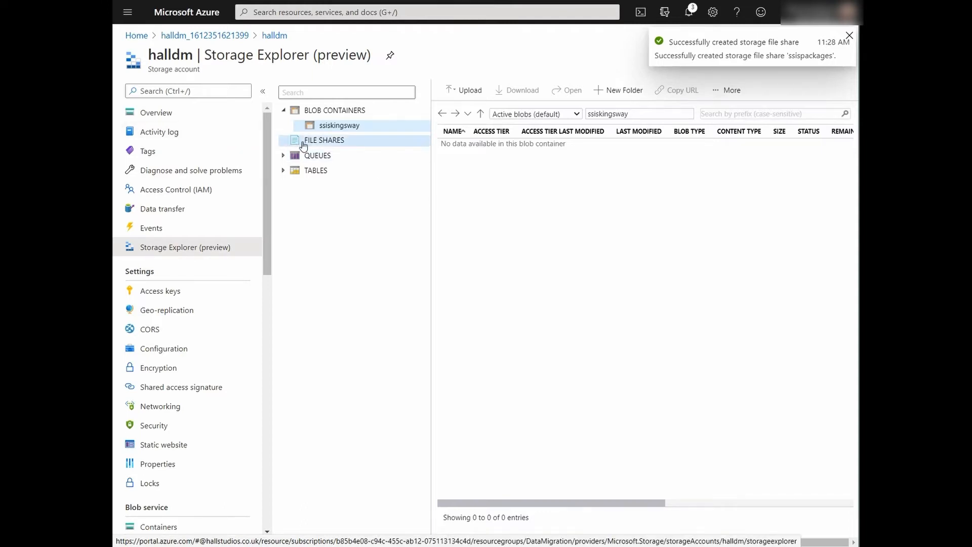
Step: Refresh File Shares, open ssispackages, and return to the halldm deployment overview
right_click(321, 145)
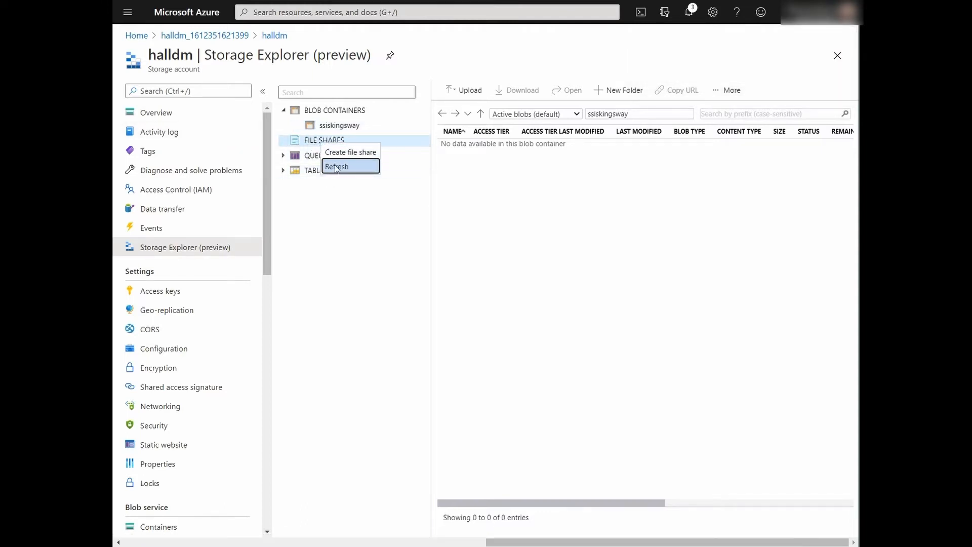
left_click(328, 167)
left_click(325, 157)
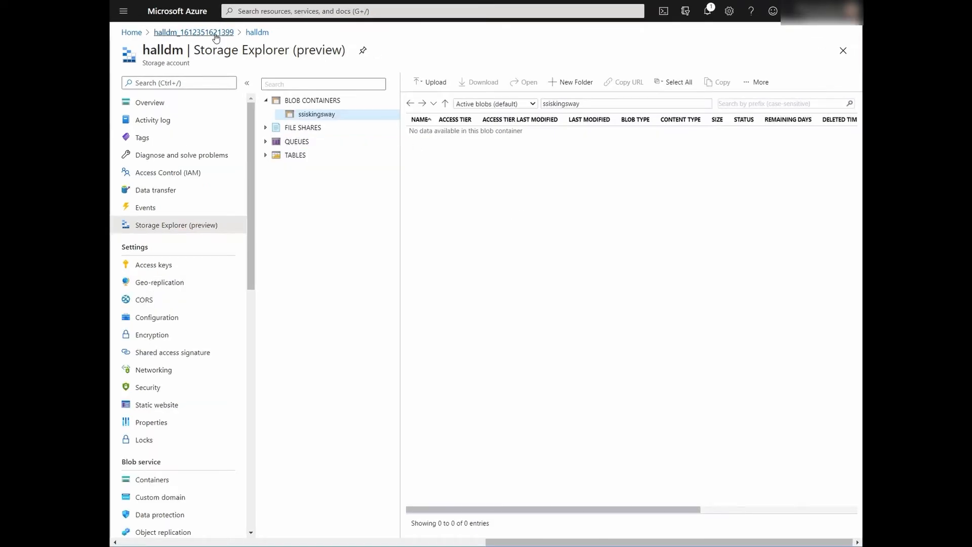
left_click(215, 34)
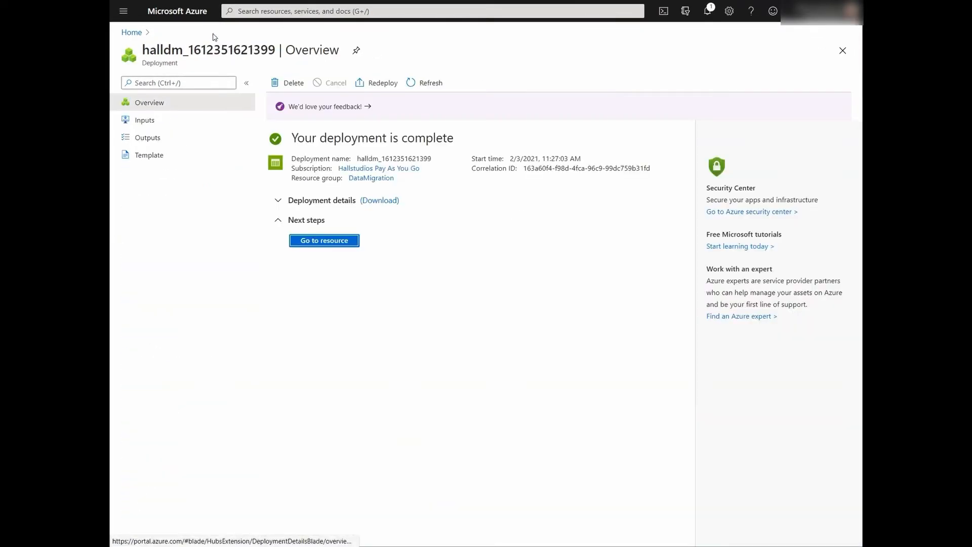
Step: Copy the storage account name halldm from the account's Access keys page
left_click(317, 242)
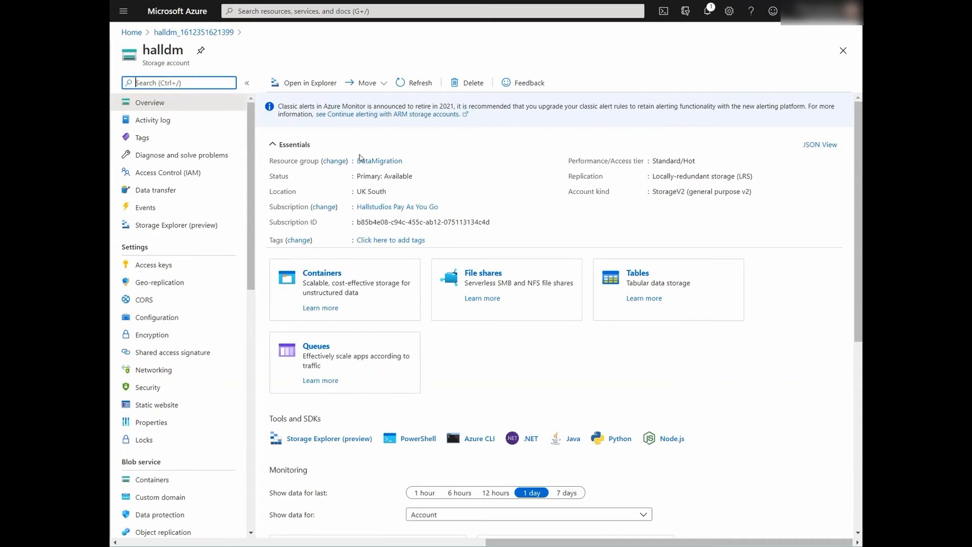
left_click(148, 267)
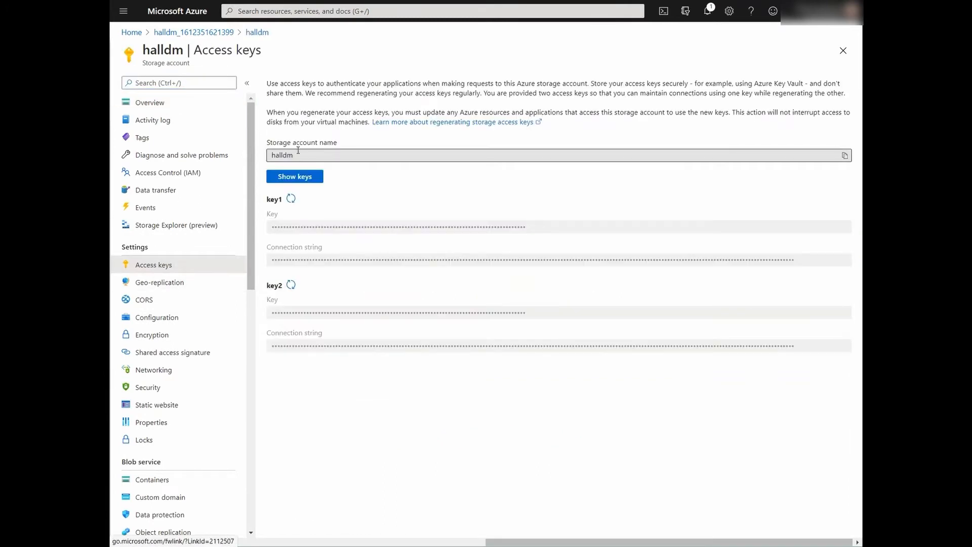
left_click(340, 155)
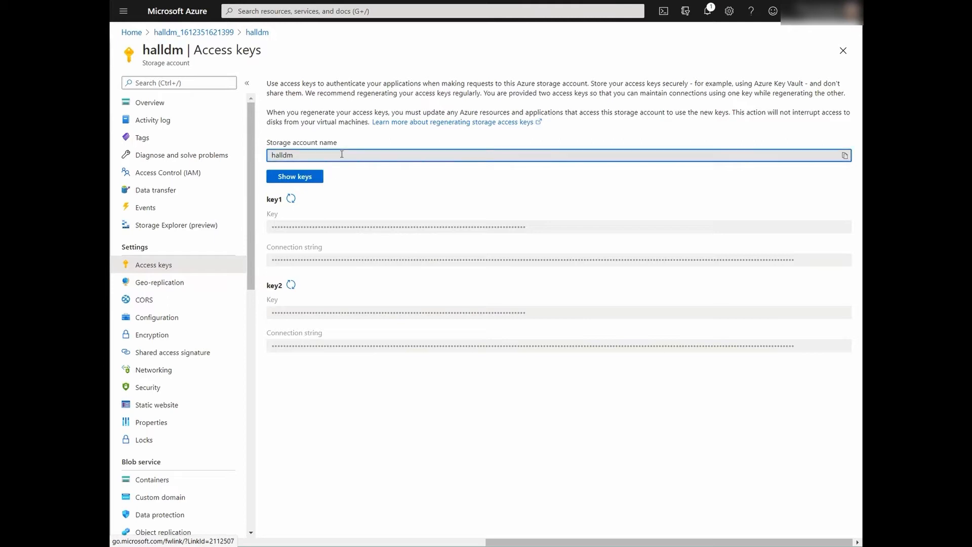
left_click(845, 156)
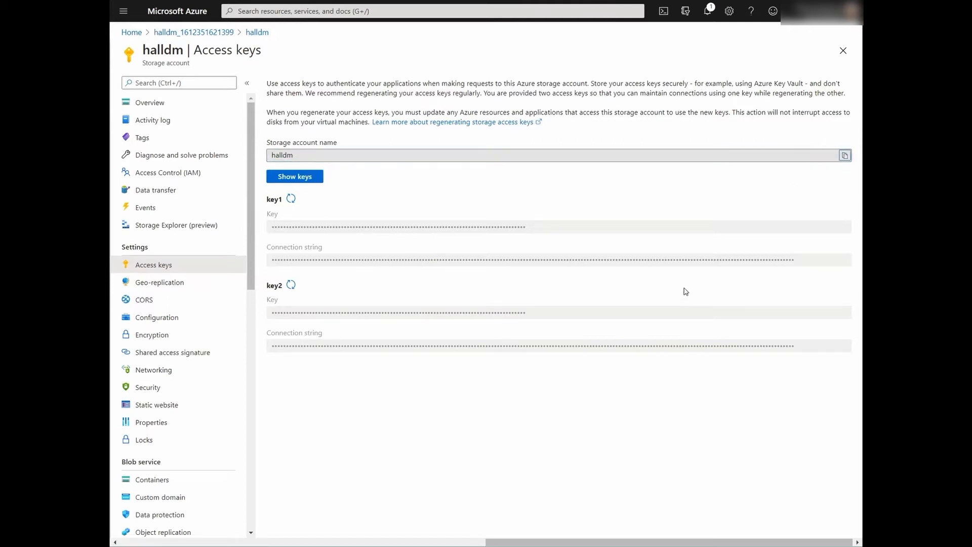
key("alt+Tab")
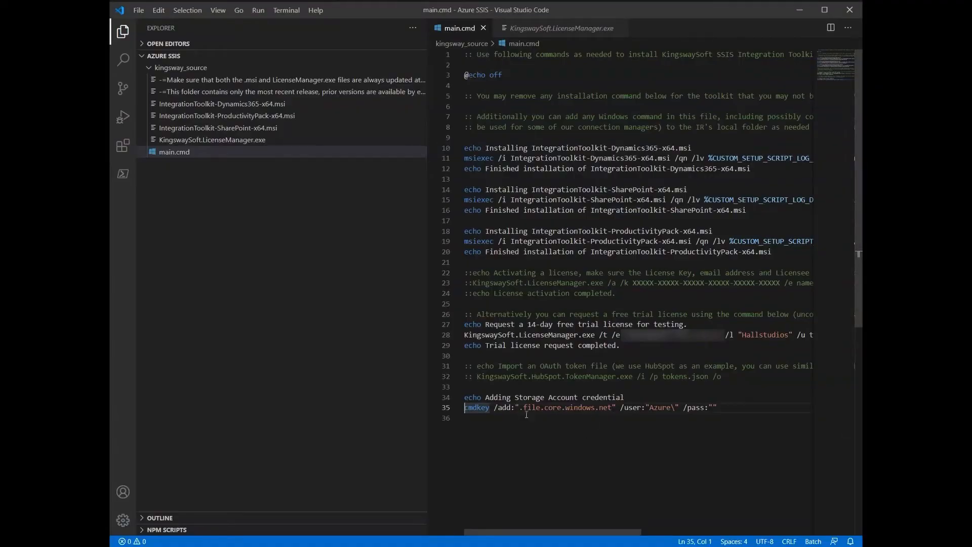
left_click(520, 407)
type("halldm")
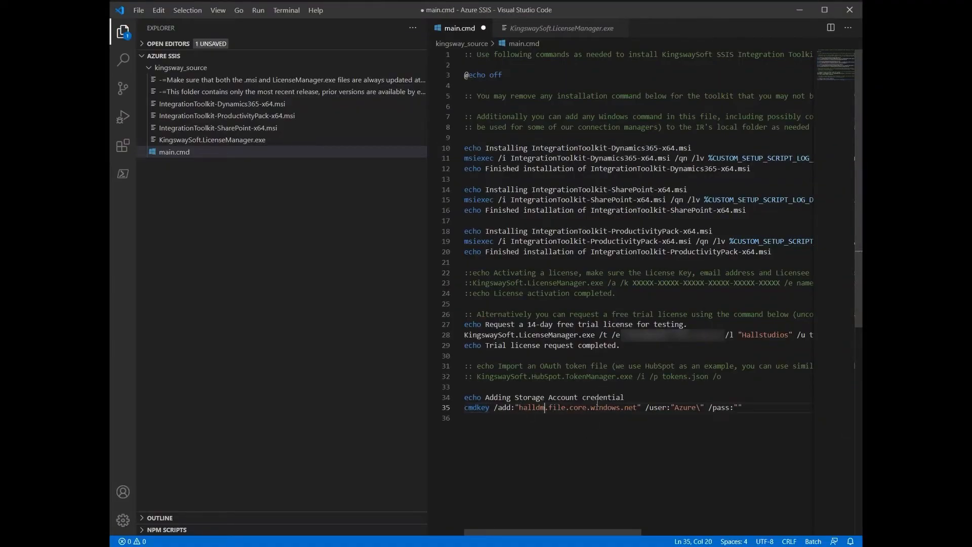
left_click(701, 408)
type("halldm")
Step: Copy the key1 storage key, paste it as the cmdkey password, and save main.cmd
key("alt+Tab")
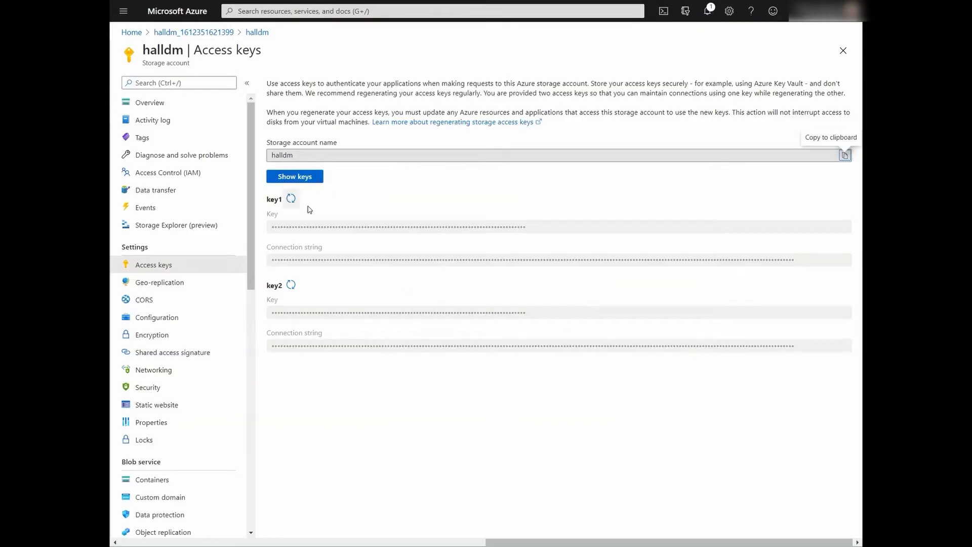
left_click(294, 177)
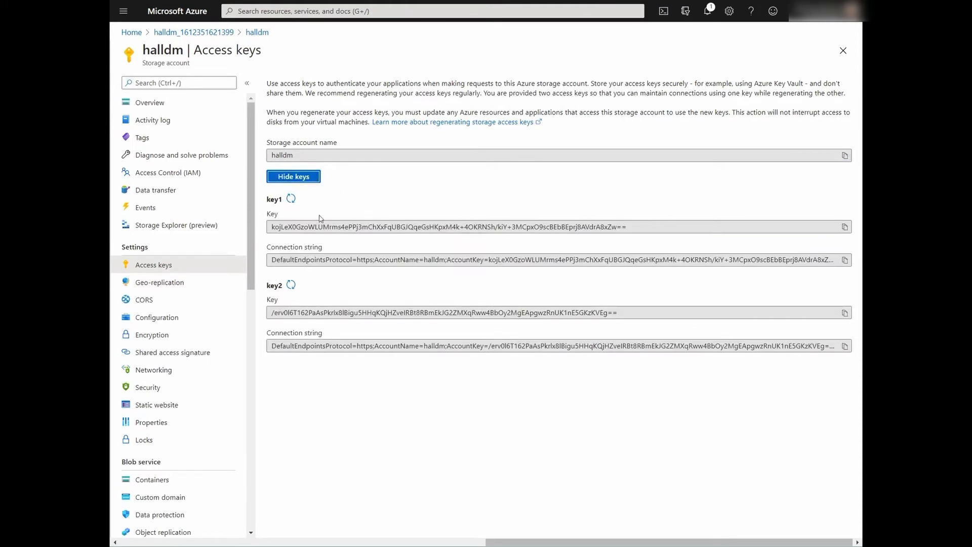
left_click(845, 227)
key("alt+Tab")
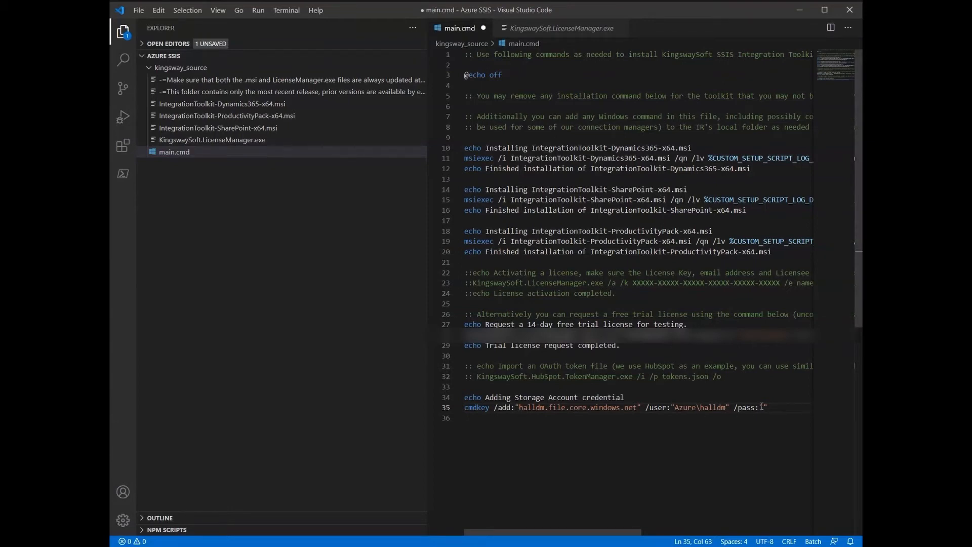
key("ctrl+v")
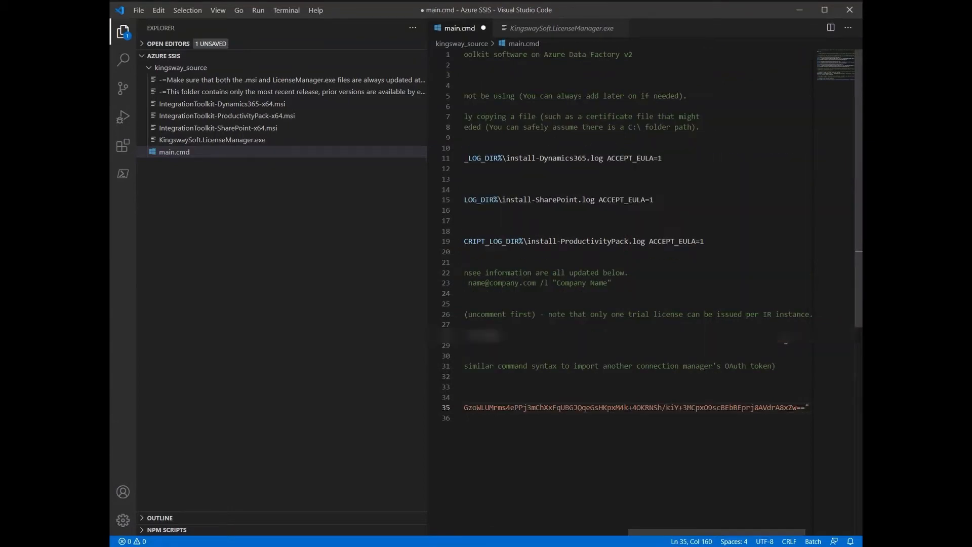
key("ctrl+s")
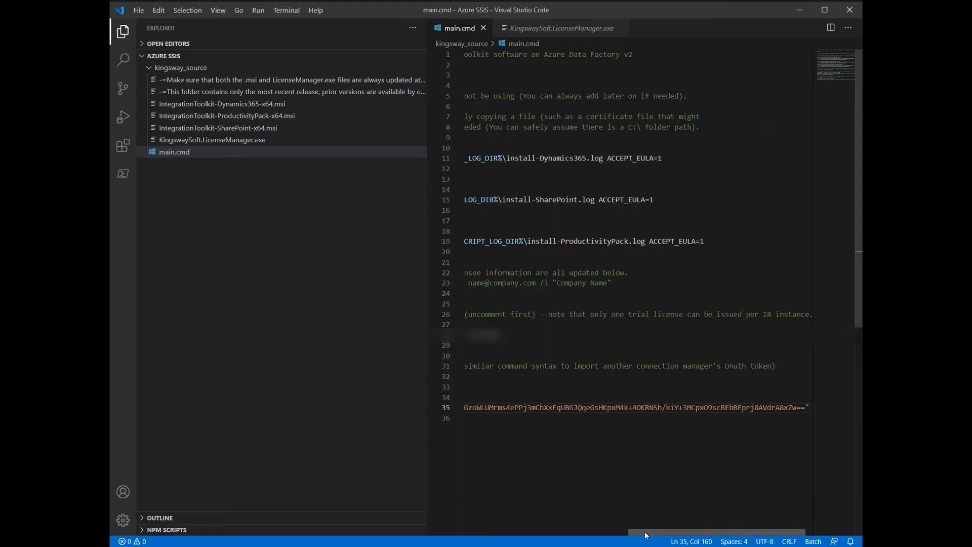
Step: Review main.cmd's toolkit installer, trial license request and license activation lines
left_click_drag(645, 531, 481, 531)
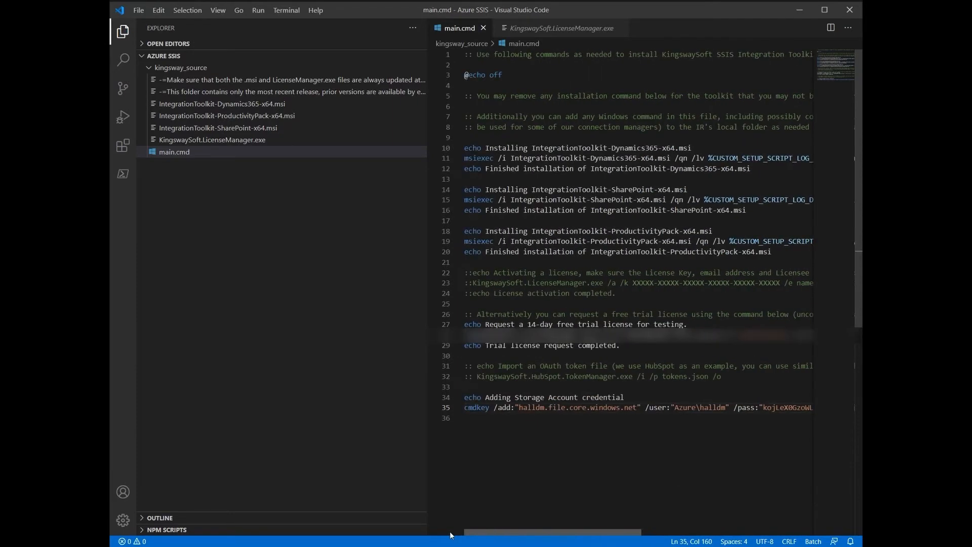
left_click(758, 172)
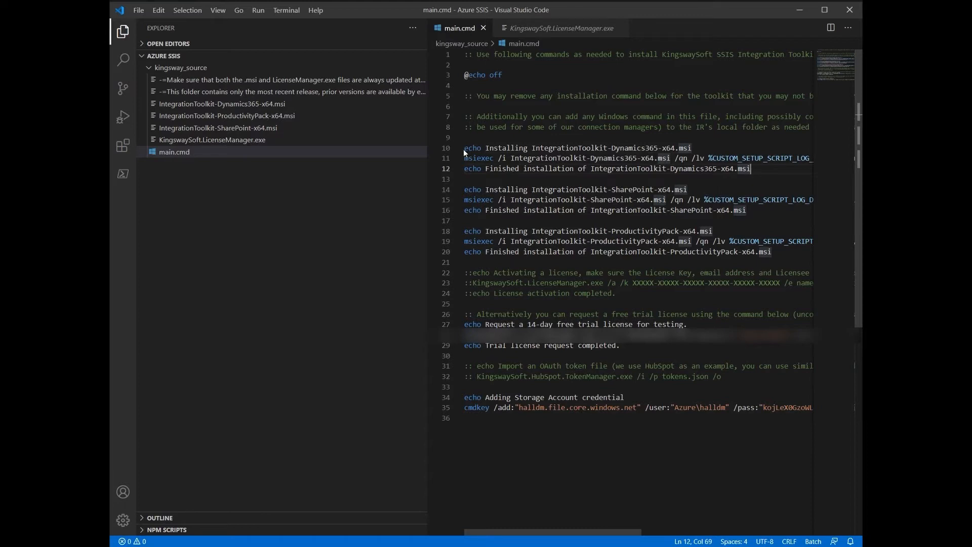
left_click_drag(466, 148, 801, 252)
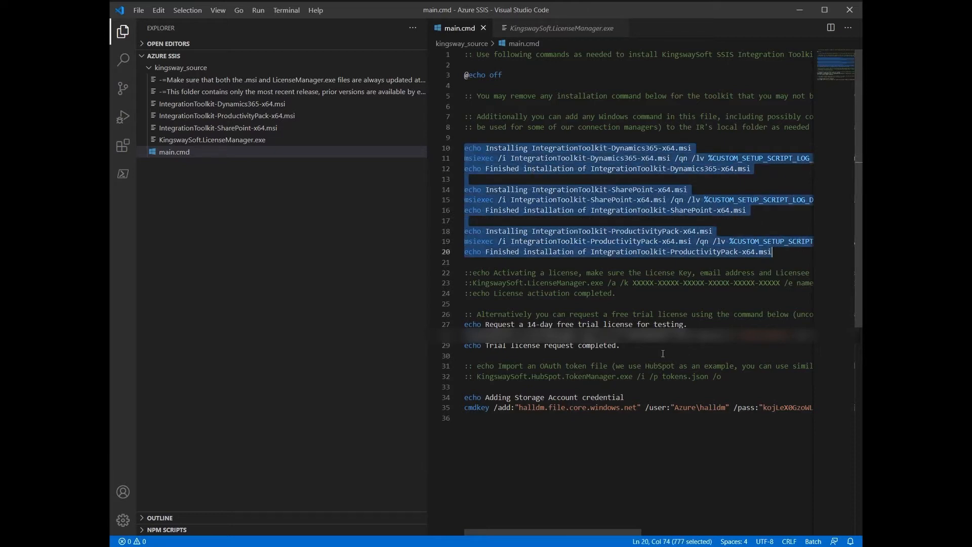
left_click_drag(465, 324, 717, 353)
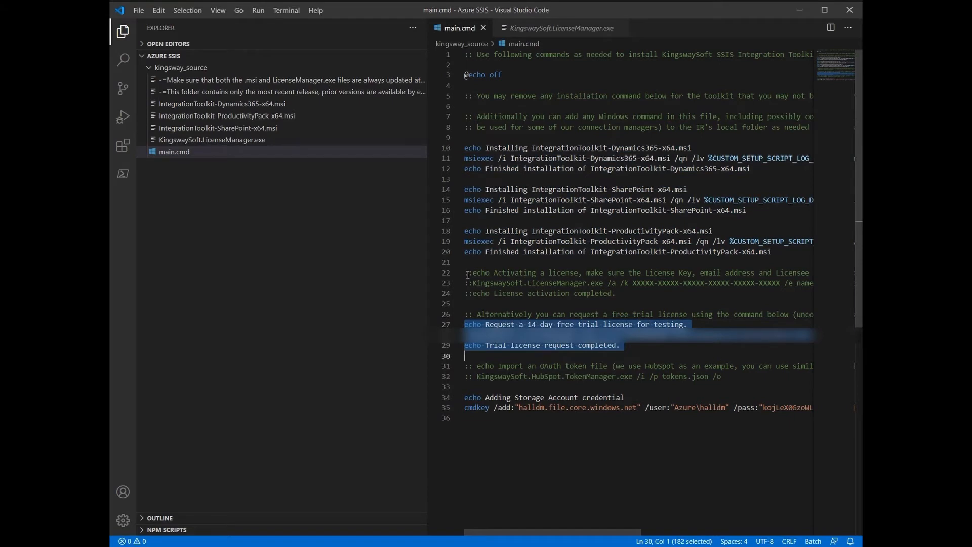
left_click_drag(466, 273, 672, 297)
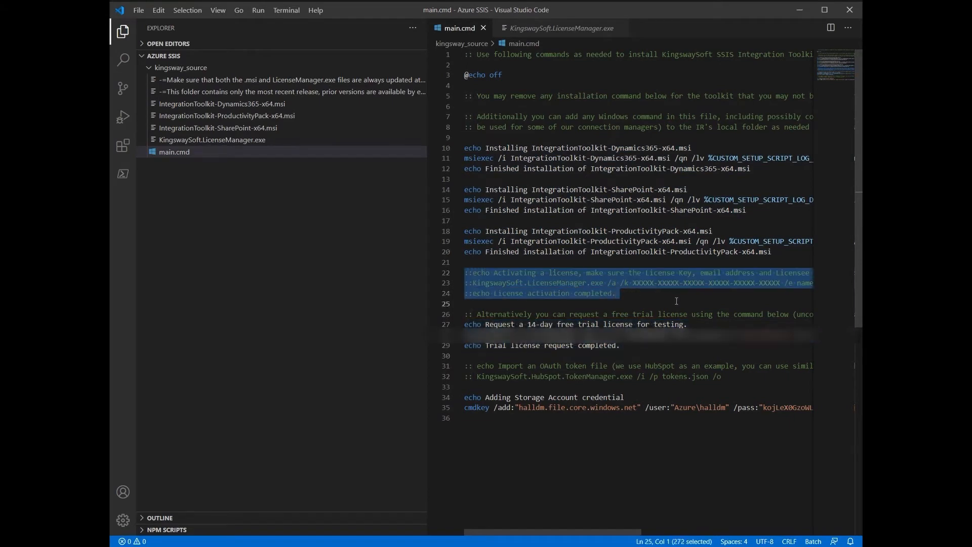
key("ctrl+End")
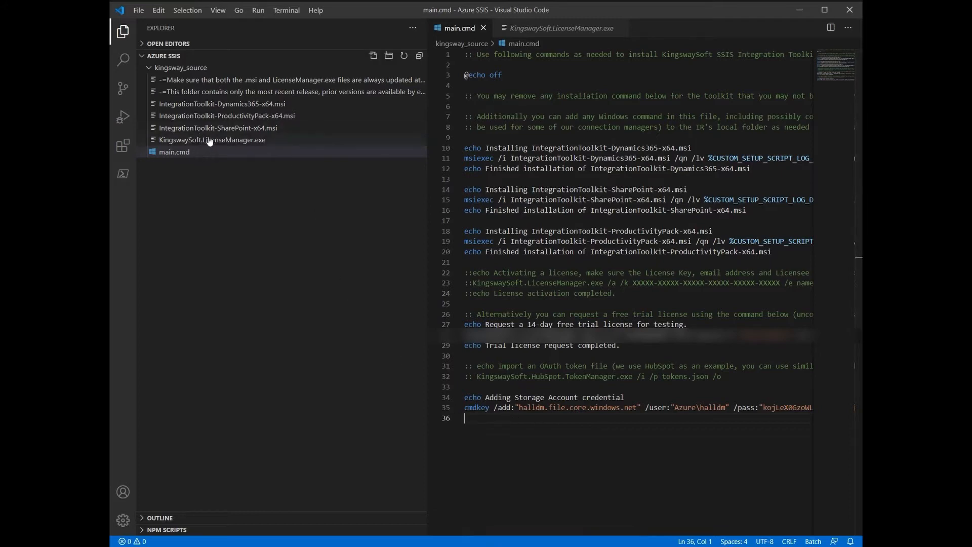
left_click(182, 70)
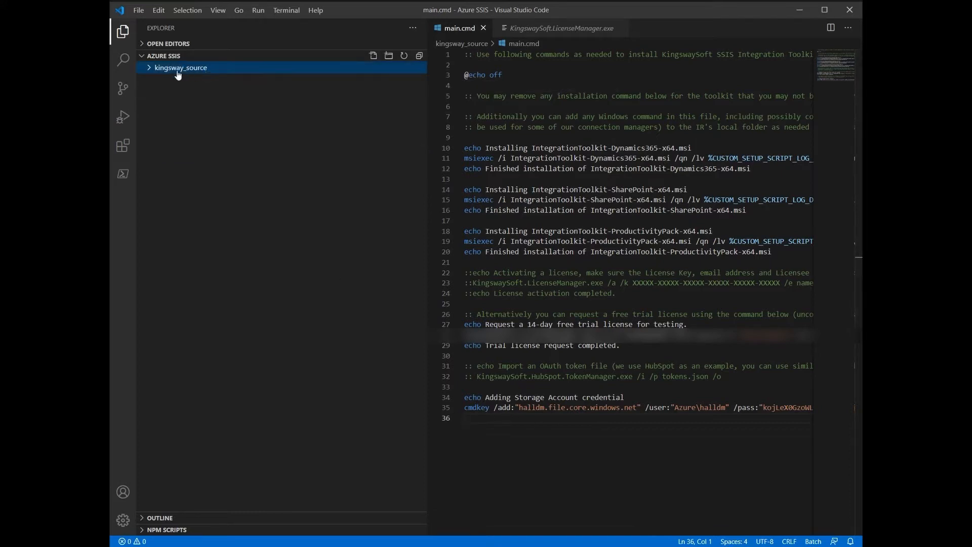
left_click(159, 69)
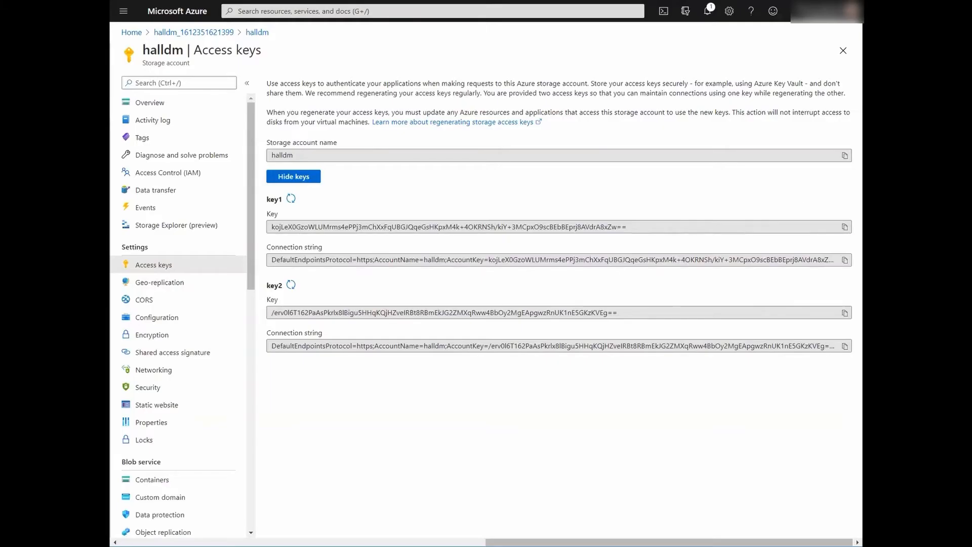
left_click(327, 503)
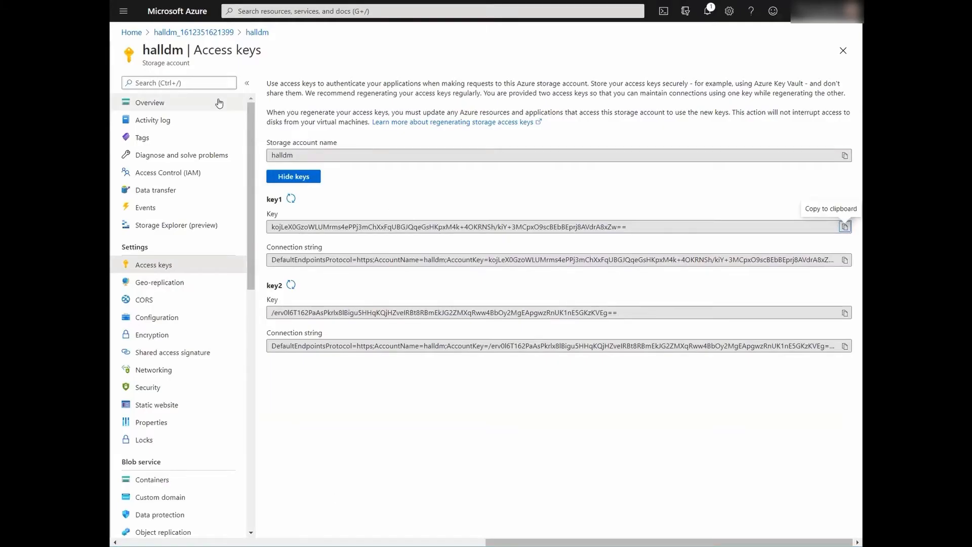
Step: Upload all the kingsway_source files into the ssiskingsway blob container
left_click(173, 226)
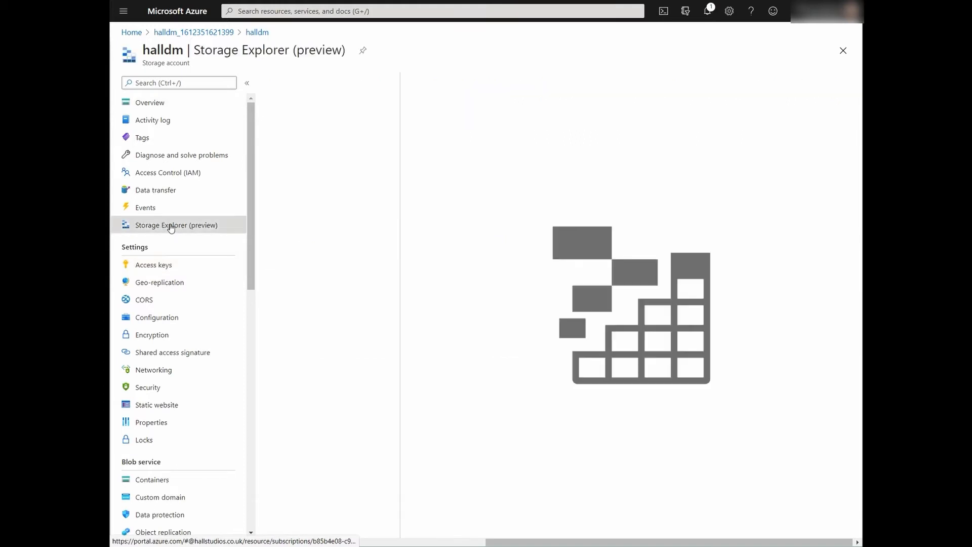
left_click(265, 101)
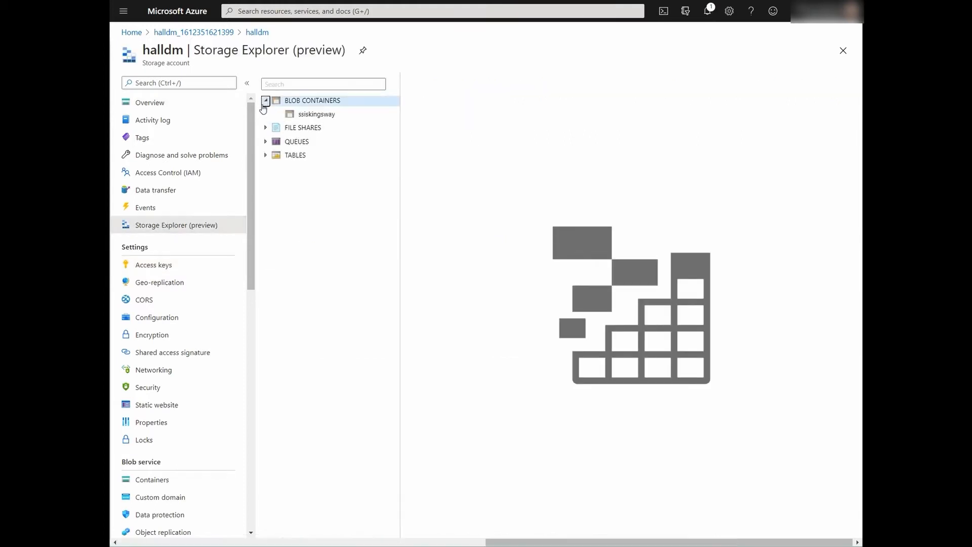
left_click(311, 115)
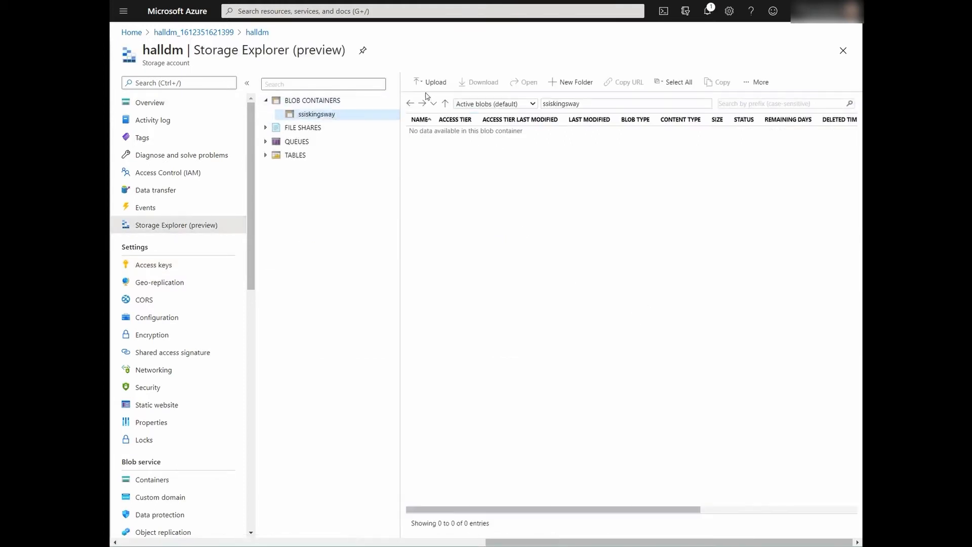
left_click(432, 84)
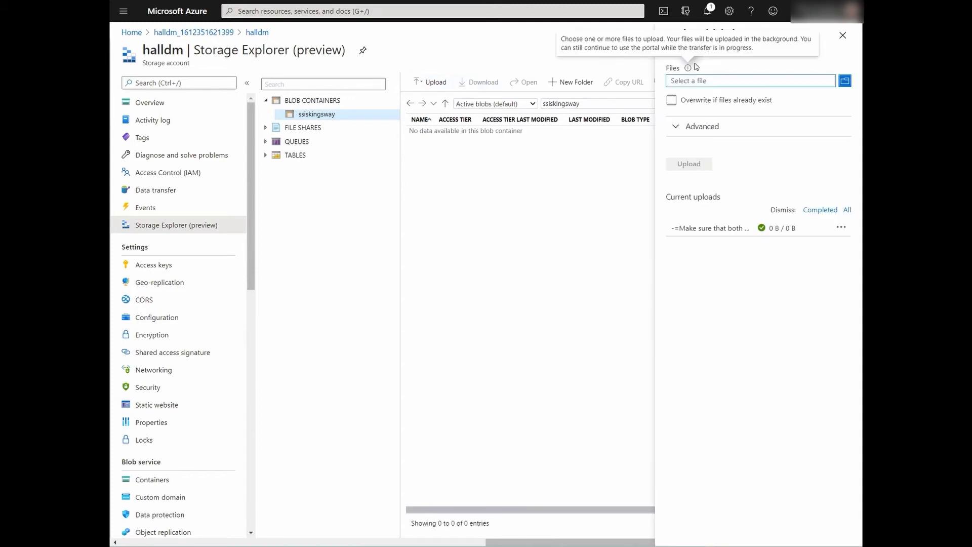
left_click(844, 80)
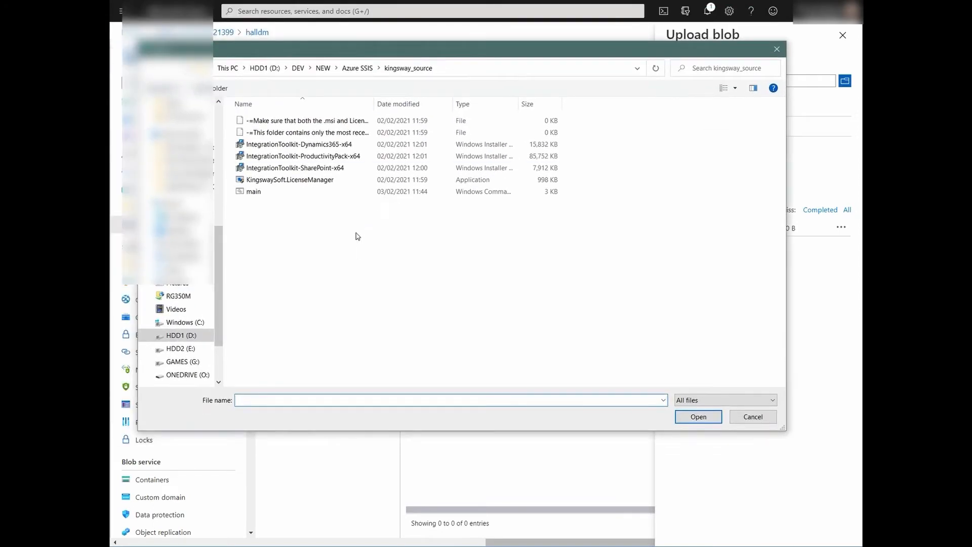
left_click_drag(356, 235, 251, 121)
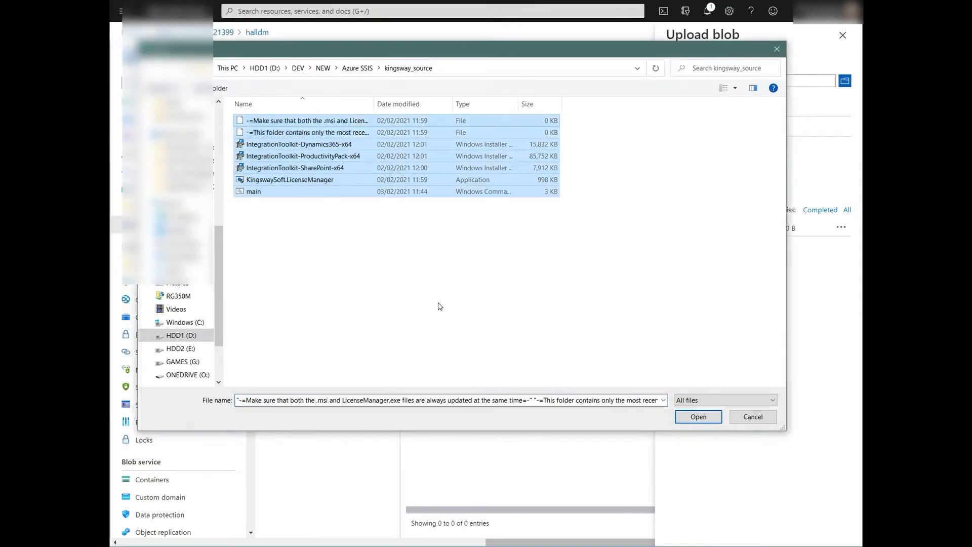
left_click(699, 417)
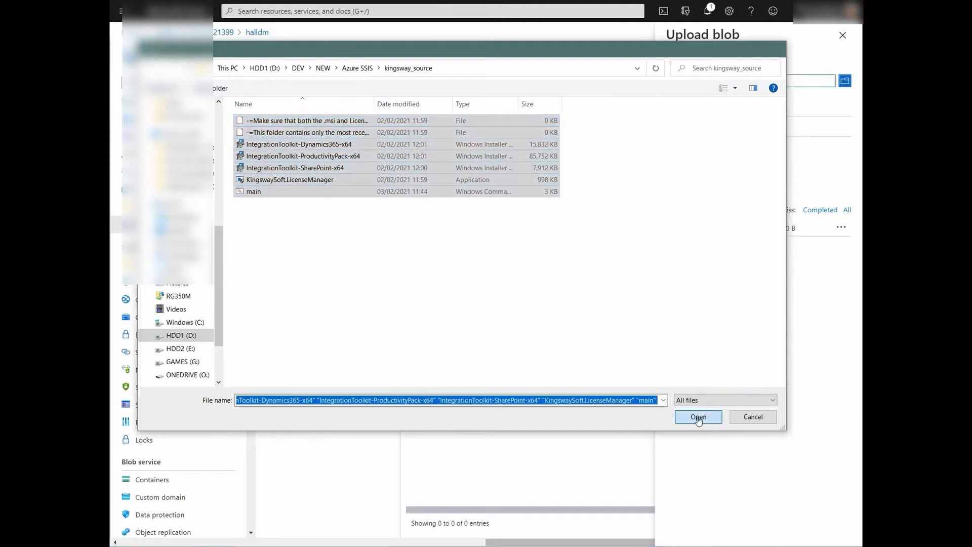
left_click(689, 166)
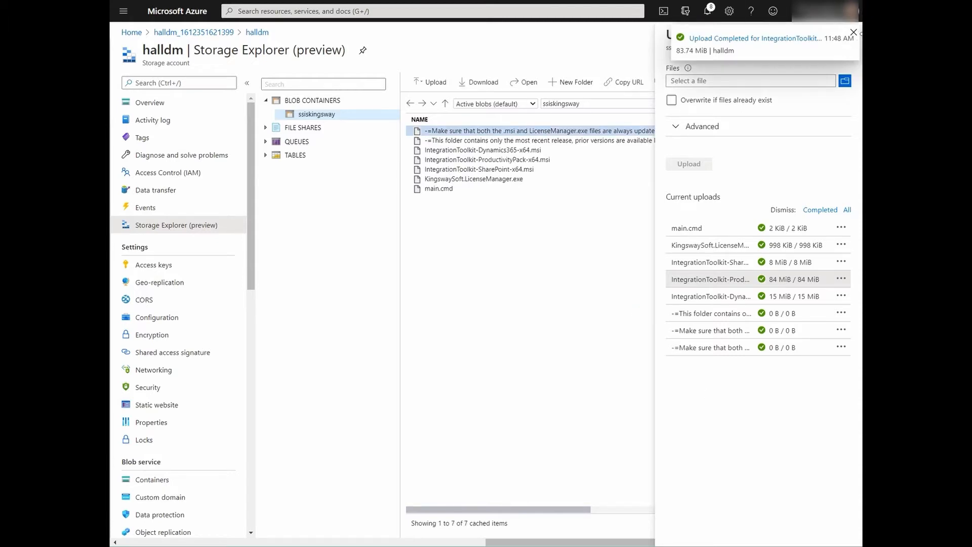
Step: Dismiss the upload notification and view the uploaded blobs in ssiskingsway
left_click(854, 32)
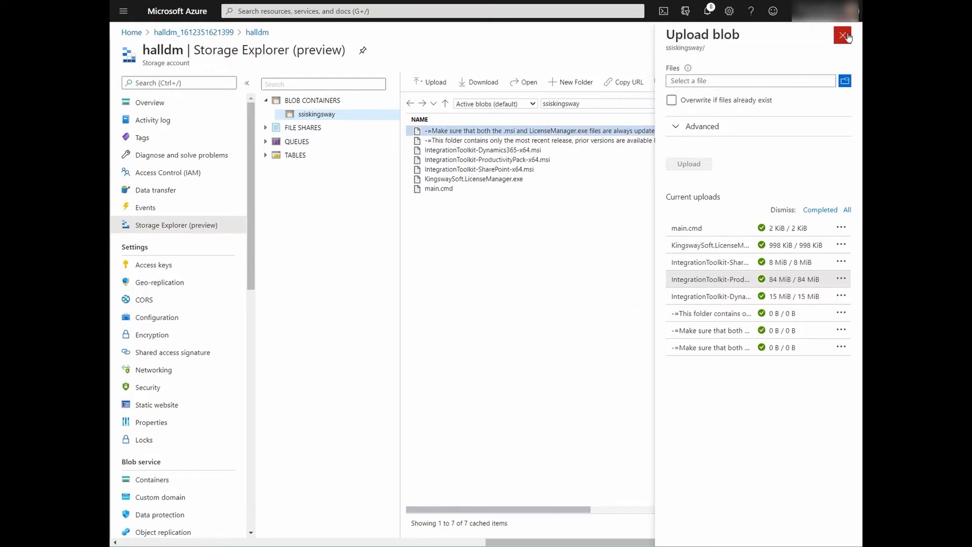
left_click(851, 33)
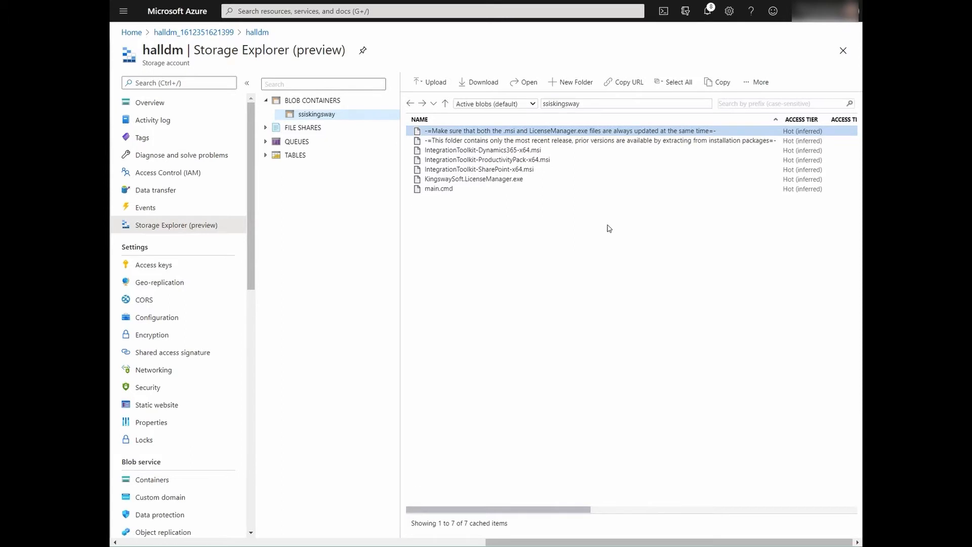
left_click(305, 115)
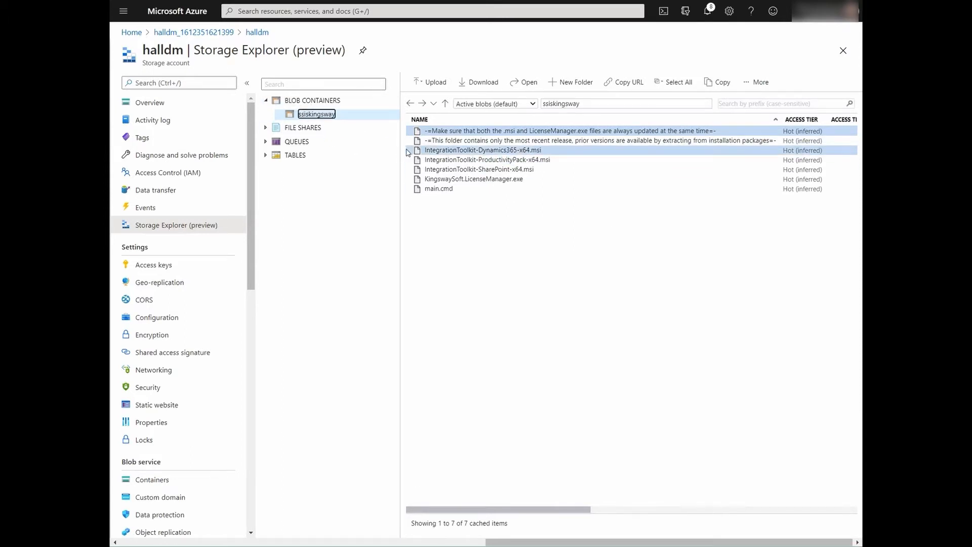
left_click(305, 114)
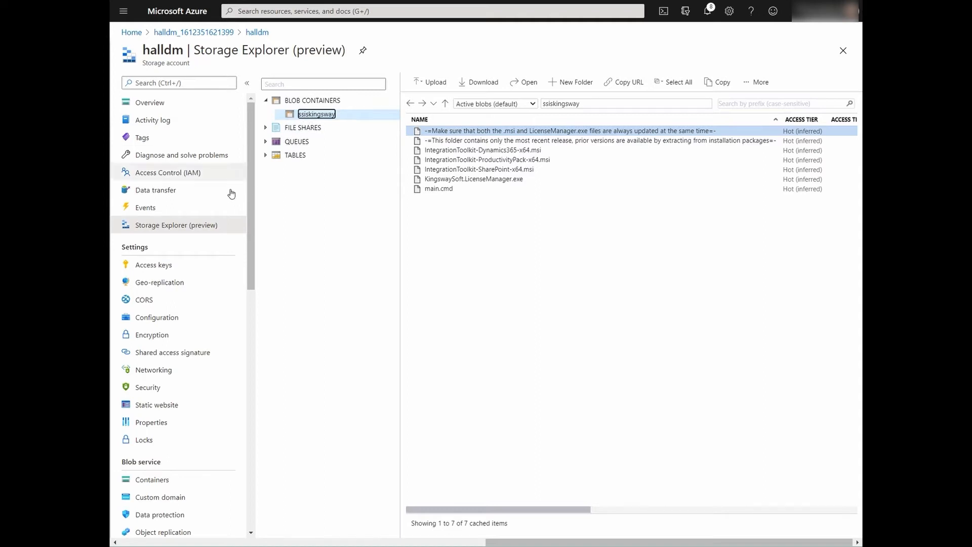
Step: Set the shared access signature expiry year to 2022
left_click(157, 355)
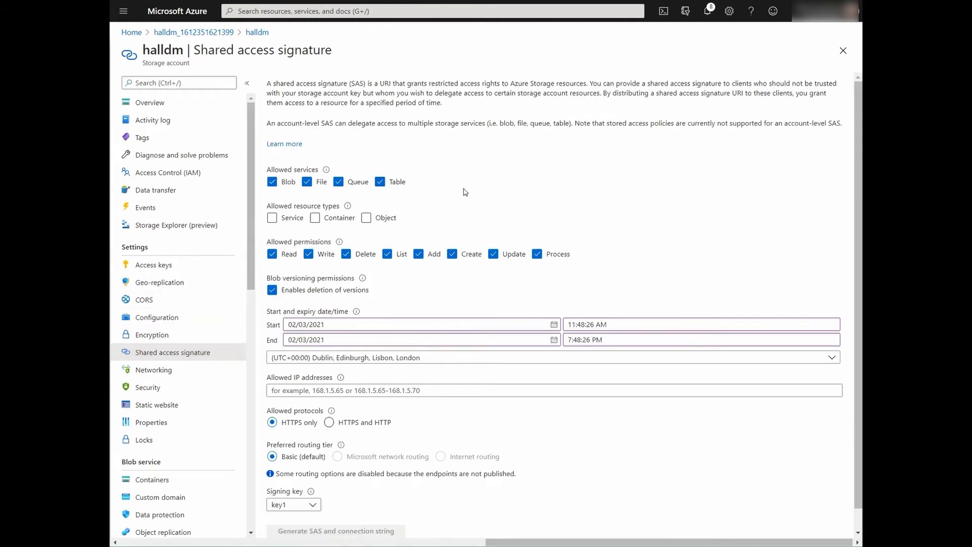
scroll(527, 184, "down", 1)
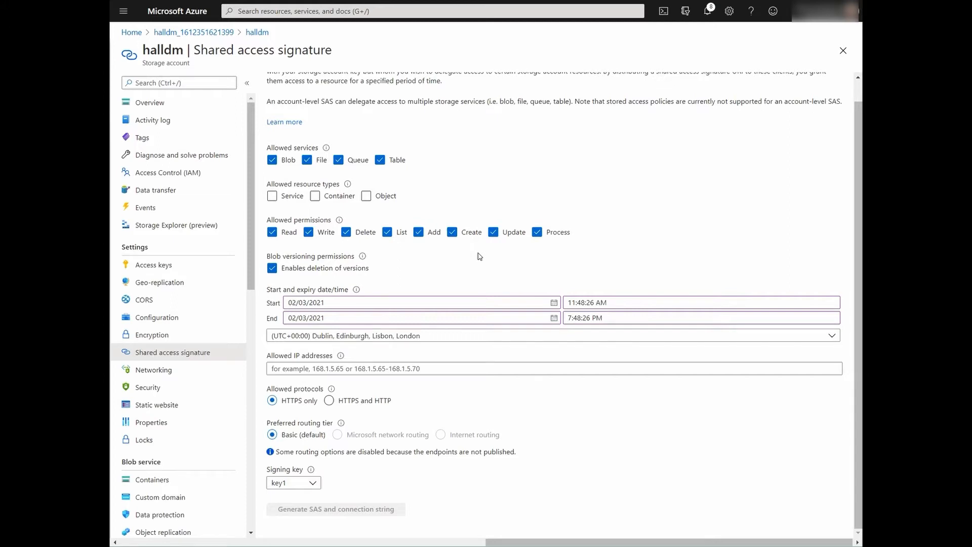
left_click(336, 316)
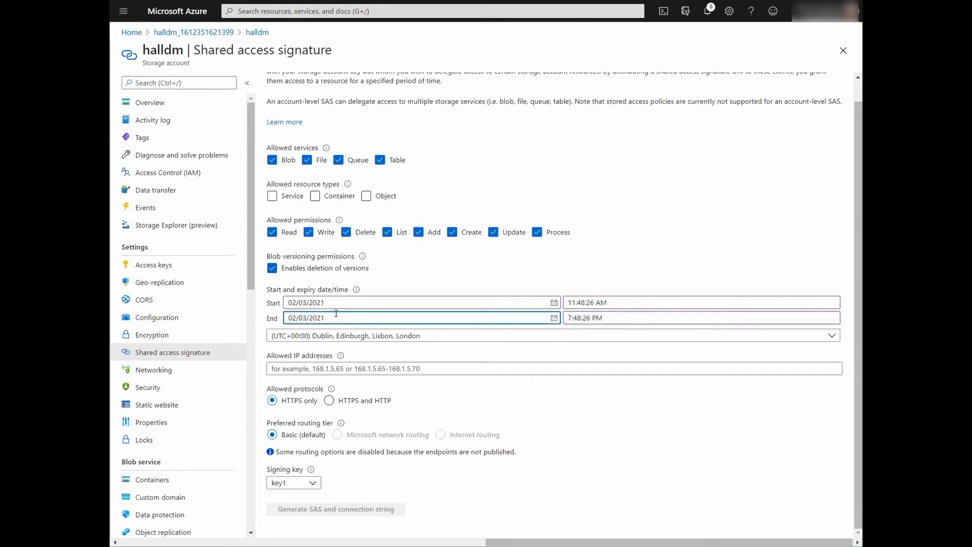
key("BackSpace")
type("2")
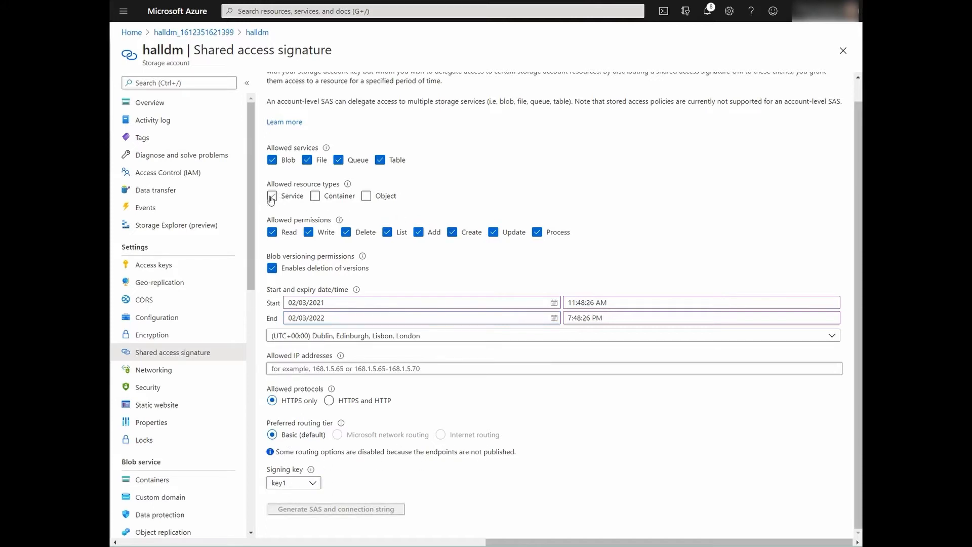
Step: Allow Service, Container and Object resource types and generate the SAS and connection string
left_click(314, 196)
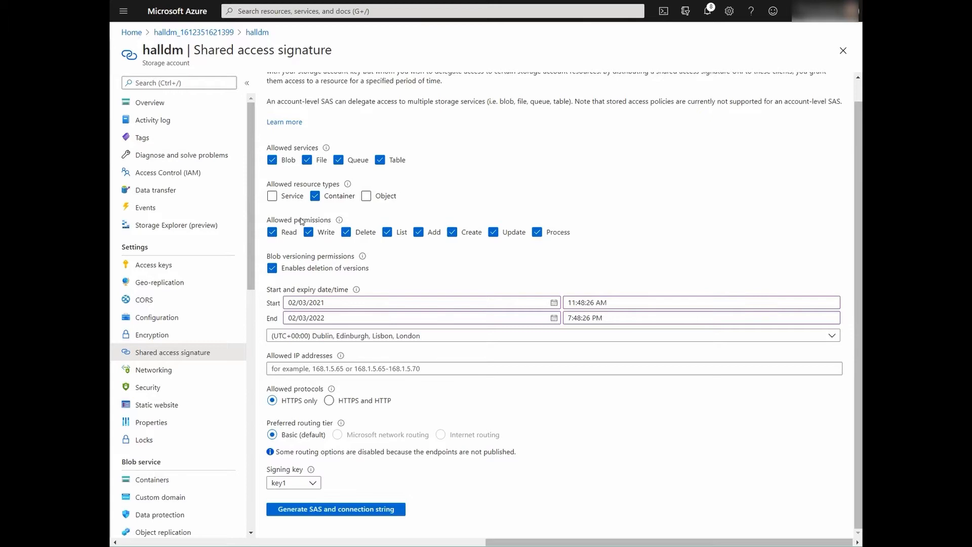
left_click(272, 196)
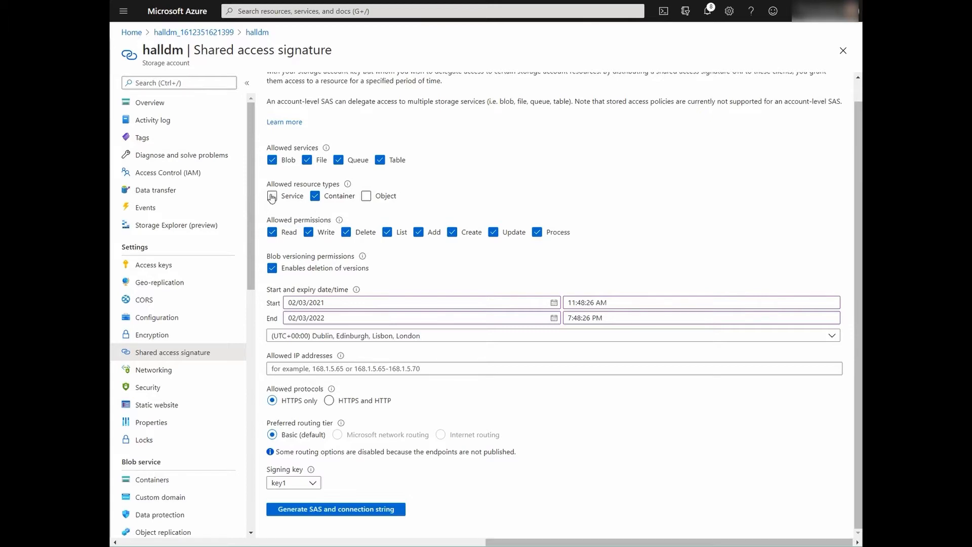
left_click(366, 196)
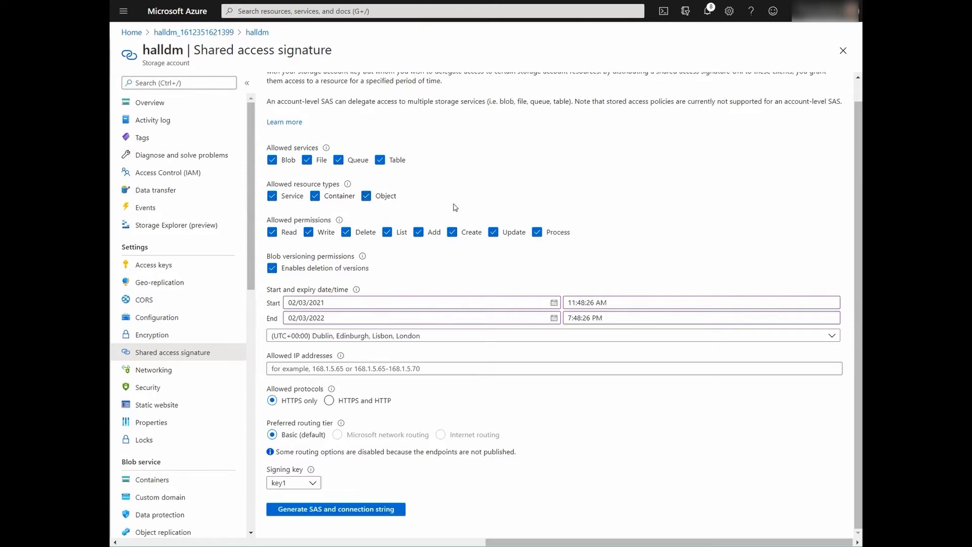
left_click(315, 510)
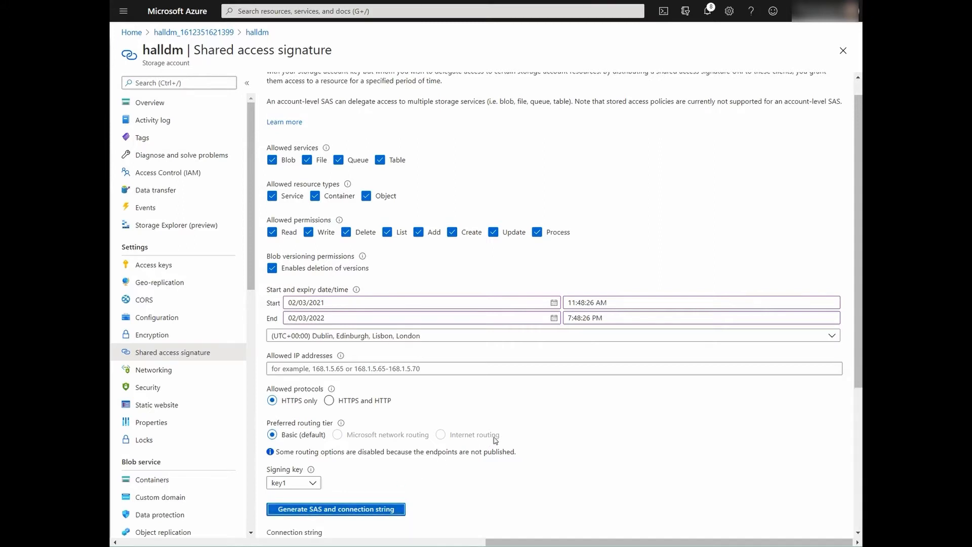
scroll(495, 441, "down", 4)
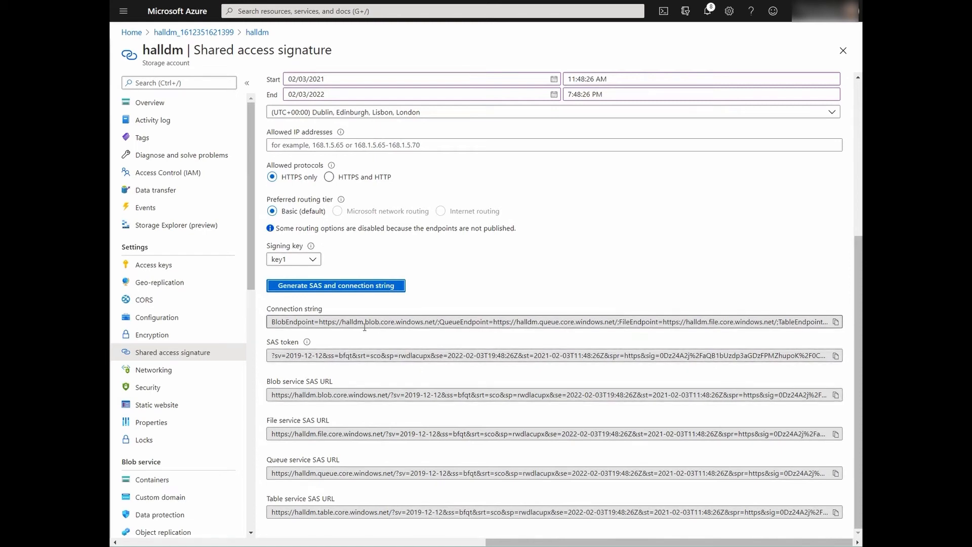
key("alt+Tab")
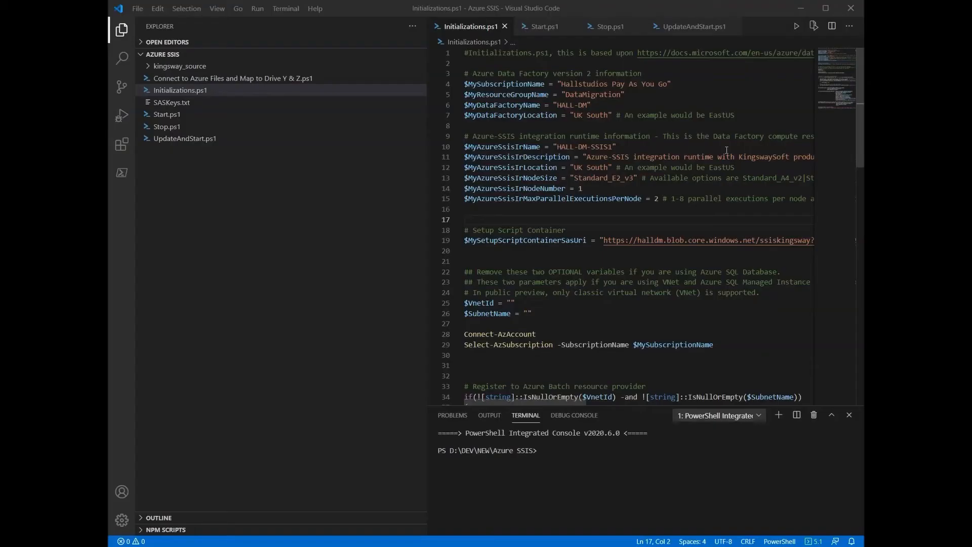
Step: Review Initializations.ps1's Data Factory variables, integration runtime name and setup script container SAS URL
left_click(675, 76)
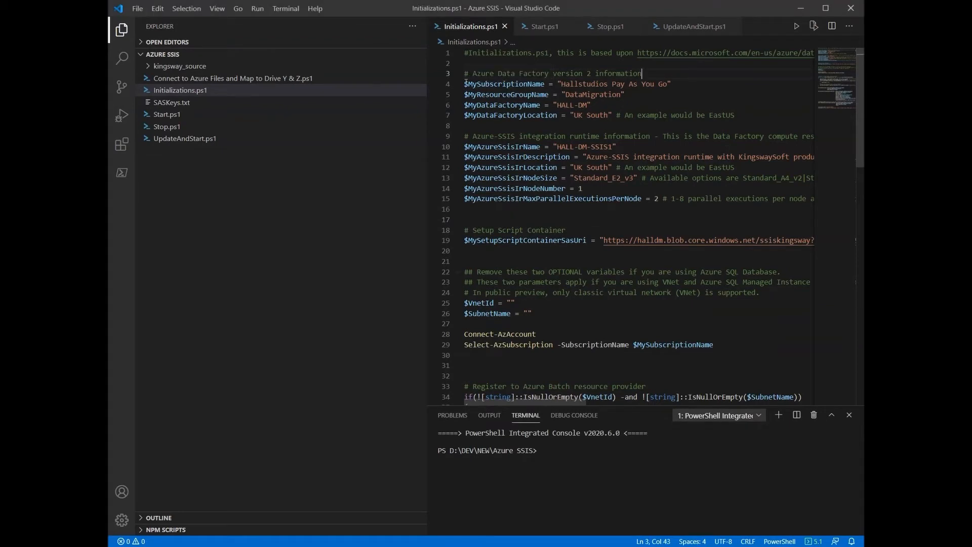
left_click_drag(465, 83, 747, 113)
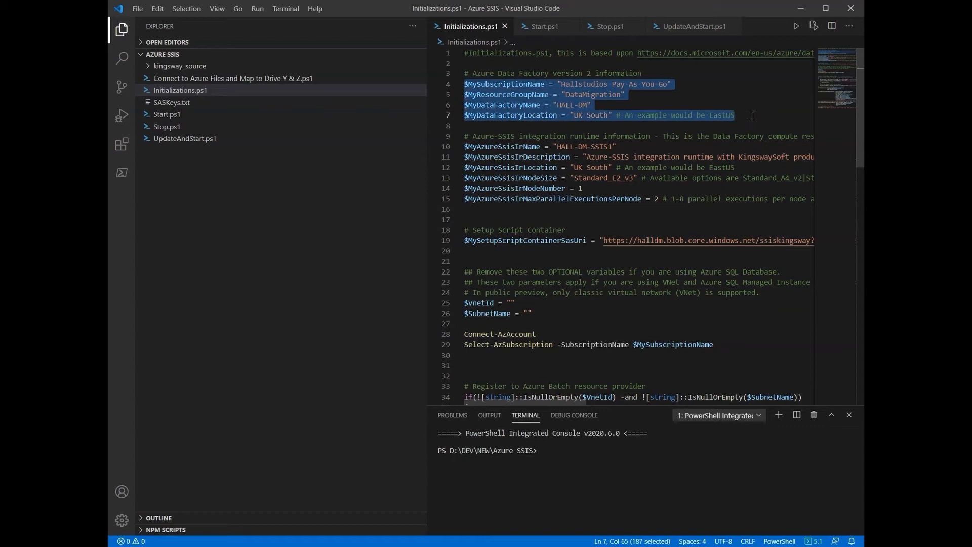
left_click(759, 110)
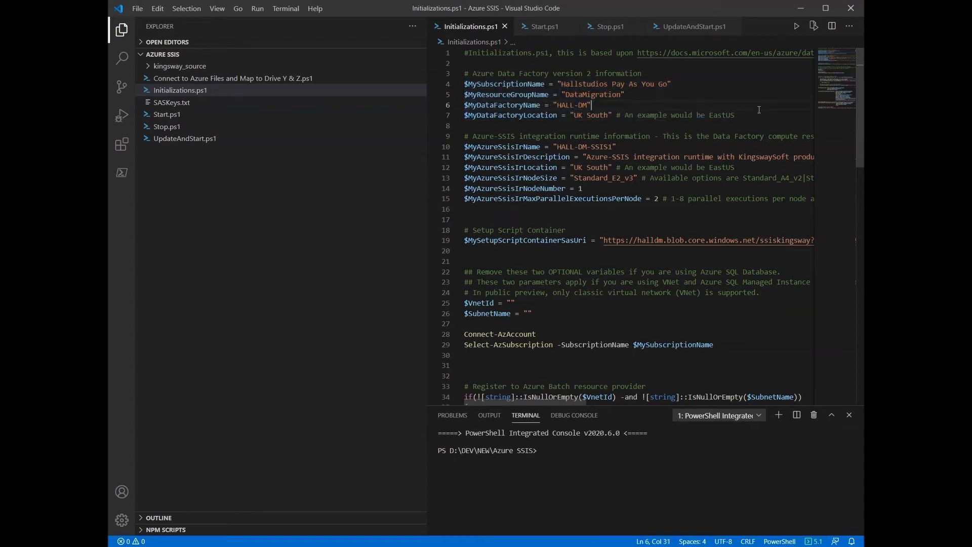
left_click(630, 147)
left_click(589, 218)
scroll(591, 249, "down", 2)
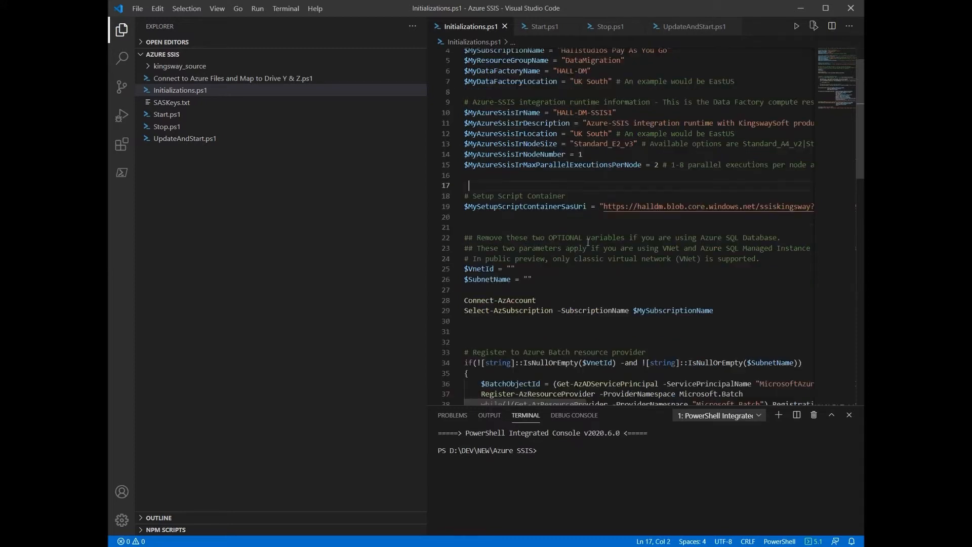
left_click(599, 173)
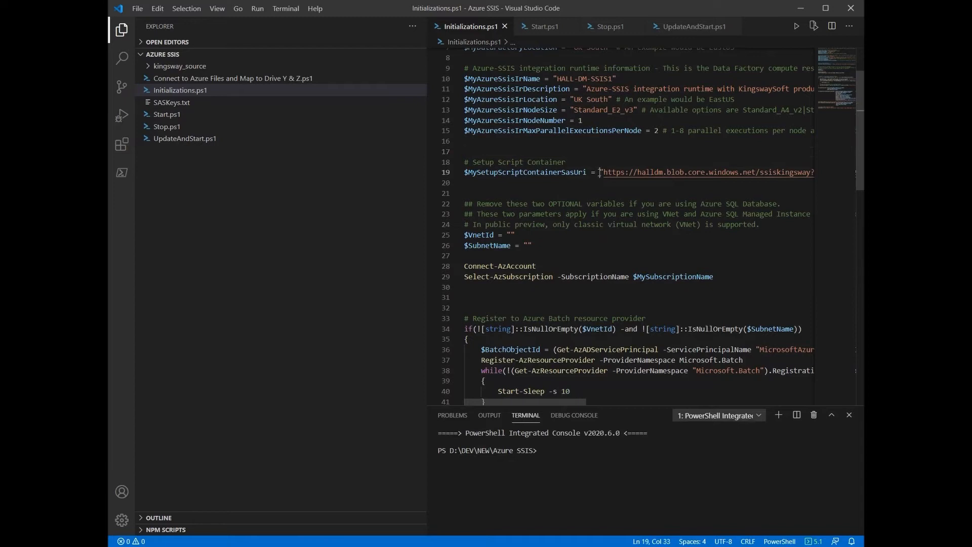
key("Right")
key("Right")
key("Right")
key("Right")
key("Right")
key("Right")
key("Right")
key("Right")
key("Right")
key("Right")
key("Right")
key("Right")
key("Right")
key("Right")
key("Right")
key("Right")
key("Right")
key("Right")
key("Right")
key("Right")
key("Right")
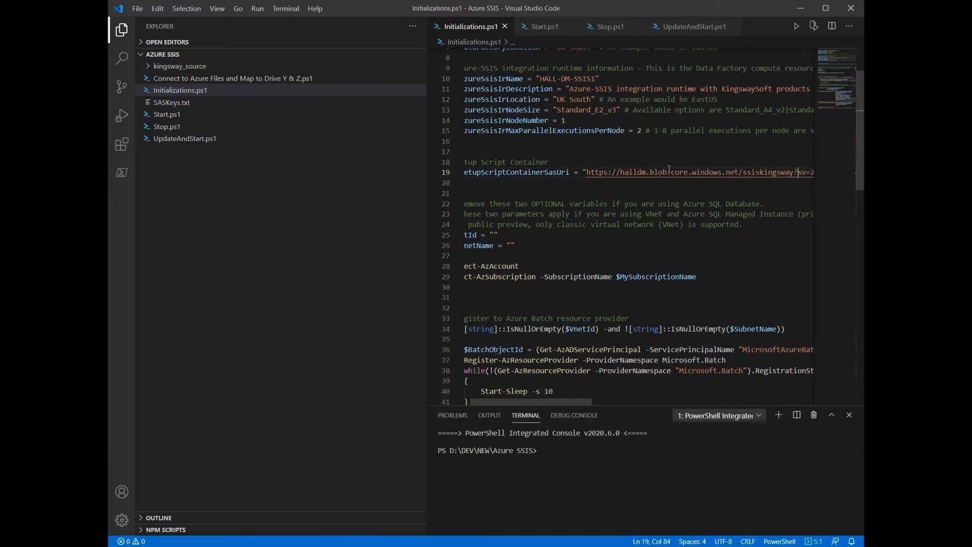
key("Right")
key("Right")
key("Right")
key("Right")
key("Right")
key("Right")
key("Right")
key("Right")
key("Right")
key("Right")
key("Right")
key("Right")
key("Right")
key("Right")
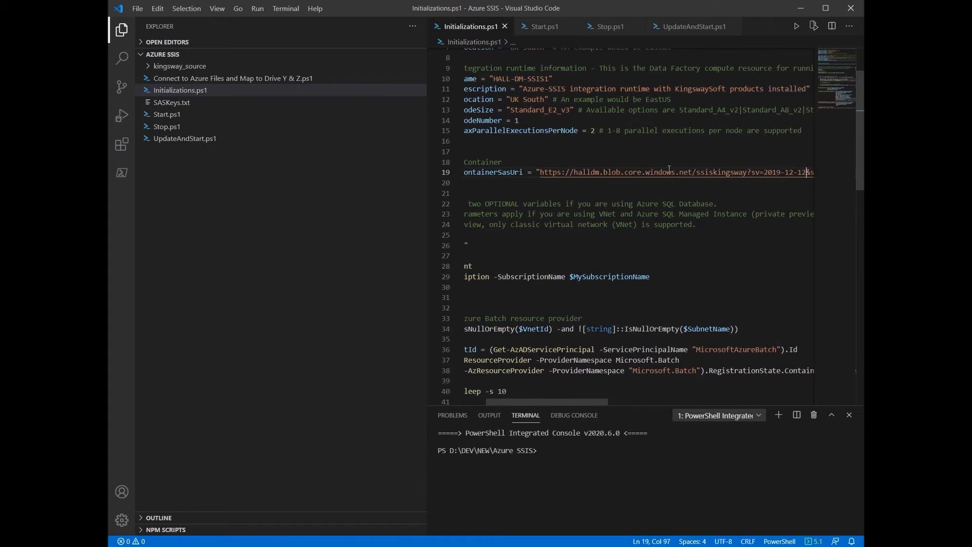
key("Home")
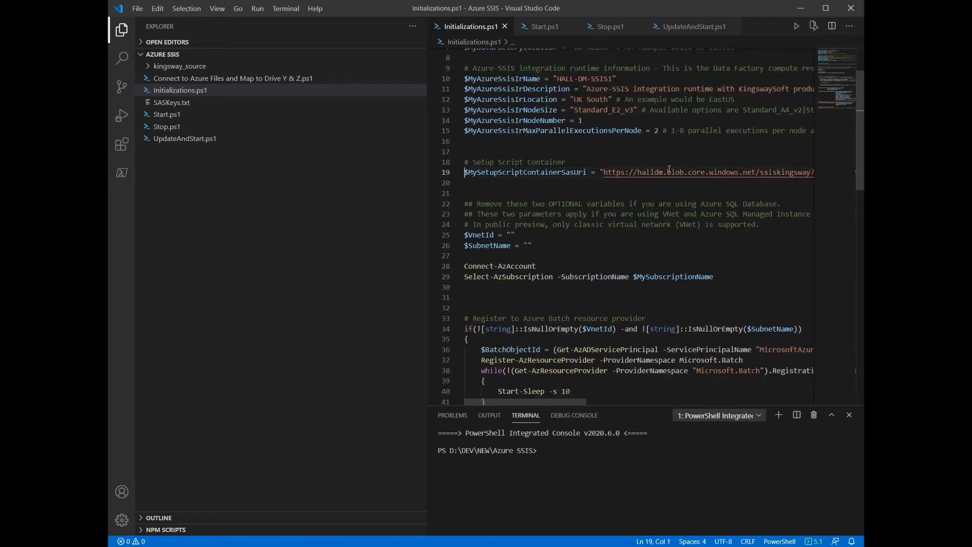
key("Down")
key("Down")
key("Down")
key("Down")
key("Down")
key("Down")
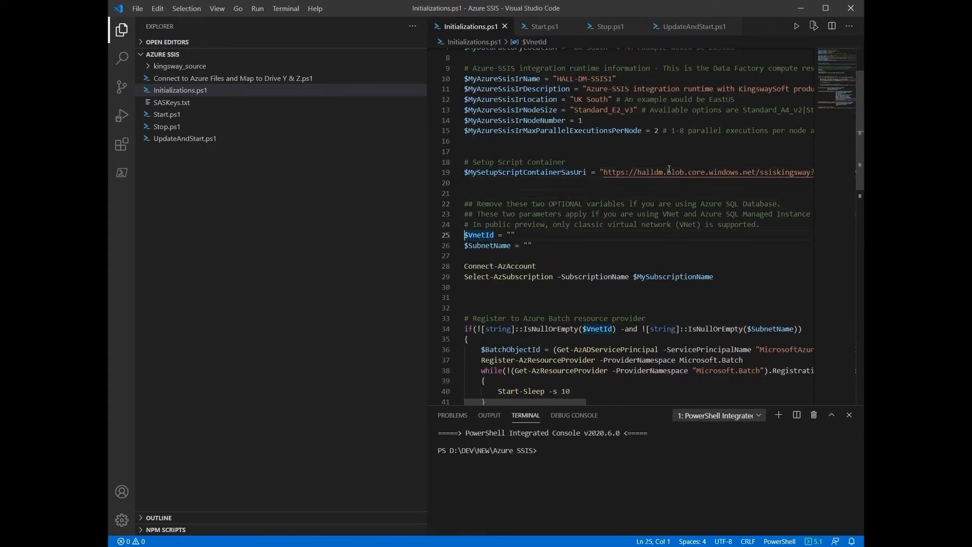
Step: Review the login, subscription, Azure Batch registration, Set-AzDataFactoryV2 and SetupScriptContainerSasUri sections
scroll(587, 209, "down", 2)
left_click(549, 198)
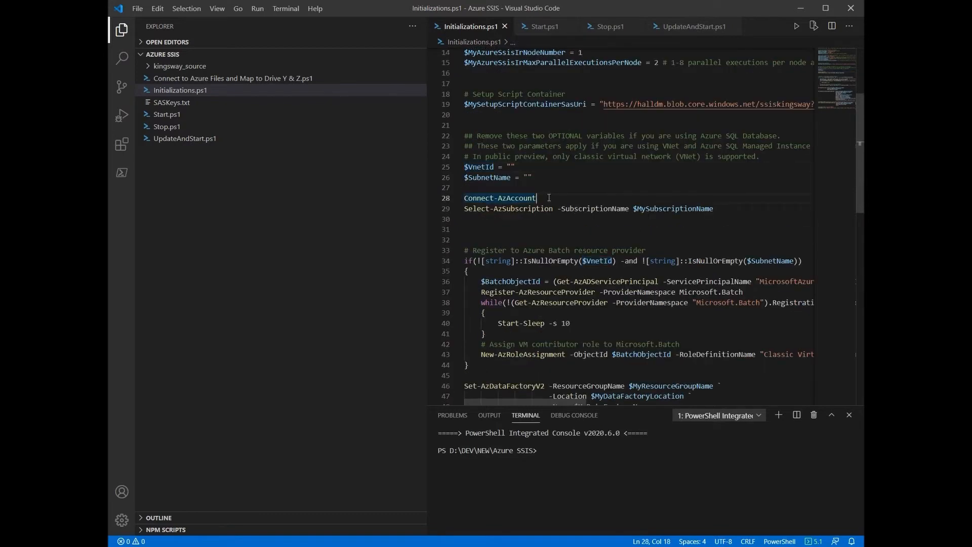
left_click(714, 208)
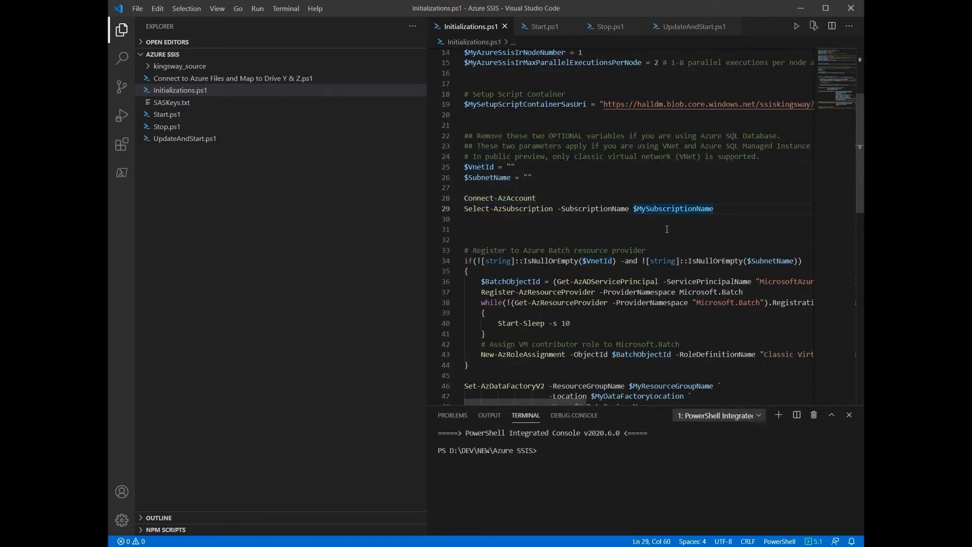
scroll(645, 221, "down", 3)
left_click(673, 146)
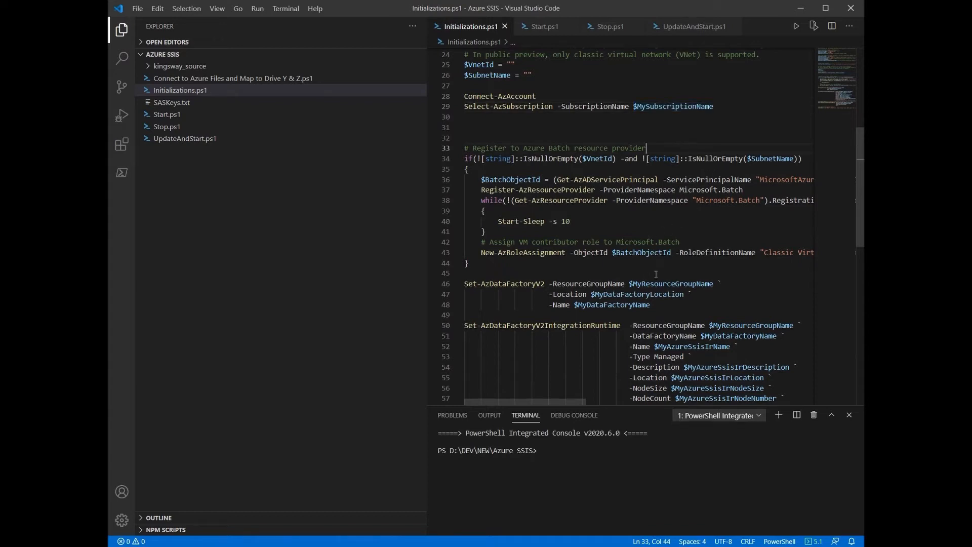
scroll(630, 221, "down", 2)
left_click_drag(464, 215, 676, 235)
left_click(751, 234)
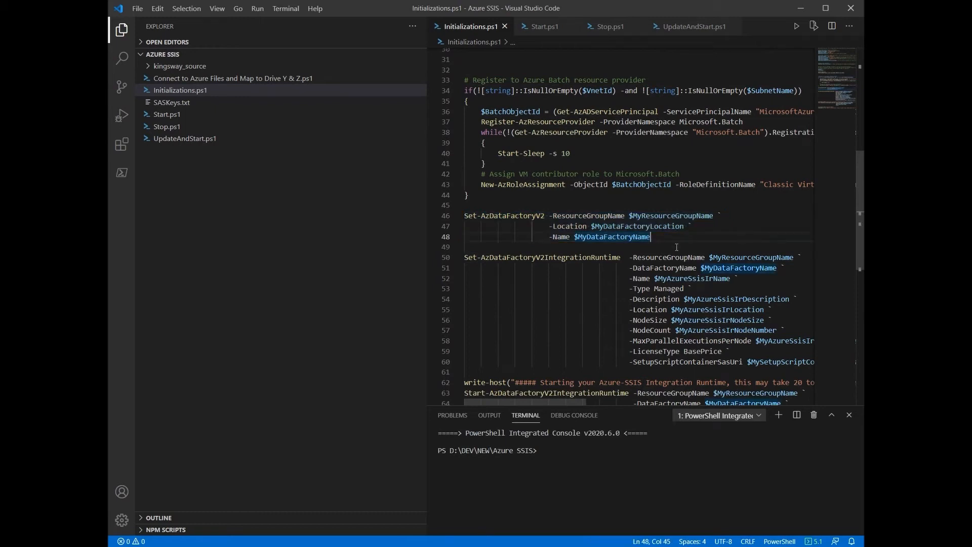
scroll(629, 243, "down", 2)
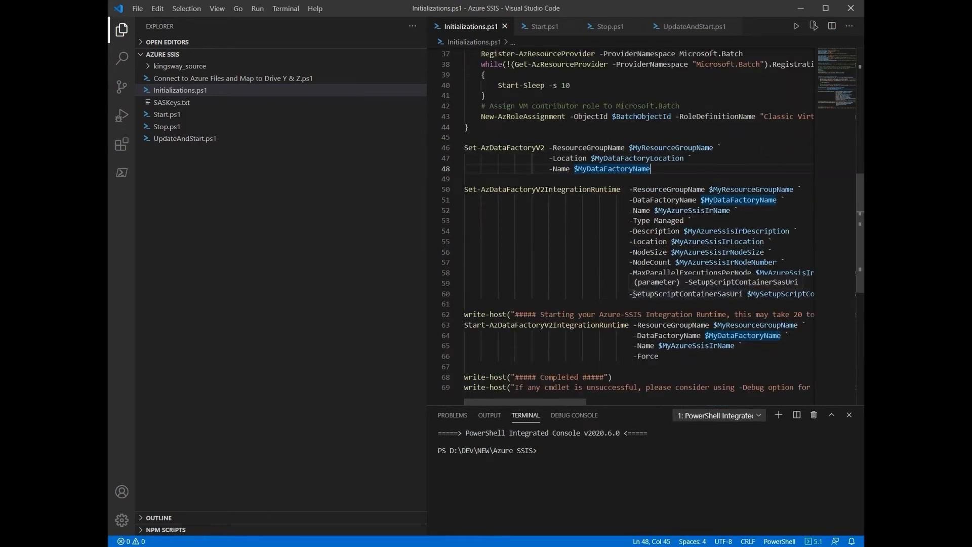
left_click_drag(633, 294, 745, 294)
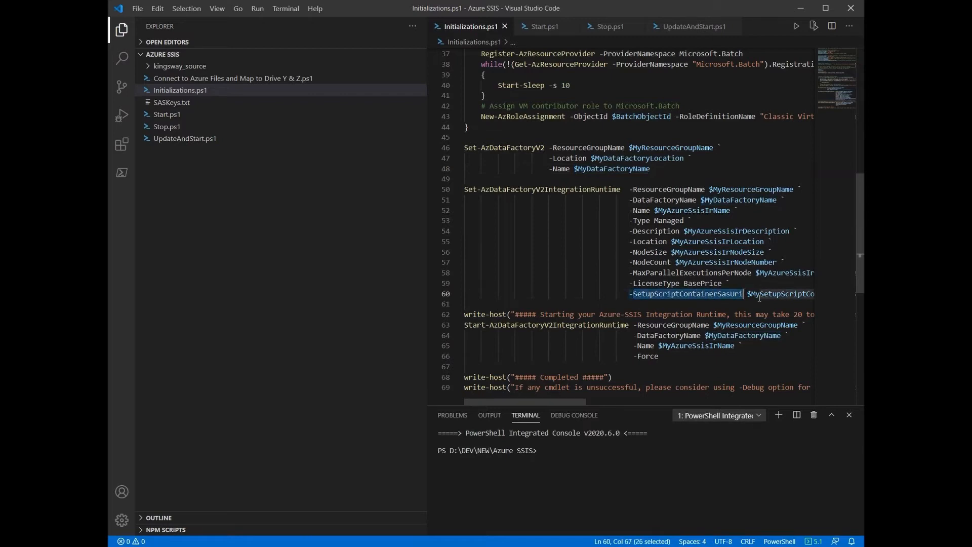
left_click(582, 272)
scroll(545, 275, "down", 3)
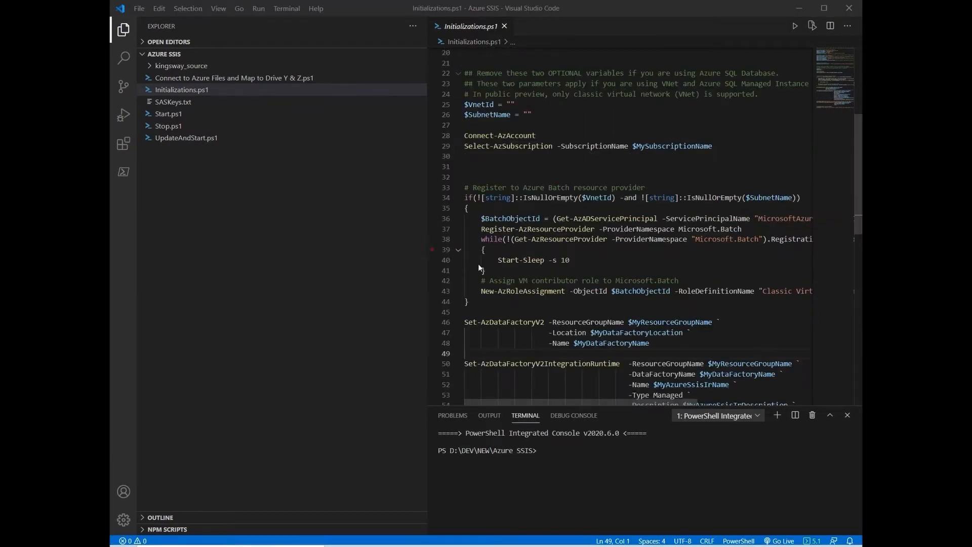
Step: Run Initializations.ps1 and sign in to Azure with the account password so HALL-DM-SSIS1 begins provisioning
left_click(795, 27)
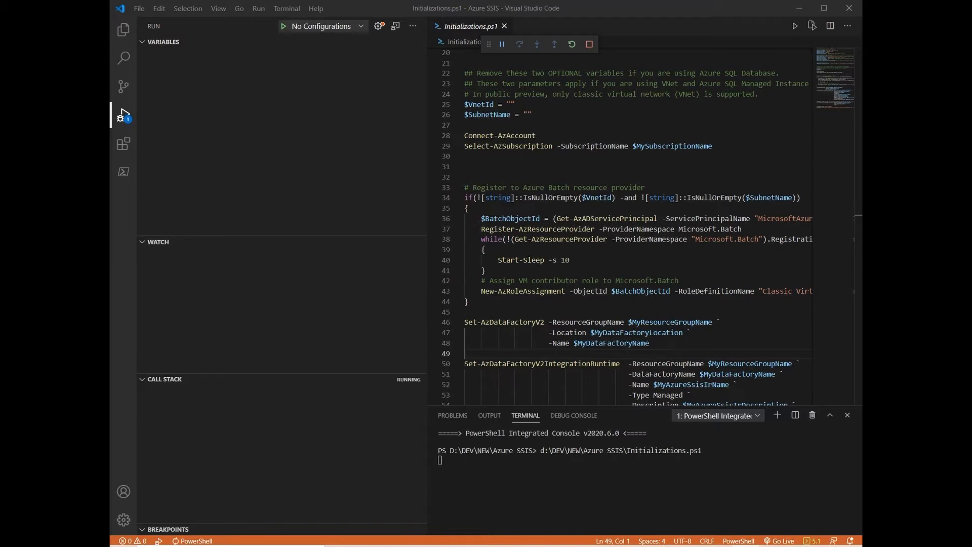
left_click_drag(511, 26, 575, 25)
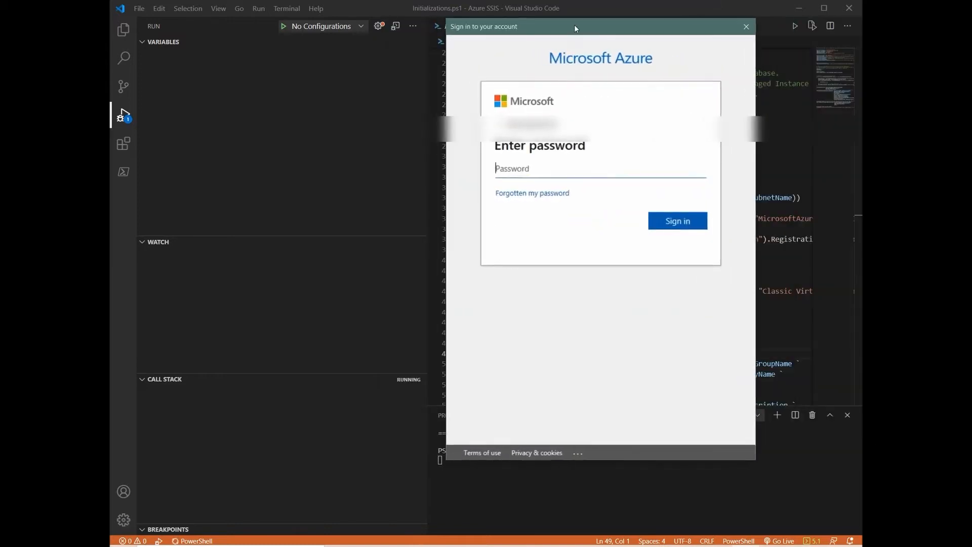
type("••••••••••")
key("Return")
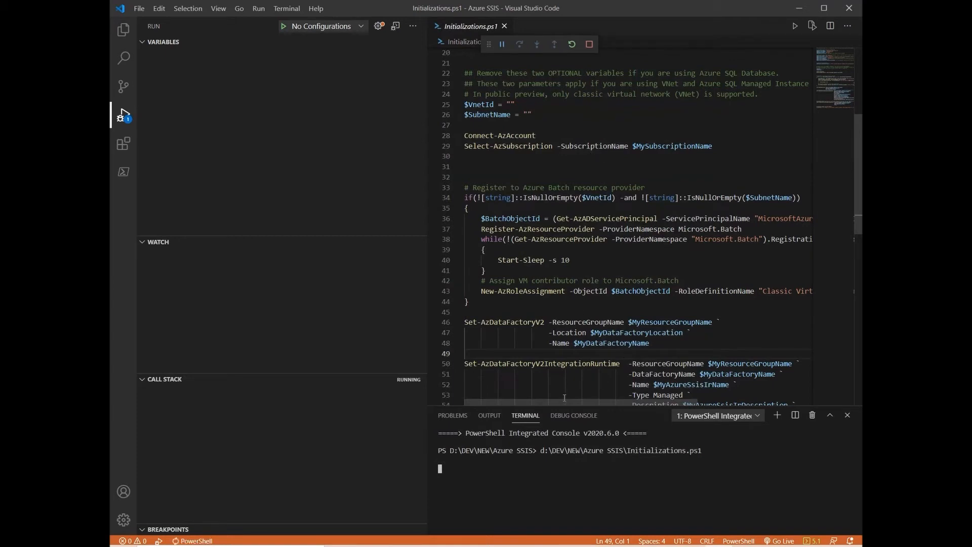
left_click_drag(636, 404, 644, 167)
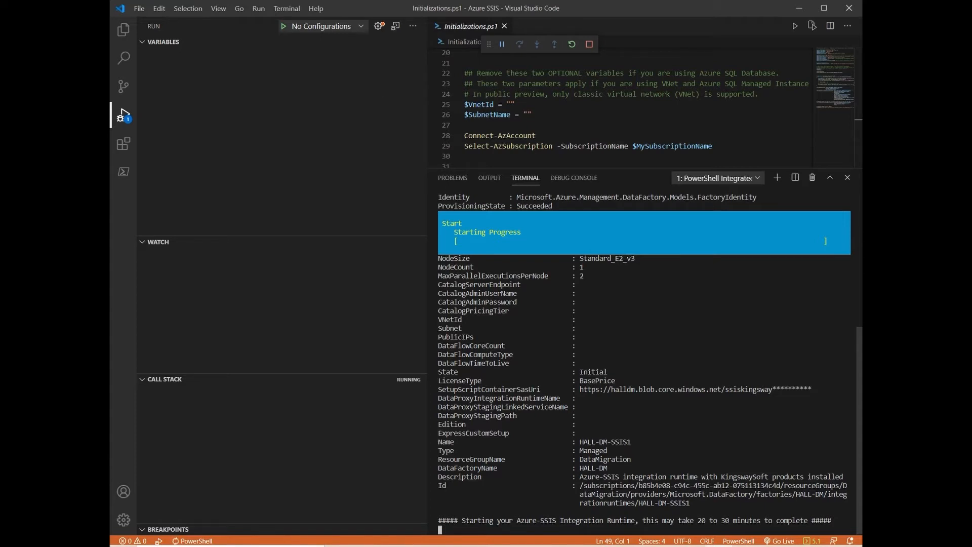
key("alt+Tab")
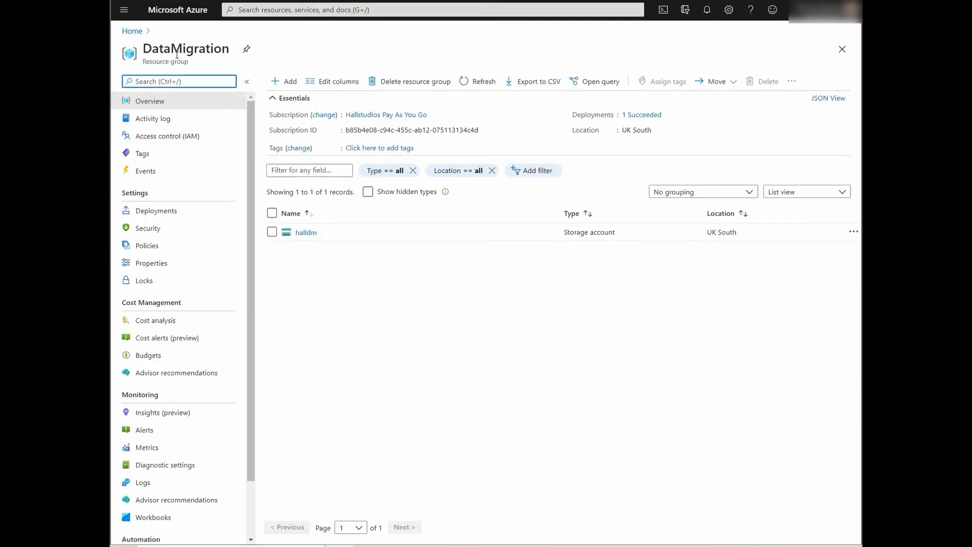
Step: Refresh DataMigration, open the HALL-DM data factory, and launch it via Author & Monitor
left_click(478, 81)
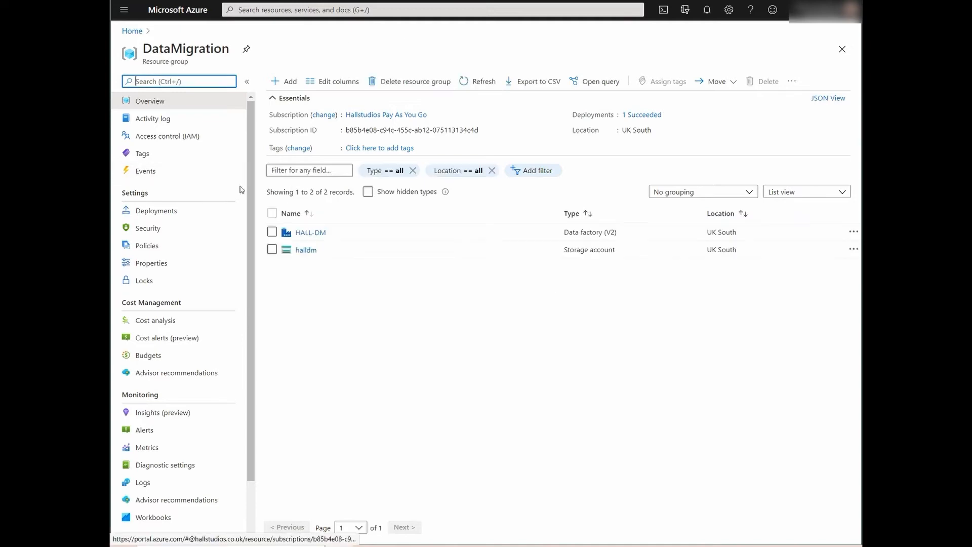
left_click(309, 233)
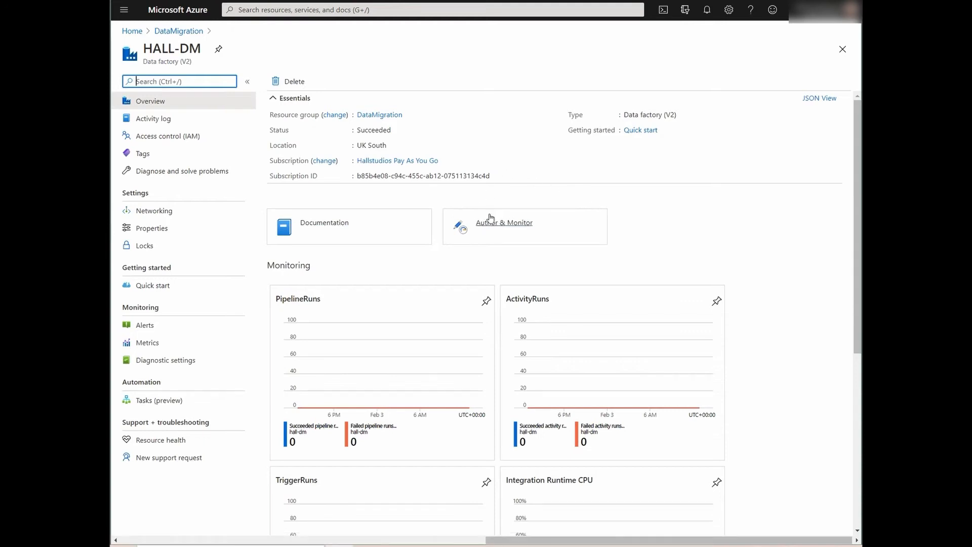
key("alt+Tab")
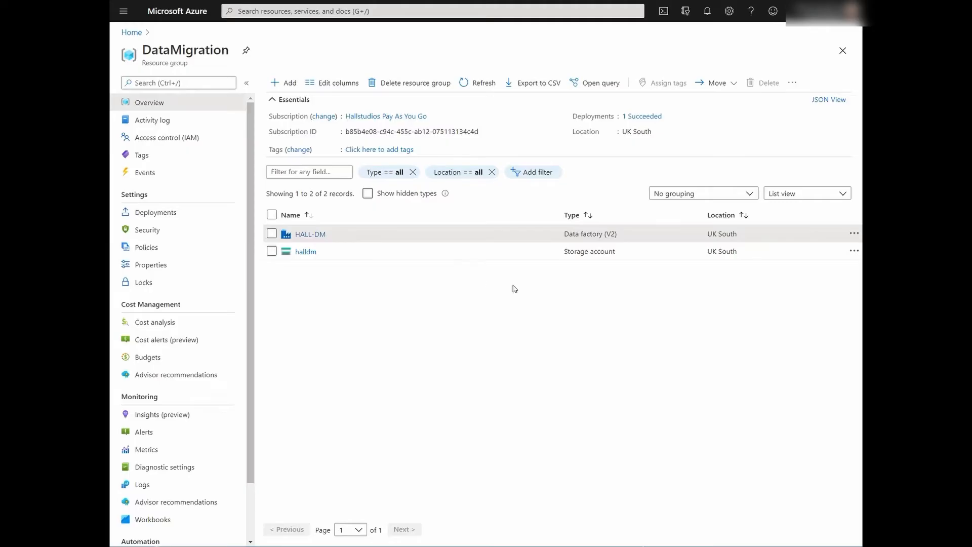
left_click(308, 236)
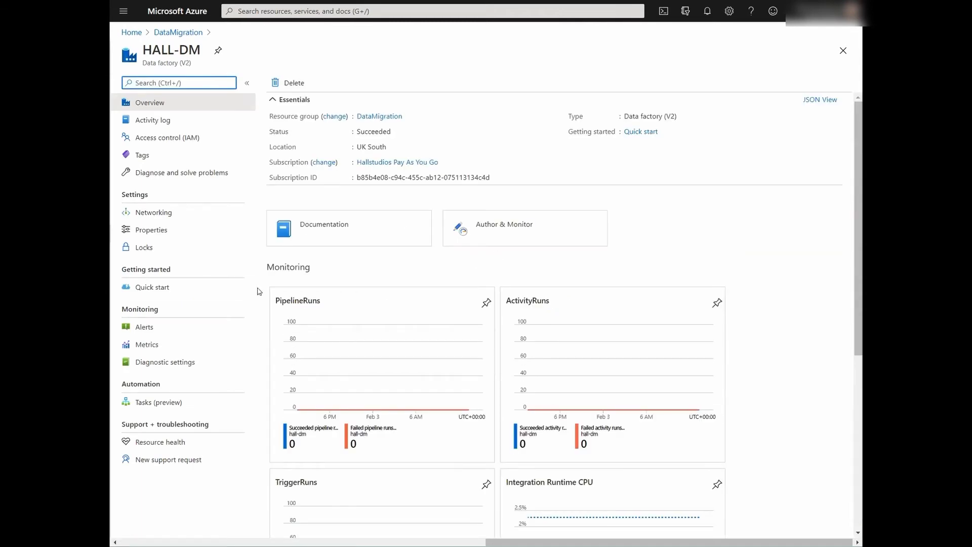
left_click(512, 227)
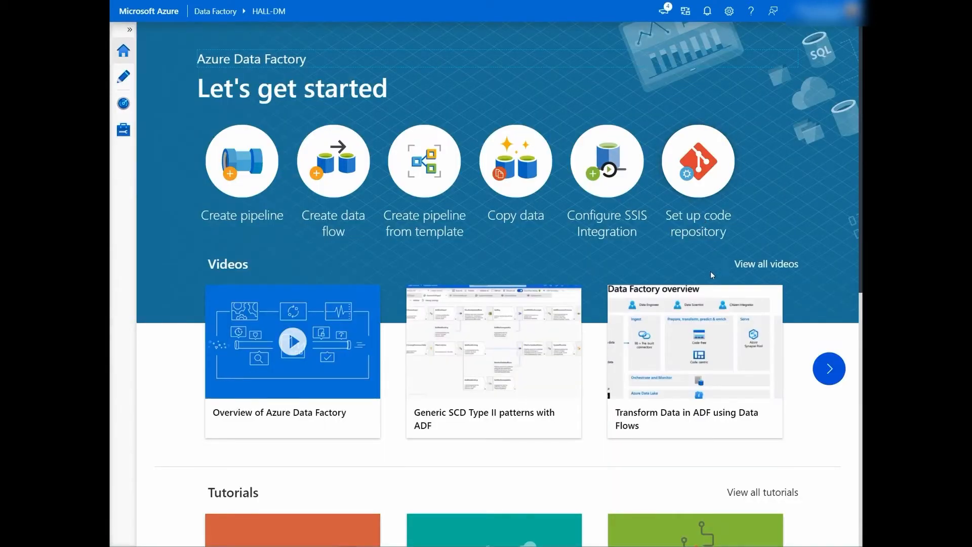
Step: Check Manage > Integration runtimes, confirming HALL-DM-SSIS (Azure-SSIS, UK South) is Running
left_click(130, 30)
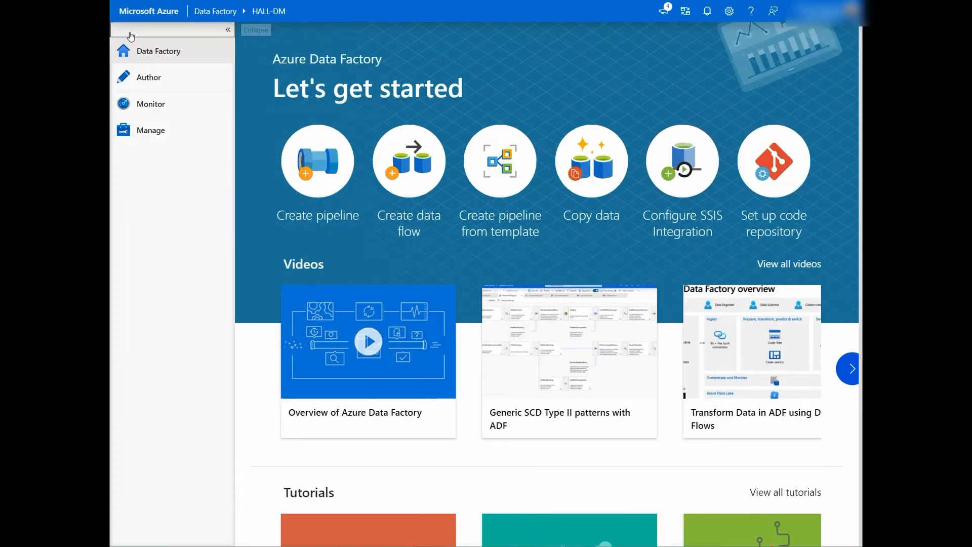
left_click(154, 134)
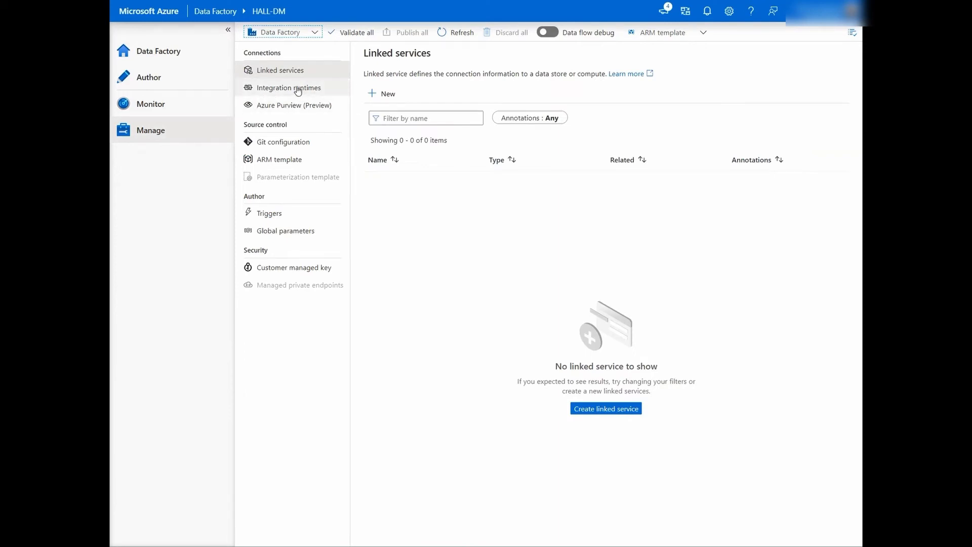
left_click(272, 90)
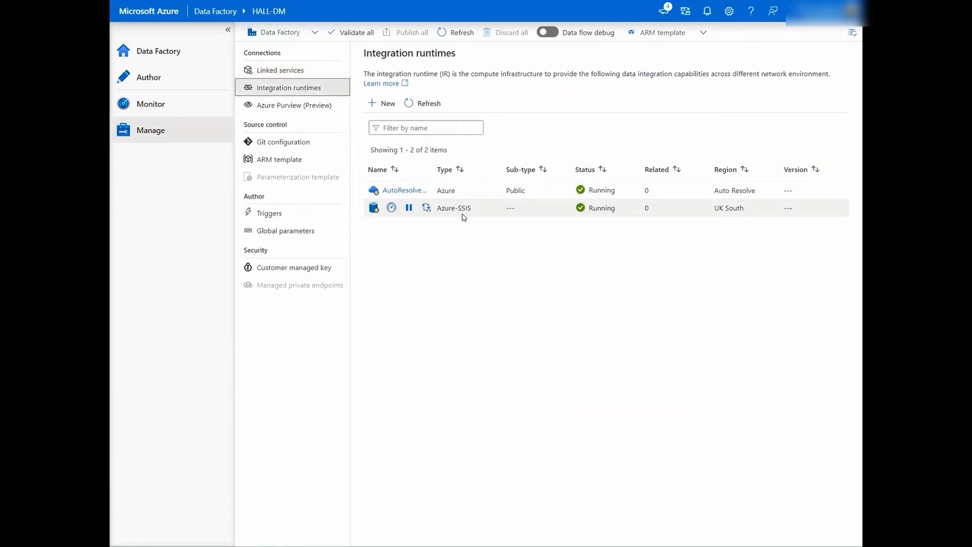
mouse_move(462, 209)
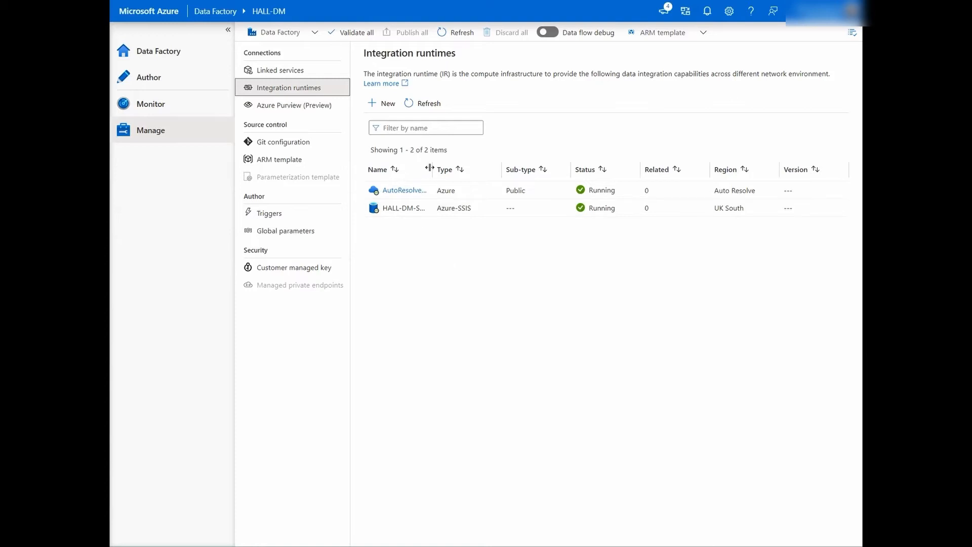
left_click_drag(430, 168, 504, 167)
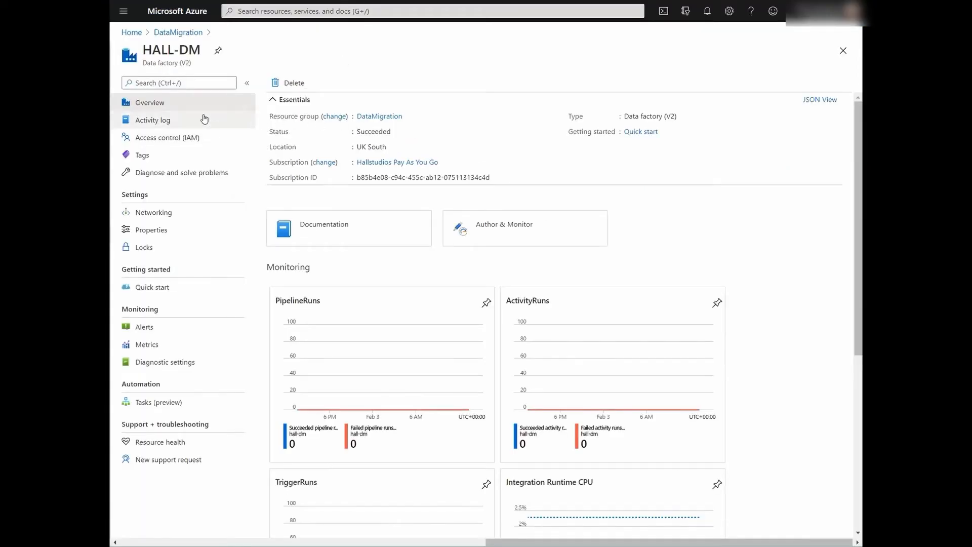
Step: Browse to the ssiskingsway blob container in the halldm storage account's Storage Explorer
left_click(170, 33)
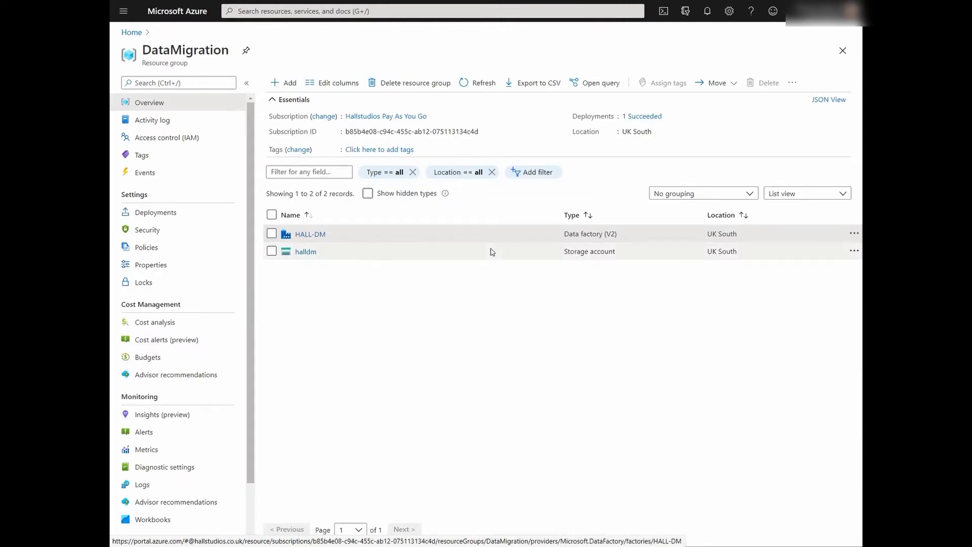
left_click(304, 251)
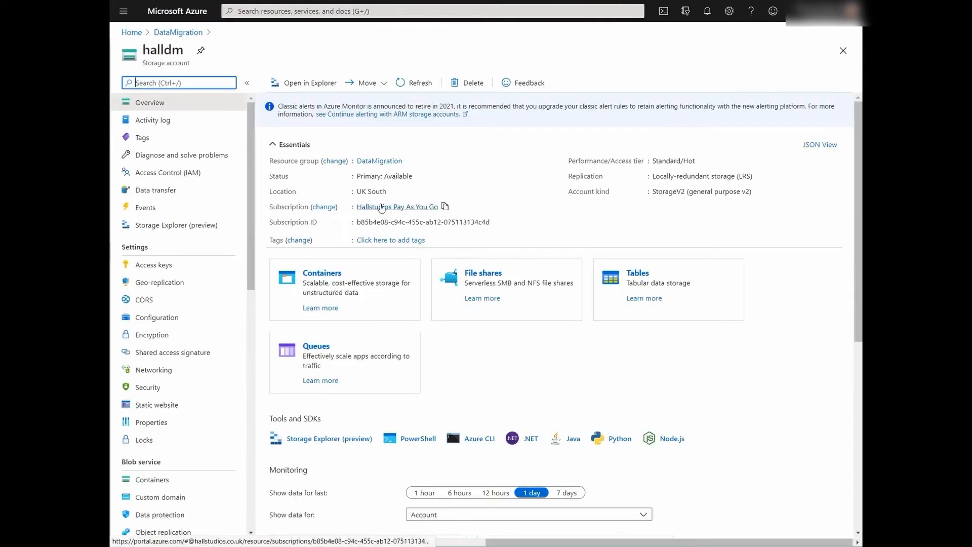
left_click(157, 230)
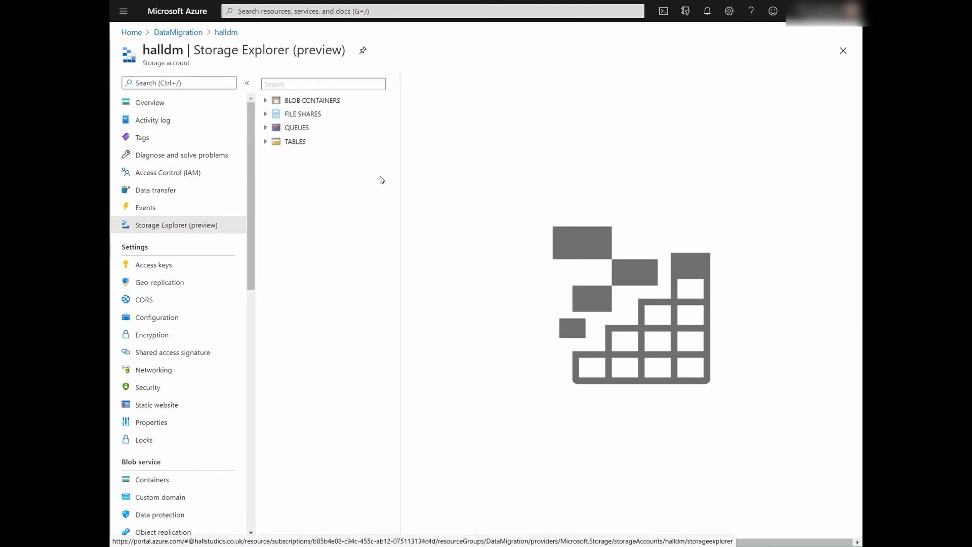
left_click(266, 101)
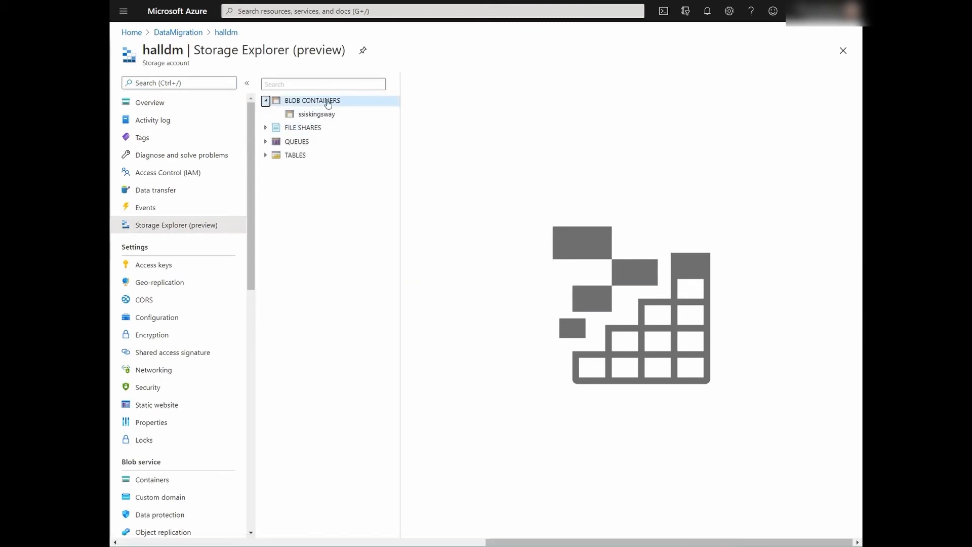
left_click(309, 115)
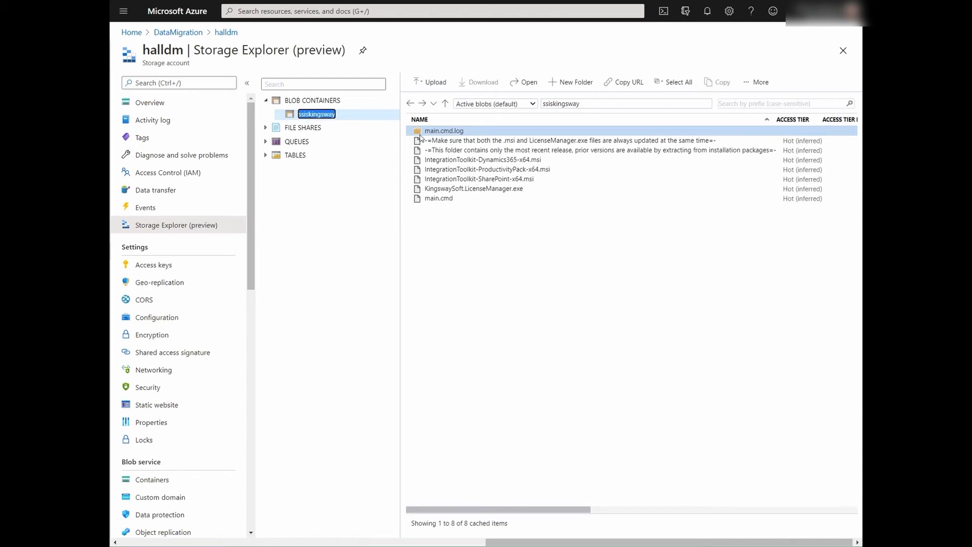
Step: Open main.cmd.log and its timestamped setup folder, then request stdout.log for download
double_click(449, 132)
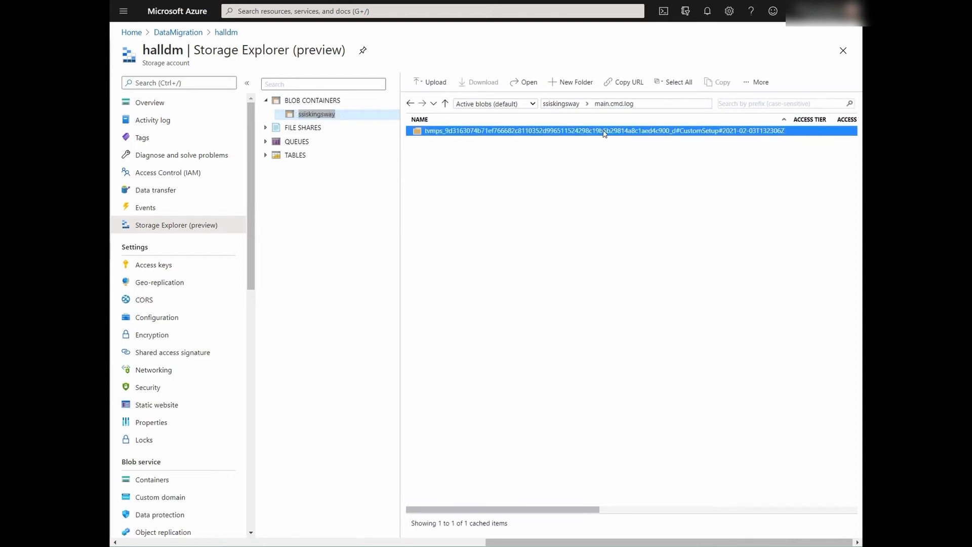
double_click(604, 133)
left_click(476, 132)
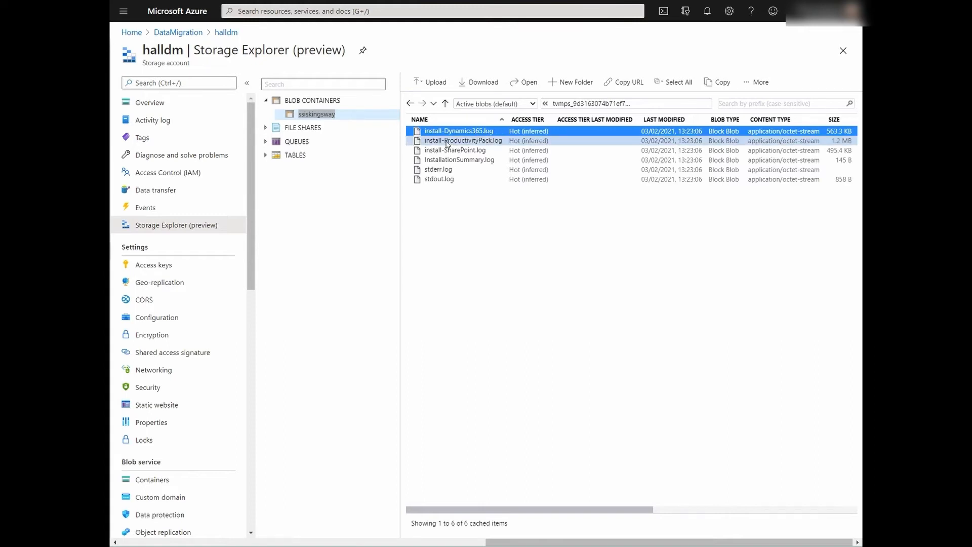
left_click(436, 181)
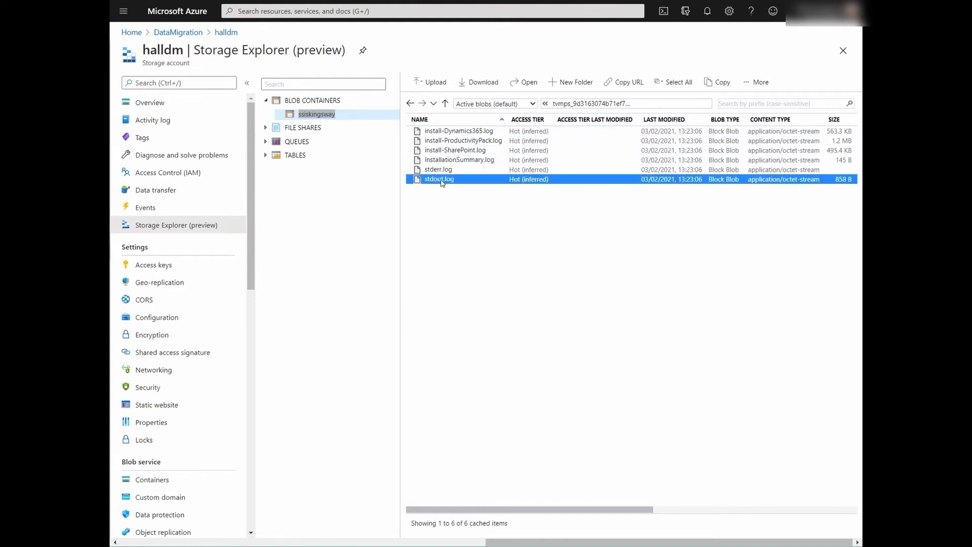
double_click(442, 181)
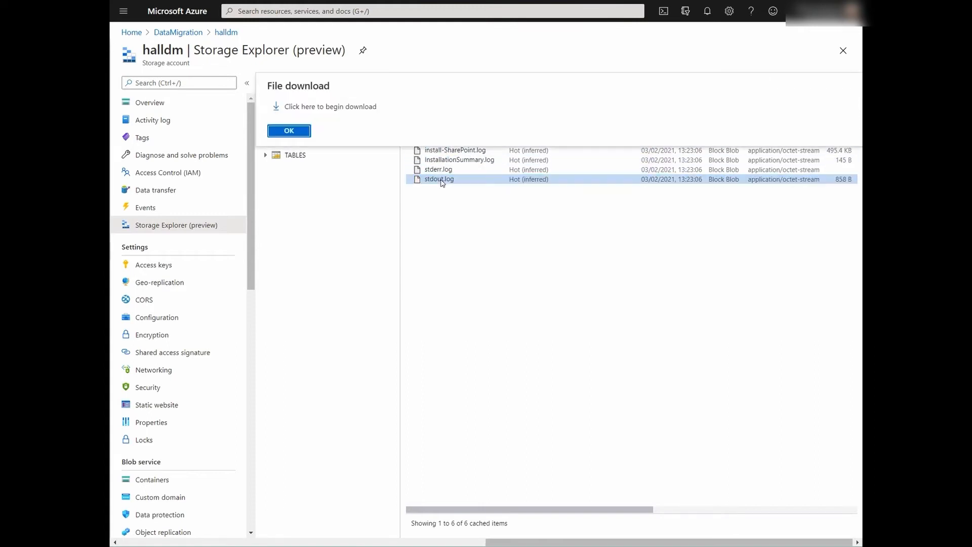
Step: Download stdout.log and check in Notepad that toolkit installs and the CMDKEY credential succeeded
left_click(300, 107)
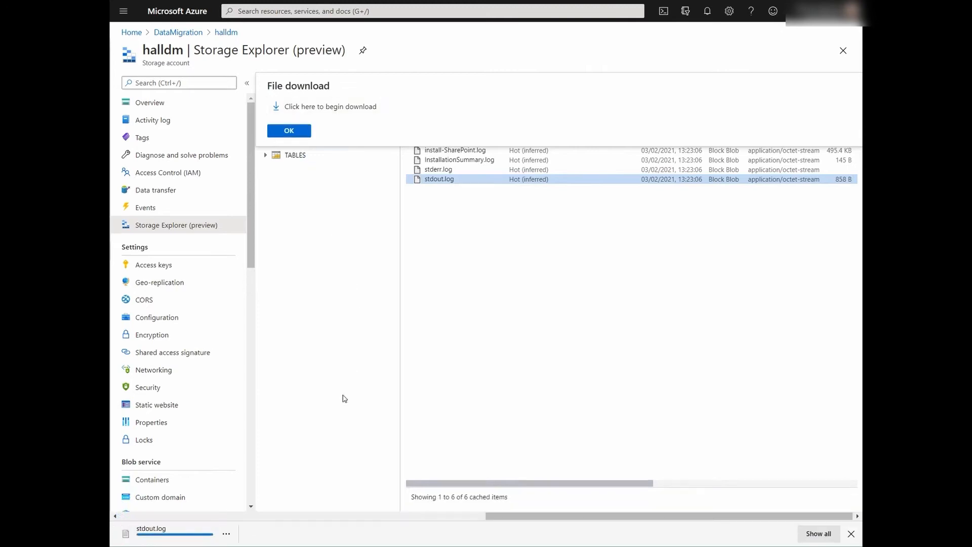
left_click(167, 538)
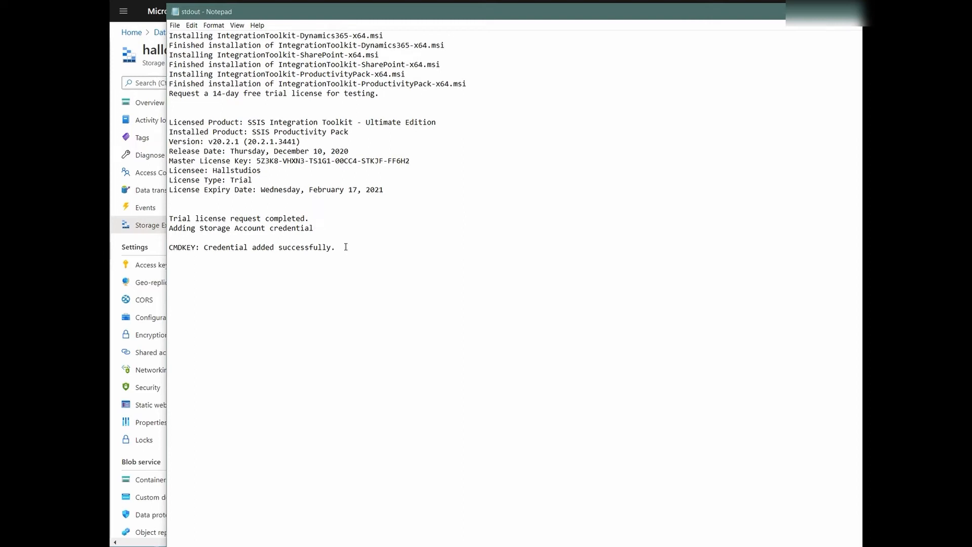
left_click_drag(342, 247, 158, 34)
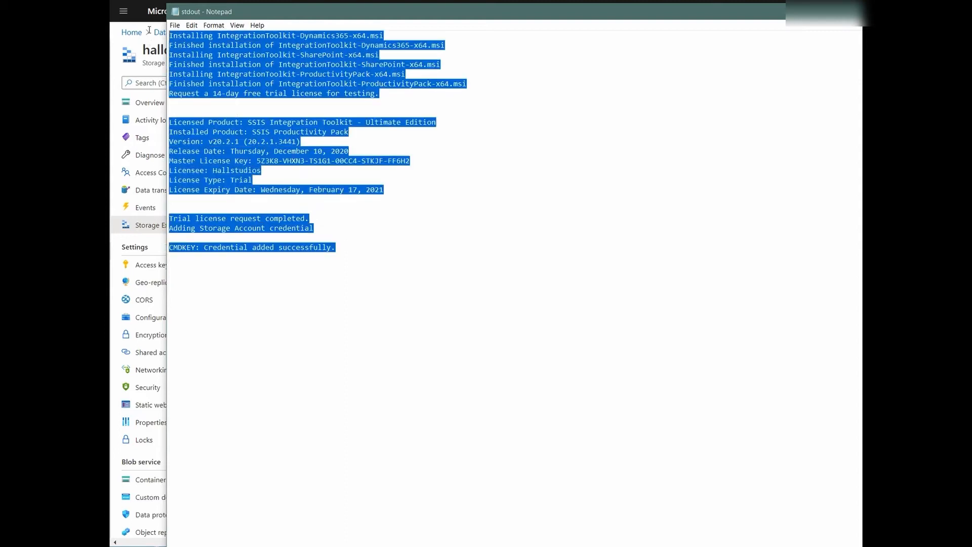
left_click(175, 12)
left_click(176, 11)
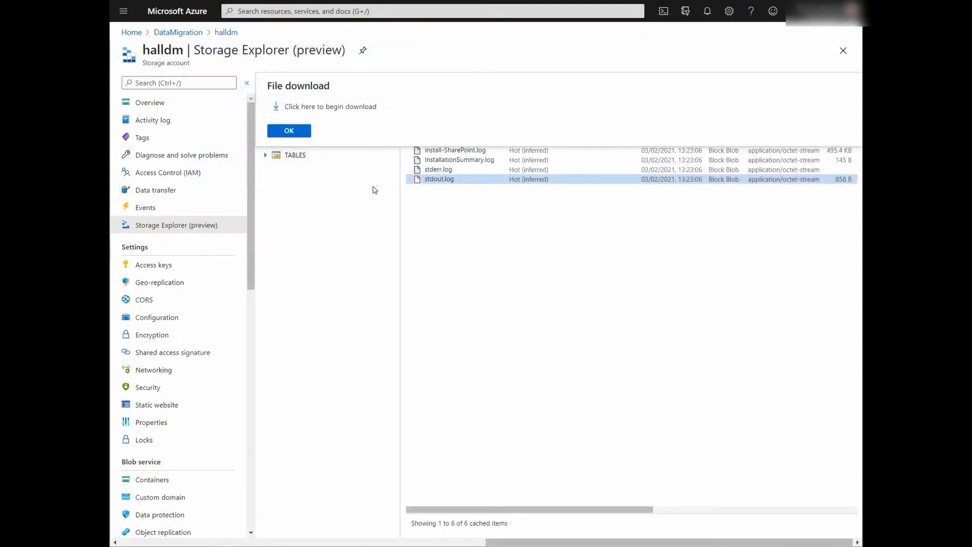
left_click(276, 129)
Step: Start a new project from the Integration Services Project (Azure-Enabled) template
left_click(526, 265)
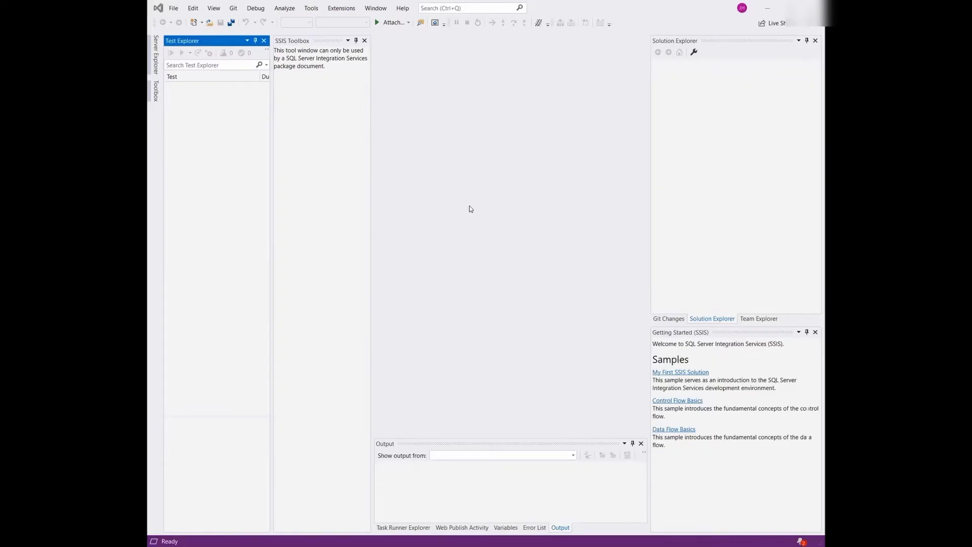
left_click(173, 8)
mouse_move(188, 21)
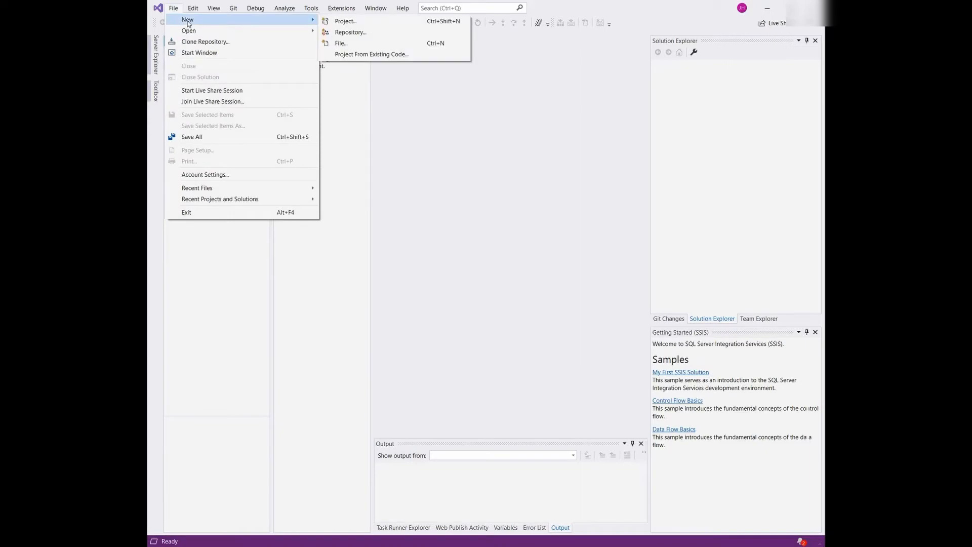
left_click(346, 22)
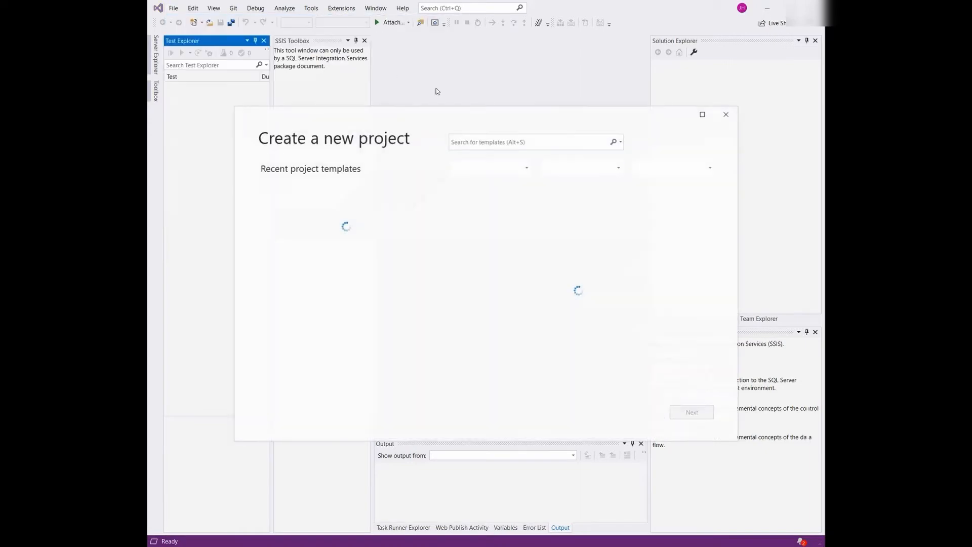
left_click(484, 142)
type("i")
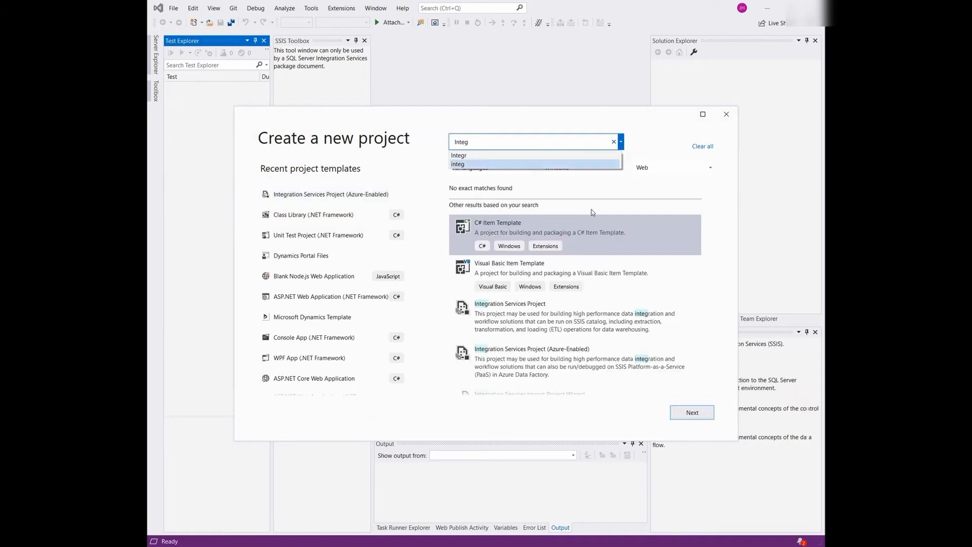
left_click(507, 360)
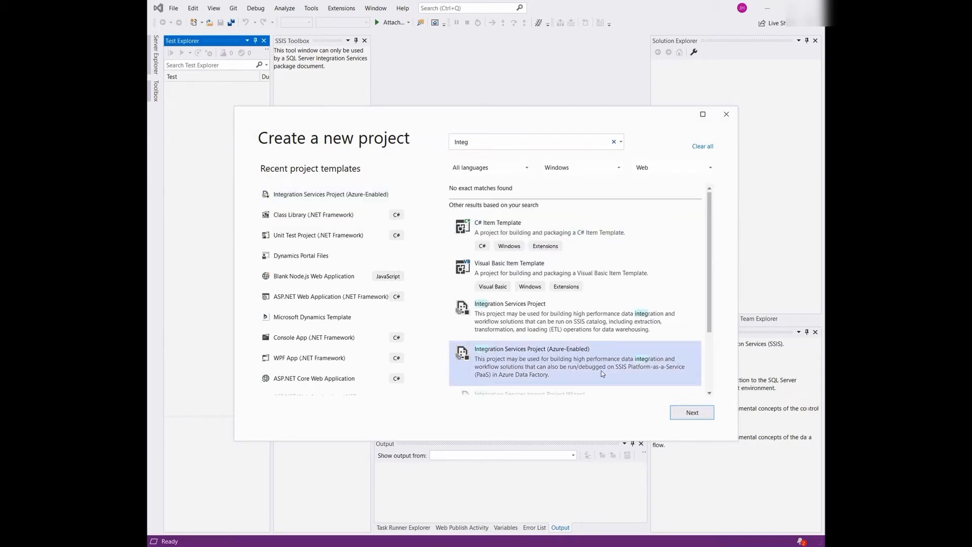
left_click(692, 413)
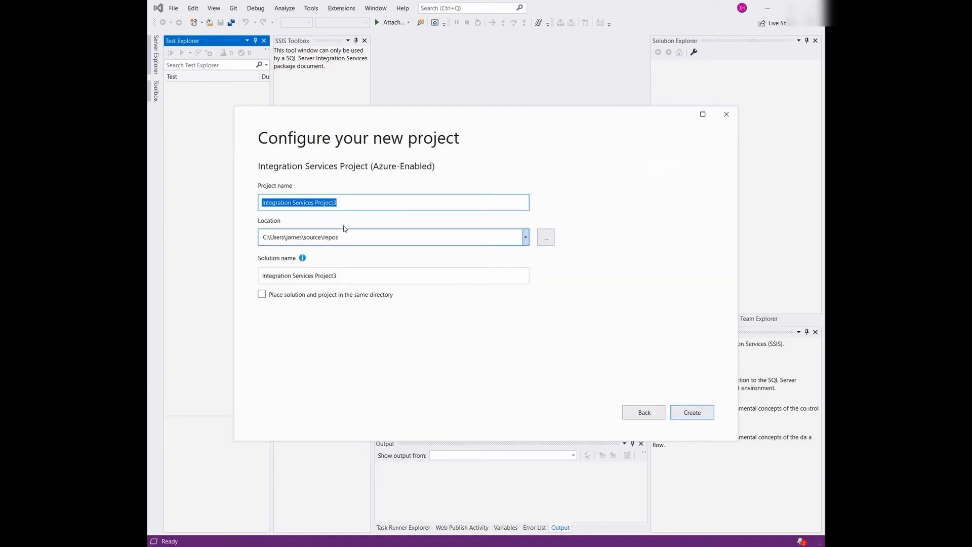
Step: Name it Sample SSIS in D:\DEV\NEW\Azure SSIS\VS, solution in the same directory, and create it
left_click(350, 203)
left_click_drag(351, 202, 255, 207)
type("S")
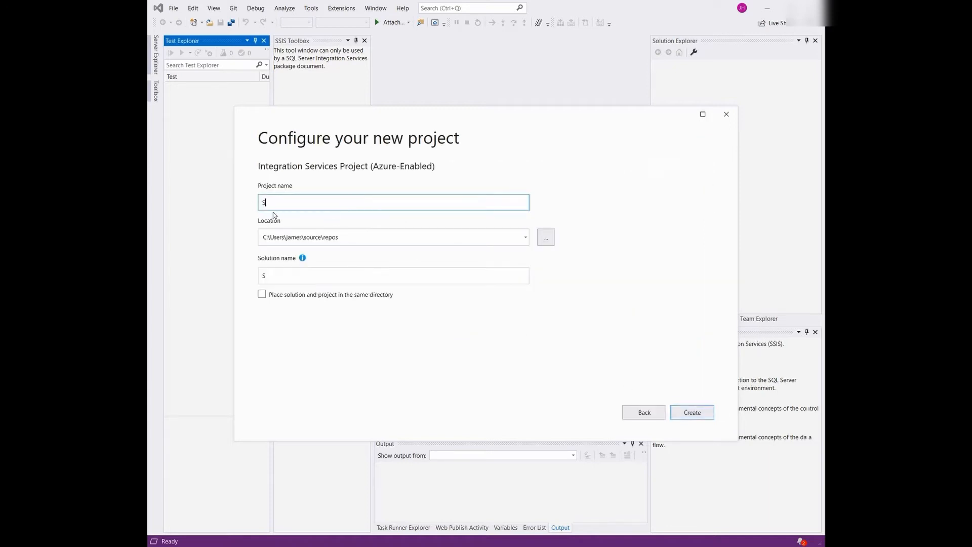
type("ample SSIS")
left_click_drag(365, 239, 251, 244)
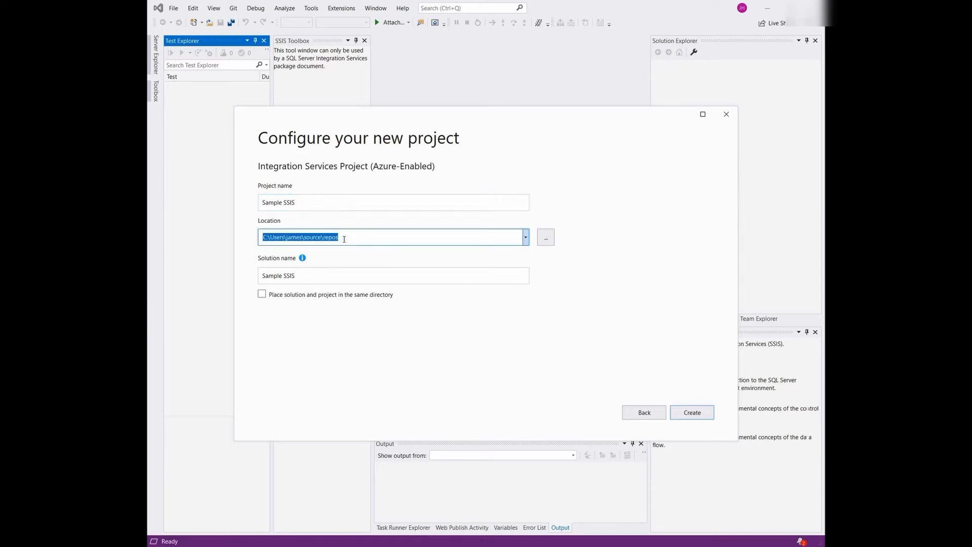
type("D:\\DEV\\NEW\\Azure SSIS")
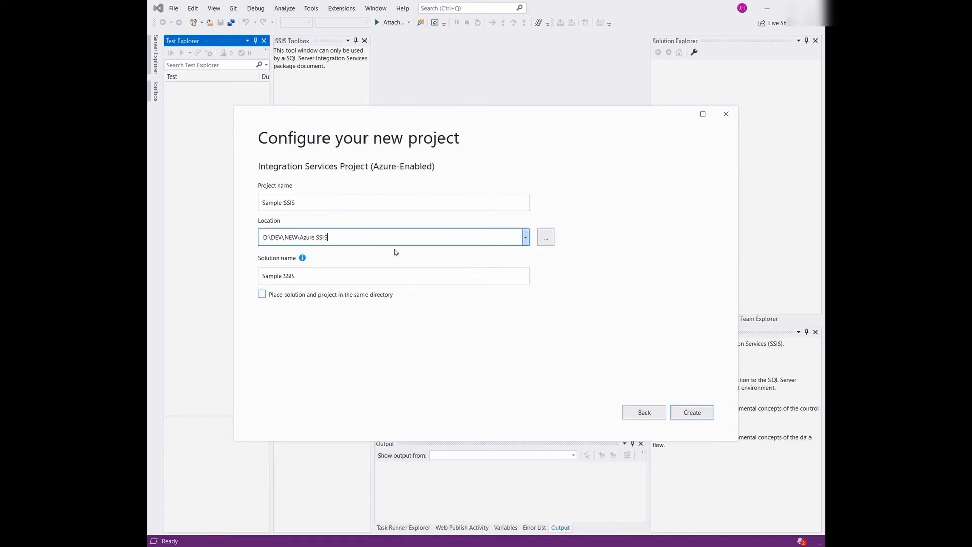
type("\\VS")
left_click(263, 294)
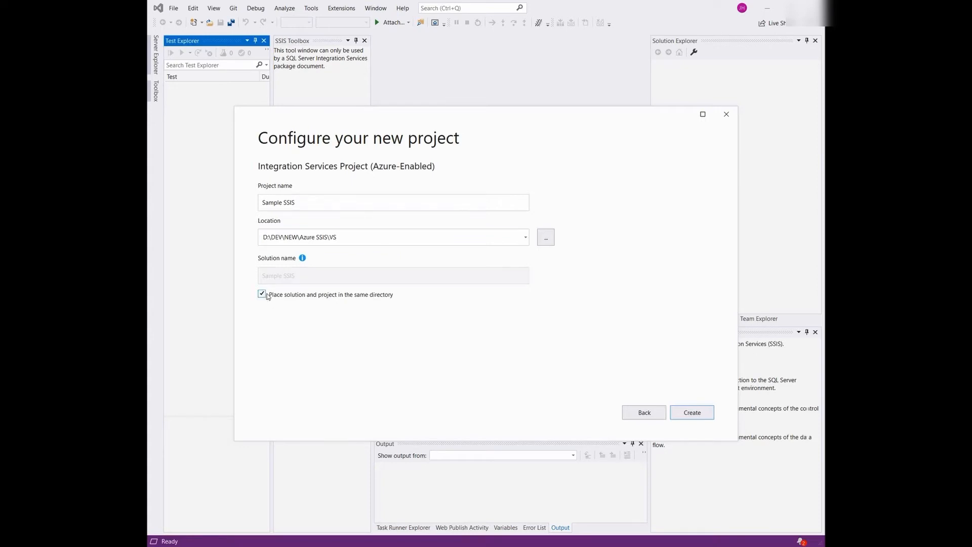
left_click(695, 414)
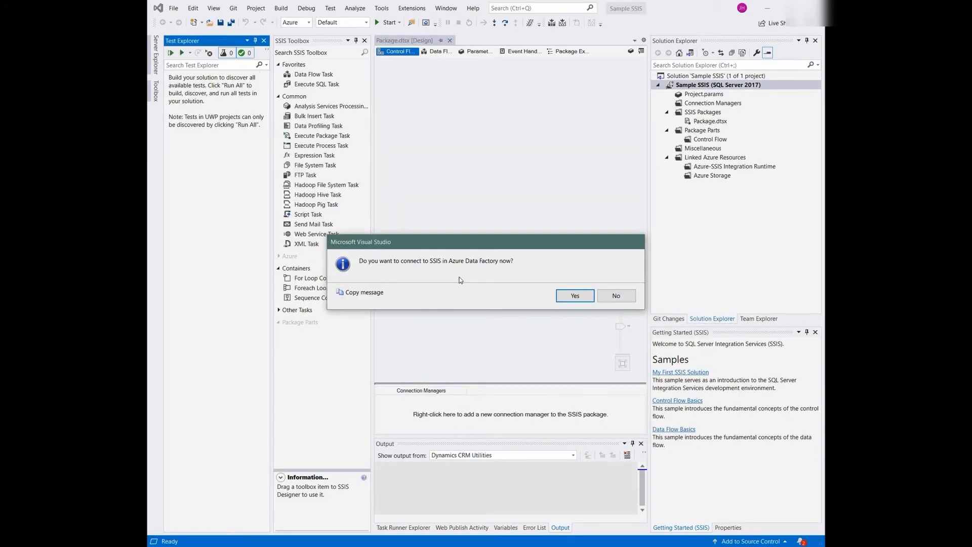
Step: Decline connecting to SSIS in Azure Data Factory and open the Sample SSIS project properties
left_click(614, 298)
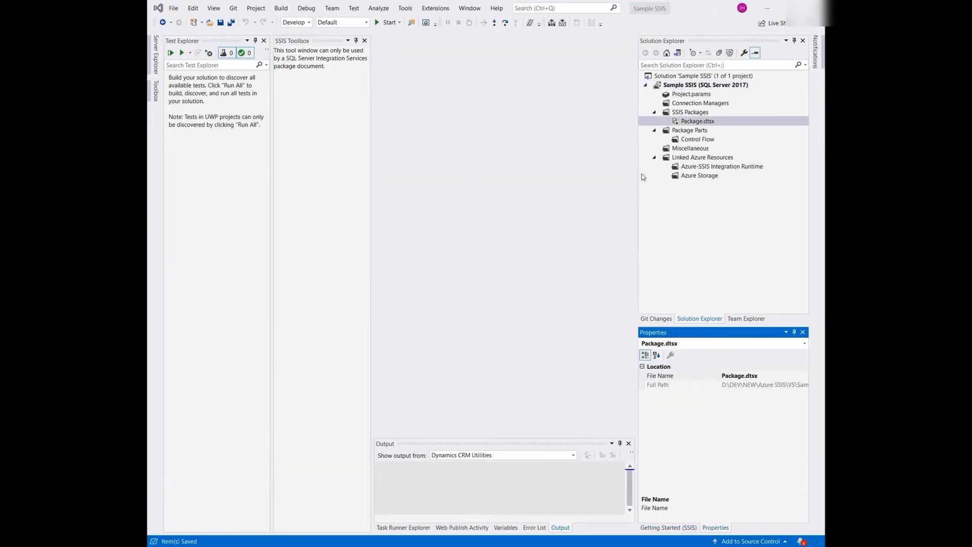
left_click(702, 86)
right_click(714, 86)
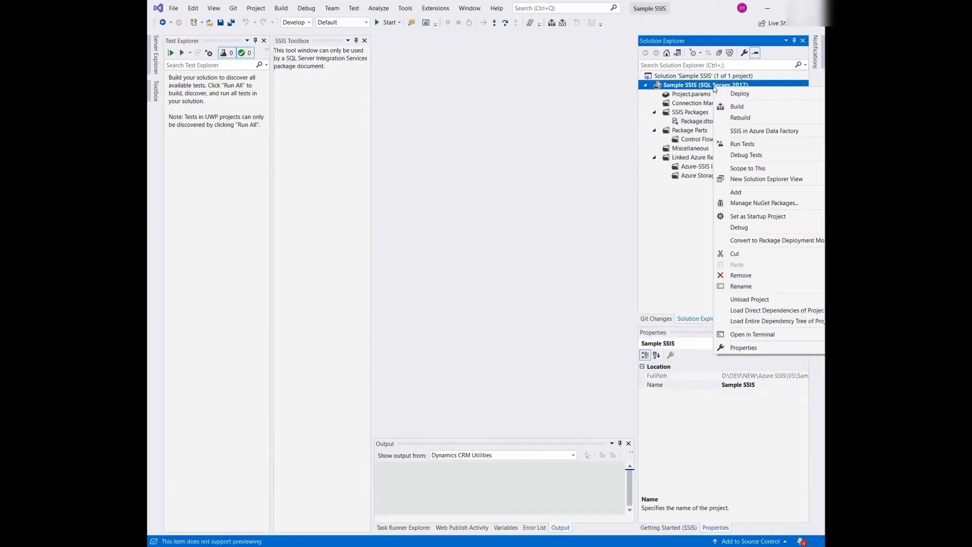
left_click(744, 348)
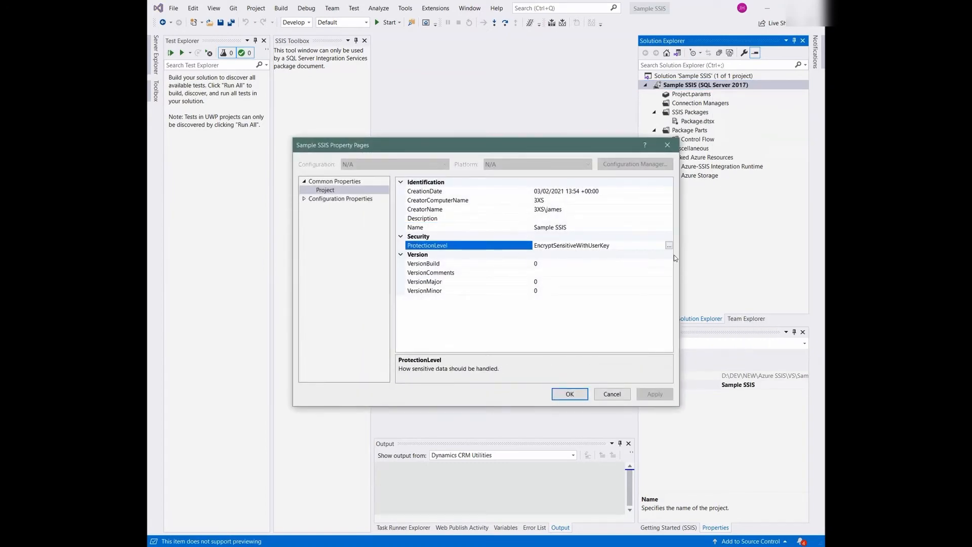
Step: Set the project ProtectionLevel to EncryptSensitiveWithPassword with a password, apply it, and save all
left_click(668, 247)
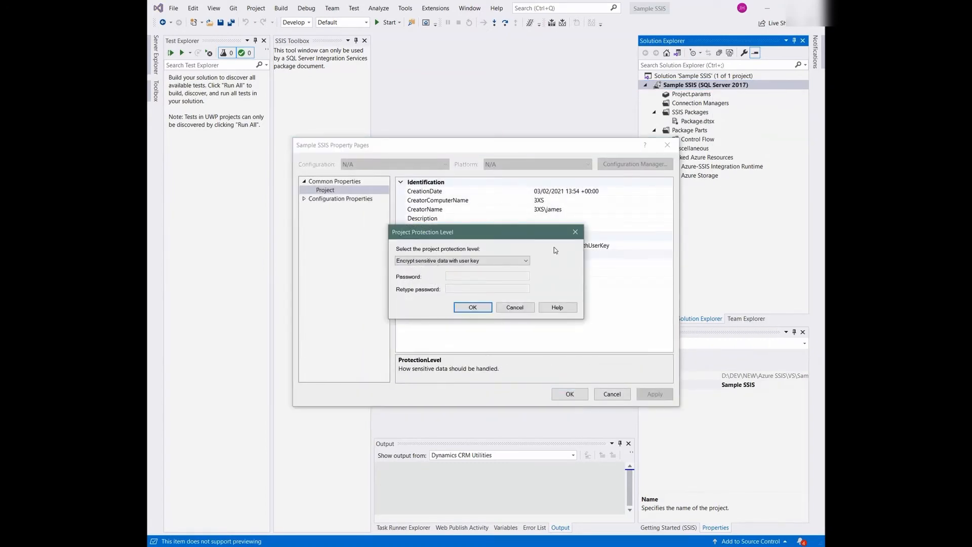
left_click(514, 260)
left_click(482, 282)
left_click(464, 277)
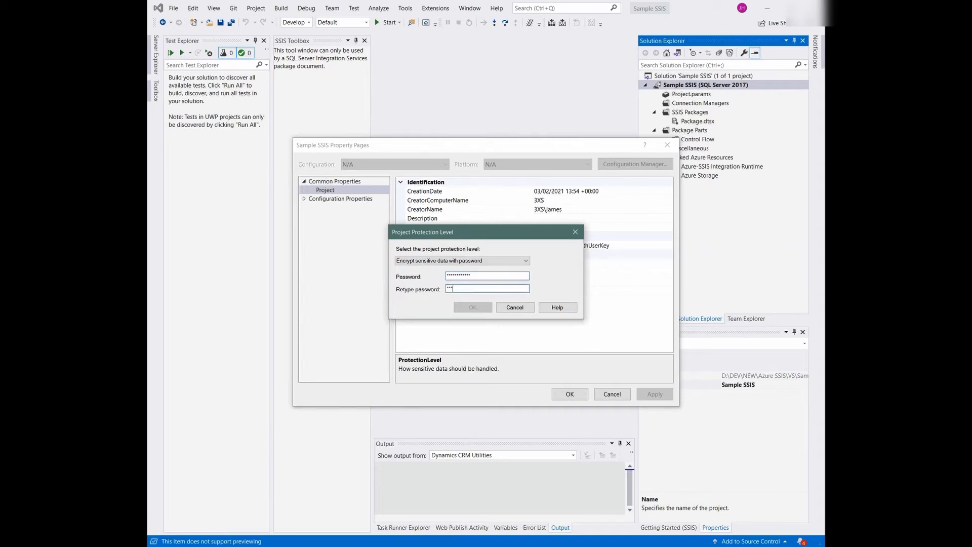
left_click(472, 307)
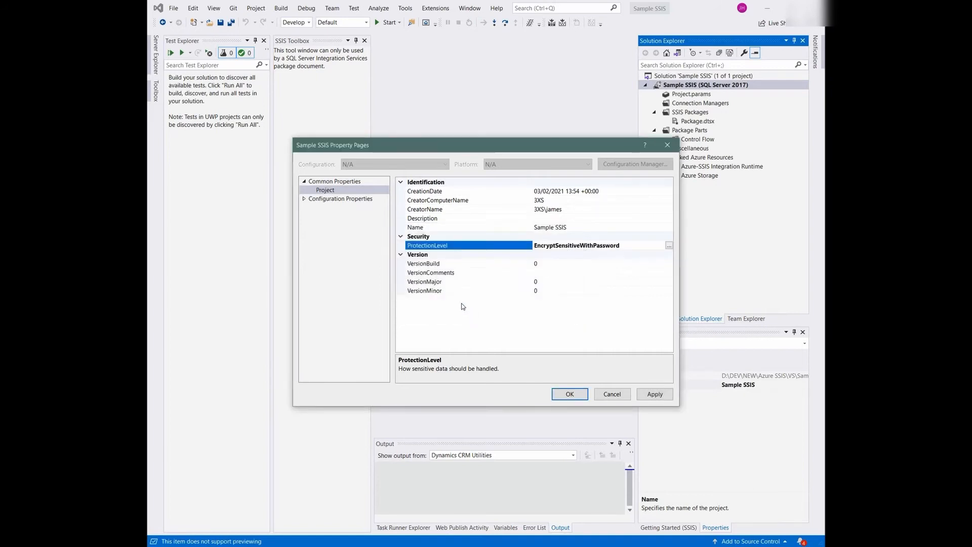
left_click(569, 395)
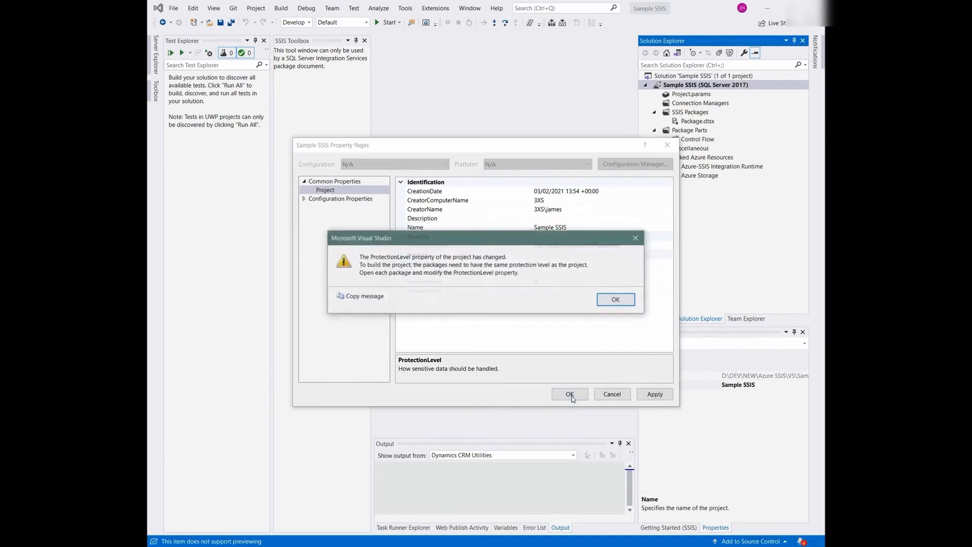
left_click(600, 299)
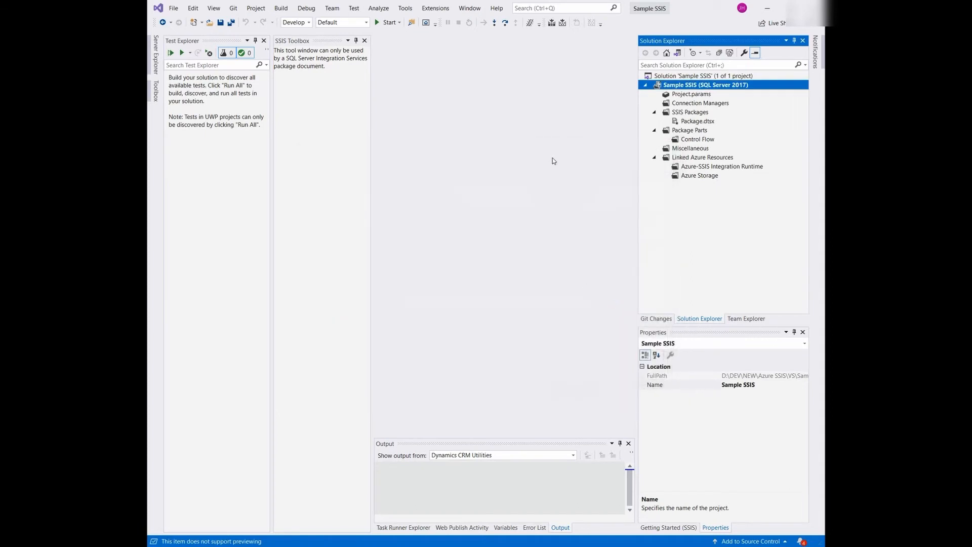
left_click(231, 24)
Step: Open Package.dtsx and set its ProtectionLevel to EncryptSensitiveWithPassword
double_click(683, 124)
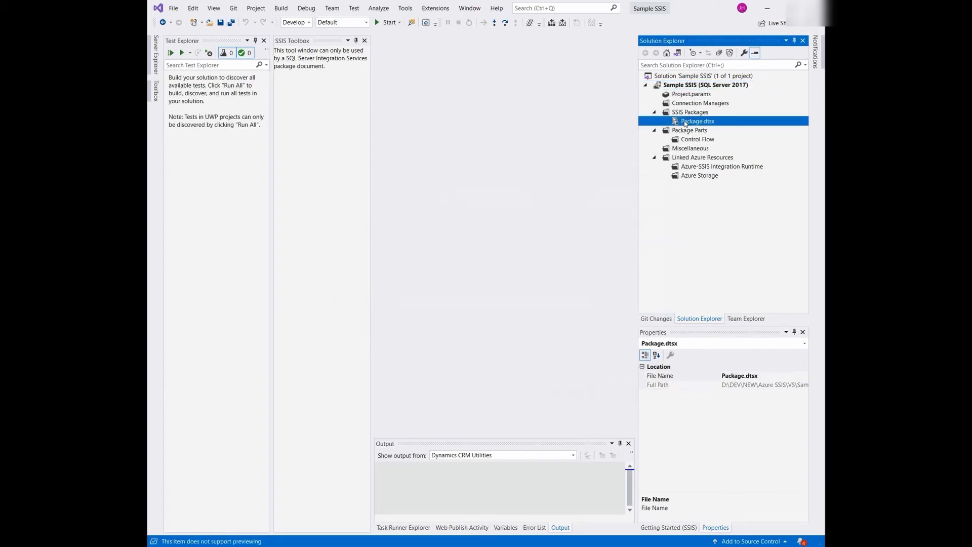
right_click(506, 171)
left_click(562, 401)
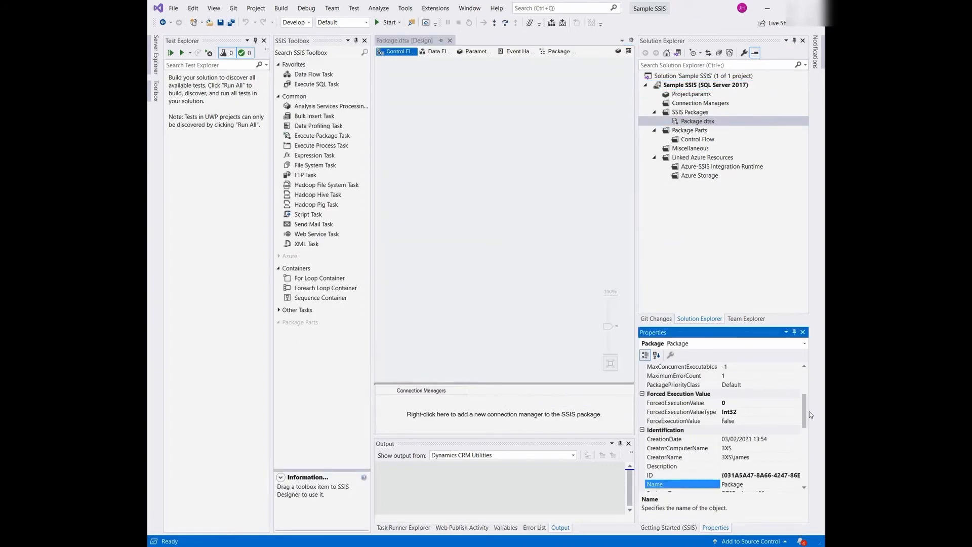
left_click_drag(809, 412, 792, 456)
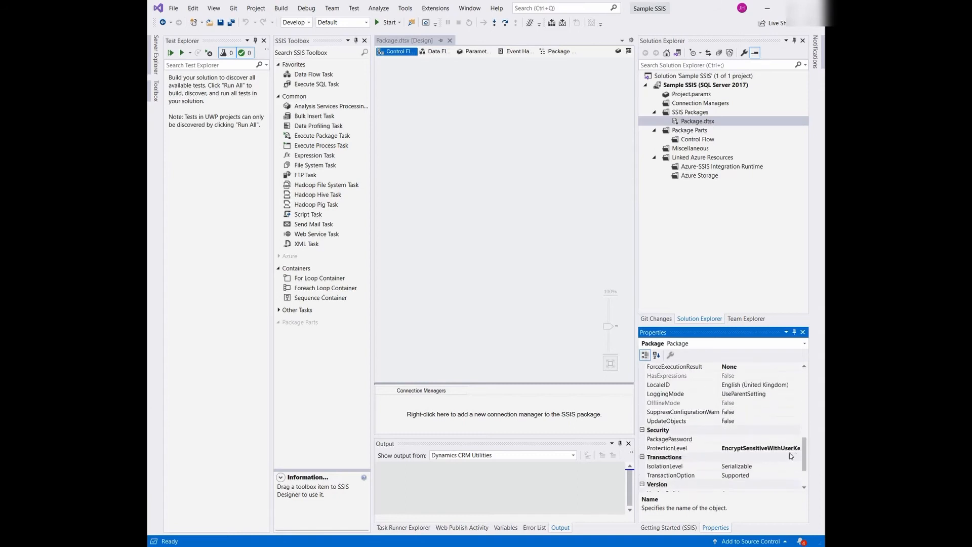
left_click(790, 449)
left_click(796, 448)
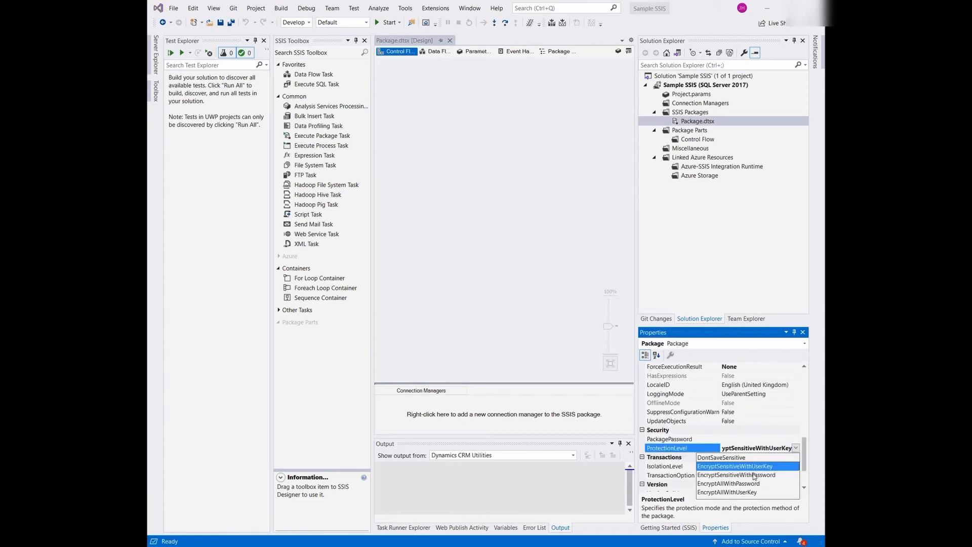
left_click(754, 476)
Step: Give the package a PackagePassword and save Package.dtsx
left_click(731, 440)
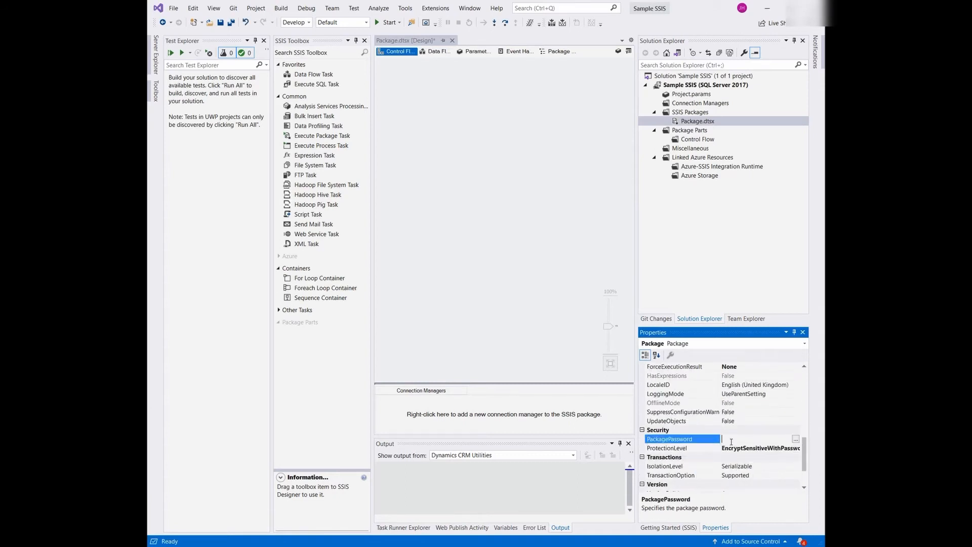
left_click(795, 440)
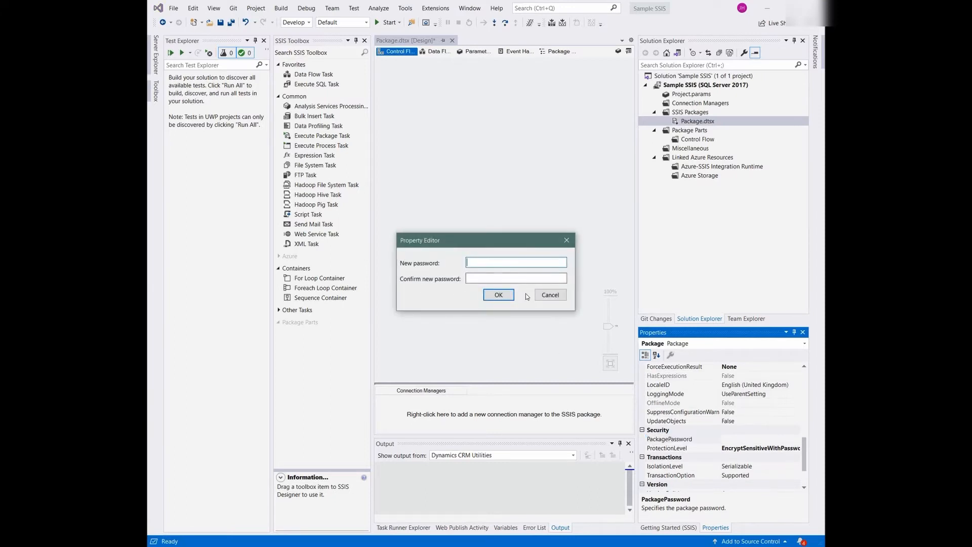
type("*")
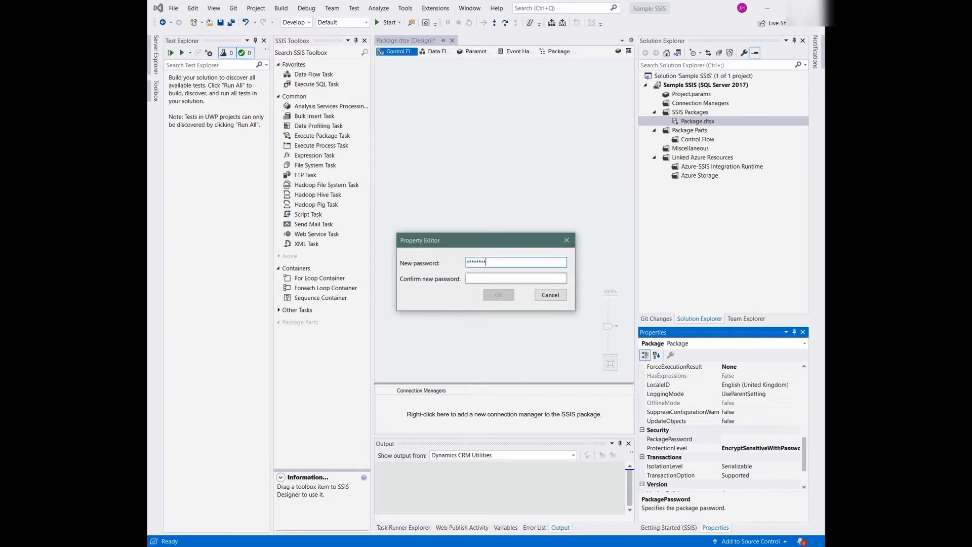
type("**************")
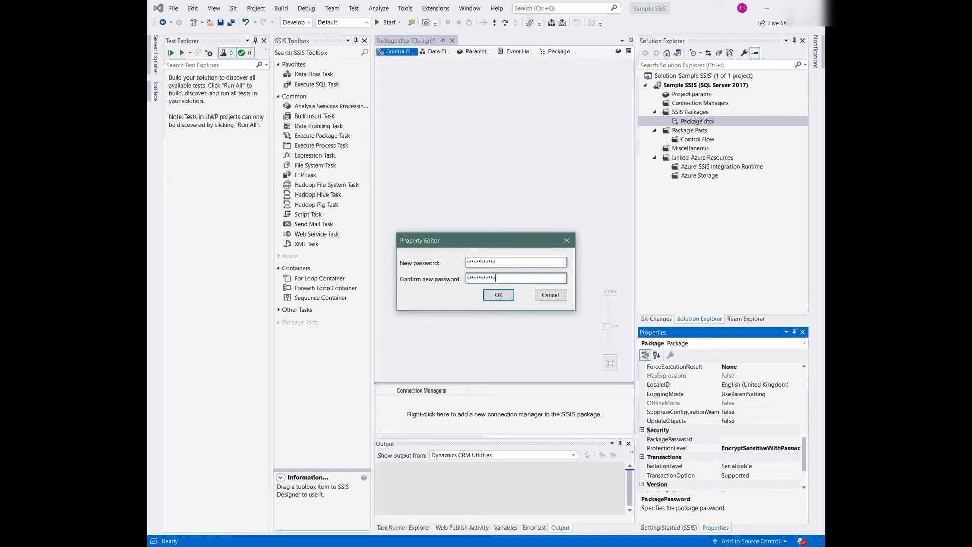
left_click(498, 295)
key("ctrl+s")
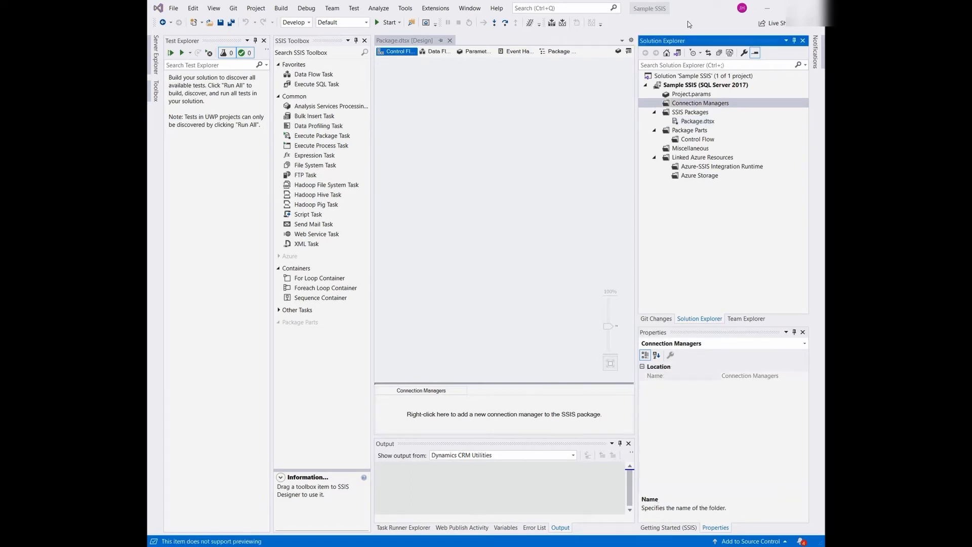
Step: Add a new Flat File connection manager to the project
right_click(695, 104)
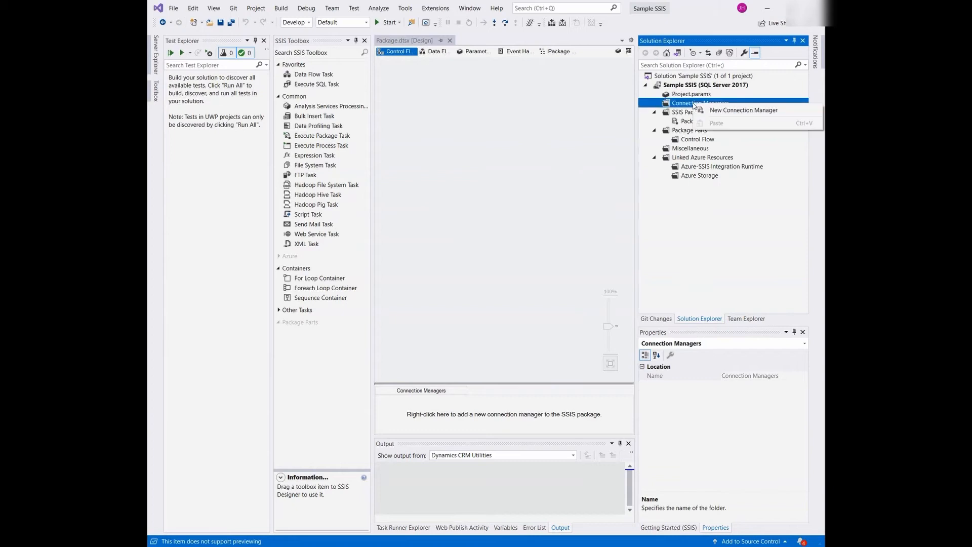
left_click(725, 111)
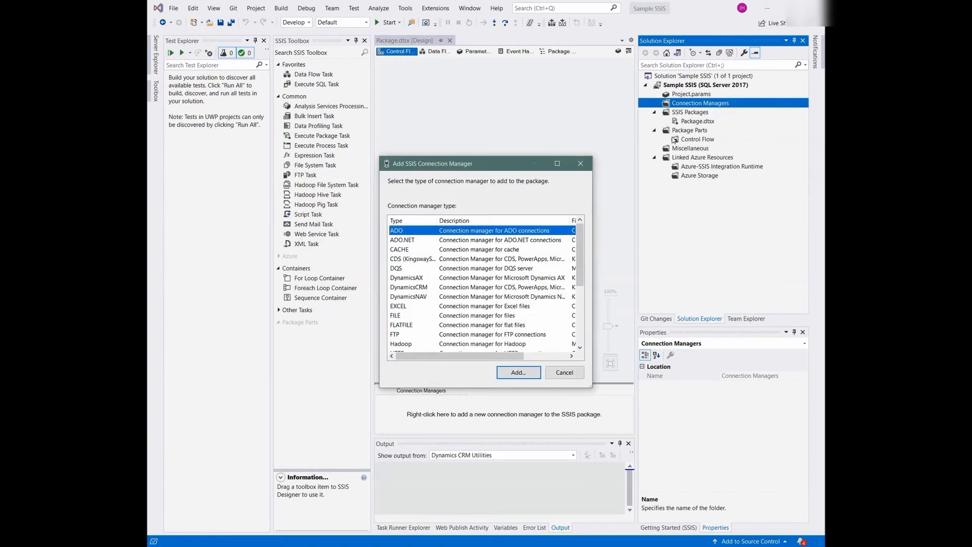
left_click(400, 325)
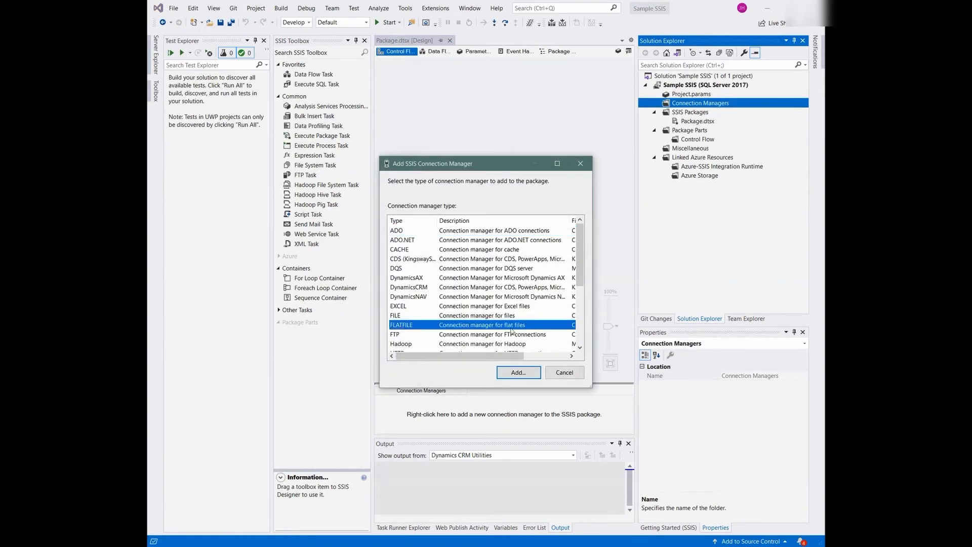
left_click(518, 372)
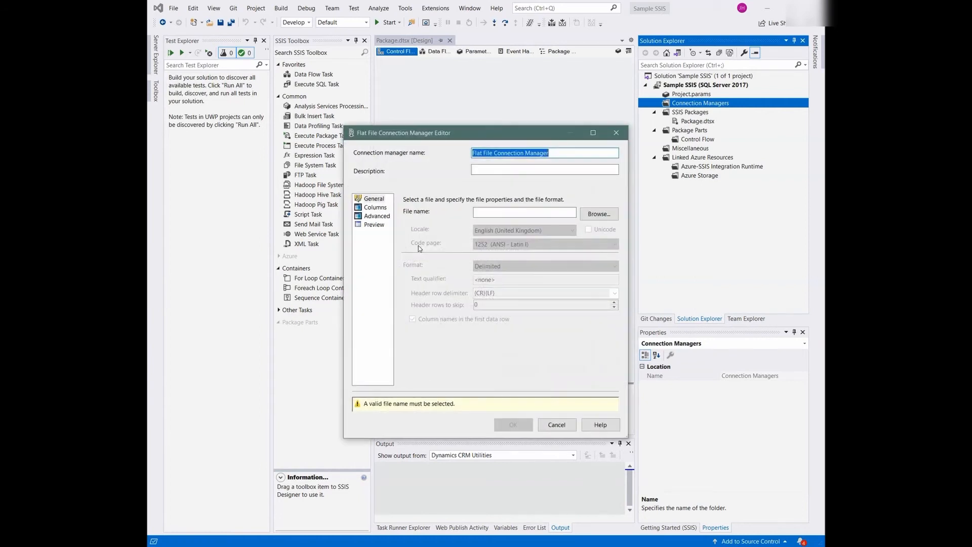
Step: Point it at the SampleContacts CSV file, review its Columns and Preview pages, and confirm
left_click(599, 215)
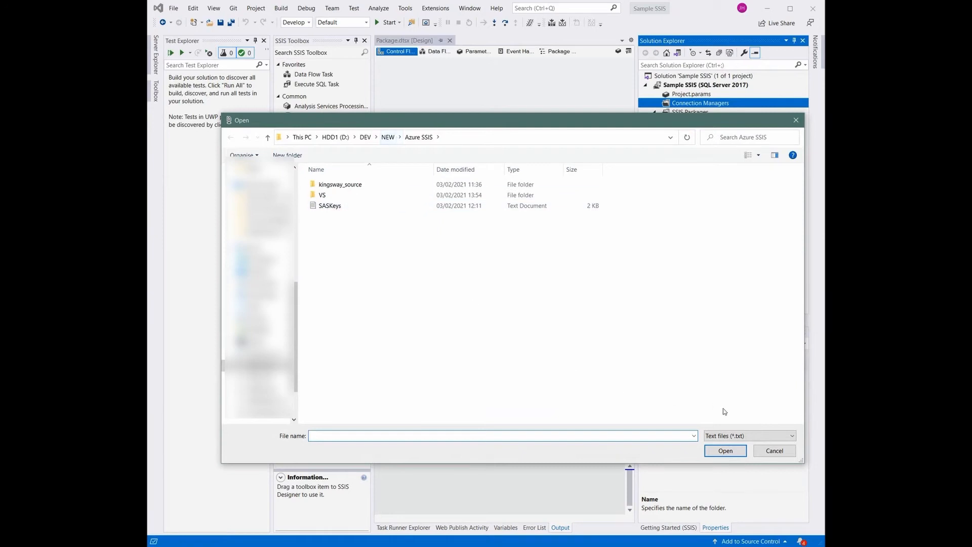
left_click(728, 437)
left_click(716, 453)
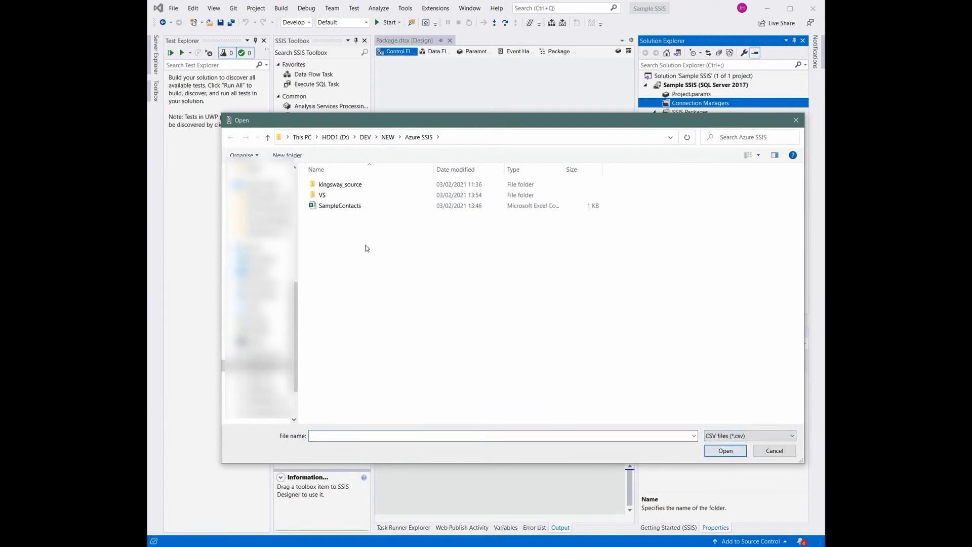
double_click(334, 206)
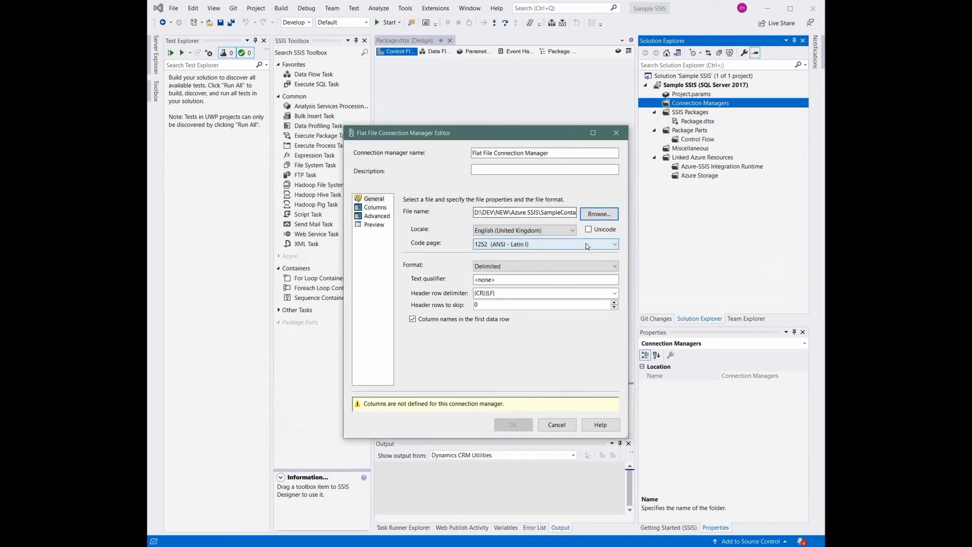
left_click(373, 208)
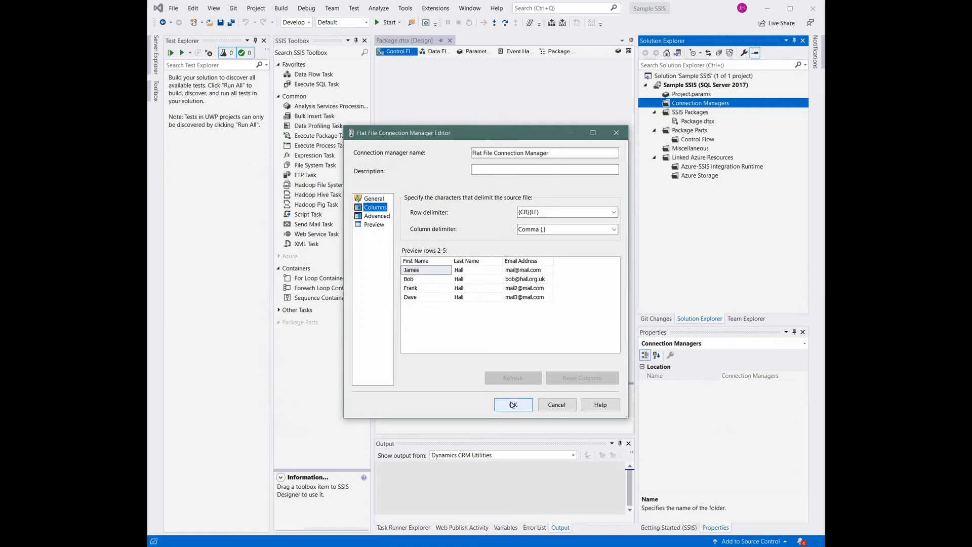
left_click(373, 224)
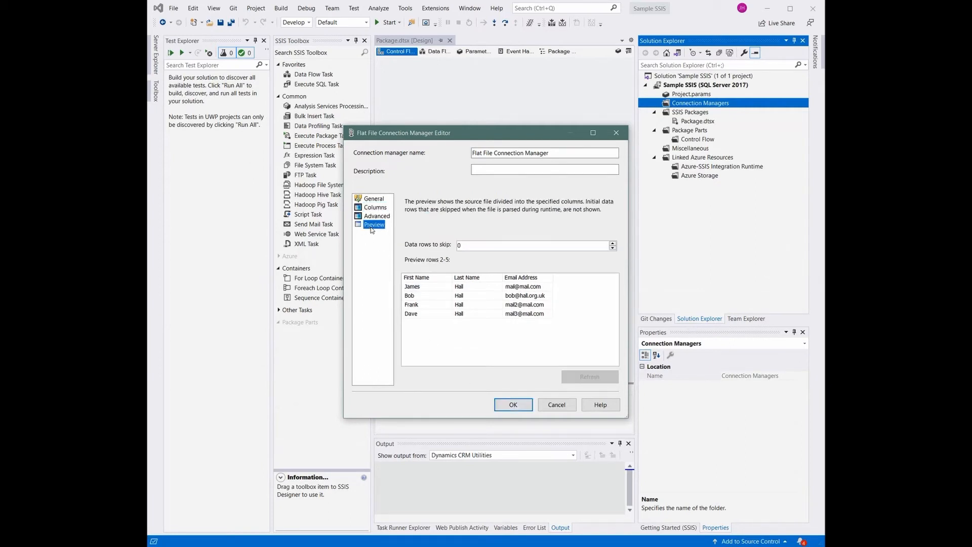
left_click(374, 199)
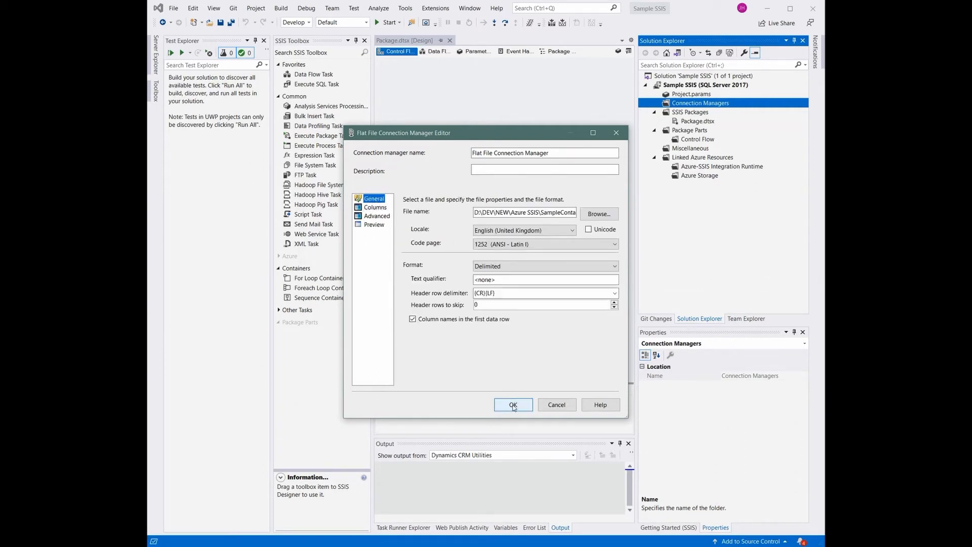
key("Tab")
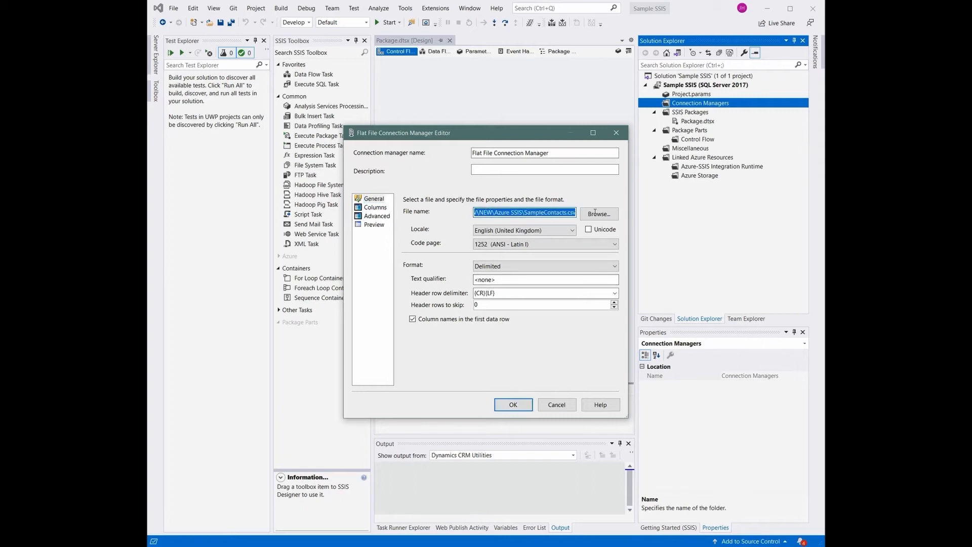
left_click(519, 405)
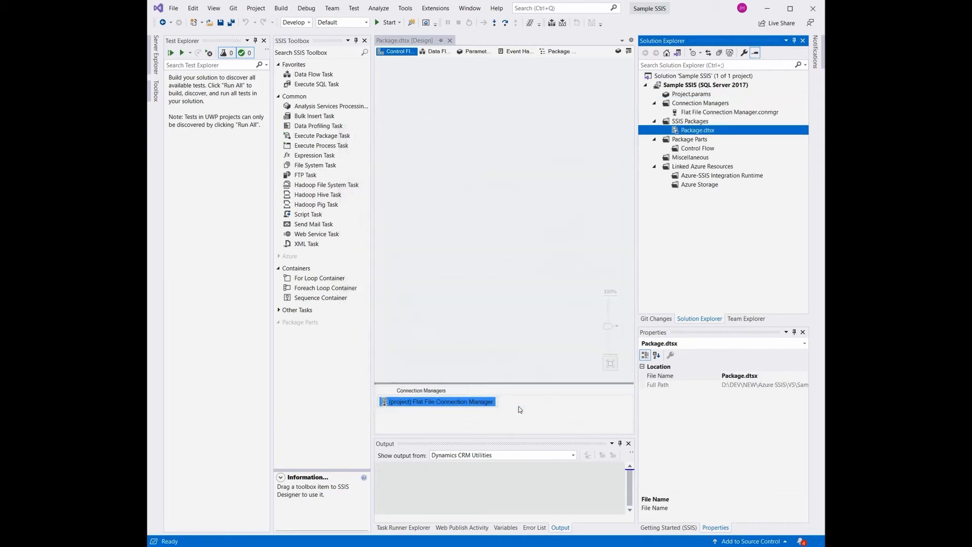
Step: Add a new DynamicsCRM connection manager to the project
left_click(508, 219)
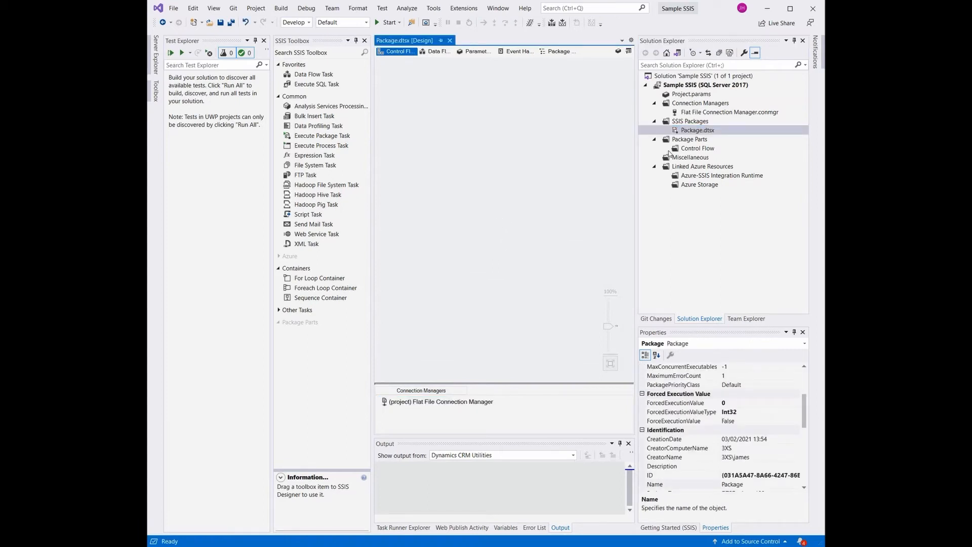
right_click(697, 104)
left_click(681, 107)
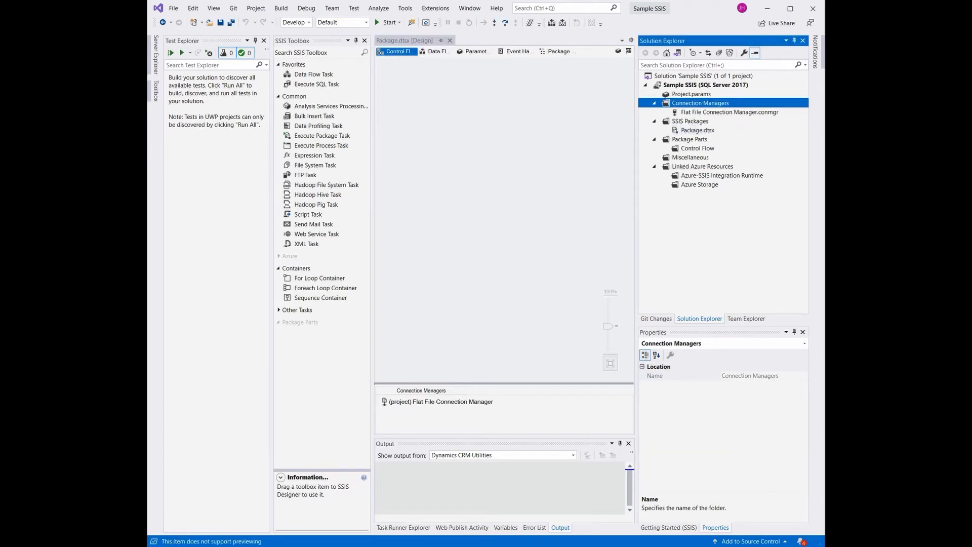
right_click(697, 105)
left_click(738, 112)
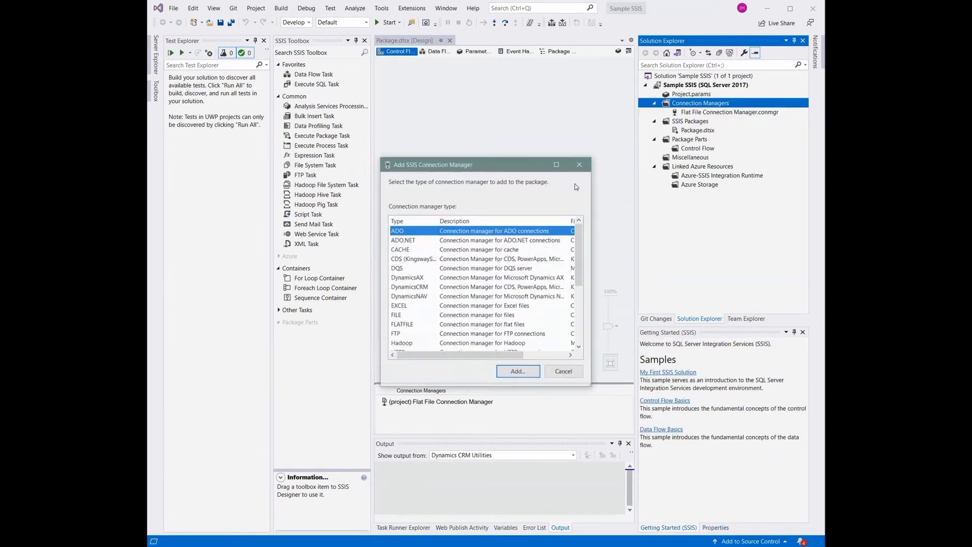
left_click(405, 287)
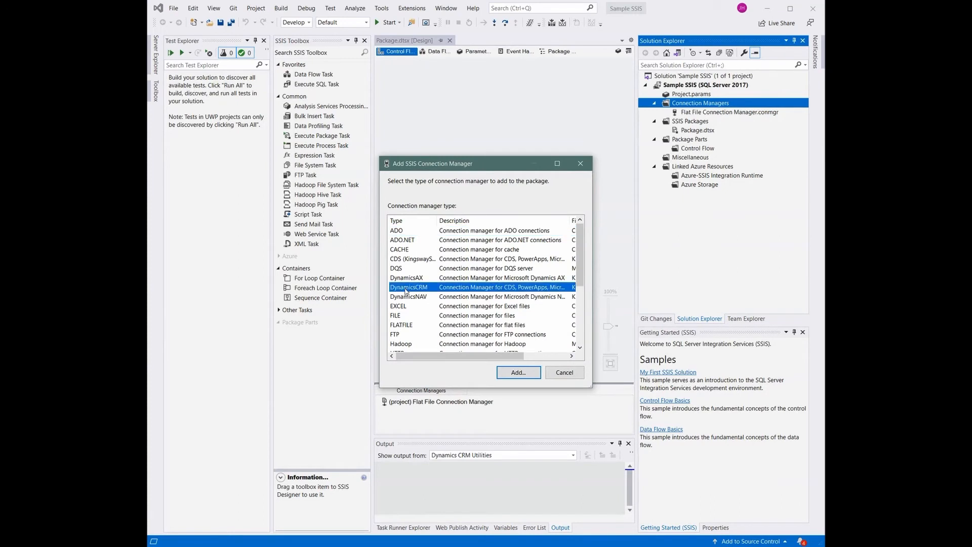
left_click(521, 375)
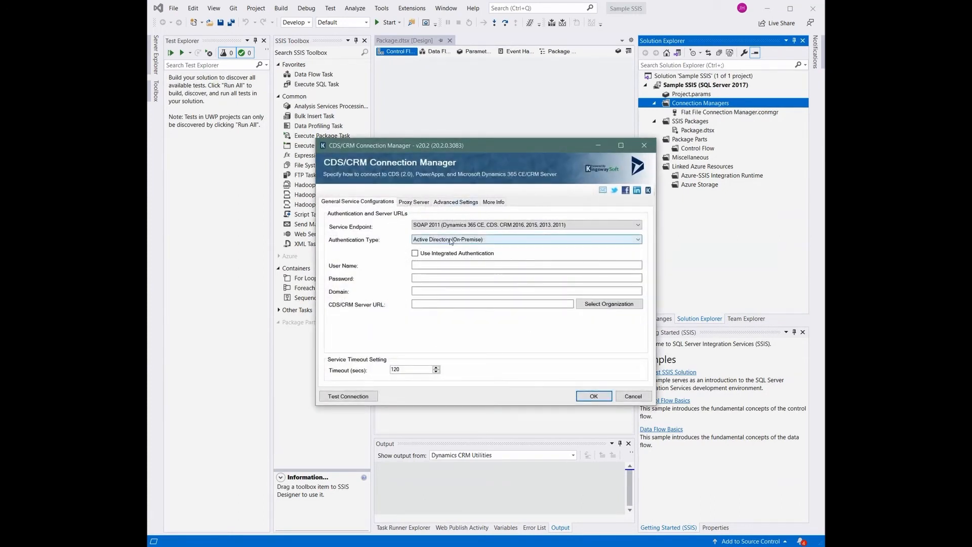
Step: Set the service endpoint to WebAPI with OAuth authentication and Client Credentials OAuth type
left_click(449, 225)
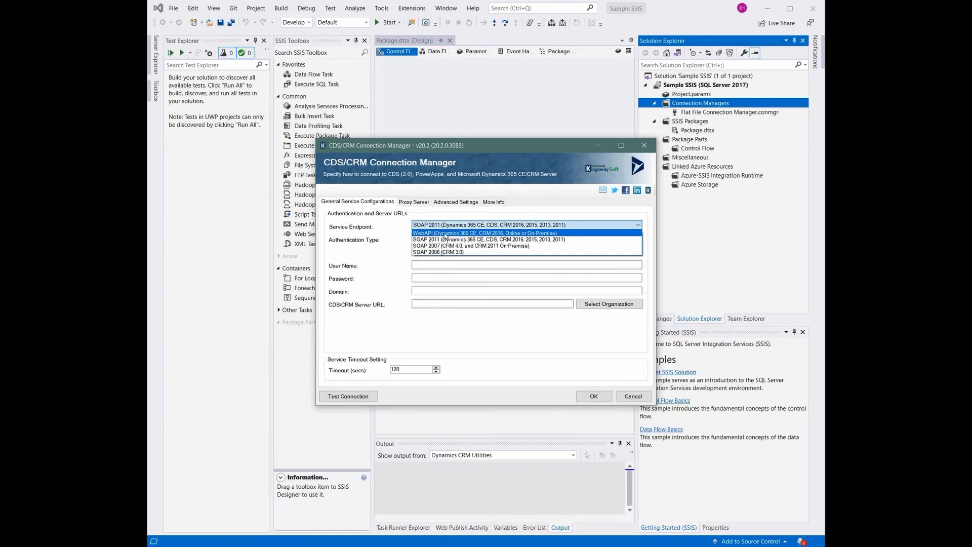
left_click(446, 233)
left_click(445, 240)
left_click(445, 247)
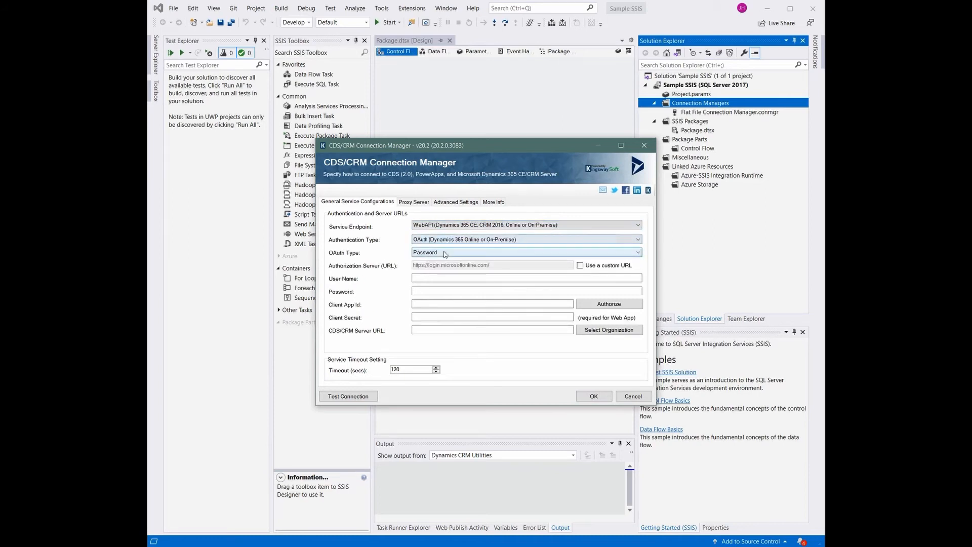
left_click(446, 253)
left_click(445, 255)
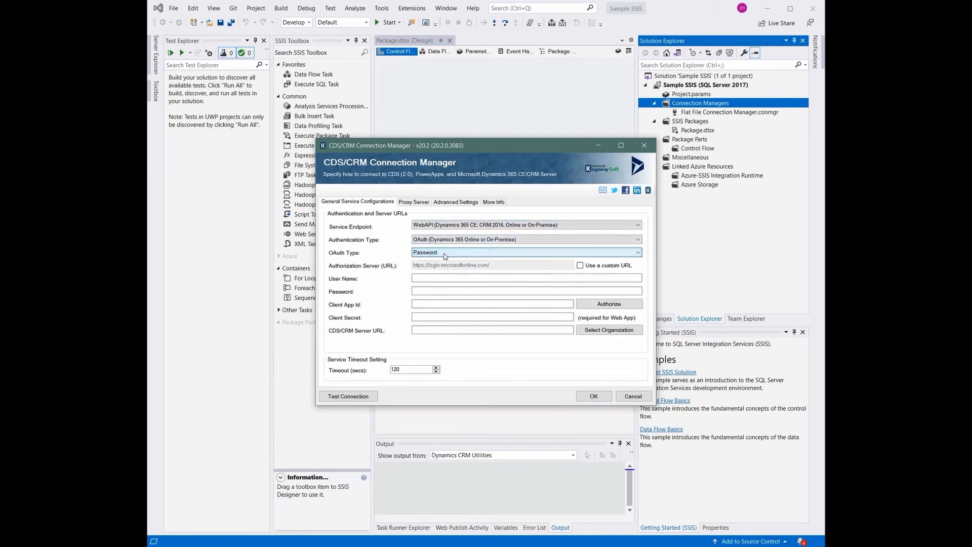
left_click(445, 253)
left_click(471, 273)
left_click(421, 278)
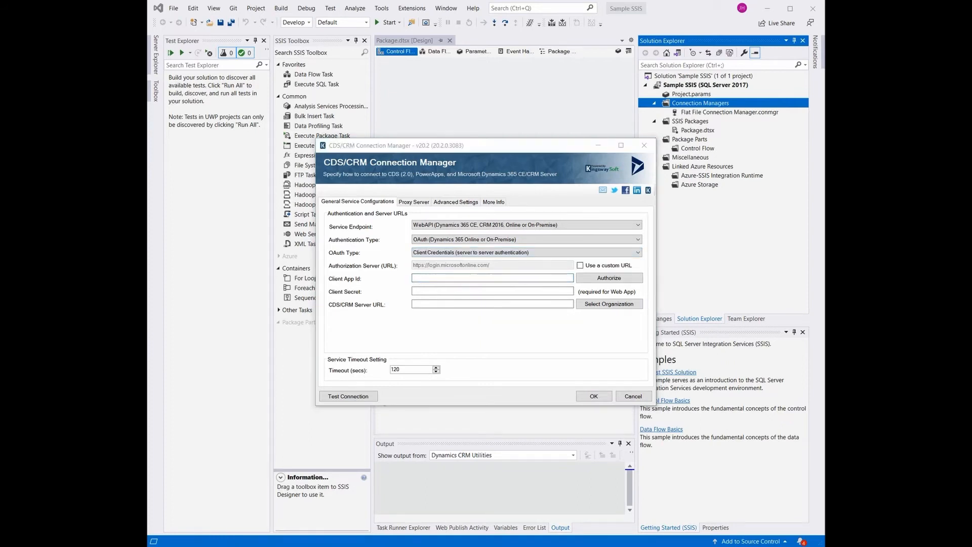
left_click(423, 278)
type("171bec4e-3f65-4011-9d3c-a1bb013aff8f")
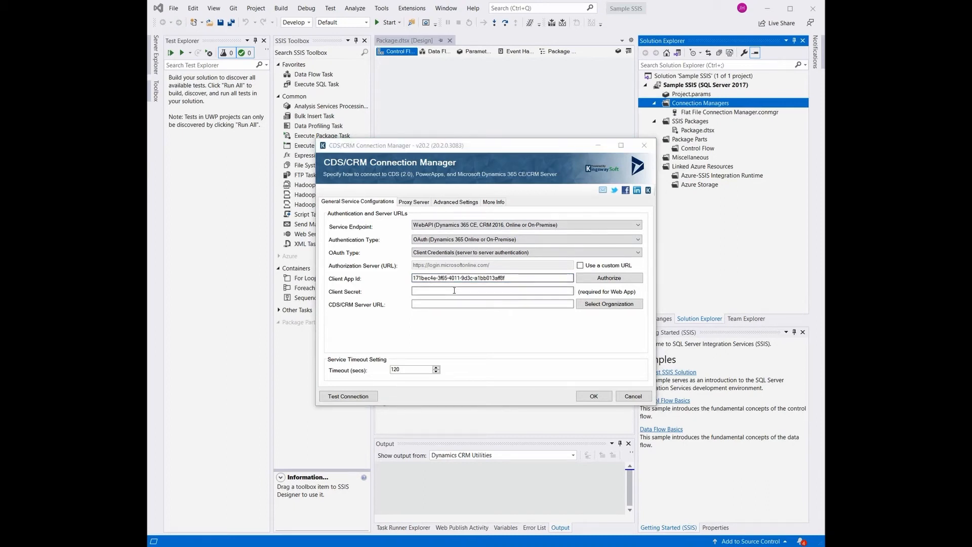
left_click(563, 290)
key("ctrl+v")
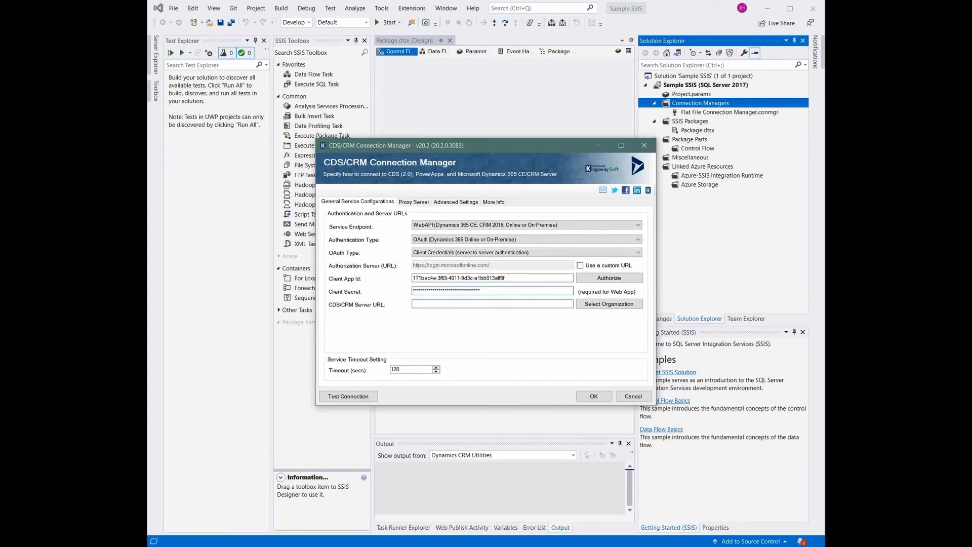
left_click(425, 304)
type("h")
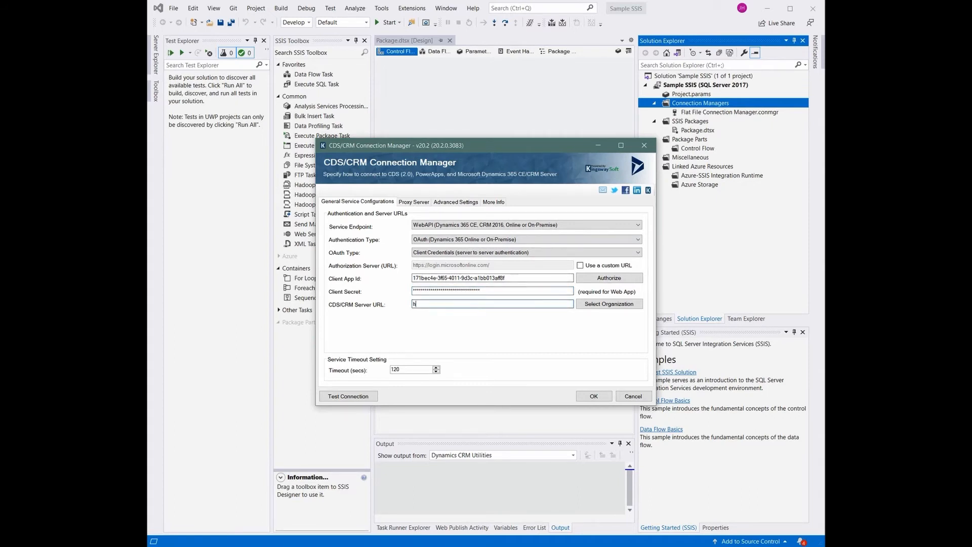
type("ttps://dynamicscrmtrial.crm11.dynamics.com")
Step: In Select Organization, paste the native client redirect URL and retrieve the CRM organizations
left_click(607, 304)
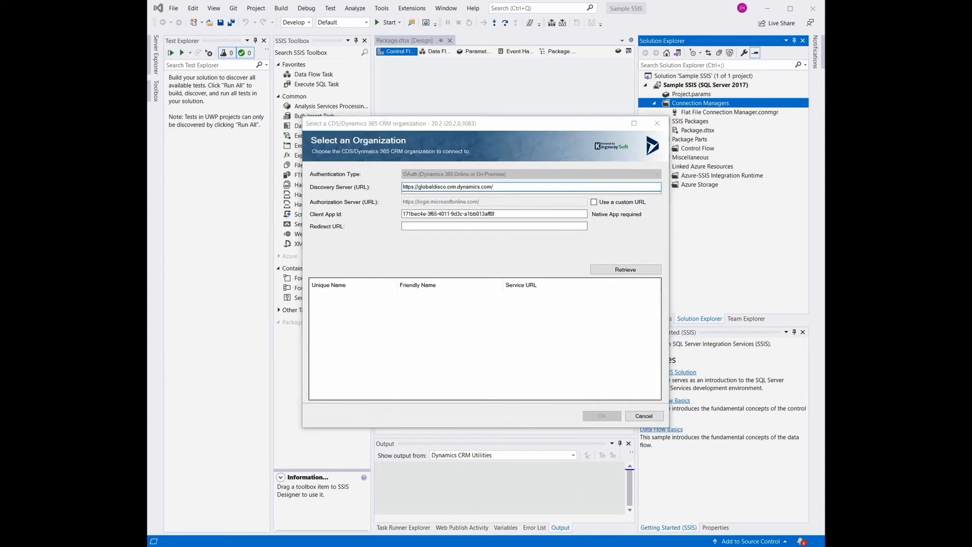
left_click(442, 226)
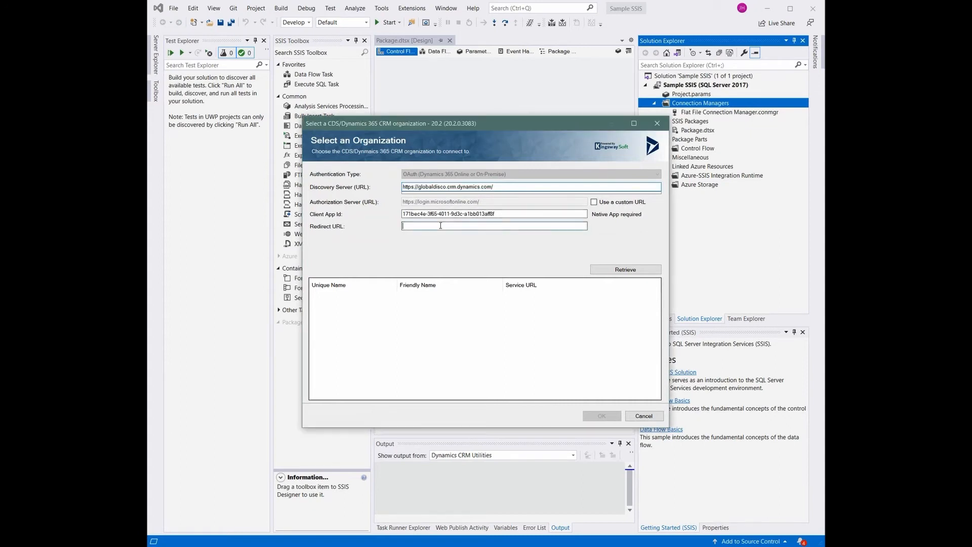
type("https://login.microsoftonline.com/common/oauth2/nativeclient")
left_click(631, 270)
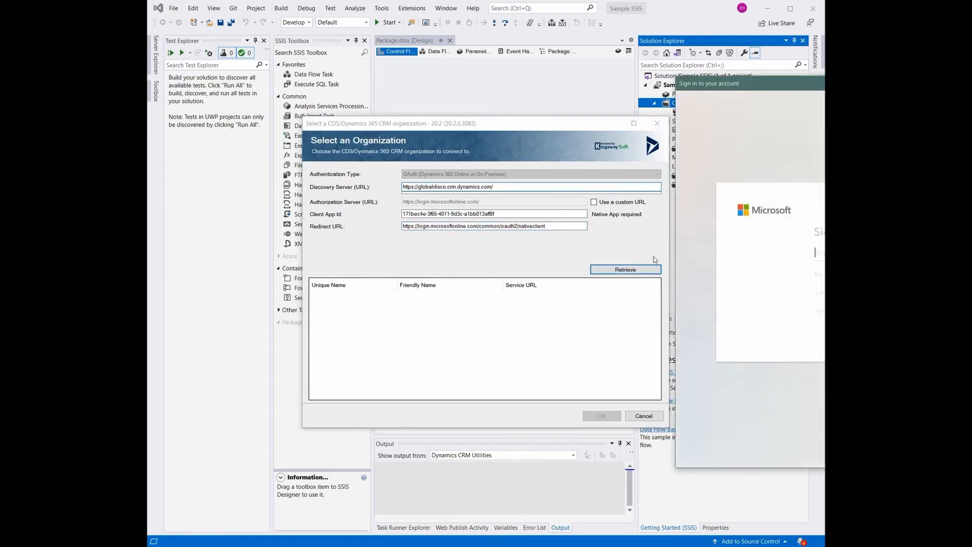
Step: Sign in with the Microsoft account e-mail and password to load the trial organization
left_click_drag(779, 91, 582, 98)
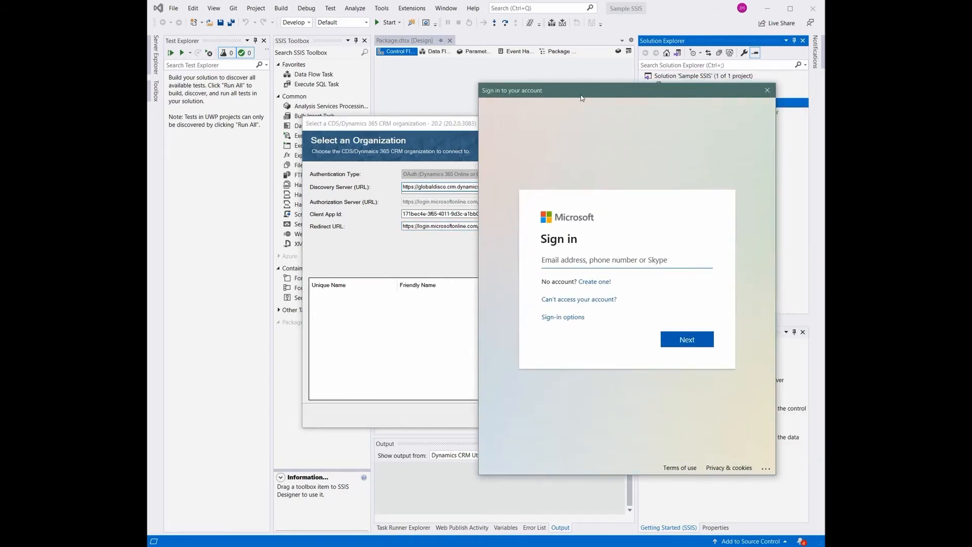
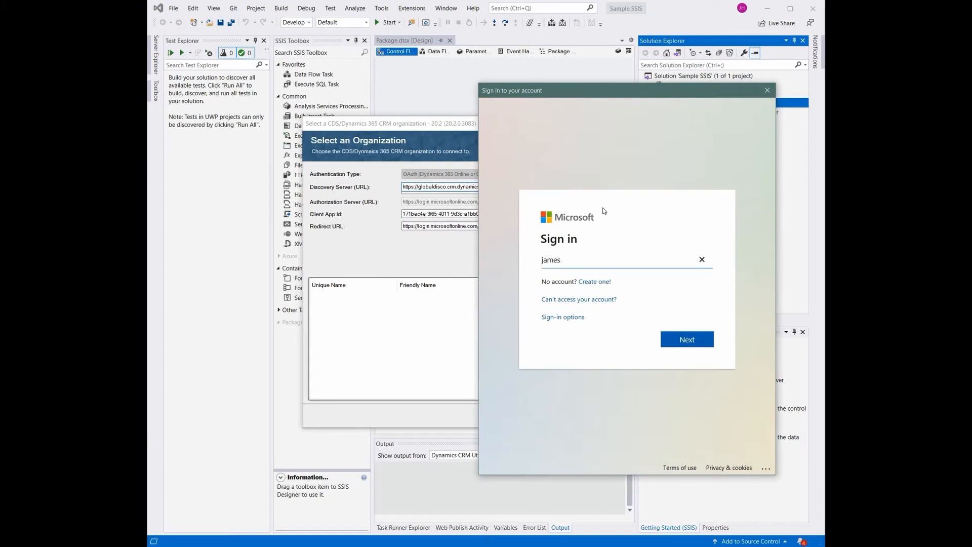
key("Return")
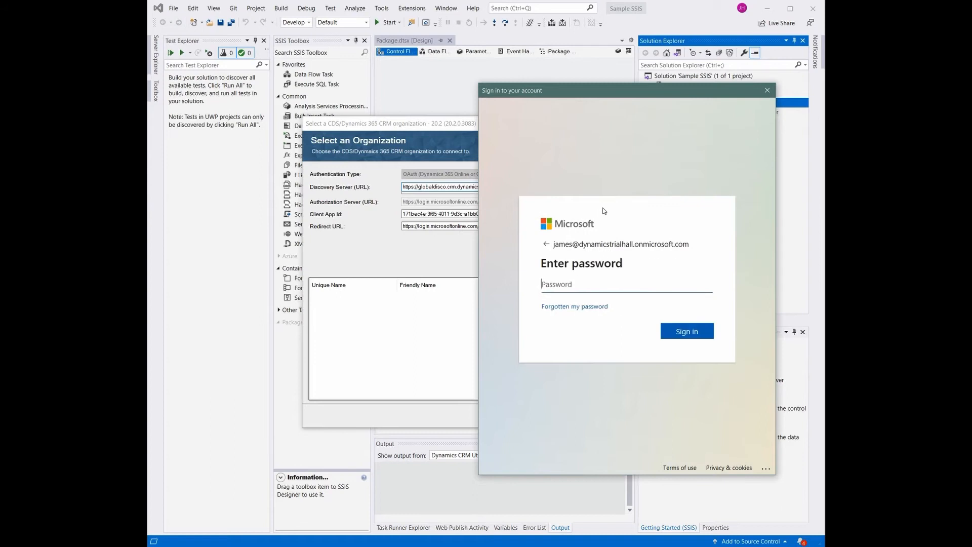
type("••••••••••••")
key("Tab")
key("Return")
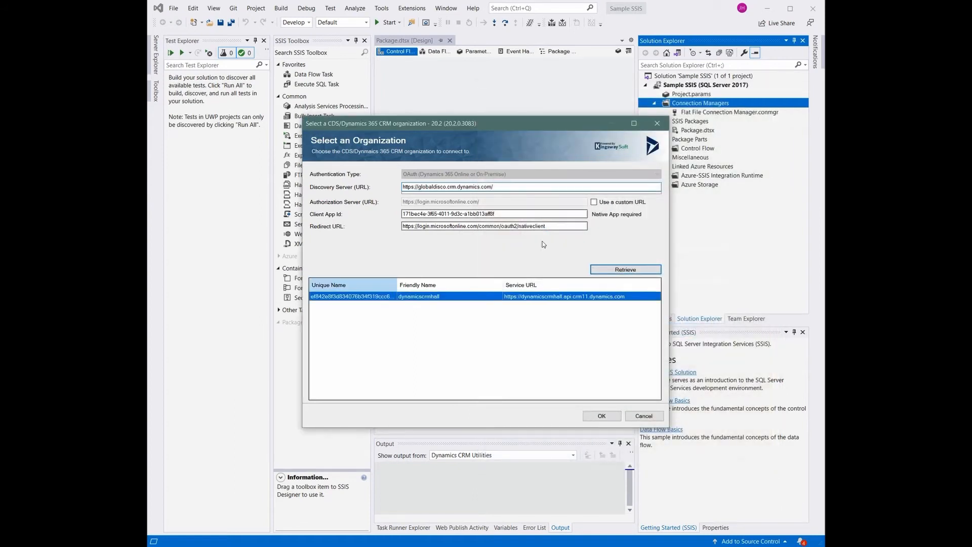
Step: Confirm the retrieved organization, test the CRM connection, create the connection manager and save all
left_click(601, 416)
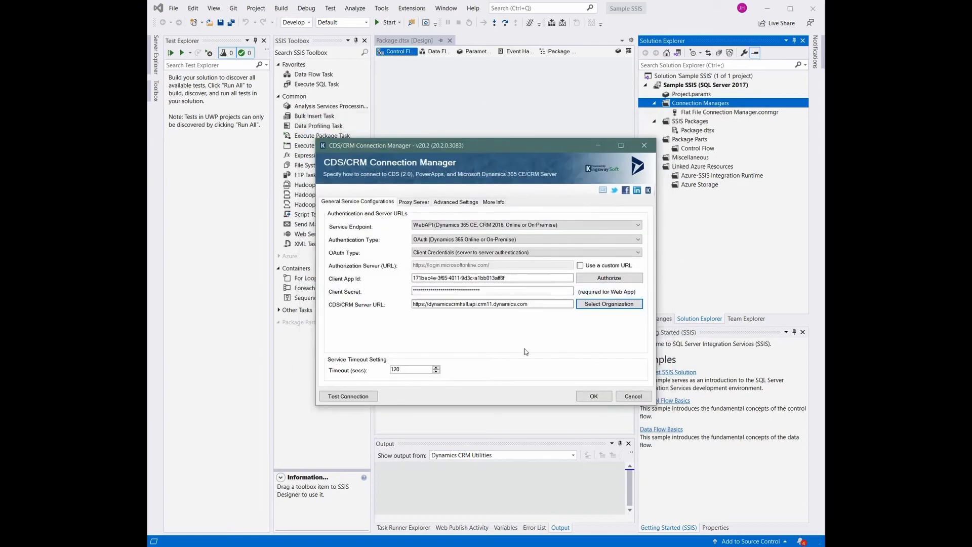
left_click(346, 396)
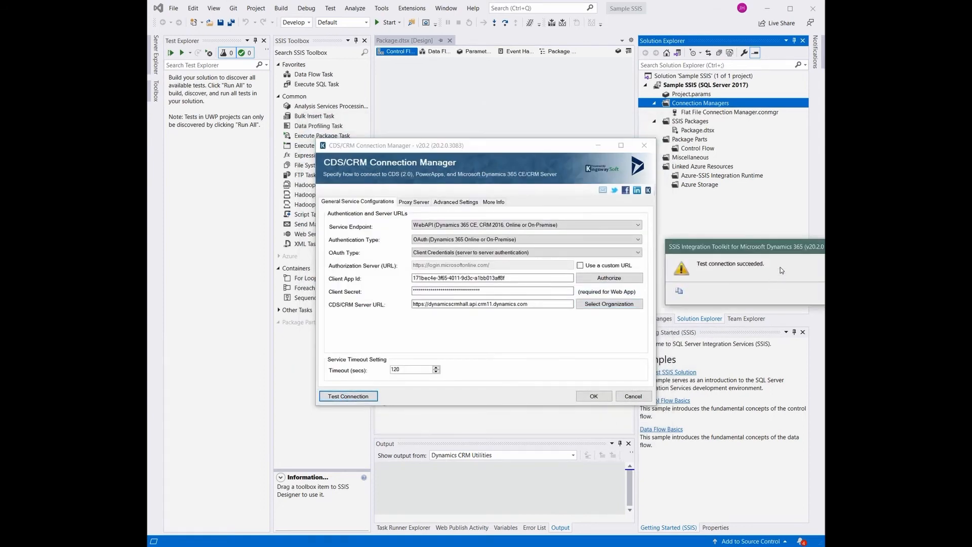
left_click(692, 295)
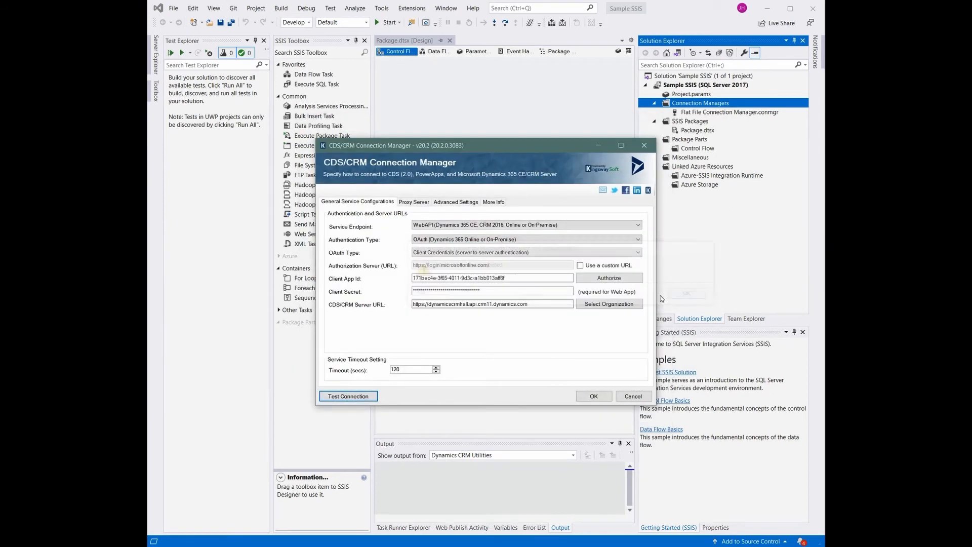
left_click(594, 396)
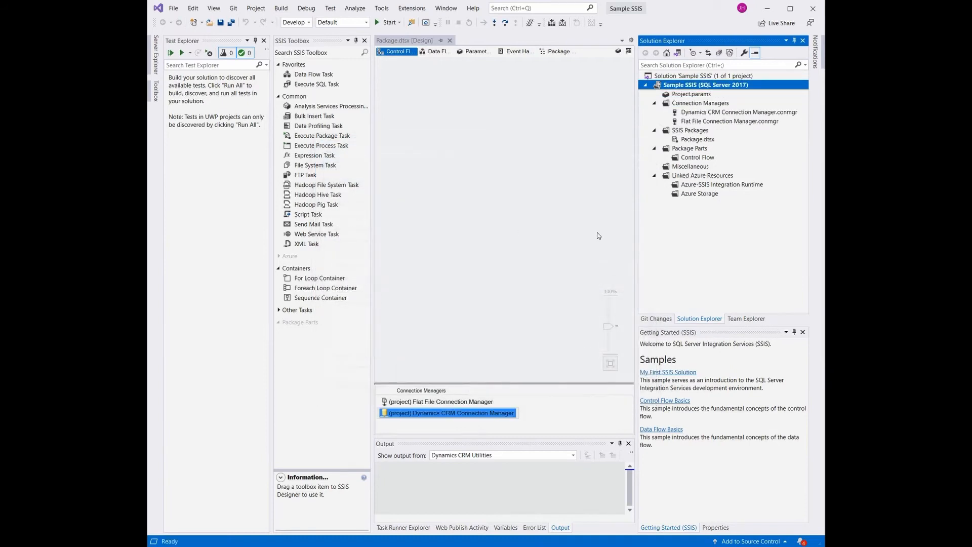
left_click(552, 287)
left_click(231, 22)
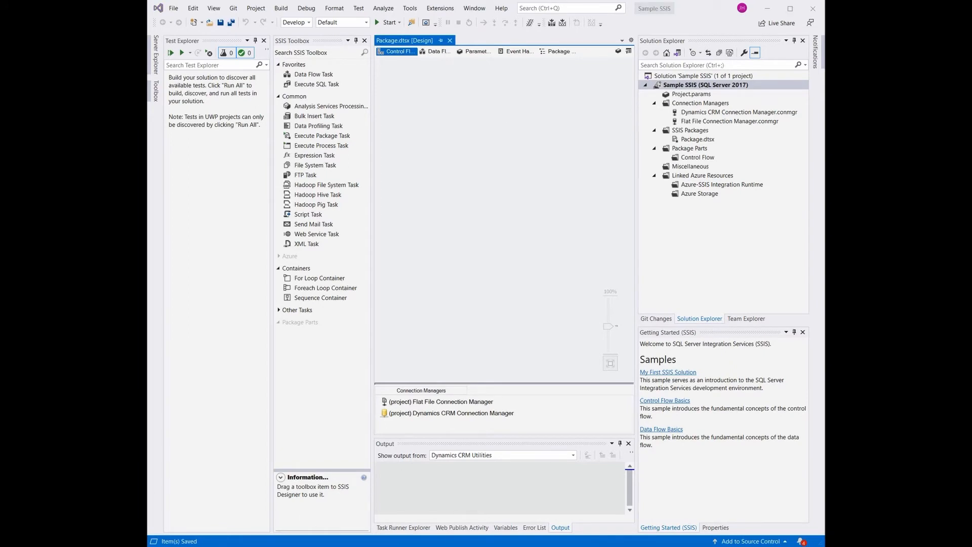
Step: In Project.params, add a String parameter named FilePath and leave its value empty
double_click(692, 94)
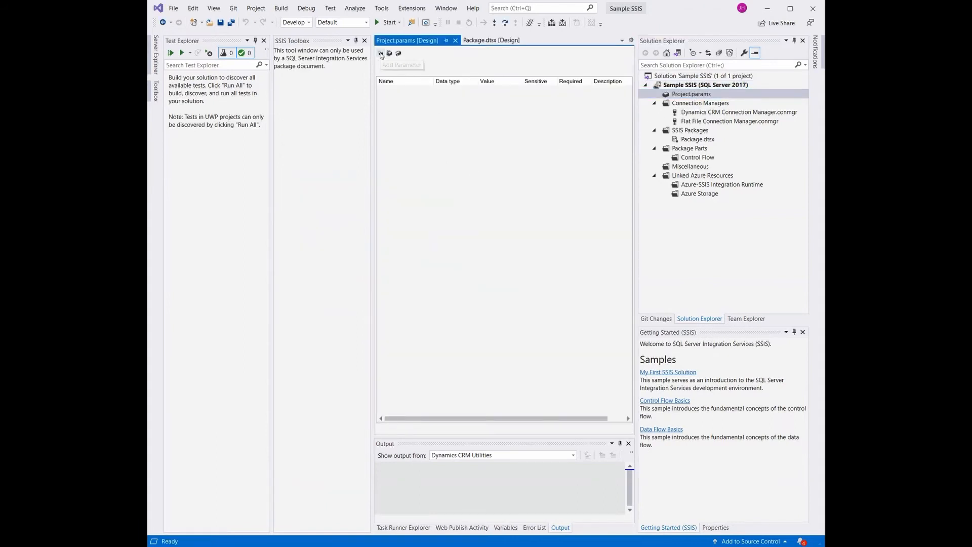
left_click(380, 54)
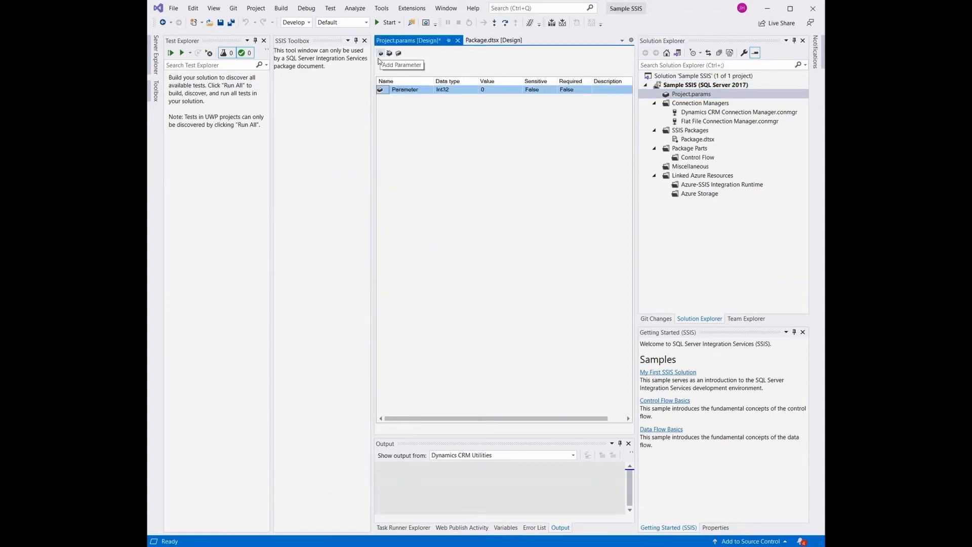
left_click(428, 94)
type("FilePath")
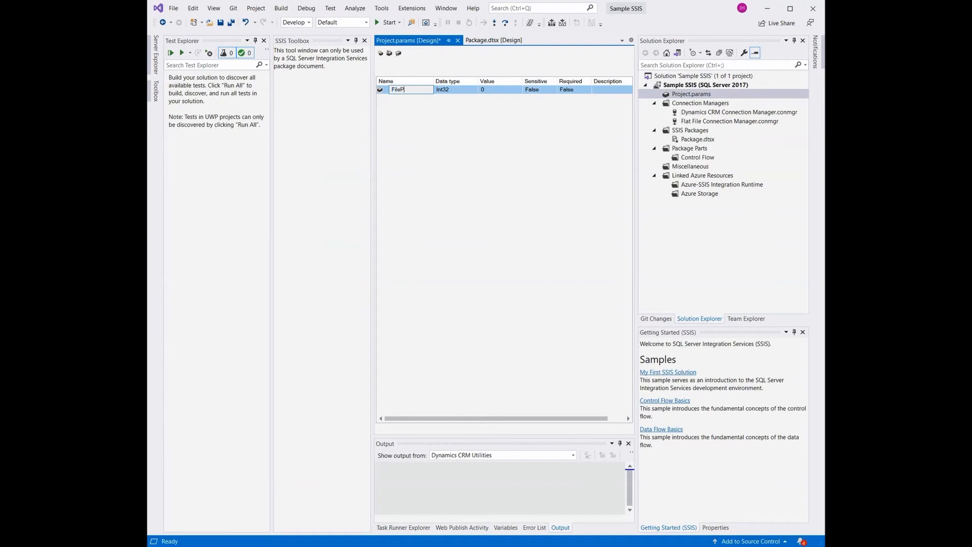
left_click(453, 89)
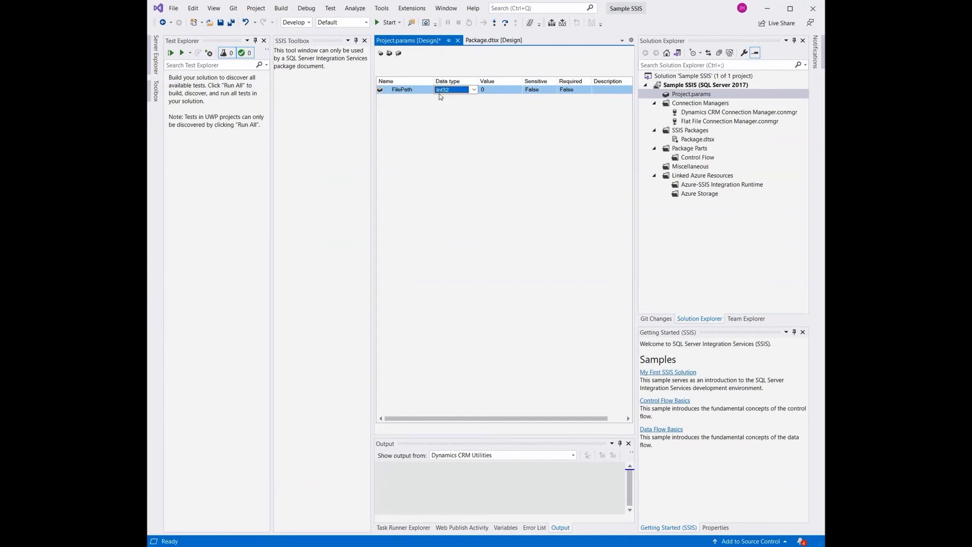
left_click(474, 90)
left_click(448, 132)
left_click(501, 90)
left_click(500, 120)
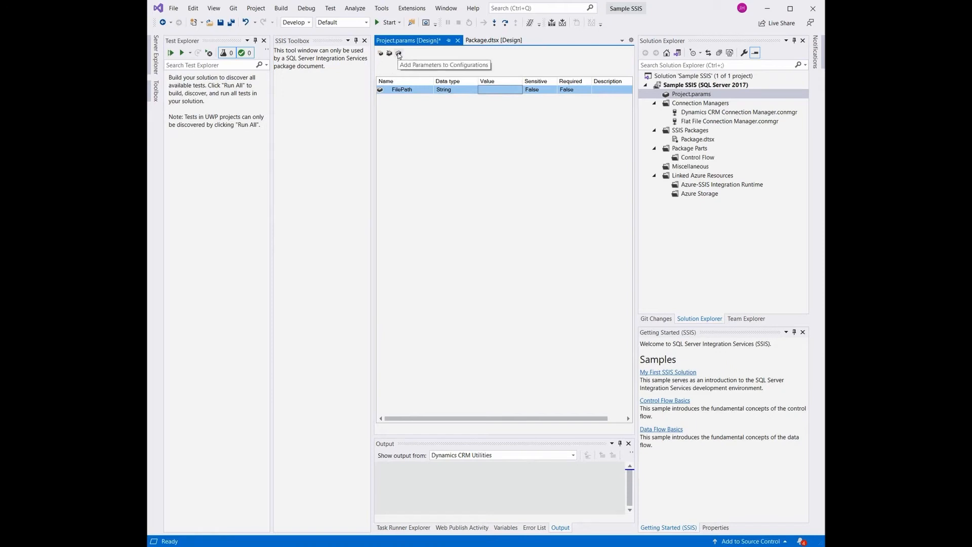
left_click(308, 23)
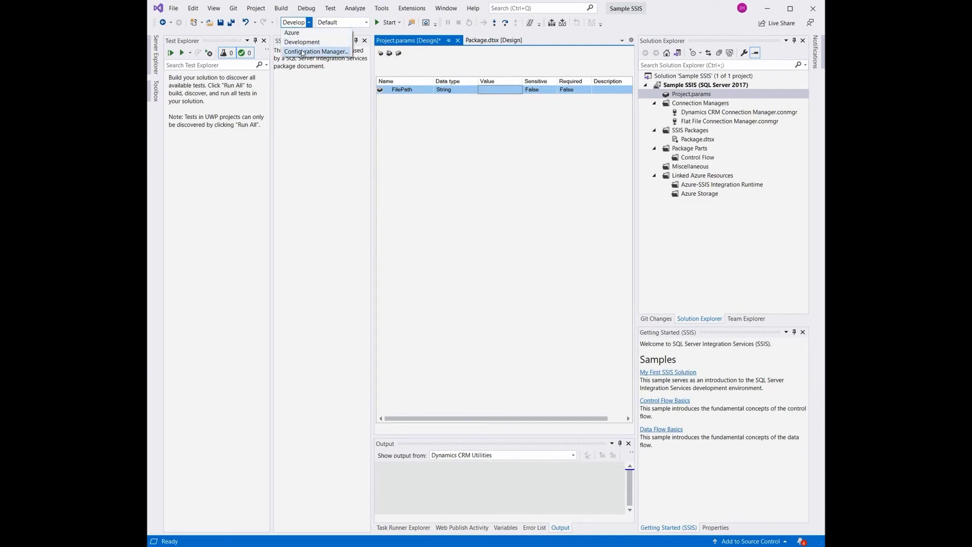
Step: Add FilePath to the Development and Azure configurations through Manage Parameter Values
left_click(427, 76)
left_click(398, 53)
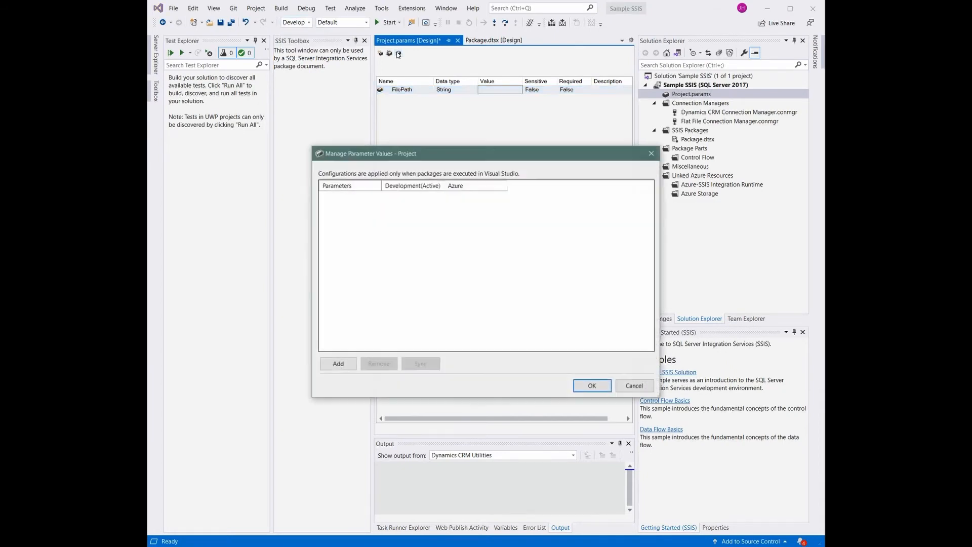
left_click(338, 363)
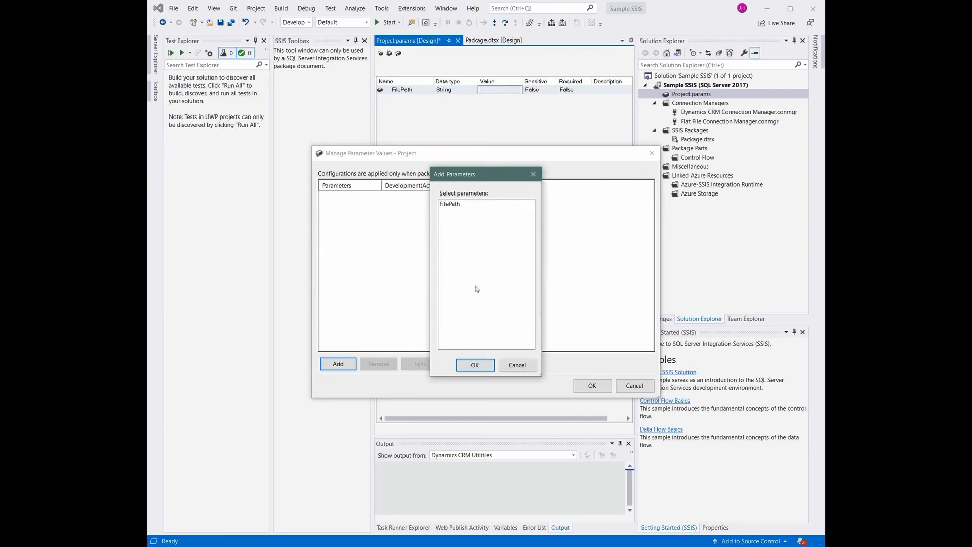
left_click(455, 203)
left_click(483, 365)
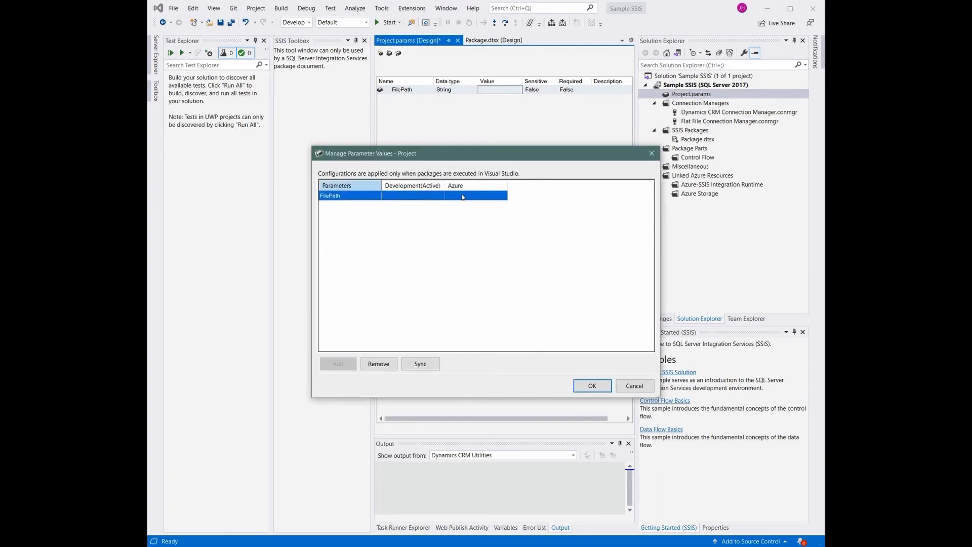
left_click(599, 388)
left_click(600, 388)
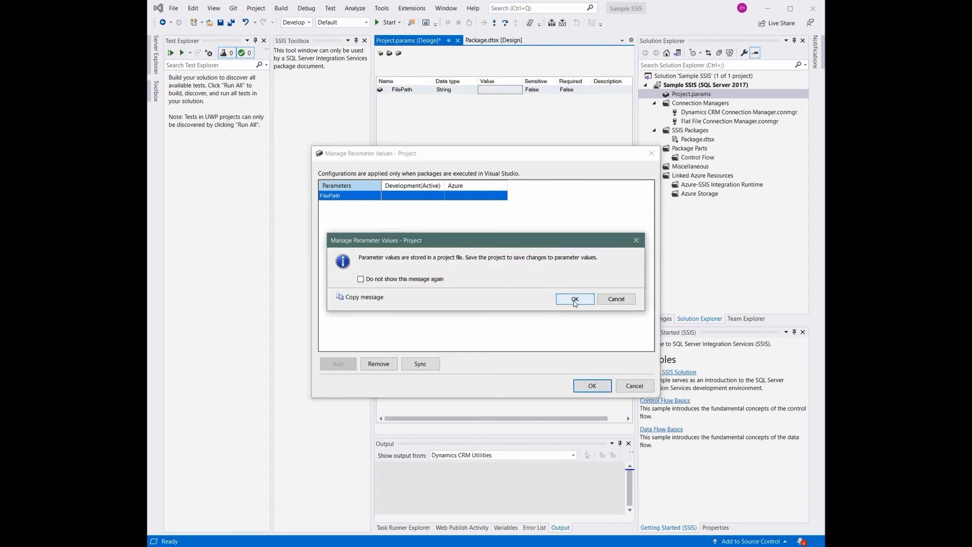
left_click(575, 299)
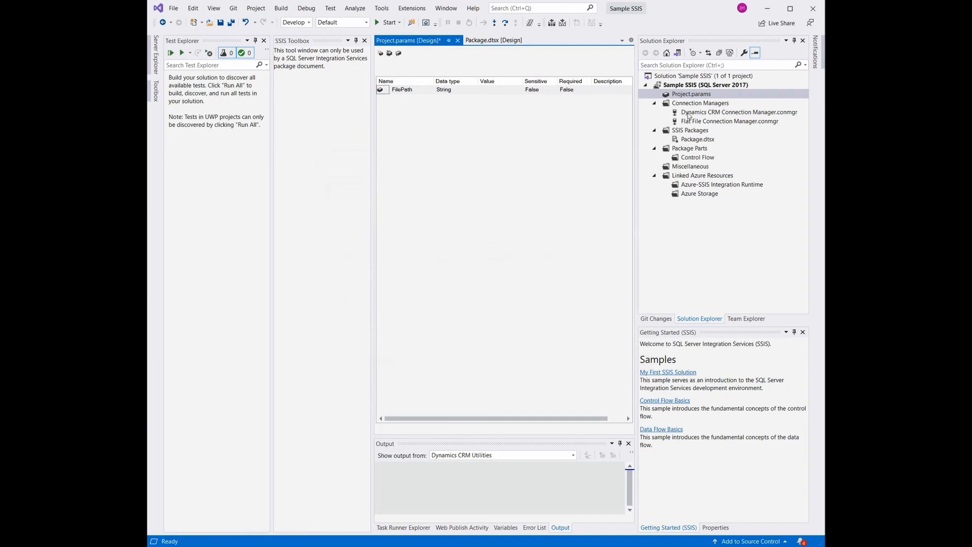
Step: Copy the local file path from the Flat File Connection Manager's File name field
left_click(715, 124)
left_click(727, 122)
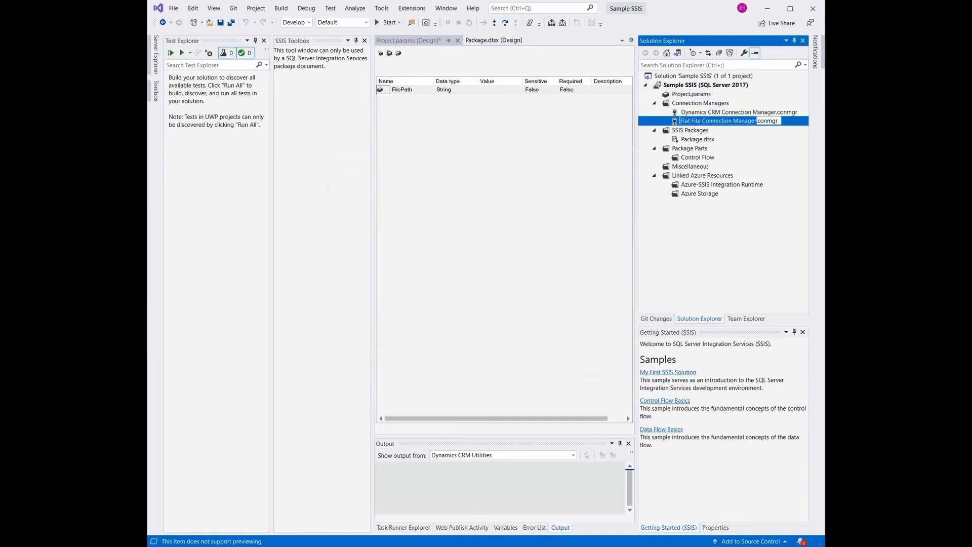
left_click(675, 123)
double_click(675, 123)
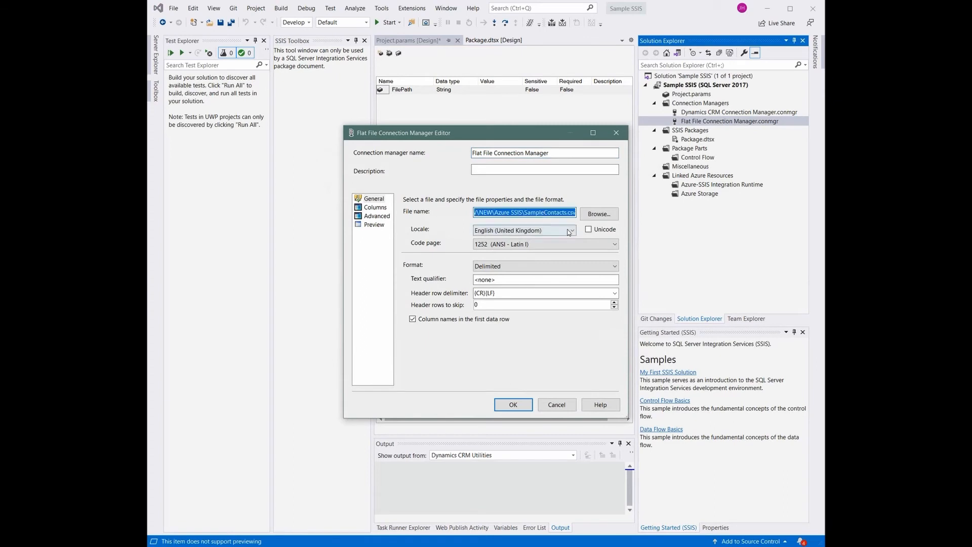
left_click(557, 405)
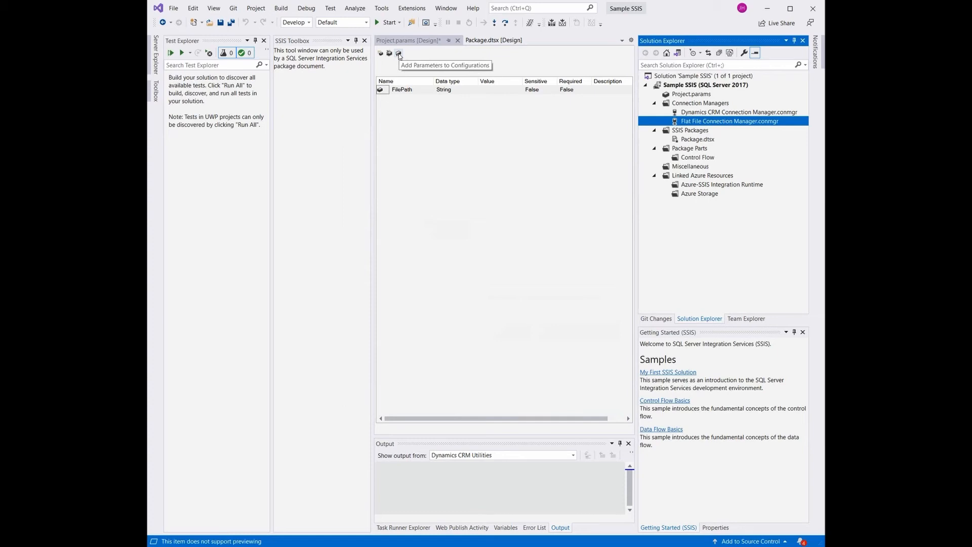
Step: Paste the D:\DEV\NEW SampleContacts path as FilePath's value and save Project.params
left_click(502, 91)
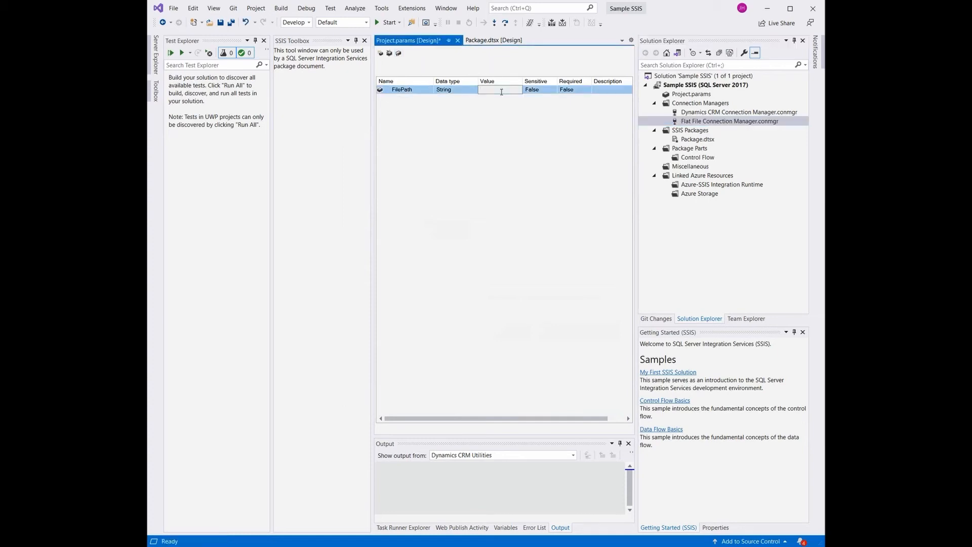
key("ctrl+v")
key("Return")
key("ctrl+s")
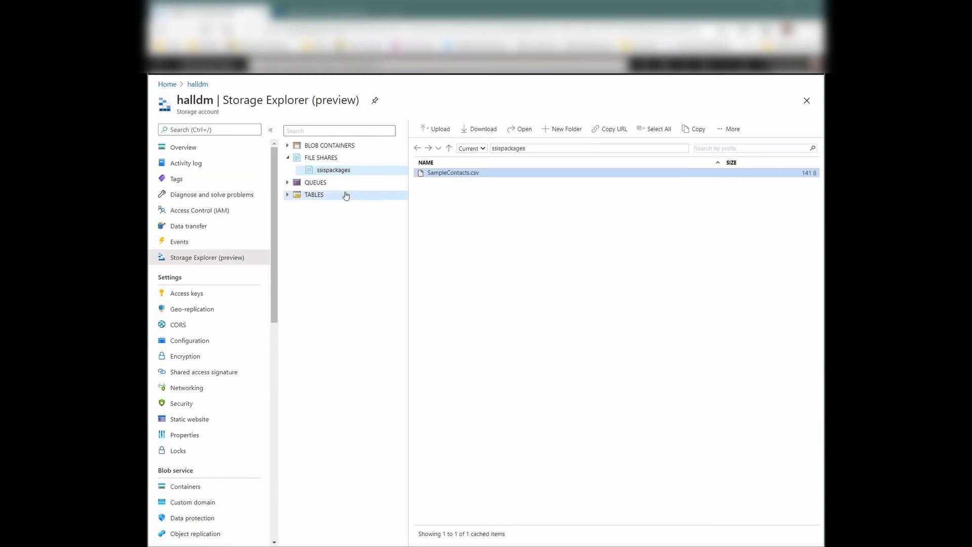
Step: Expand the file shares, open ssispackages, and copy SampleContacts.csv's URL
left_click(314, 157)
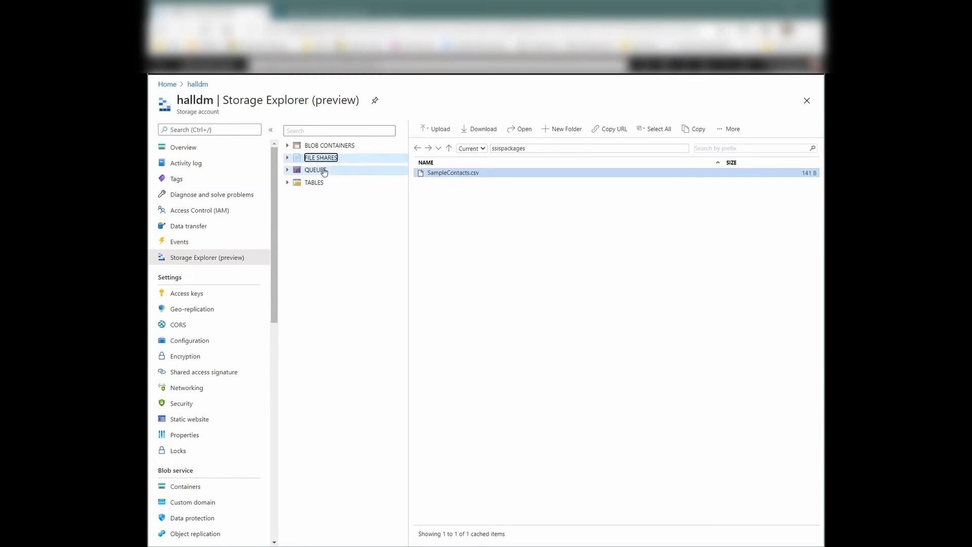
left_click(288, 157)
left_click(329, 171)
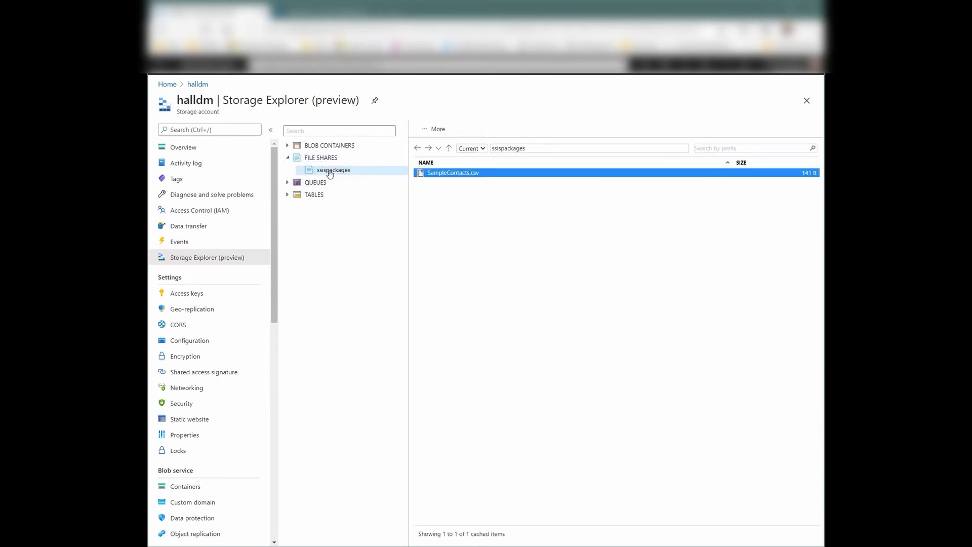
right_click(465, 175)
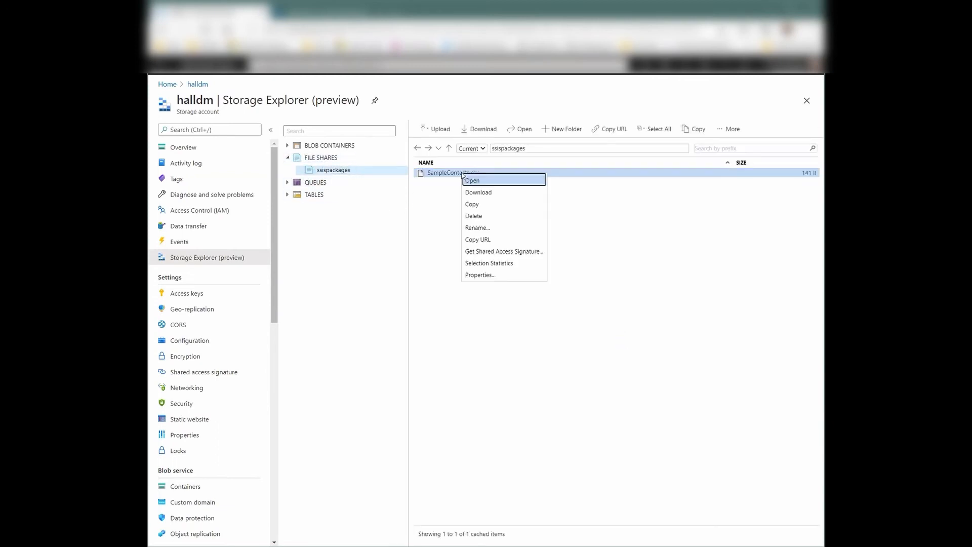
left_click(486, 241)
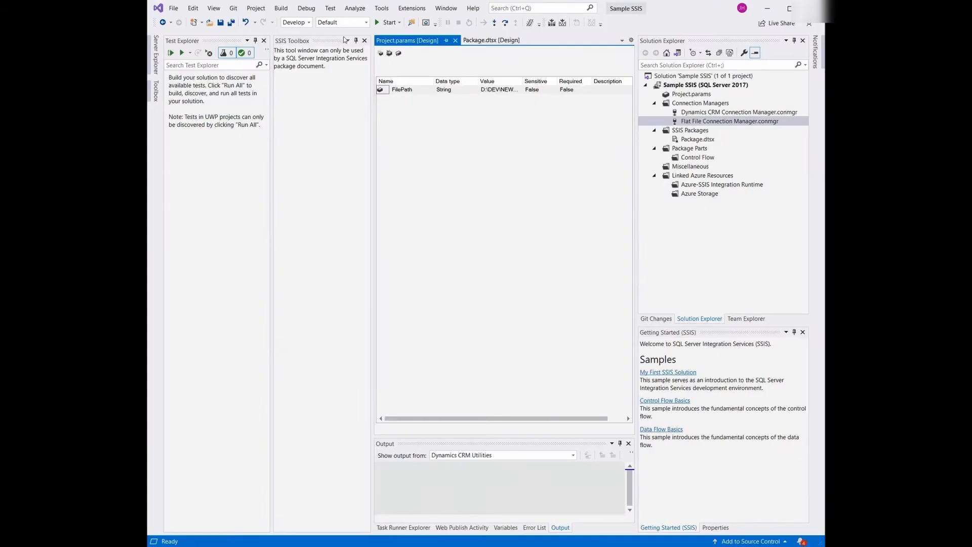
Step: Under the Azure configuration, set FilePath to the pasted file-share URL converted into a UNC path
left_click(308, 22)
left_click(298, 41)
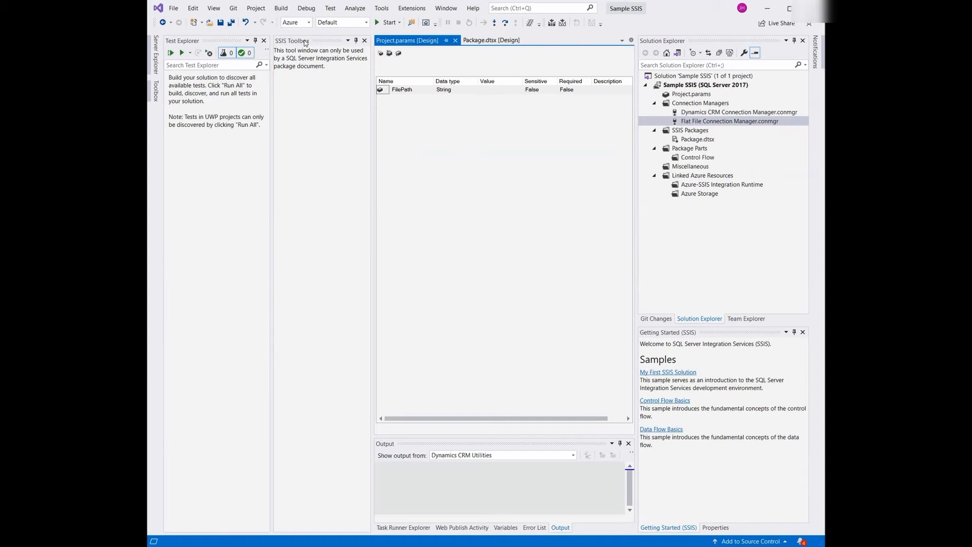
left_click(487, 90)
key("ctrl+v")
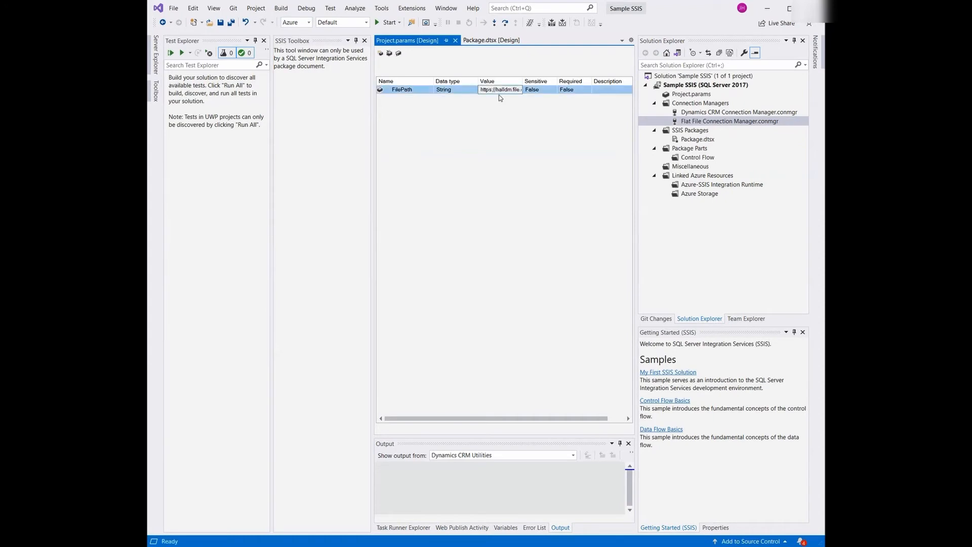
type("core.wi")
type("\\\\")
key("Right")
key("Right")
key("Right")
key("Right")
key("Right")
key("Right")
key("Right")
key("Right")
key("Right")
key("Right")
key("Right")
key("Right")
key("Right")
key("Right")
key("Right")
key("Right")
key("Right")
key("Right")
key("Right")
key("Right")
key("Right")
key("Right")
key("Right")
key("Right")
key("Right")
key("Right")
key("Right")
key("BackSpace")
key("BackSpace")
type("\\")
key("Right")
key("Right")
key("Right")
key("Right")
key("Right")
key("Right")
key("Right")
key("Right")
key("Right")
key("Right")
key("Right")
key("Right")
key("Right")
key("Tab")
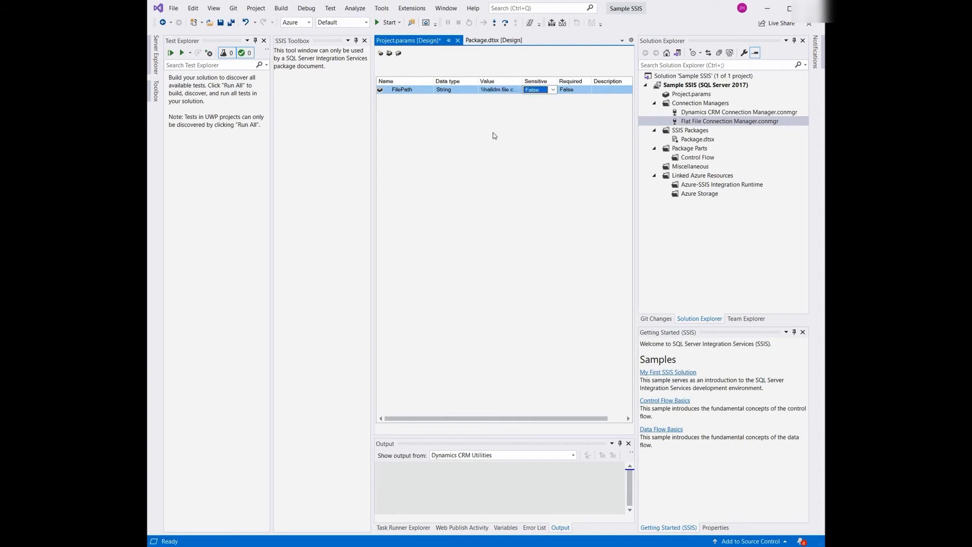
Step: Save all and verify FilePath's Azure and Development values in Manage Parameter Values
left_click(494, 135)
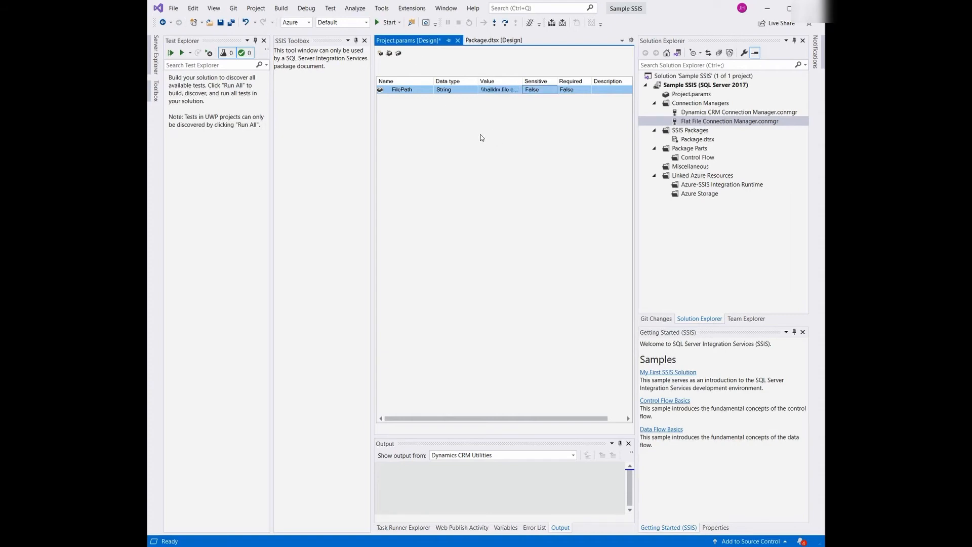
left_click(231, 22)
left_click(399, 54)
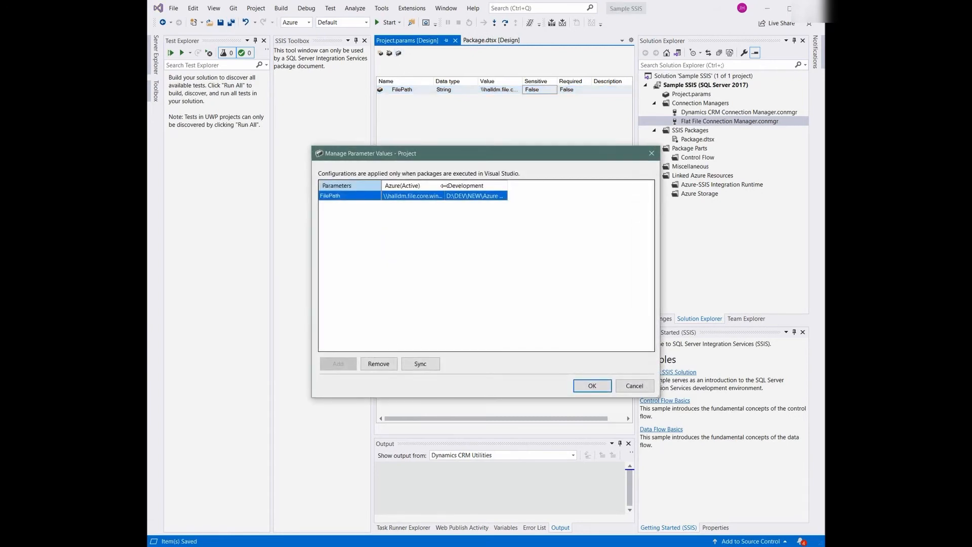
left_click_drag(443, 186, 498, 188)
left_click_drag(564, 189, 601, 191)
left_click(605, 388)
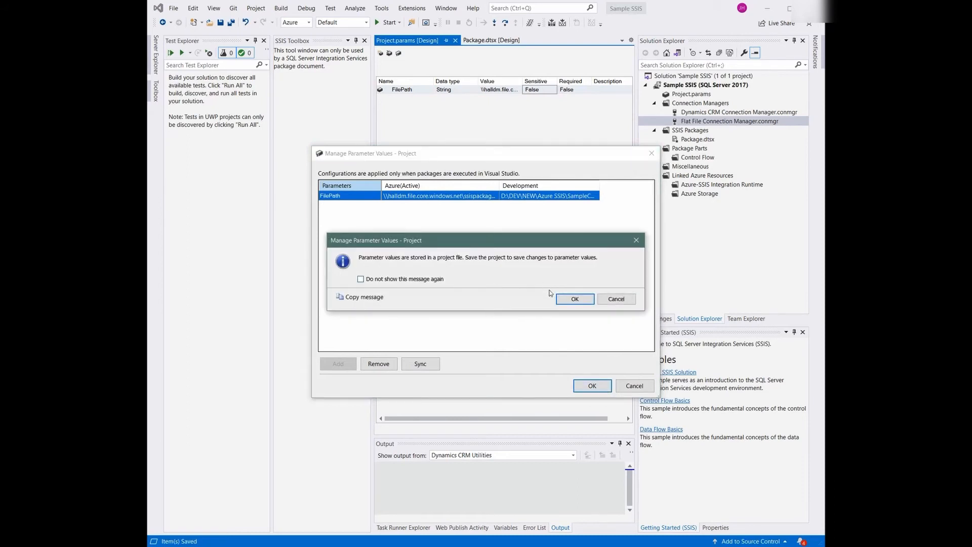
left_click(576, 300)
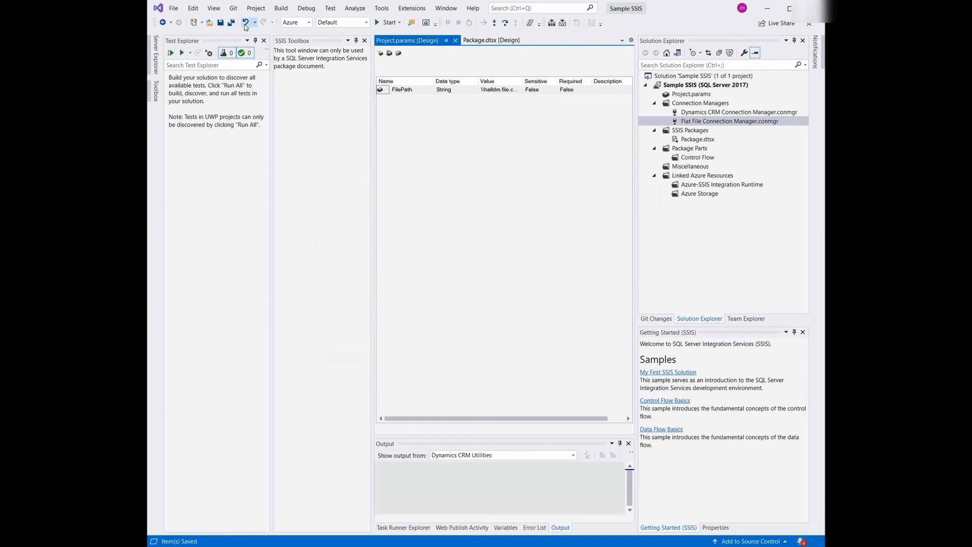
Step: Switch back to the Development configuration and open the package designer
left_click(309, 23)
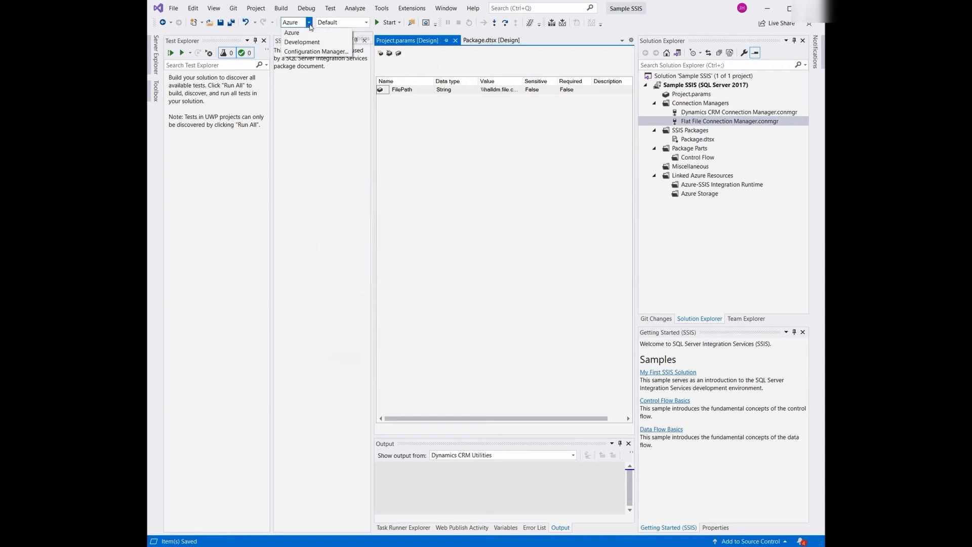
left_click(301, 42)
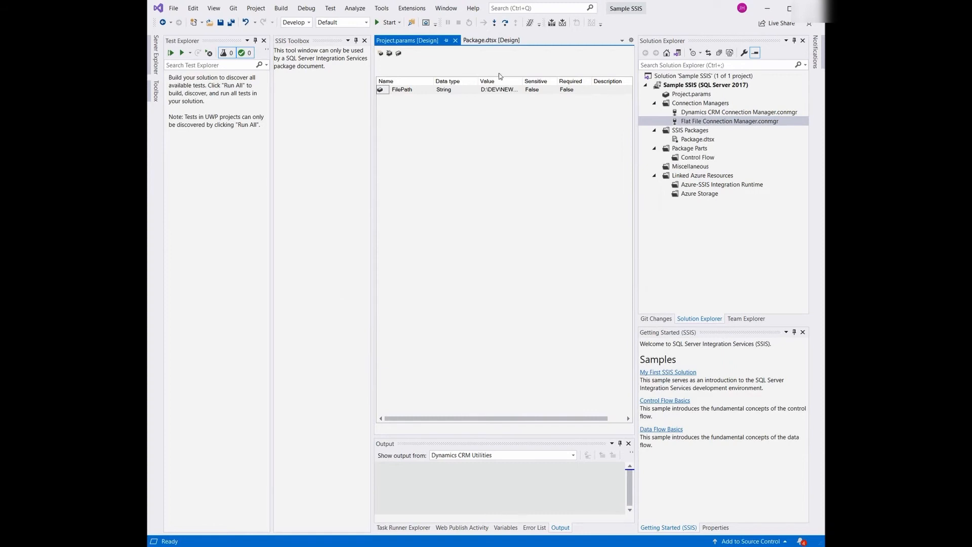
left_click(478, 44)
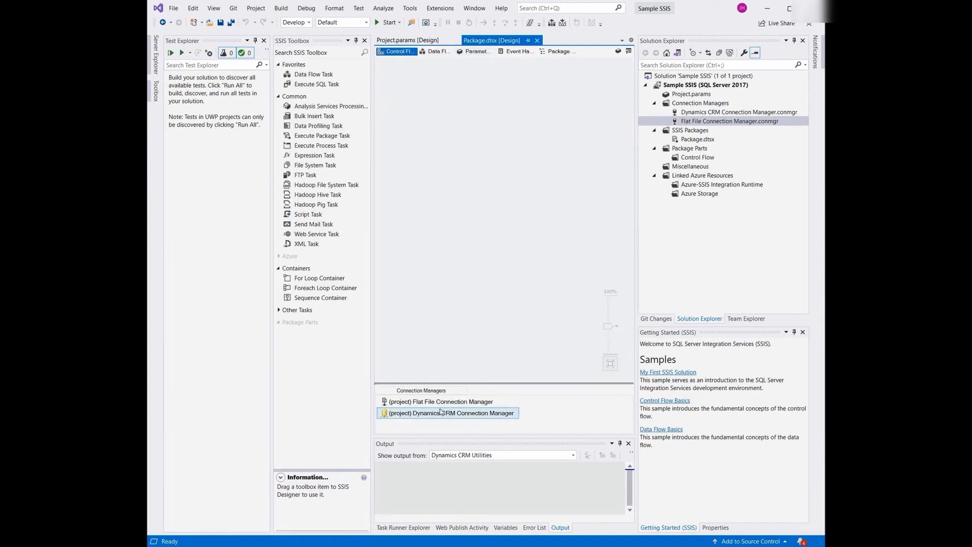
Step: Parameterize the Flat File Connection Manager's ConnectionString with the existing $Project::FilePath parameter
left_click(426, 402)
right_click(447, 402)
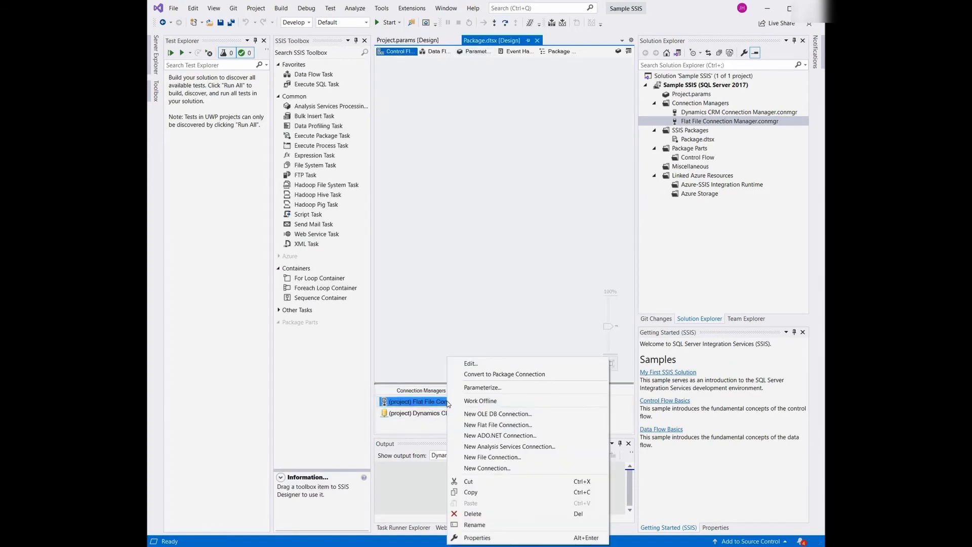
left_click(488, 387)
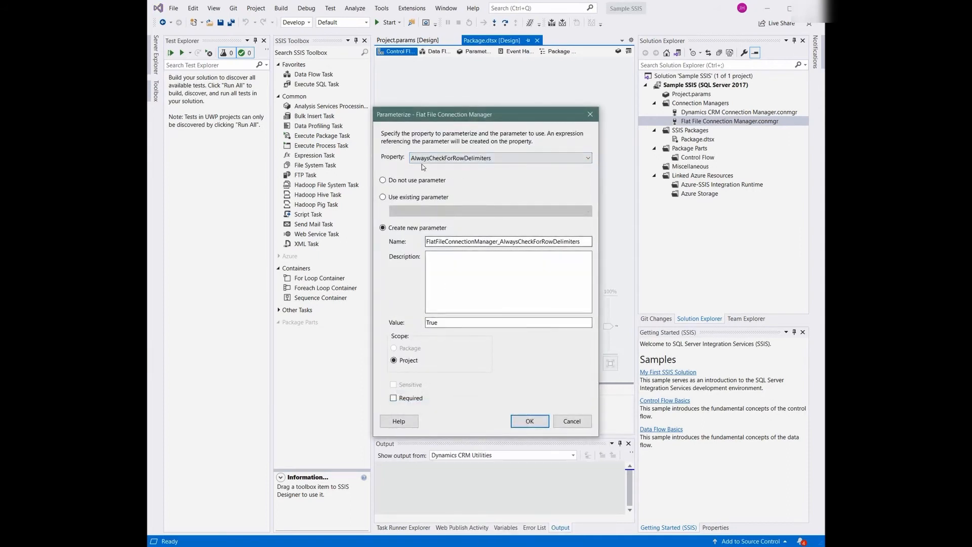
left_click(460, 158)
left_click(448, 200)
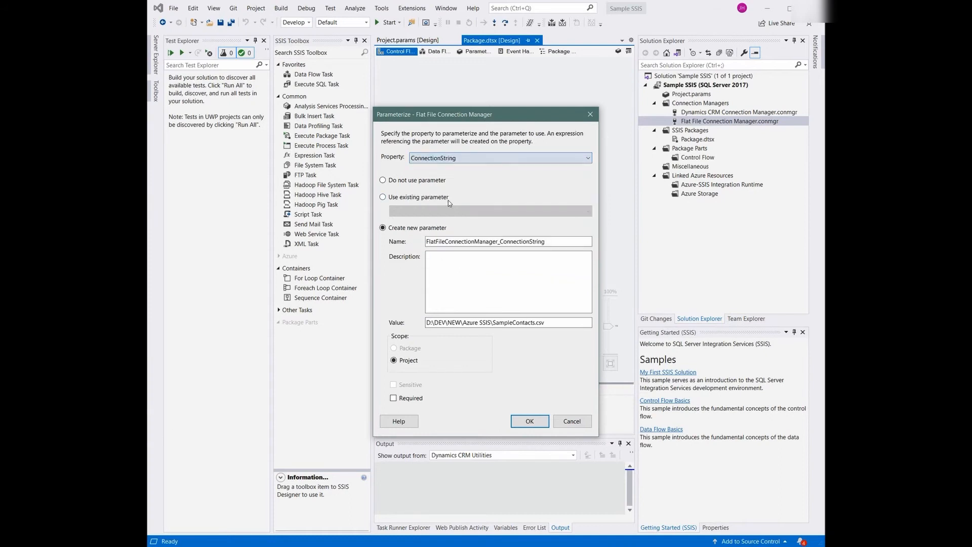
left_click(383, 197)
left_click(408, 211)
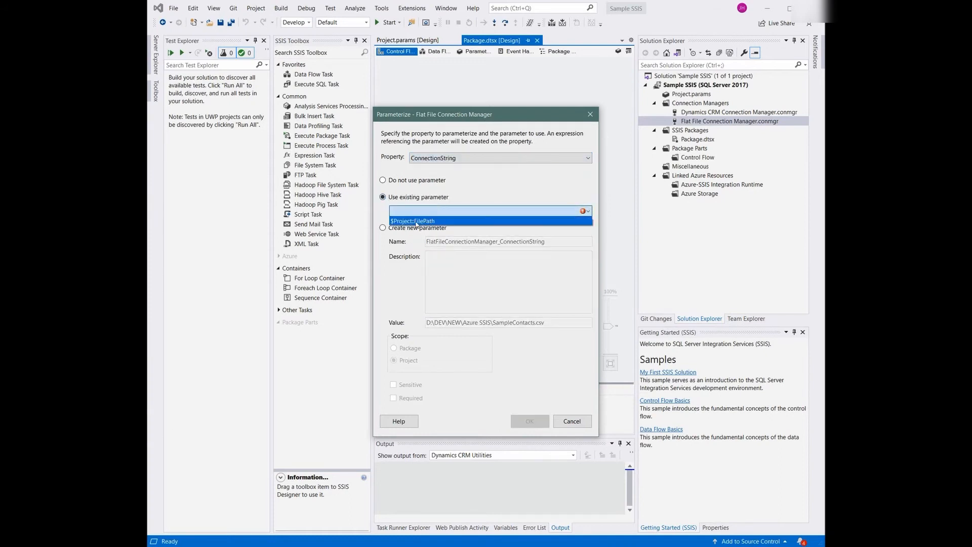
left_click(416, 223)
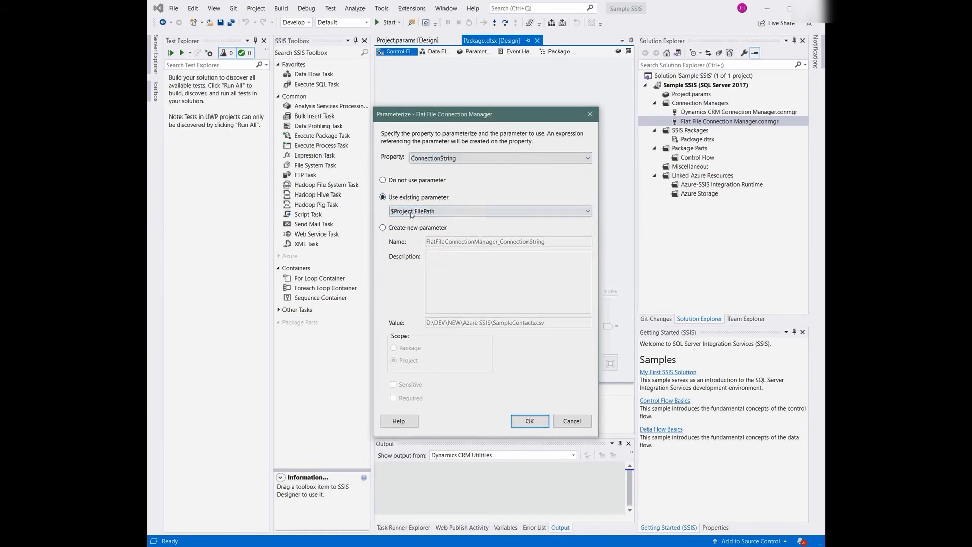
left_click(531, 422)
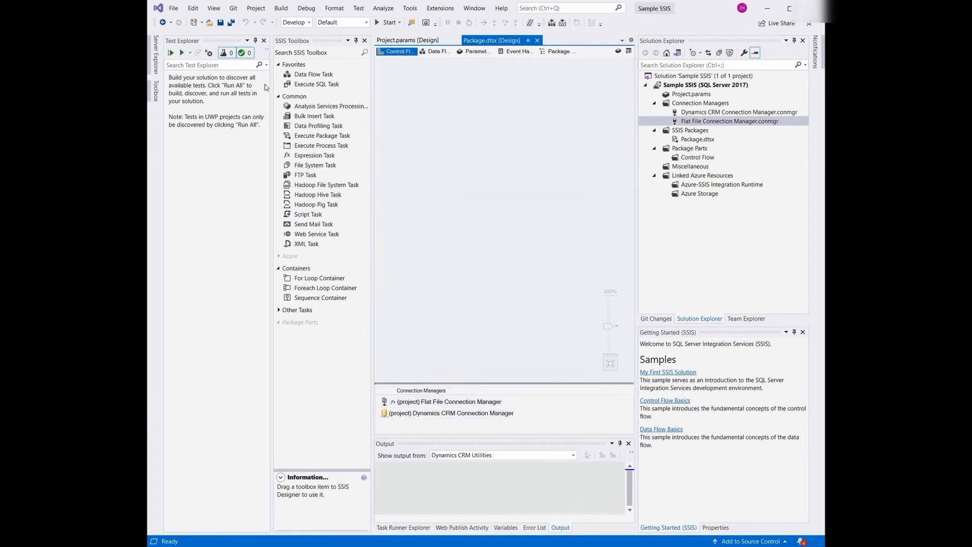
Step: Save, then place a Data Flow Task on the control flow and open its data flow
key("ctrl+s")
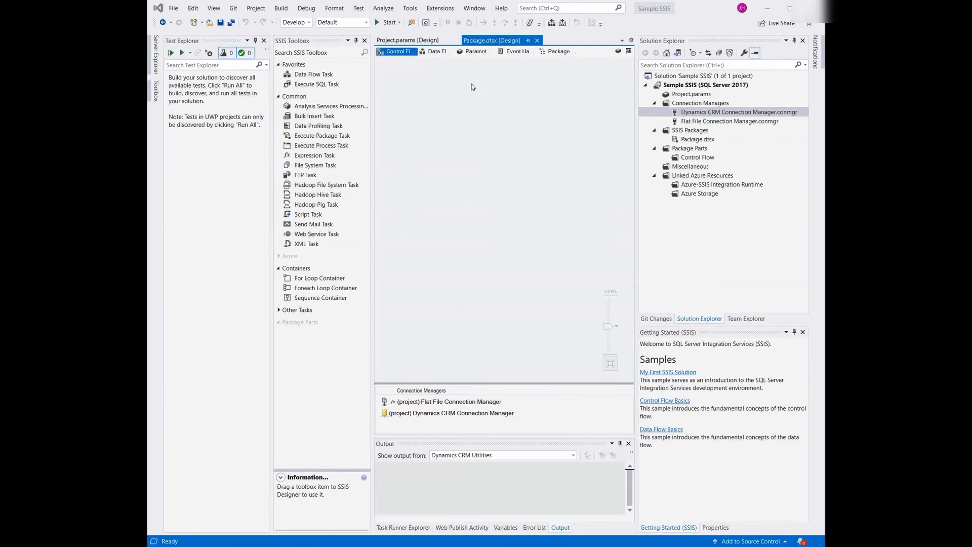
left_click(493, 95)
left_click_drag(310, 75, 439, 107)
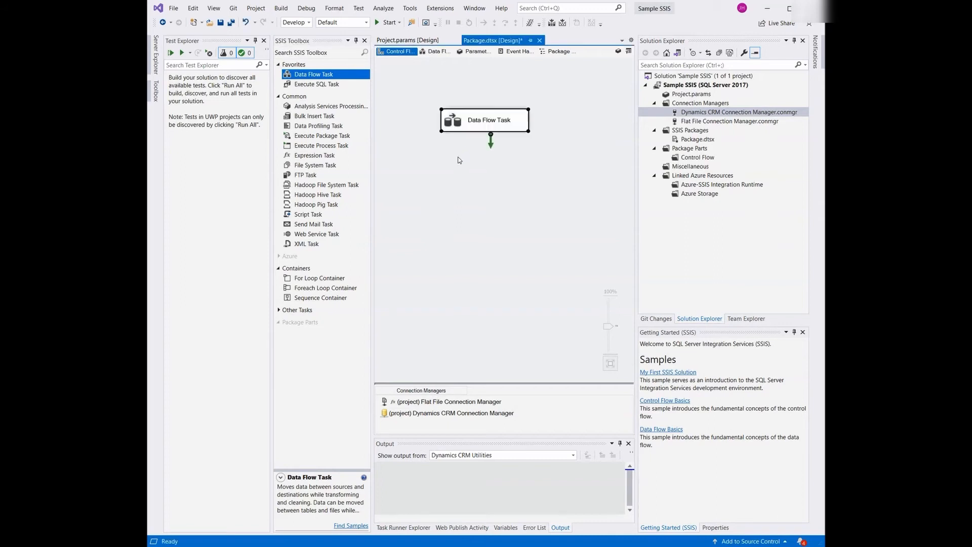
double_click(472, 125)
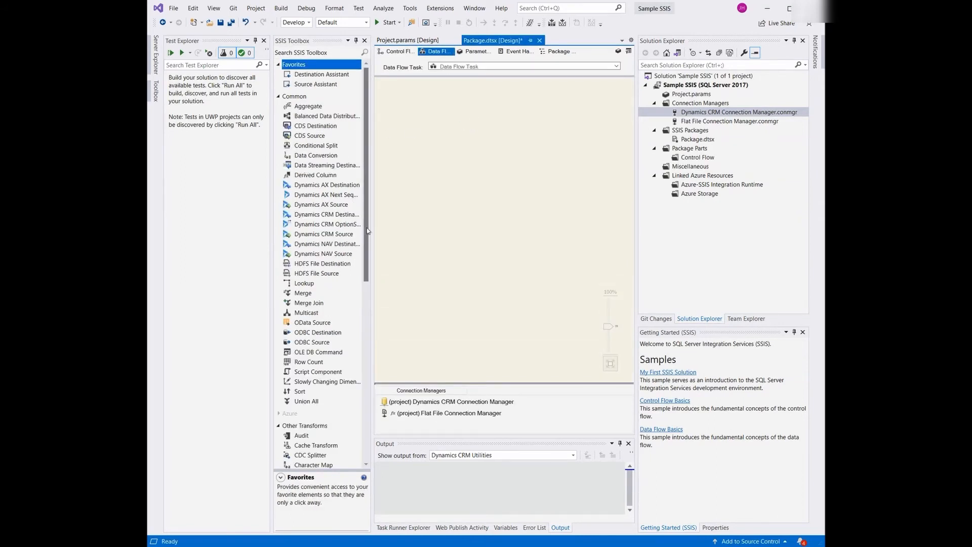
left_click_drag(367, 231, 365, 404)
left_click_drag(299, 314, 432, 127)
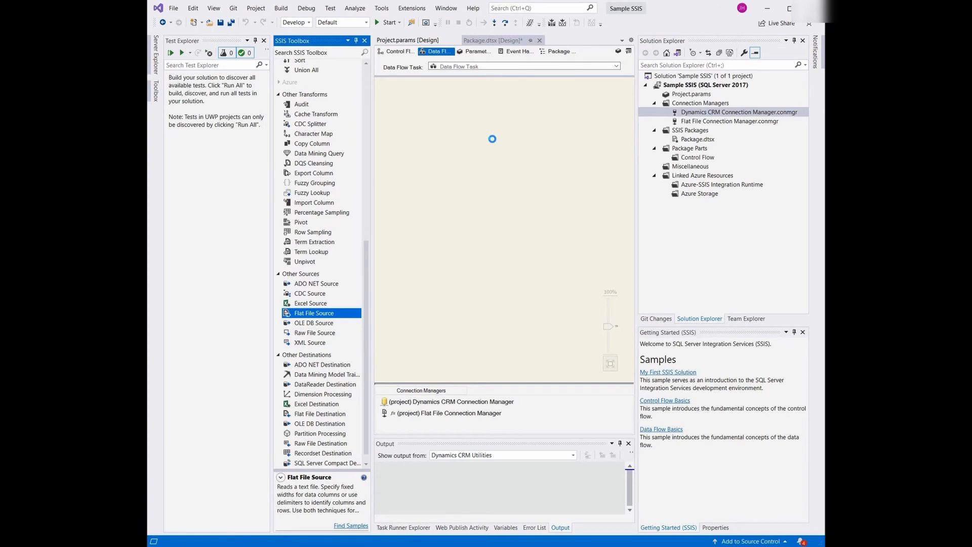
Step: Add a Flat File Source, review its Columns and Error Output pages, and accept it
double_click(477, 138)
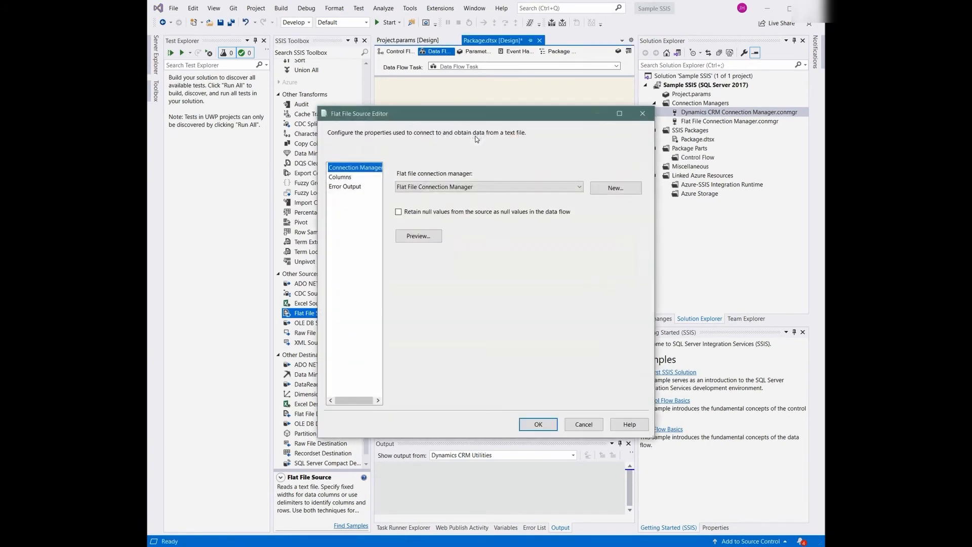
left_click(346, 182)
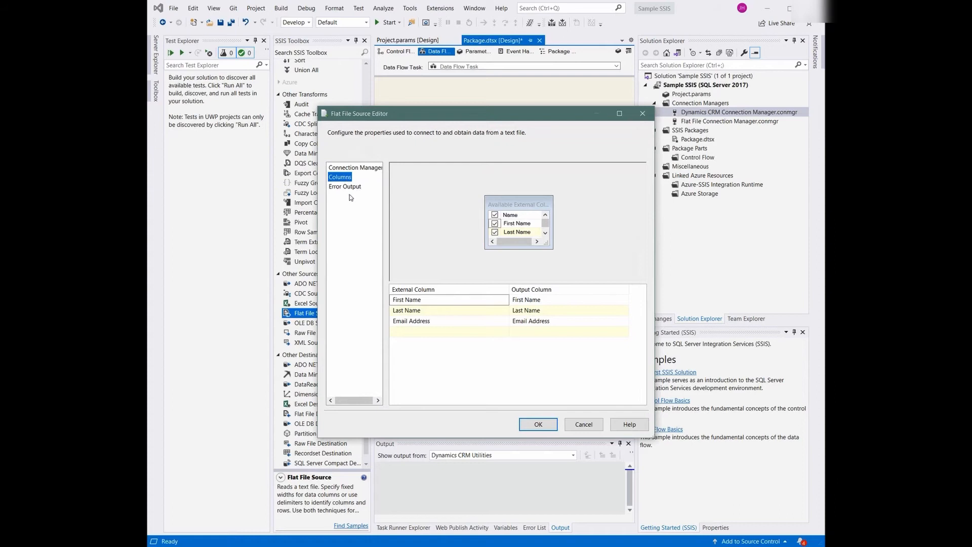
left_click(348, 187)
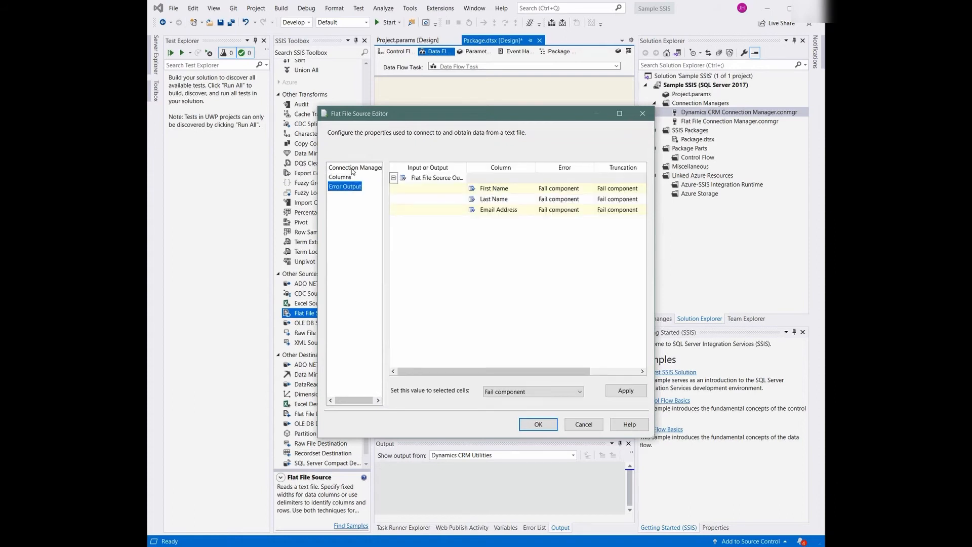
left_click(354, 168)
left_click(539, 423)
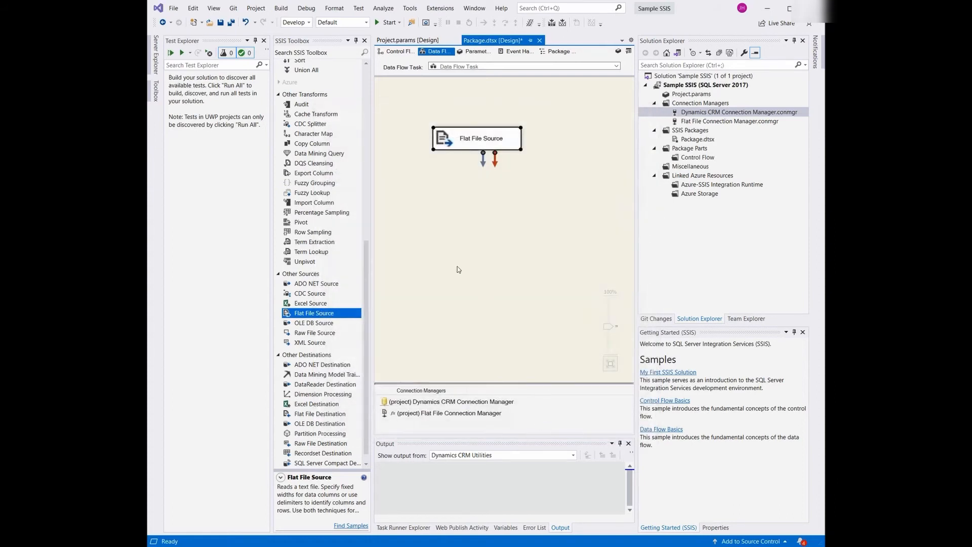
Step: Add a Dynamics CRM Destination and connect the Flat File Source output to it
left_click_drag(363, 289, 369, 154)
left_click_drag(324, 110, 474, 219)
left_click(476, 147)
left_click_drag(483, 155, 482, 228)
left_click(482, 229)
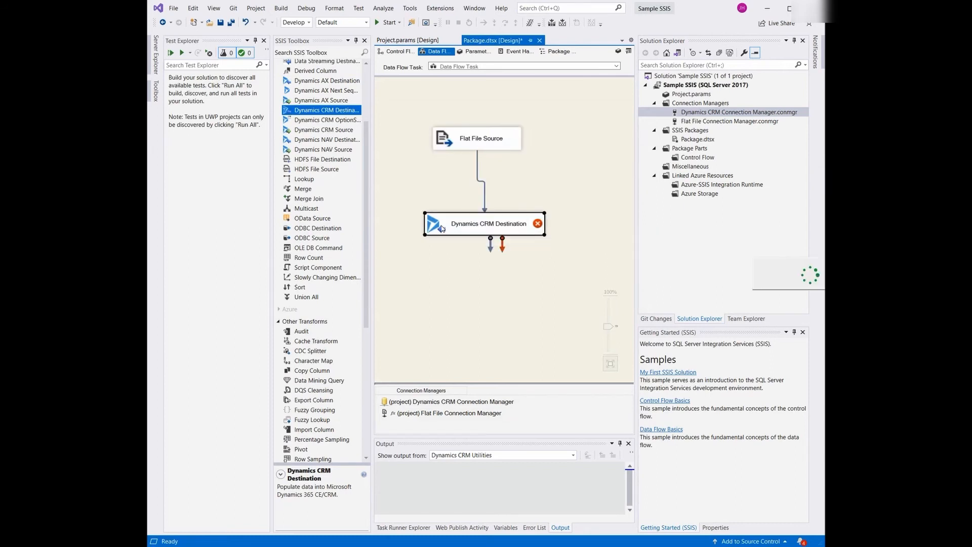
Step: Point the Dynamics CRM Destination at the Dynamics CRM Connection Manager, using Create on the contact entity
double_click(440, 228)
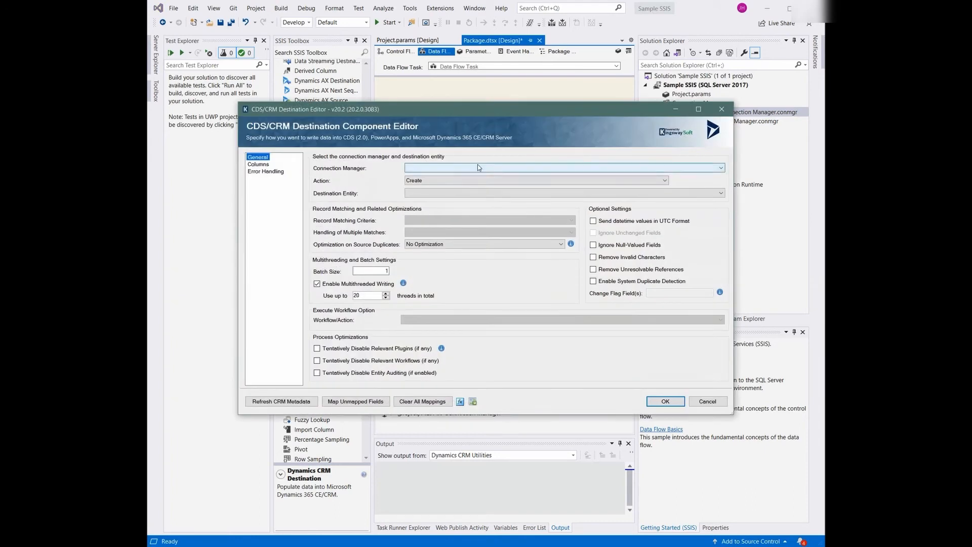
left_click(478, 168)
left_click(451, 177)
left_click(429, 181)
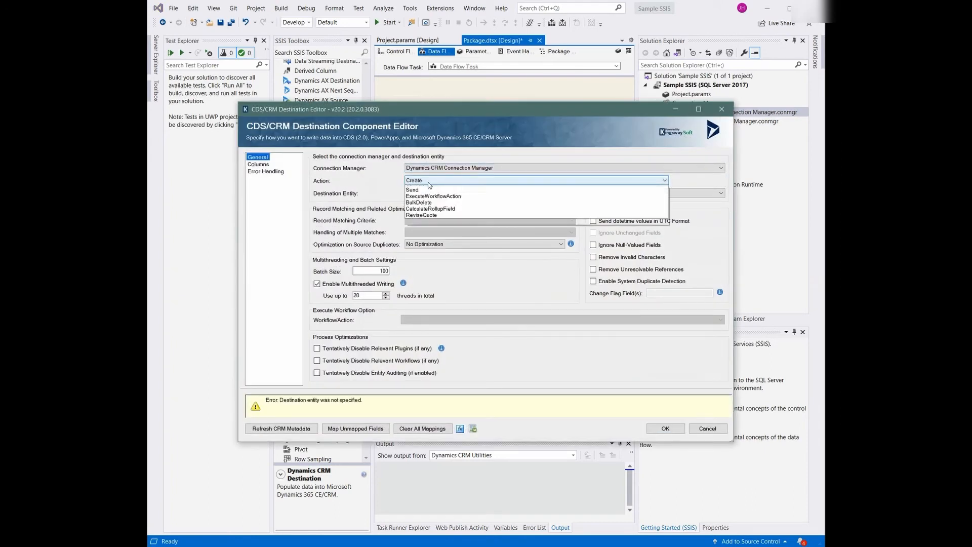
left_click(429, 182)
left_click(411, 193)
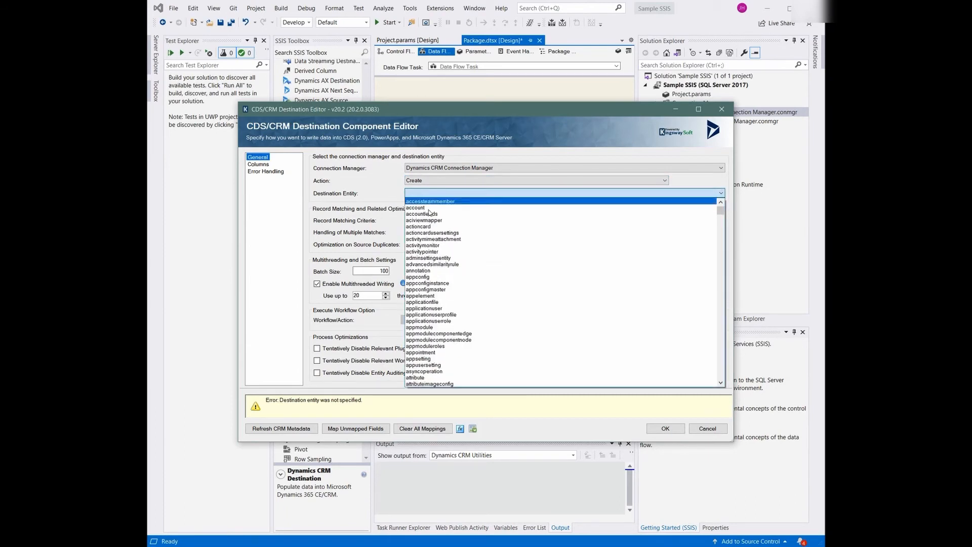
scroll(467, 285, "down", 9)
scroll(490, 289, "down", 12)
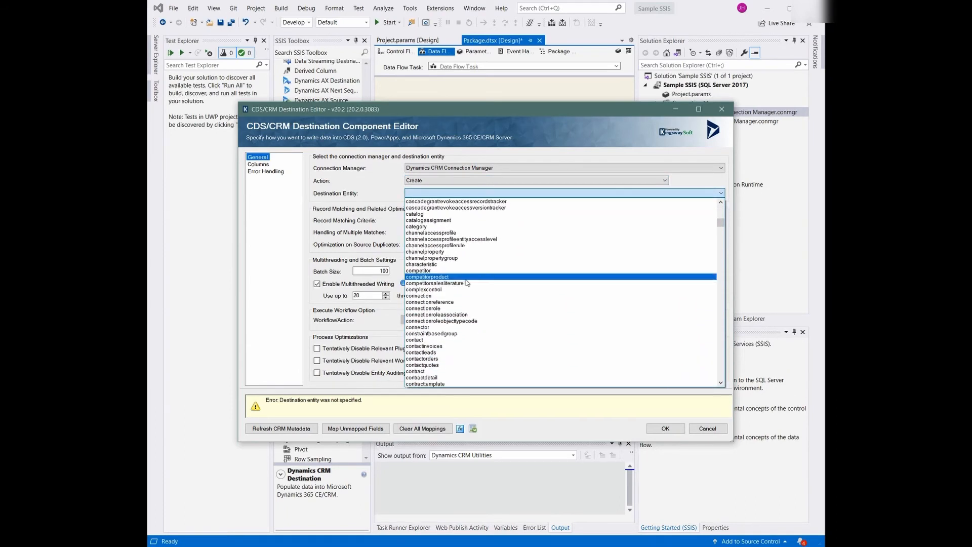
left_click(426, 340)
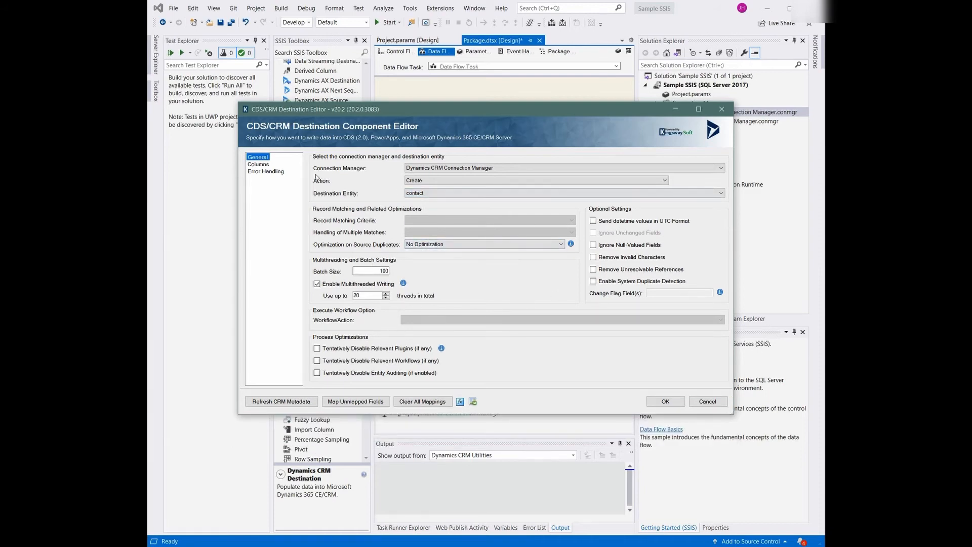
left_click(260, 165)
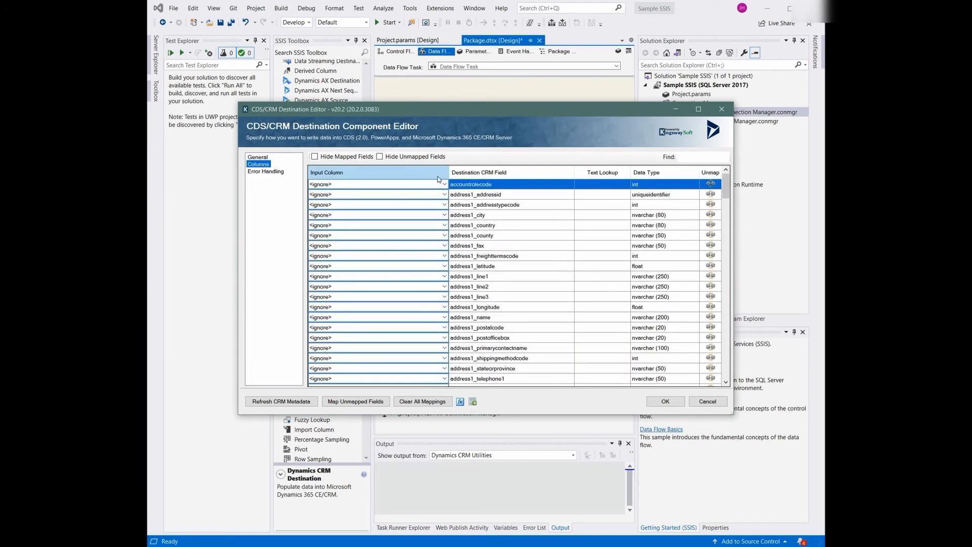
Step: Map the Email Address input column to the emailaddress1 CRM field
left_click(379, 156)
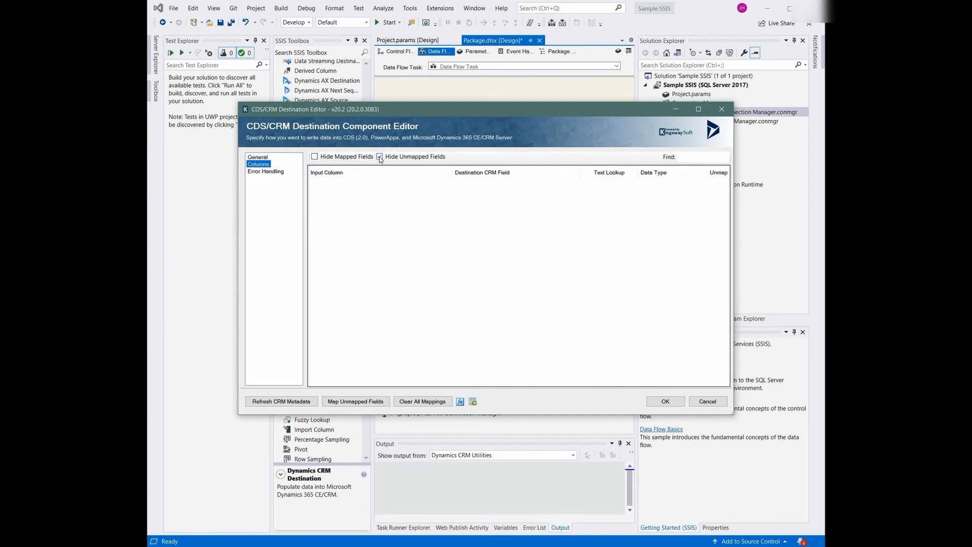
left_click(379, 156)
scroll(552, 296, "down", 15)
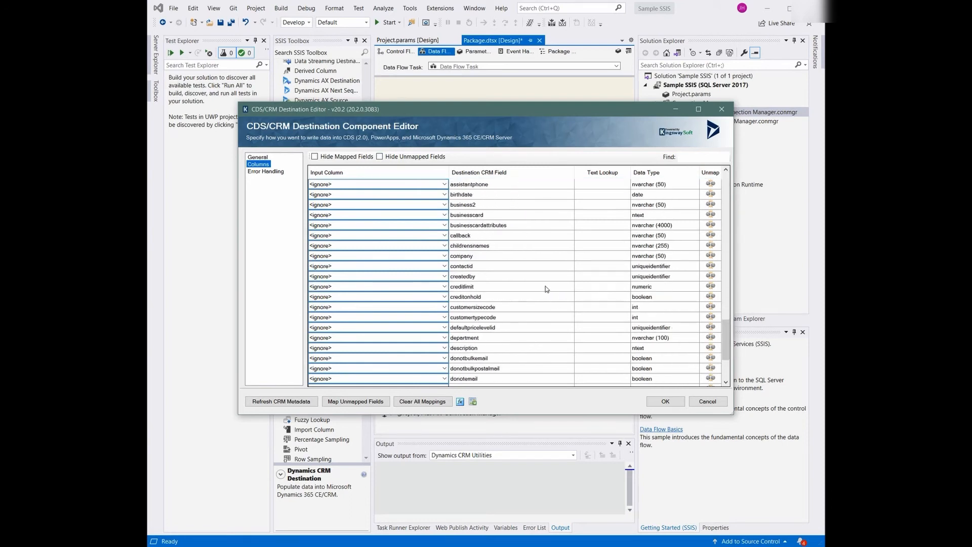
scroll(525, 284, "down", 4)
scroll(514, 282, "down", 1)
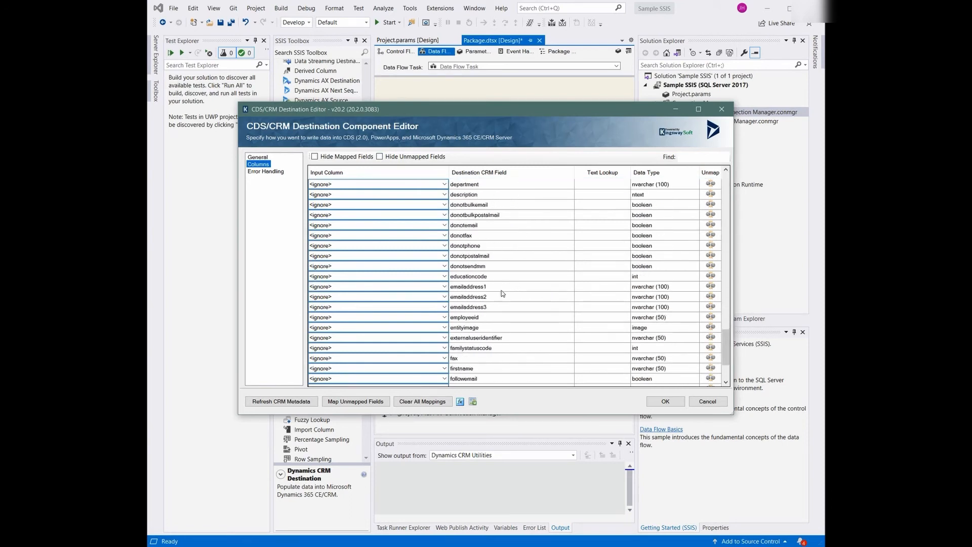
left_click(445, 287)
left_click(355, 301)
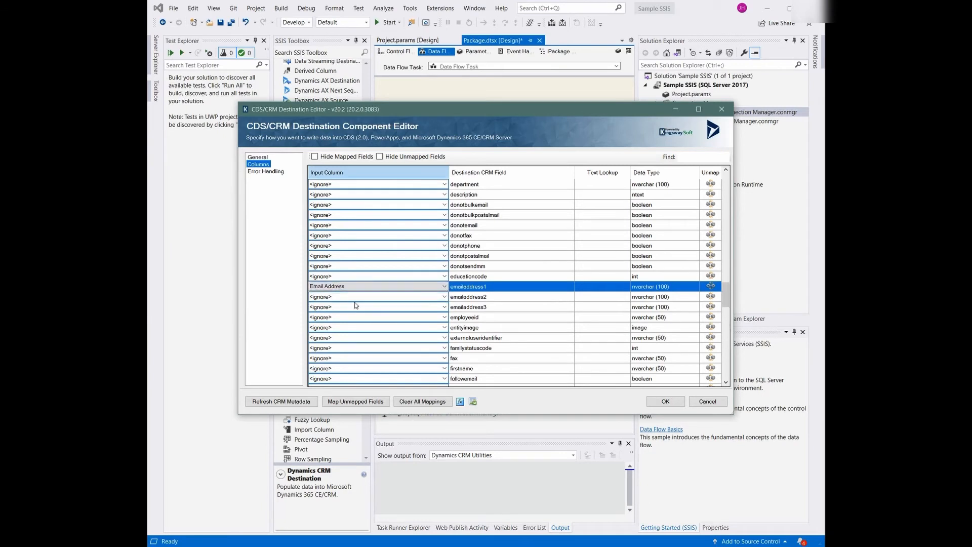
Step: Map First Name to firstname and Last Name to lastname, then run the package in debug
scroll(491, 310, "down", 1)
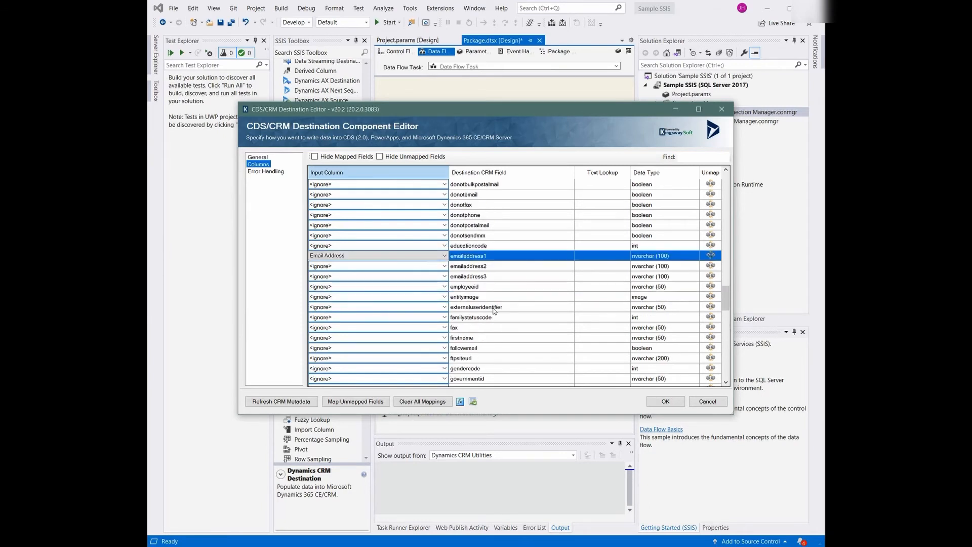
left_click(444, 338)
left_click(388, 353)
scroll(503, 318, "down", 5)
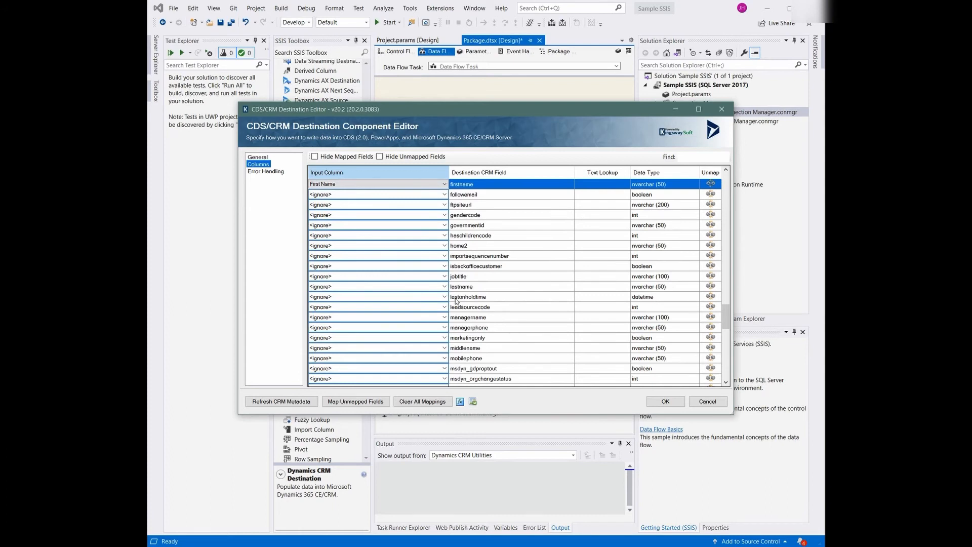
left_click(444, 287)
left_click(397, 301)
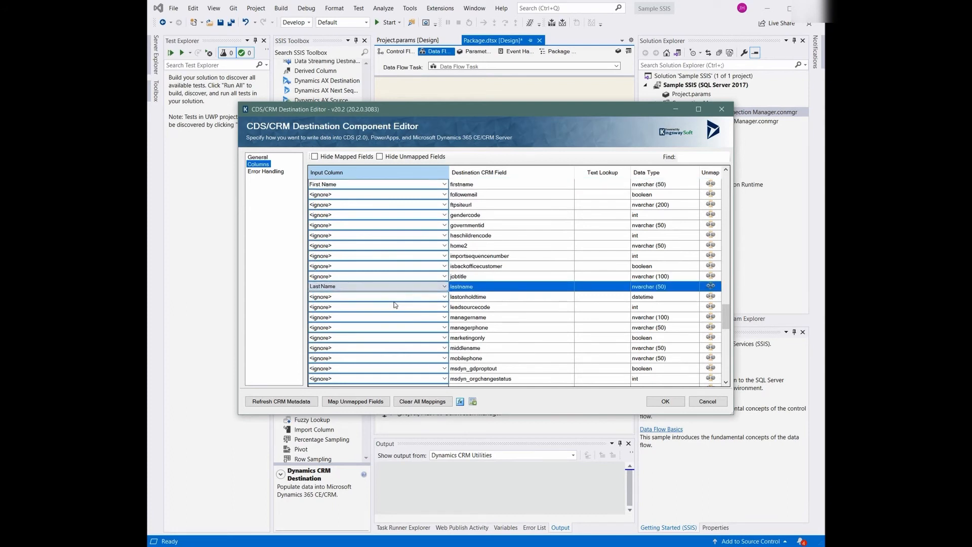
left_click(658, 402)
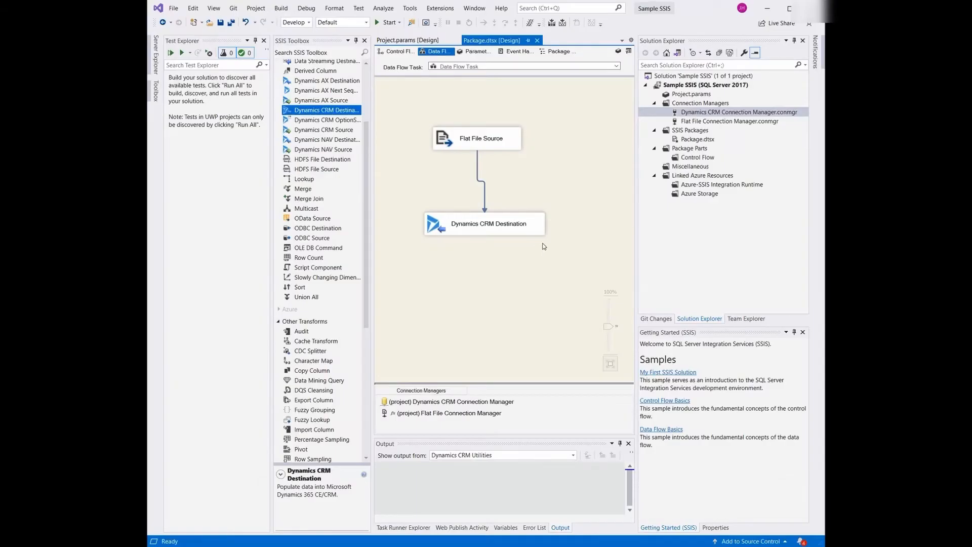
left_click(383, 24)
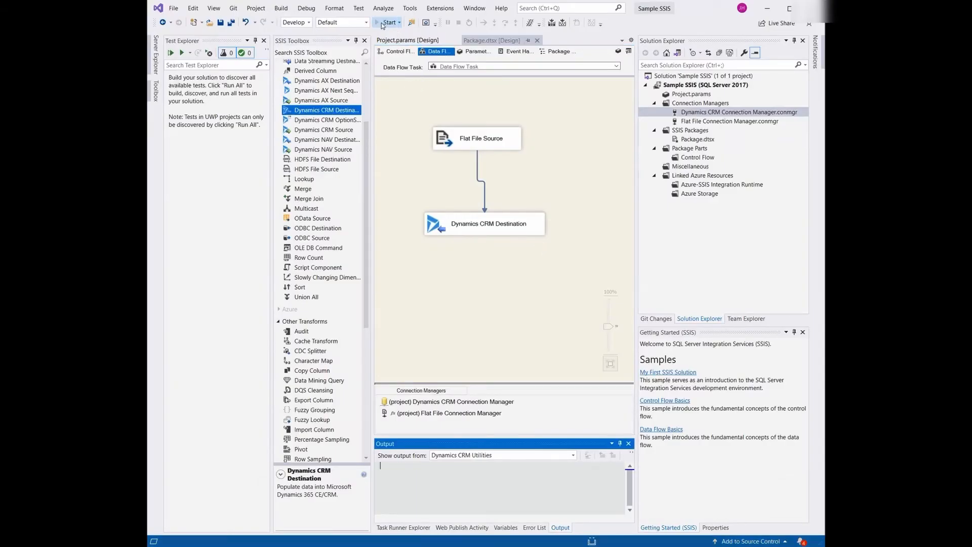
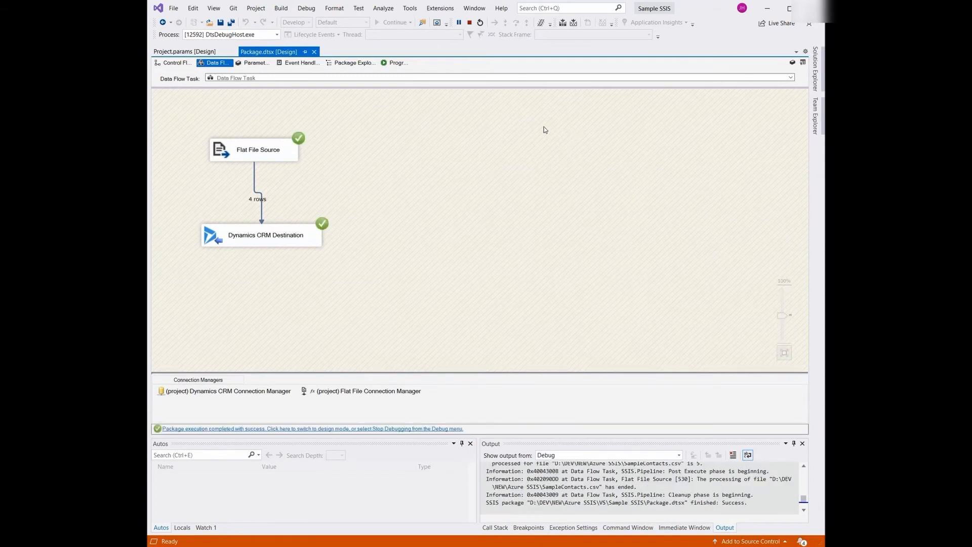
Step: Stop the debug run, then find the four imported contacts in Dynamics 365 and delete them all
left_click(470, 22)
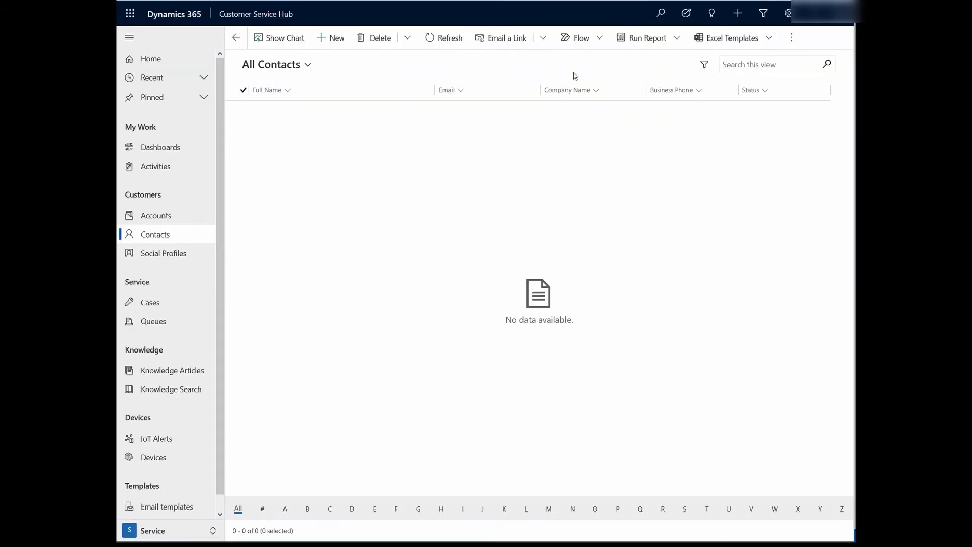
left_click(439, 44)
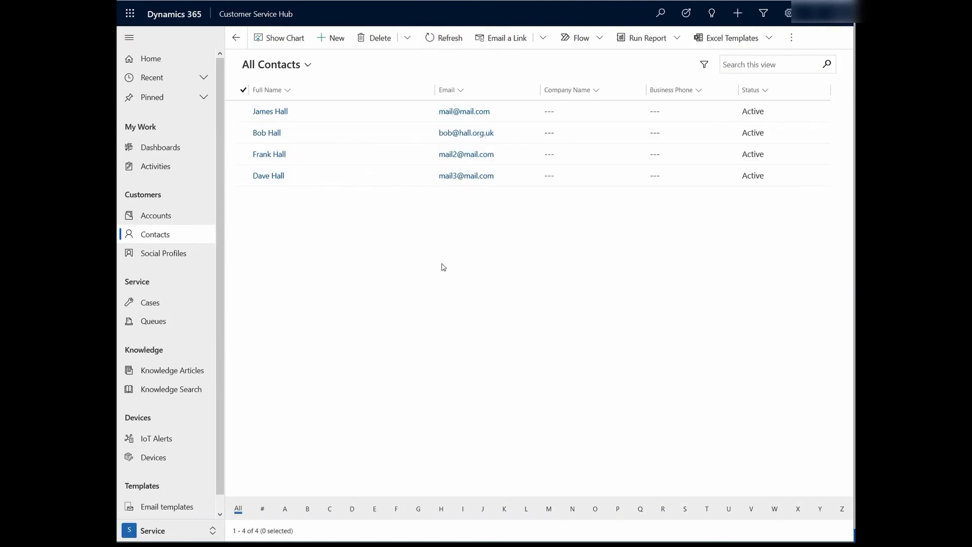
left_click(243, 90)
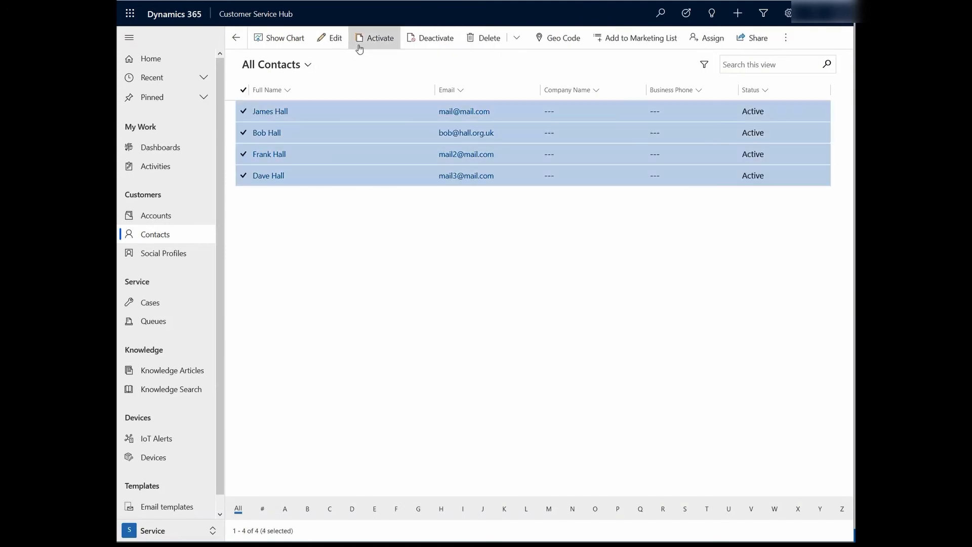
left_click(484, 38)
left_click(516, 328)
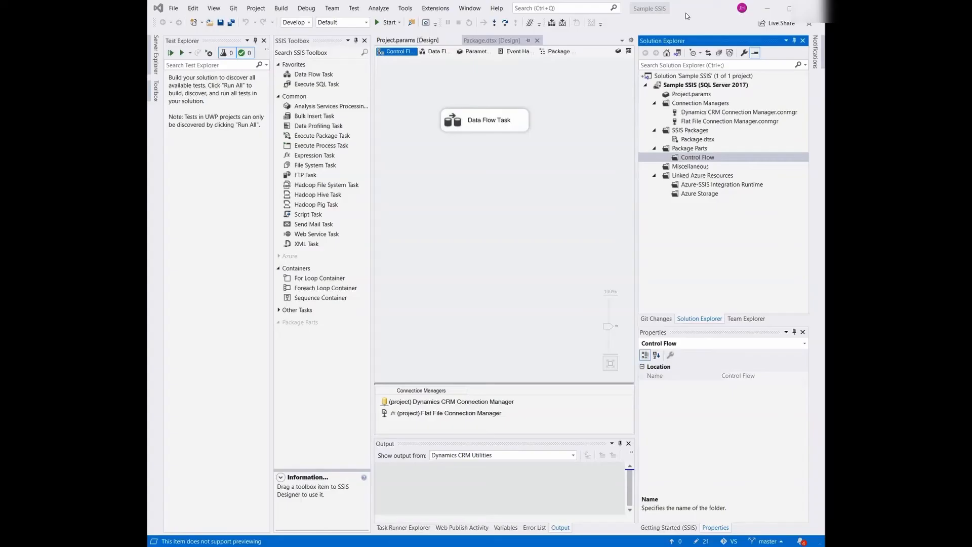
Step: Commit all changes as 'Initial Commit of test project' and push master to the remote
left_click(655, 319)
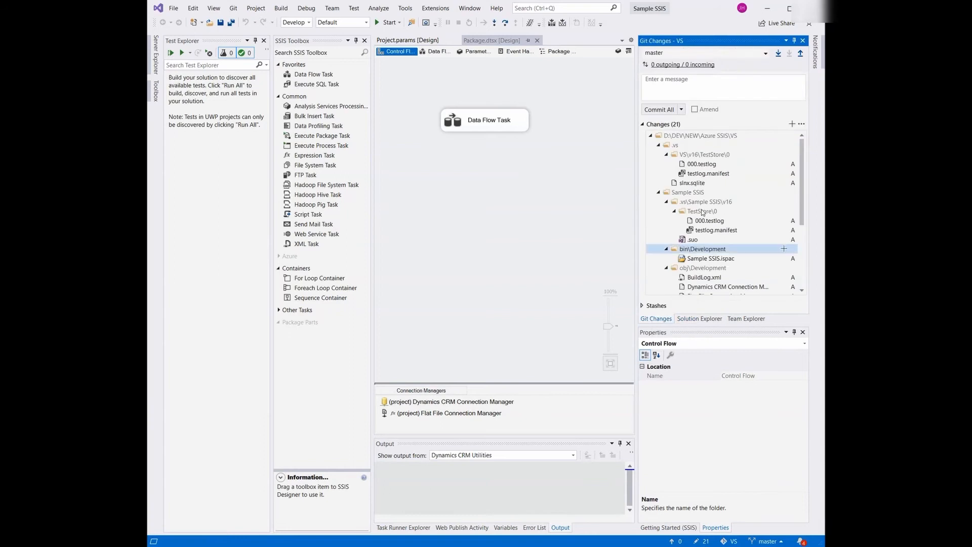
left_click(695, 85)
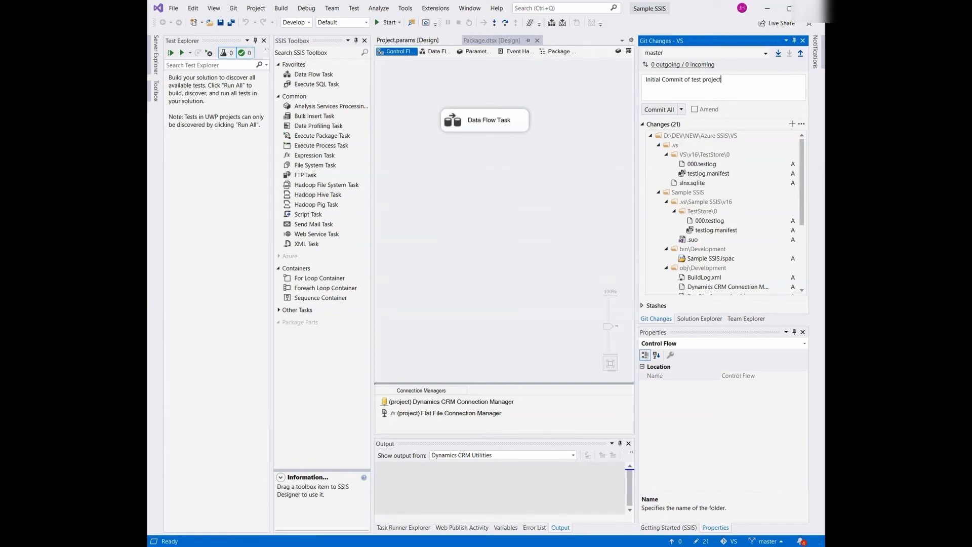
left_click(660, 110)
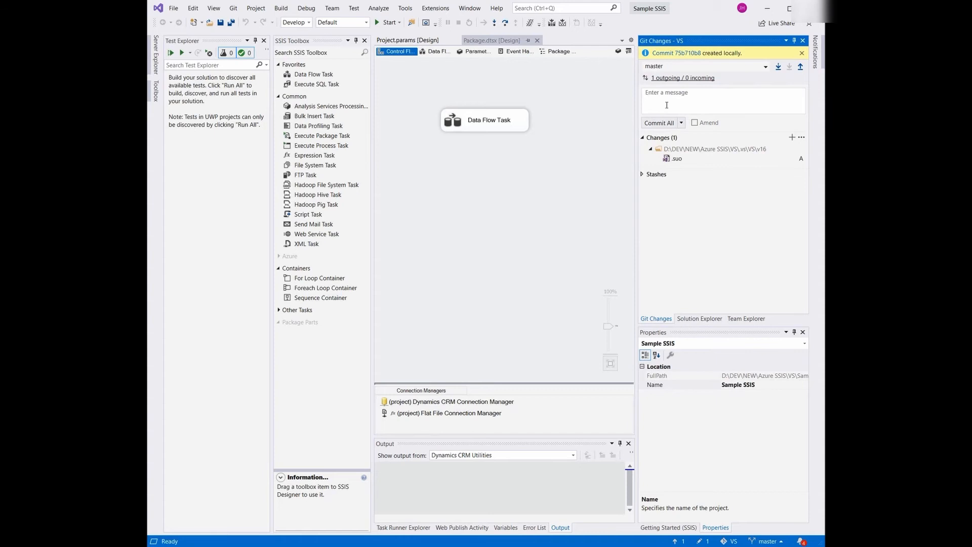
left_click(800, 66)
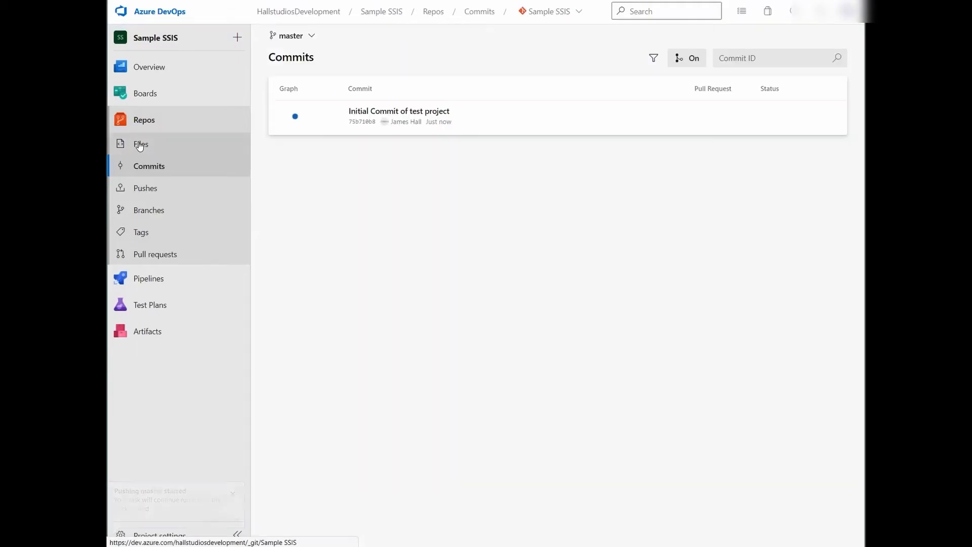
Step: Check in Repos Files that Sample SSIS.ispac was pushed under bin/Development, then go to Pipelines
left_click(138, 148)
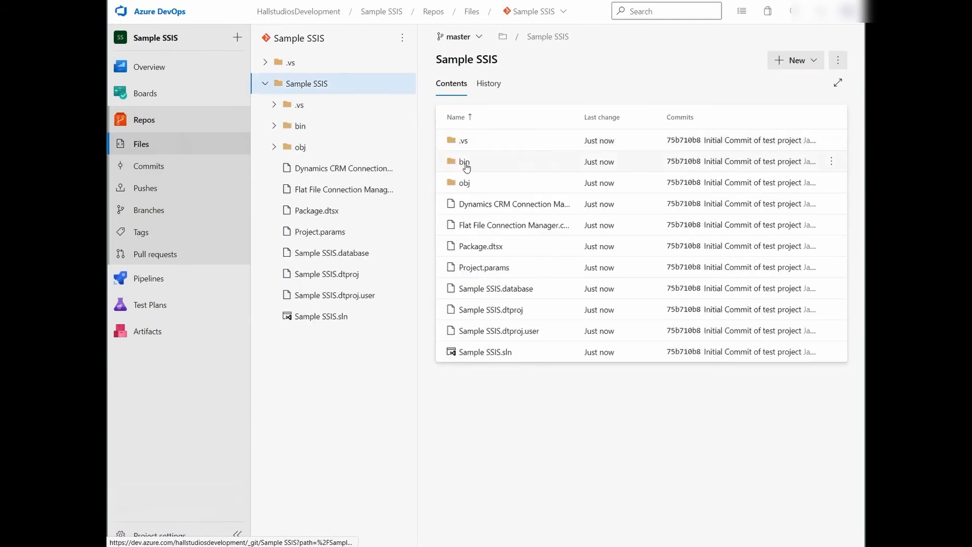
left_click(463, 163)
left_click(476, 143)
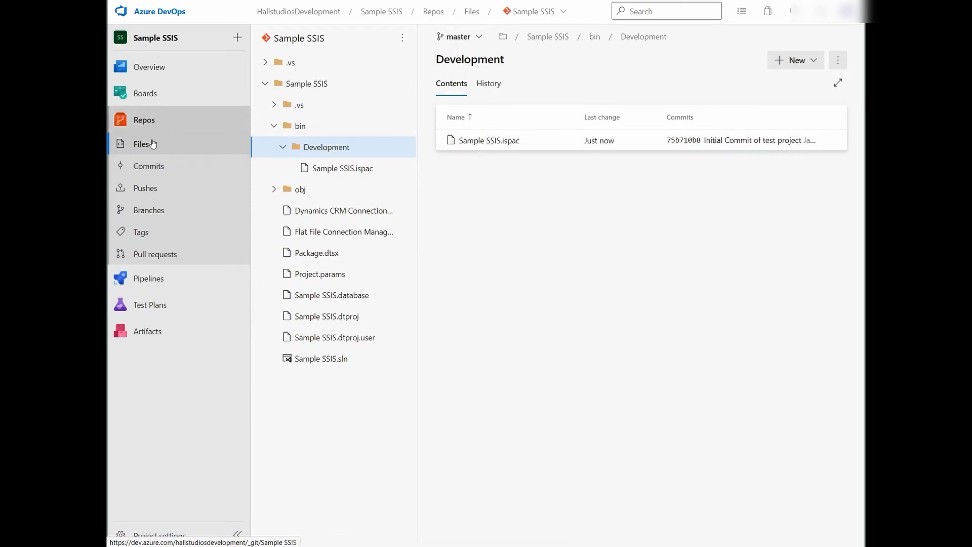
left_click(147, 280)
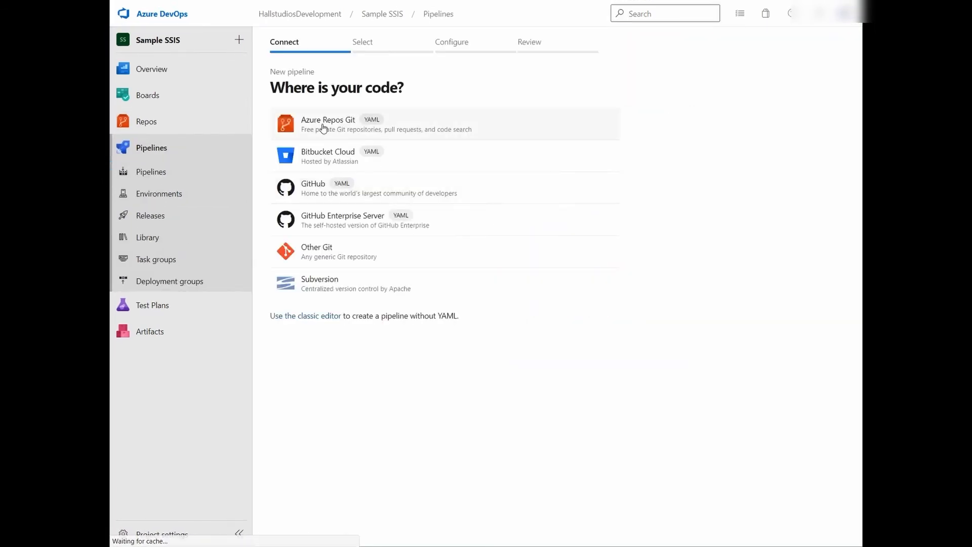
Step: Create a starter pipeline for the Sample SSIS Azure Repos Git repository
left_click(438, 131)
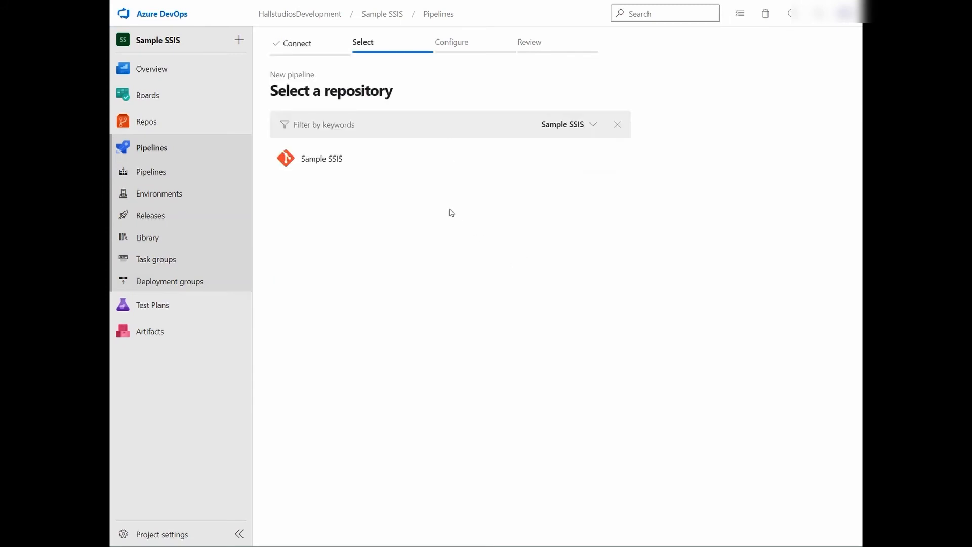
left_click(309, 158)
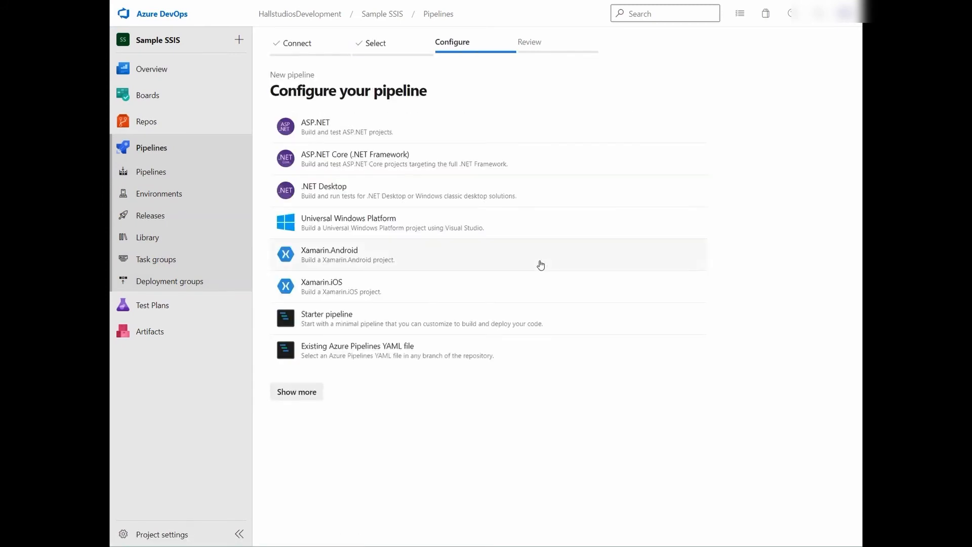
left_click(353, 319)
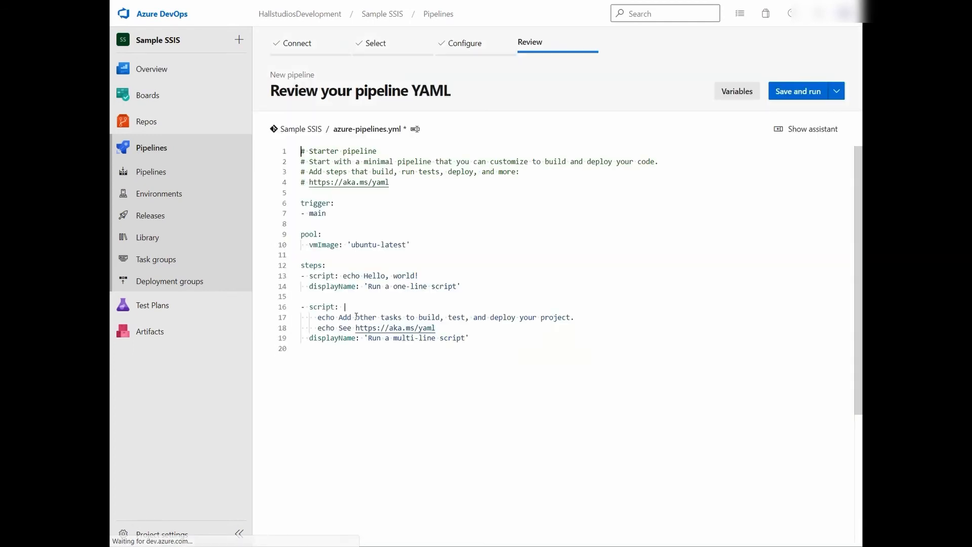
left_click(302, 296)
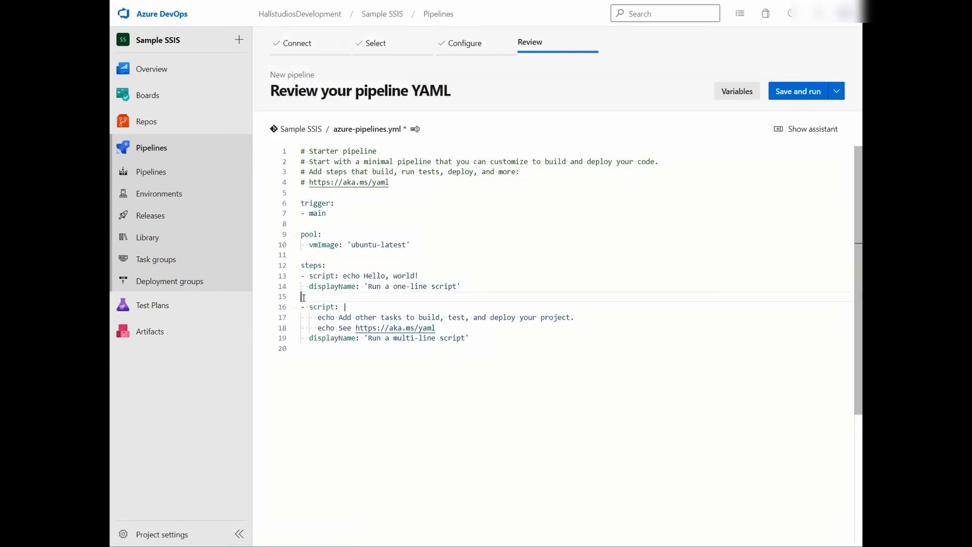
Step: Configure an Azure CLI task with the pay-as-you-go subscription, Shell script type and inline script
left_click(810, 129)
type("Azu")
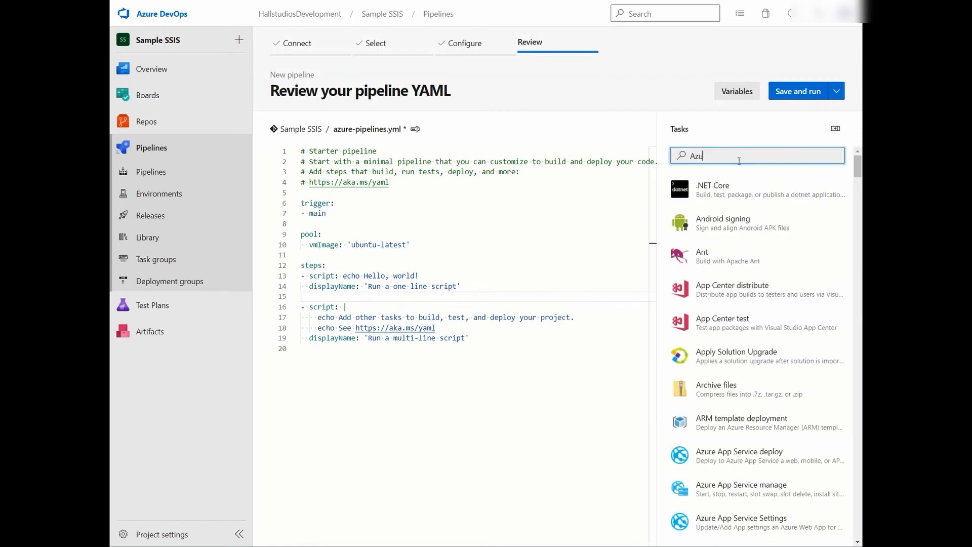
type("re cli")
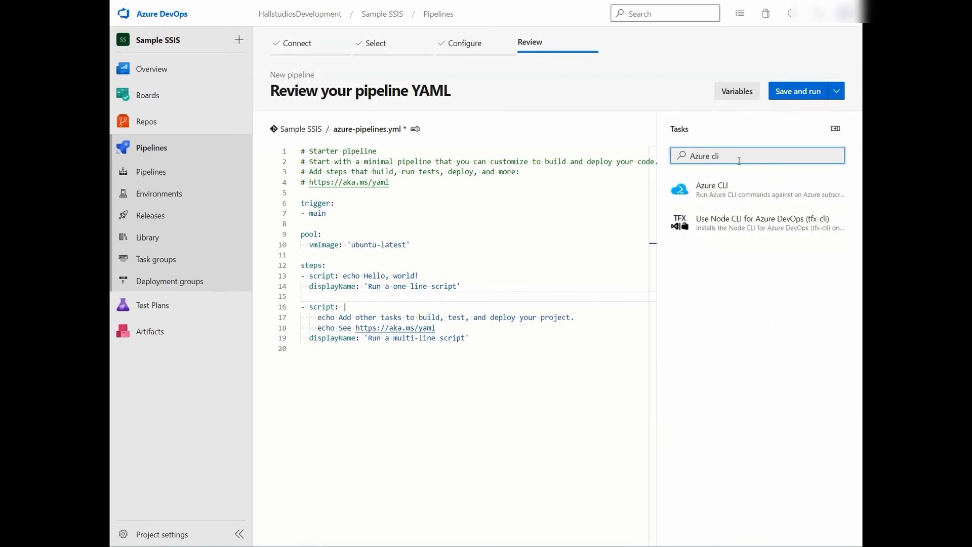
left_click(707, 193)
left_click(819, 178)
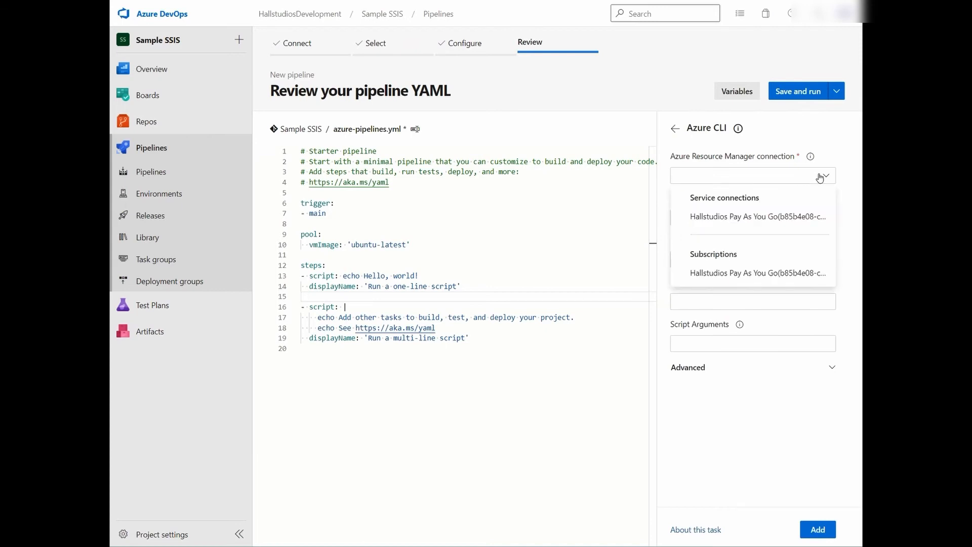
left_click(732, 217)
left_click(824, 218)
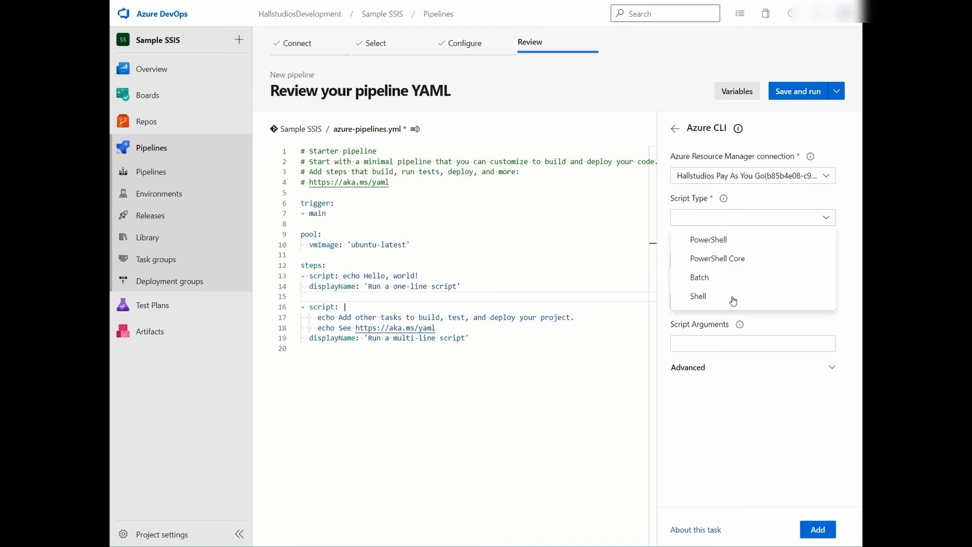
left_click(707, 300)
left_click(745, 268)
left_click(706, 290)
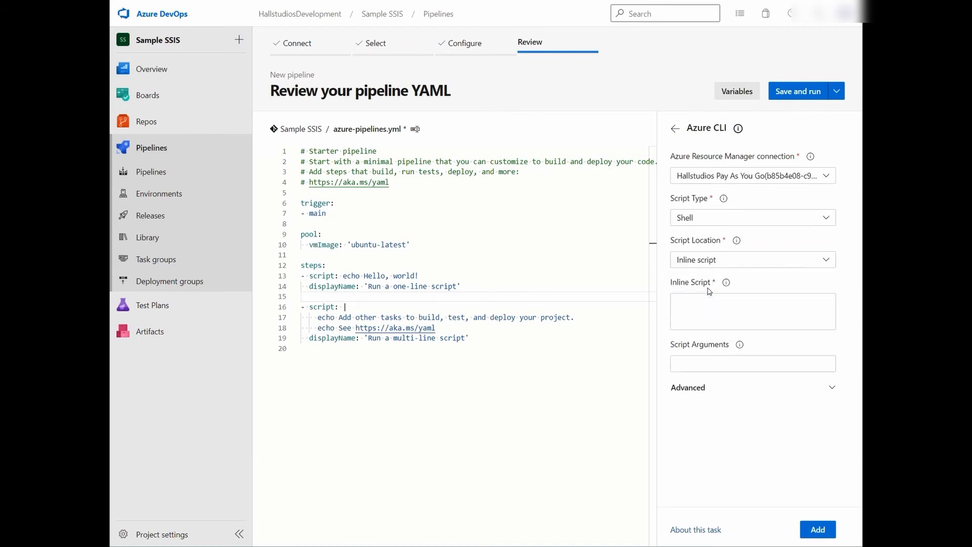
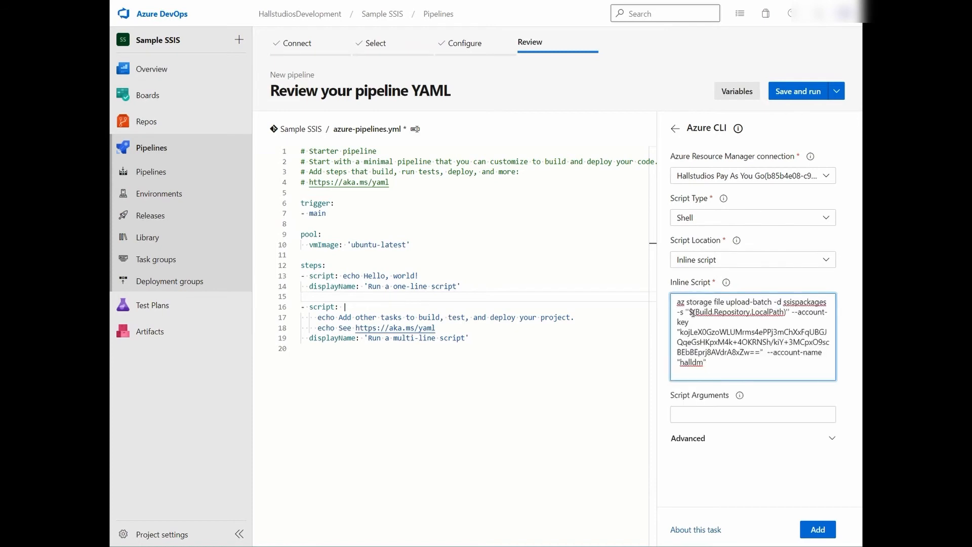
Step: Paste the 'az storage file upload-batch' command to ssispackages, add the task, and start Save and run
left_click_drag(788, 313, 691, 313)
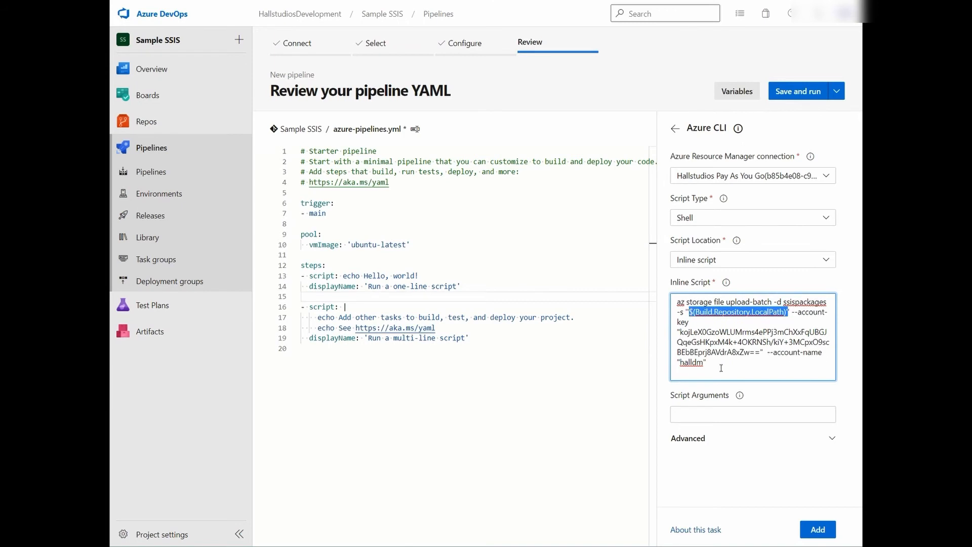
left_click(687, 306)
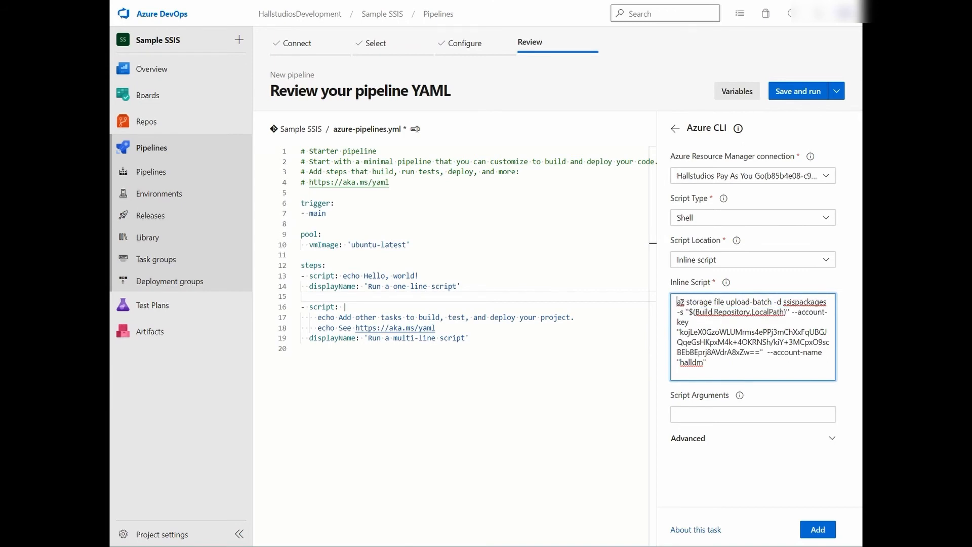
left_click_drag(677, 302, 826, 302)
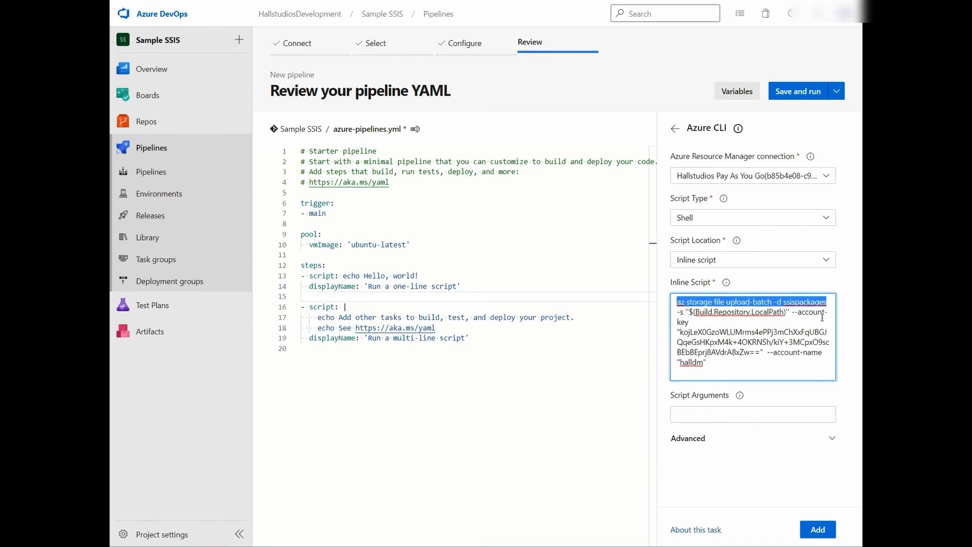
left_click(770, 323)
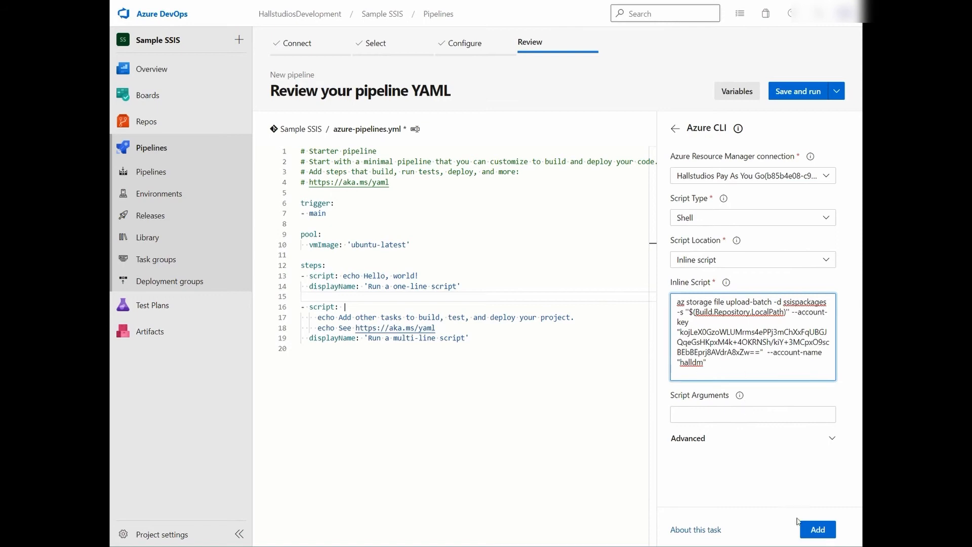
left_click(818, 529)
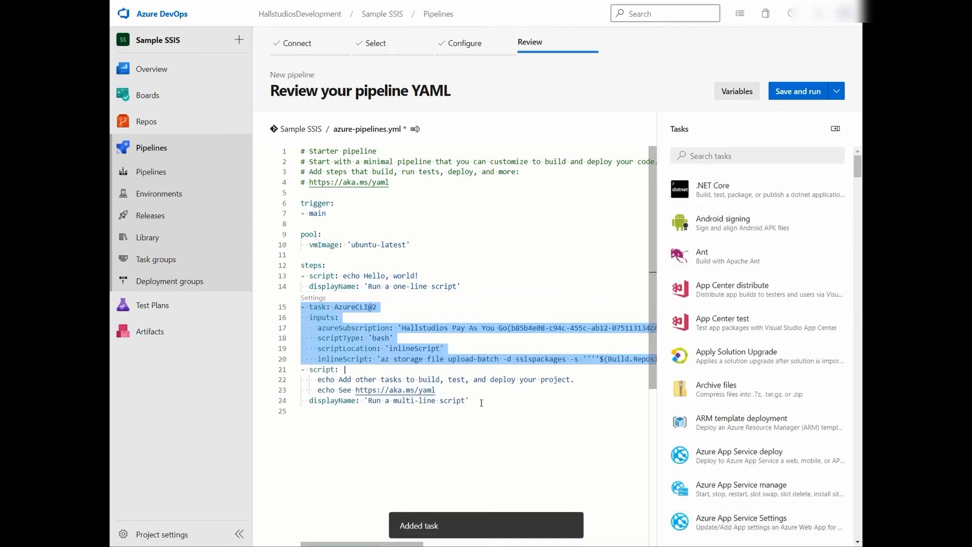
left_click(803, 93)
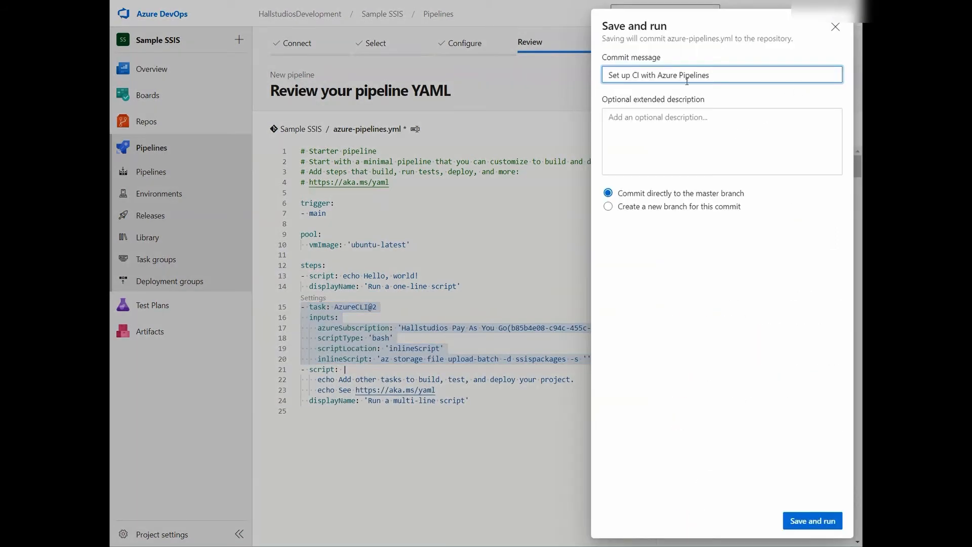
Step: Run the pipeline and permit the service connection so run #20210204.1 completes successfully
left_click(813, 522)
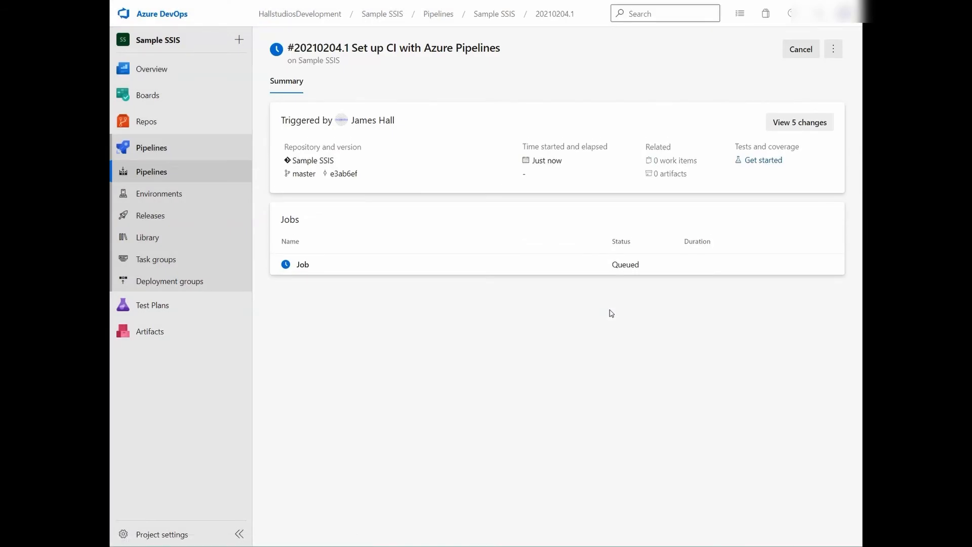
left_click(302, 264)
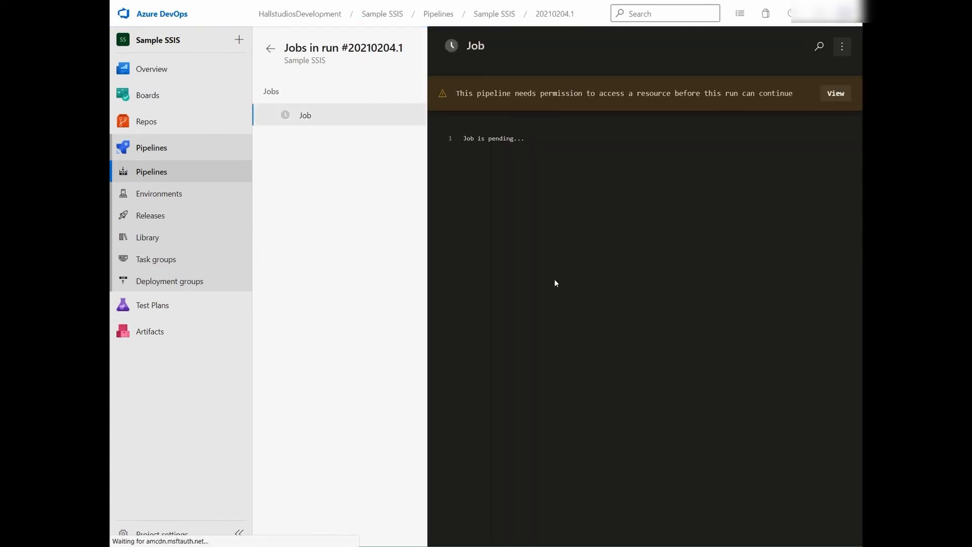
left_click(836, 93)
left_click(820, 61)
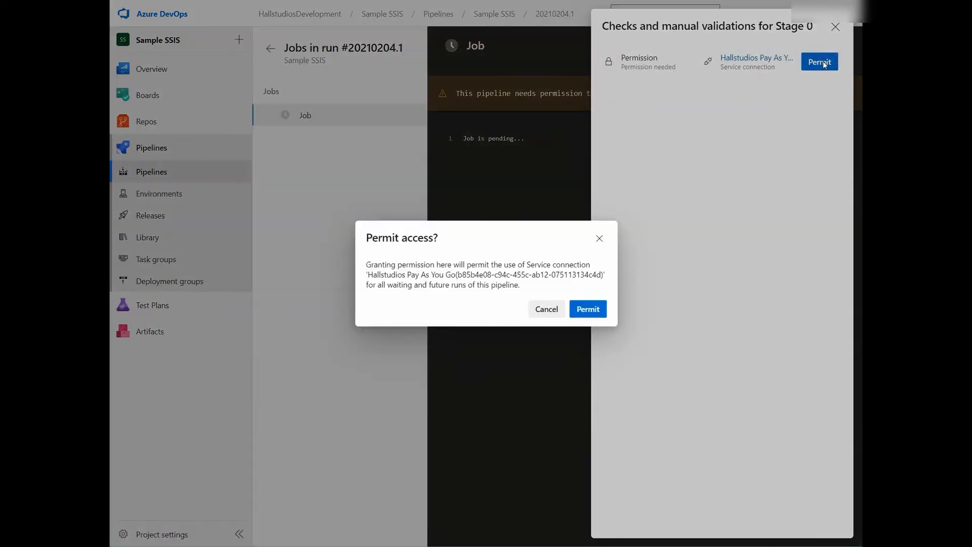
left_click(589, 309)
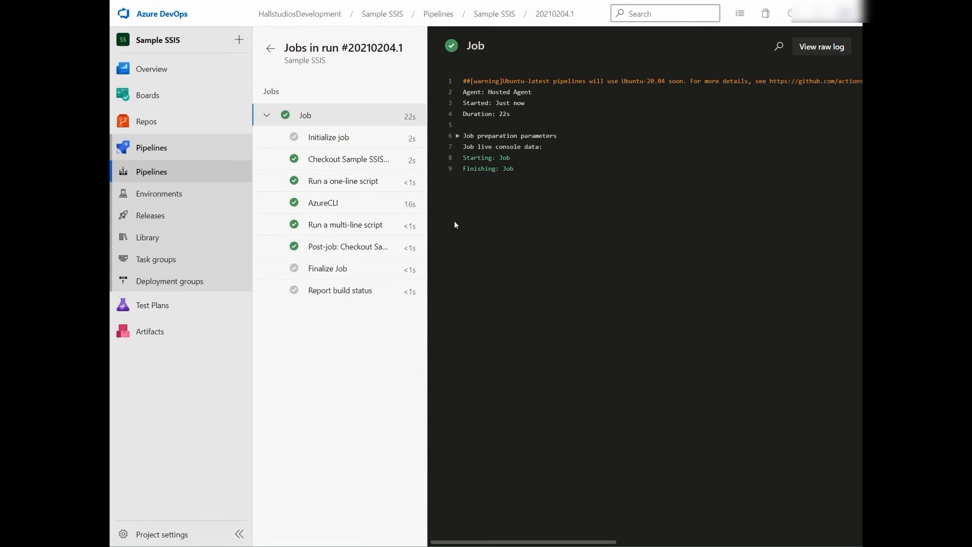
Step: Check the .ispac files in ssispackages under Sample SSIS/bin/Azure and bin/Development
left_click(170, 175)
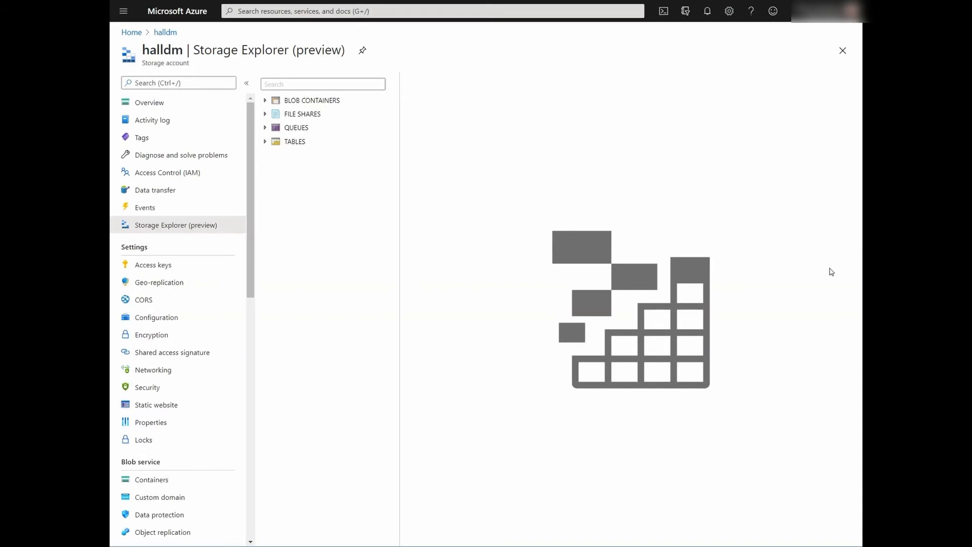
left_click(265, 115)
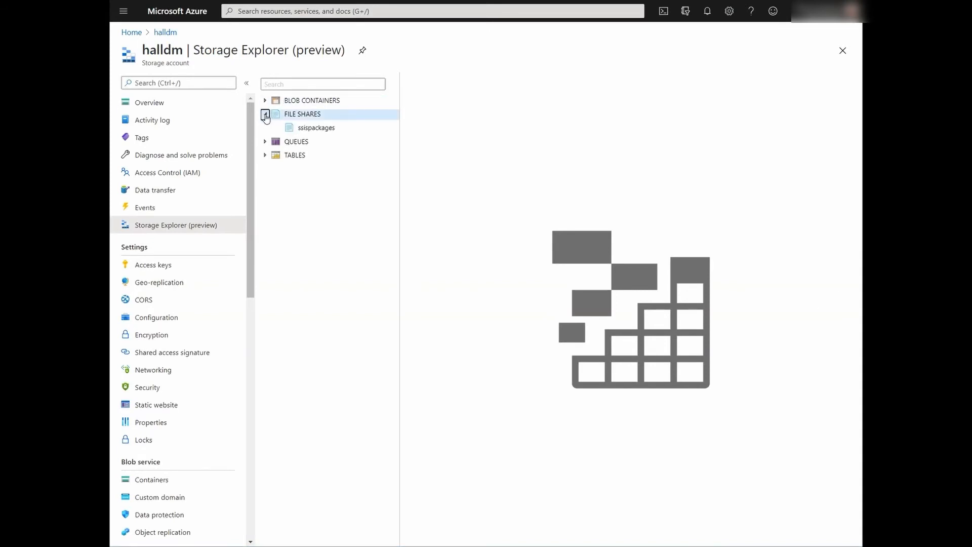
left_click(314, 128)
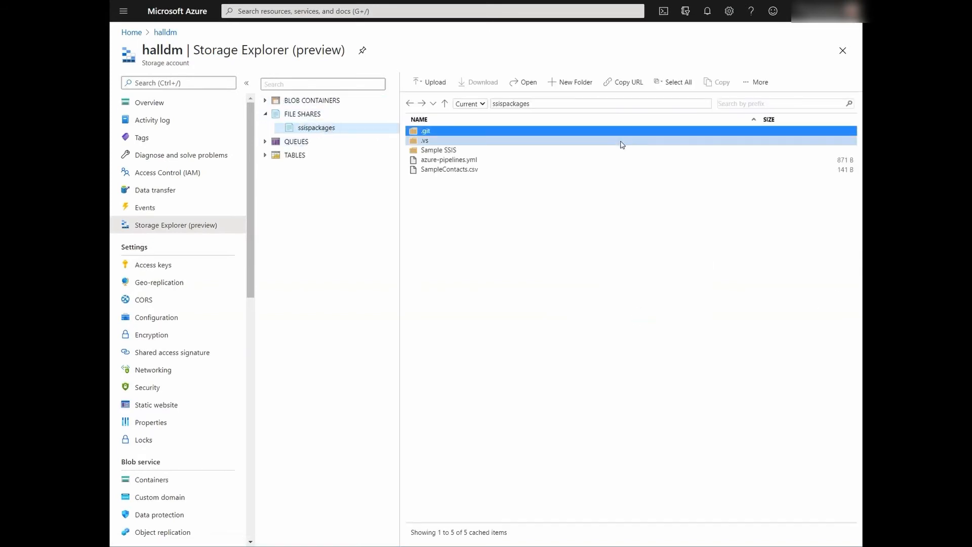
double_click(452, 150)
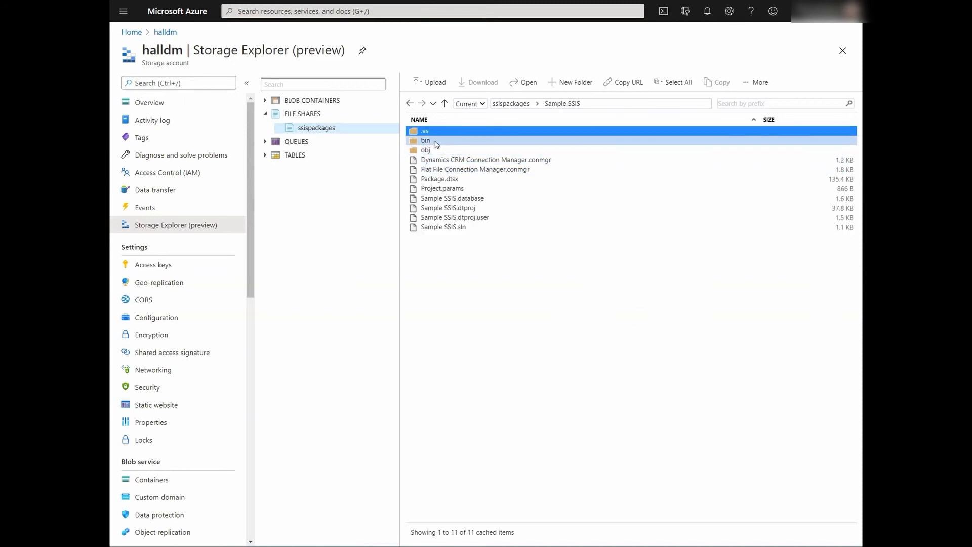
double_click(435, 142)
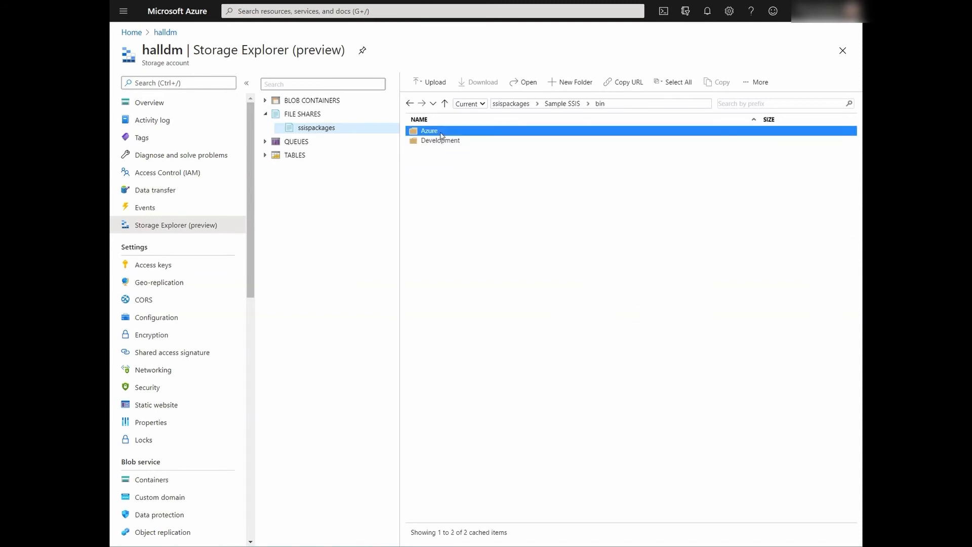
double_click(425, 132)
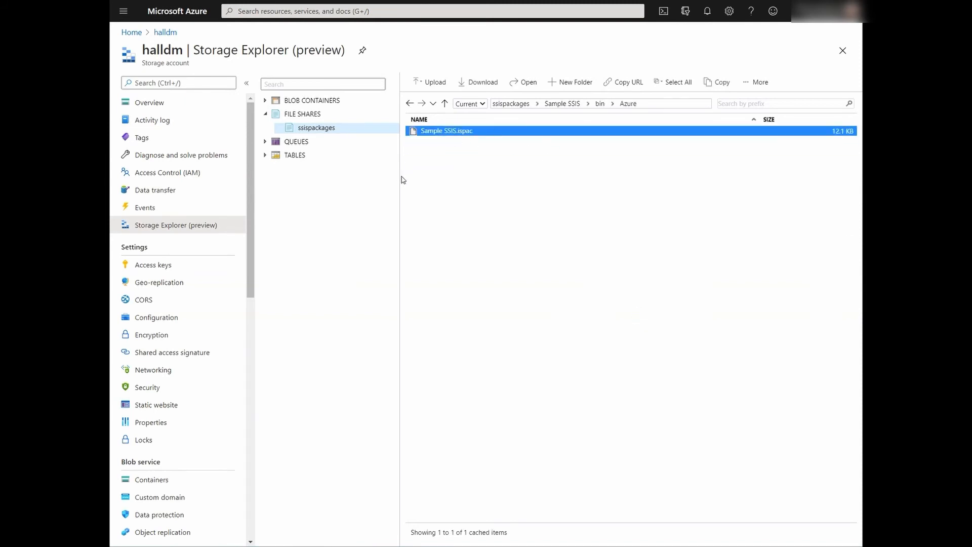
left_click(445, 104)
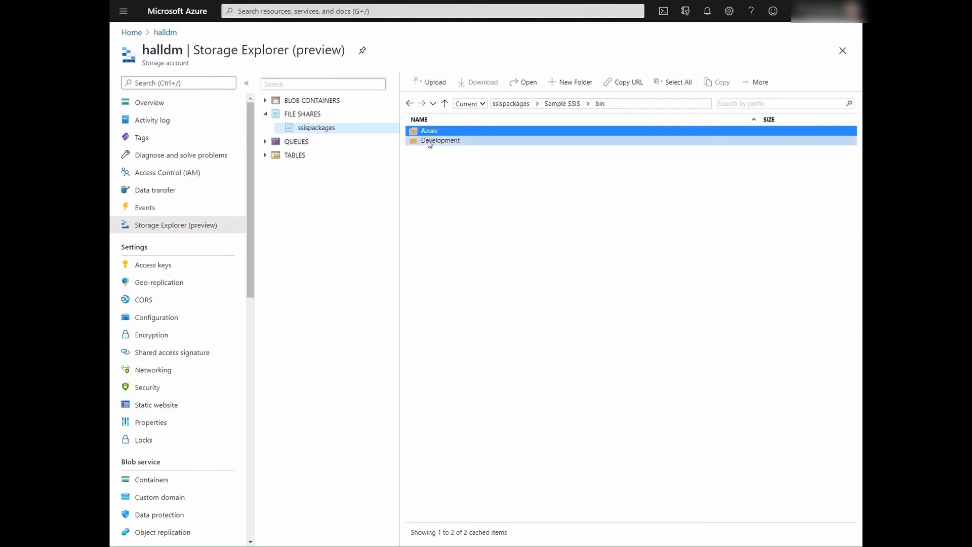
double_click(430, 140)
left_click(445, 103)
left_click(444, 104)
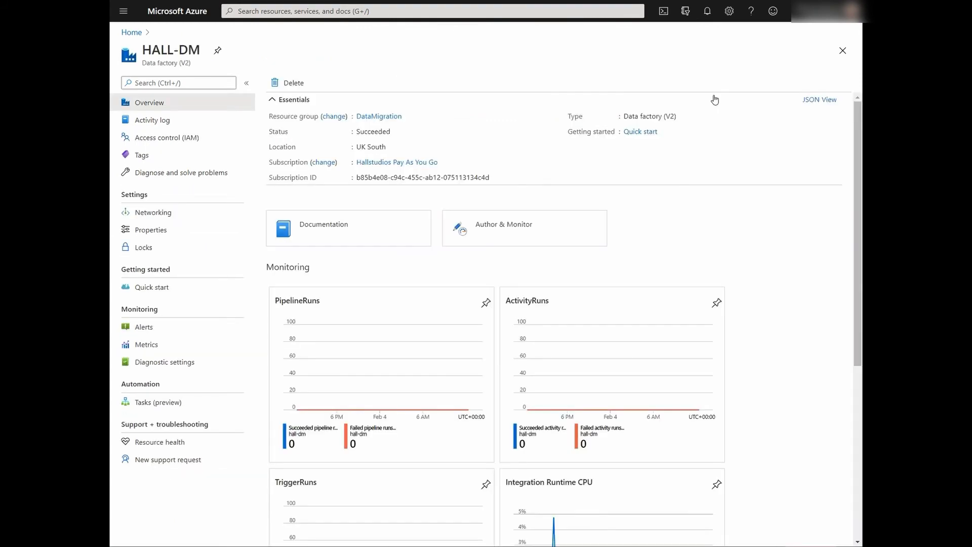
Step: Launch Author & Monitor for HALL-DM and add a new empty pipeline, pipeline1, under Pipelines
left_click(498, 229)
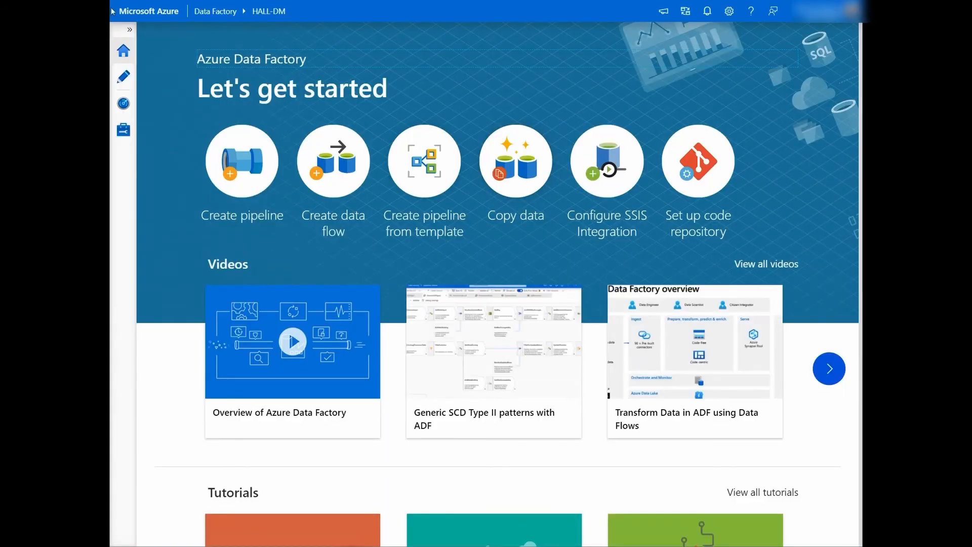
left_click(130, 29)
left_click(134, 81)
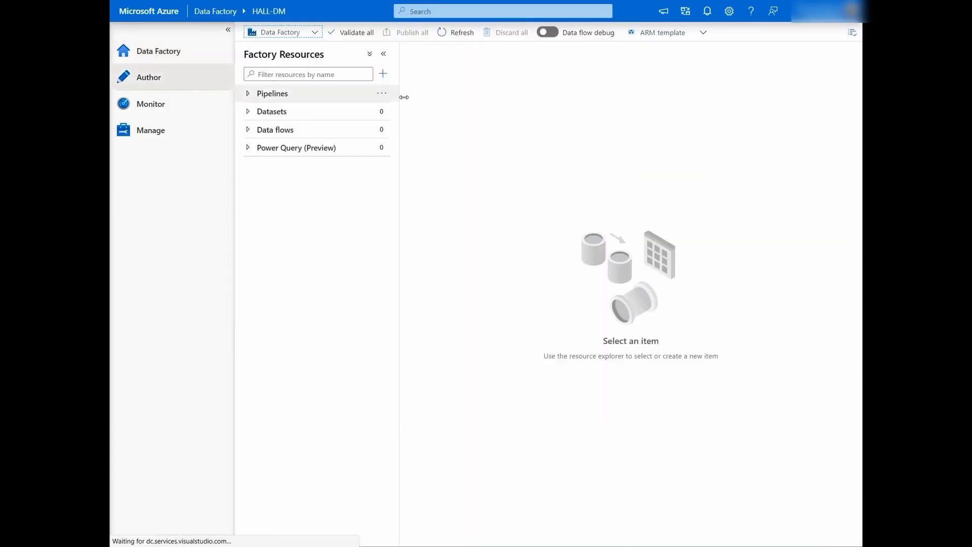
left_click(246, 94)
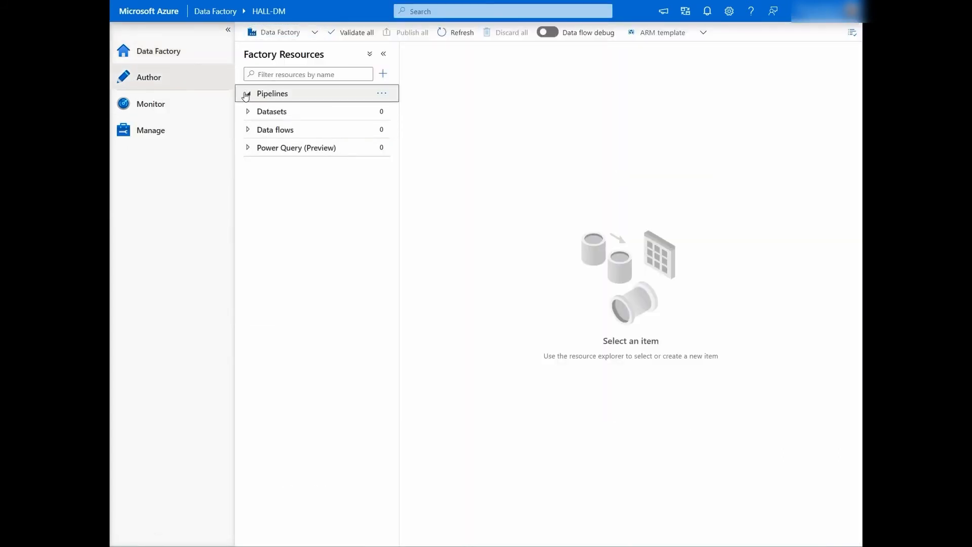
left_click(383, 74)
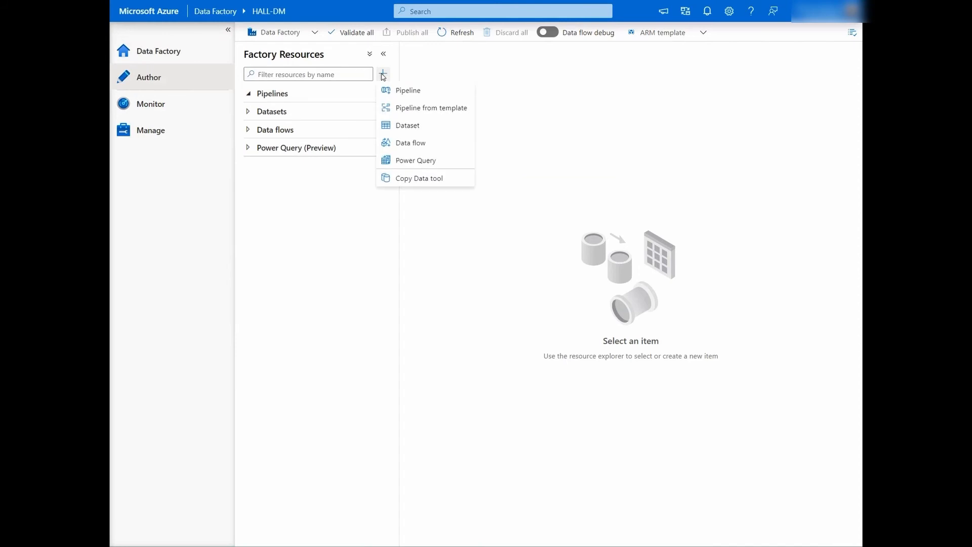
left_click(415, 91)
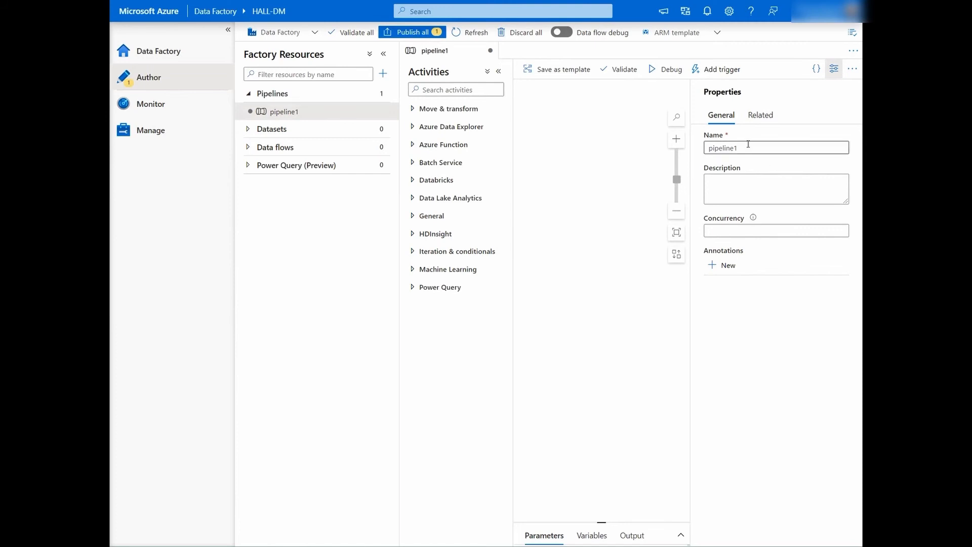
Step: Rename pipeline1 to 'Sample SSIS'
left_click_drag(747, 147, 710, 148)
type("Sample SSIS")
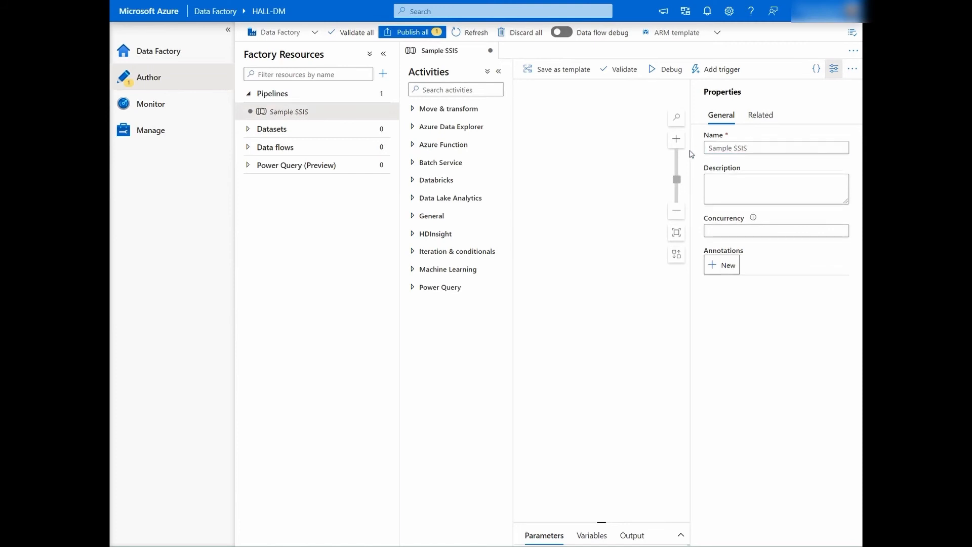
left_click(692, 154)
Step: Add an Execute SSIS package activity to the canvas and collapse the side panes
left_click(439, 89)
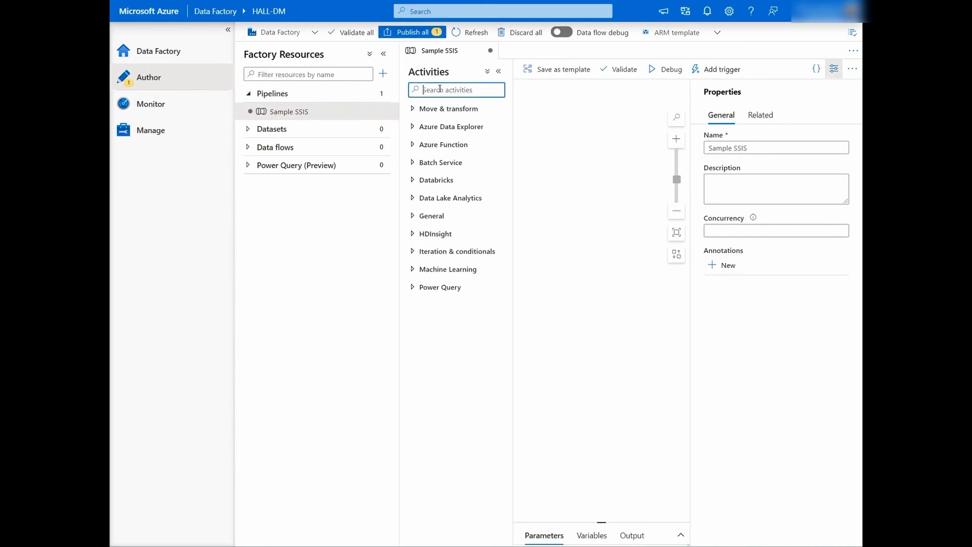
type("exec")
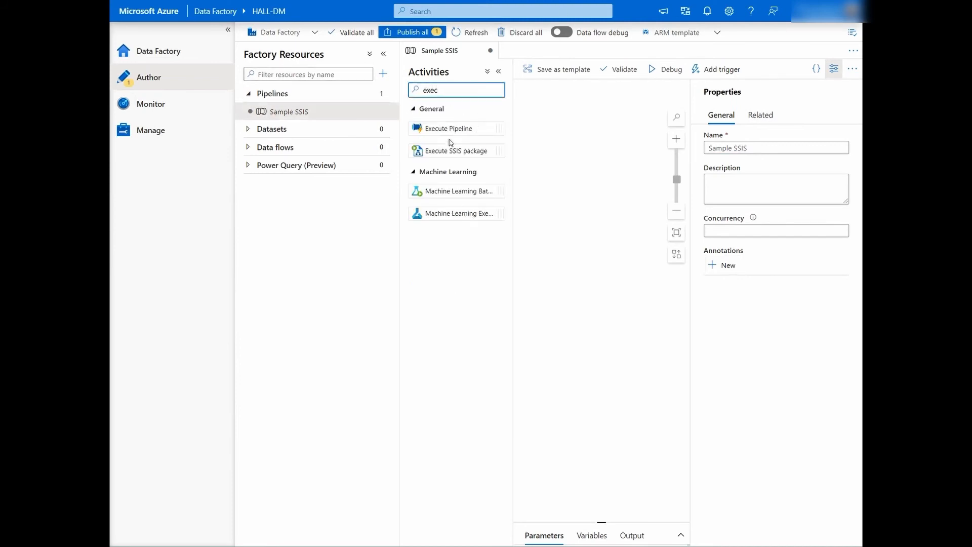
left_click_drag(433, 151, 571, 115)
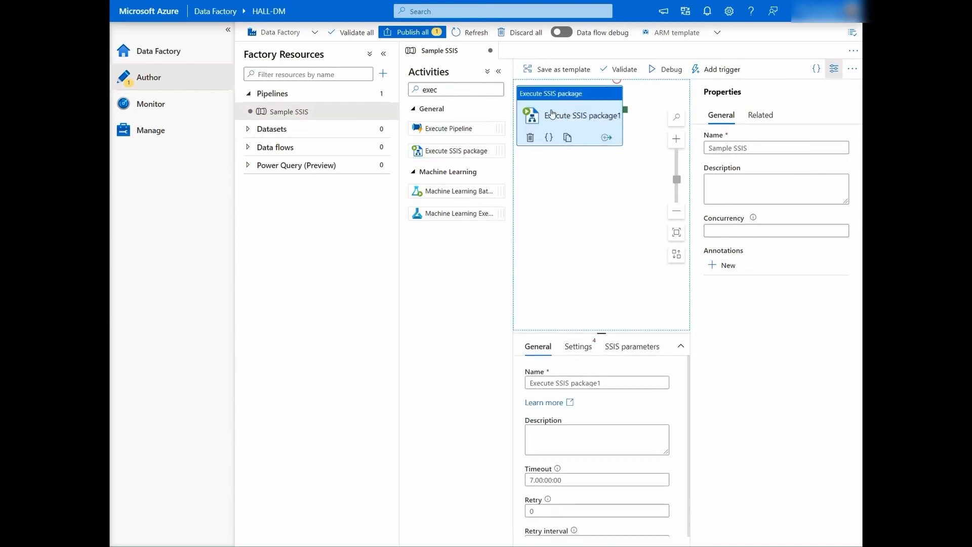
left_click(228, 30)
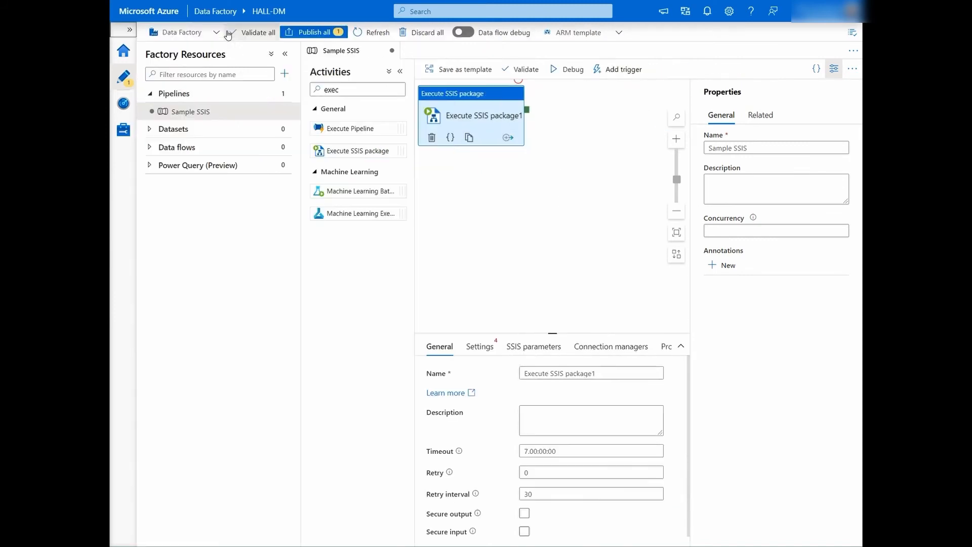
left_click(285, 54)
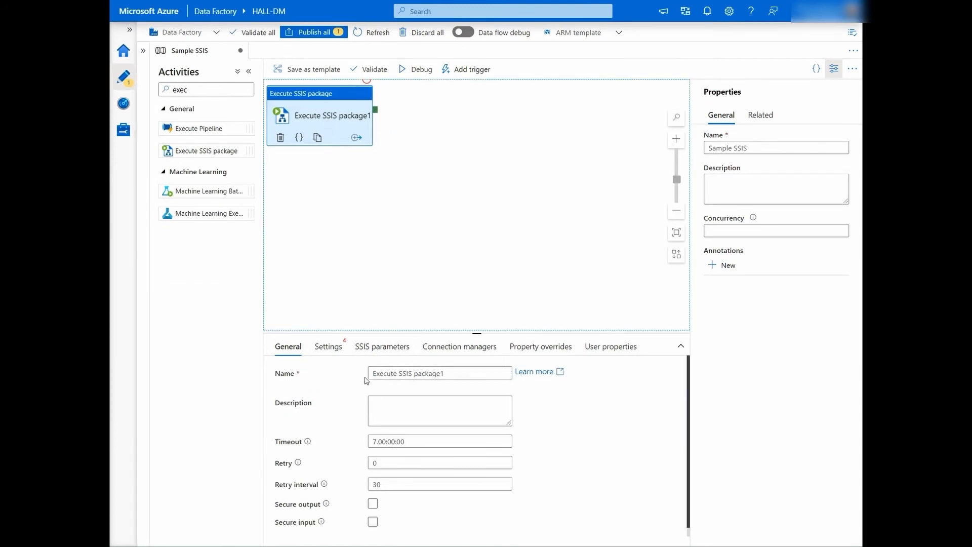
Step: Set the SSIS activity to run on HALL-DM-SSIS1 with package location File system (Project)
left_click(328, 350)
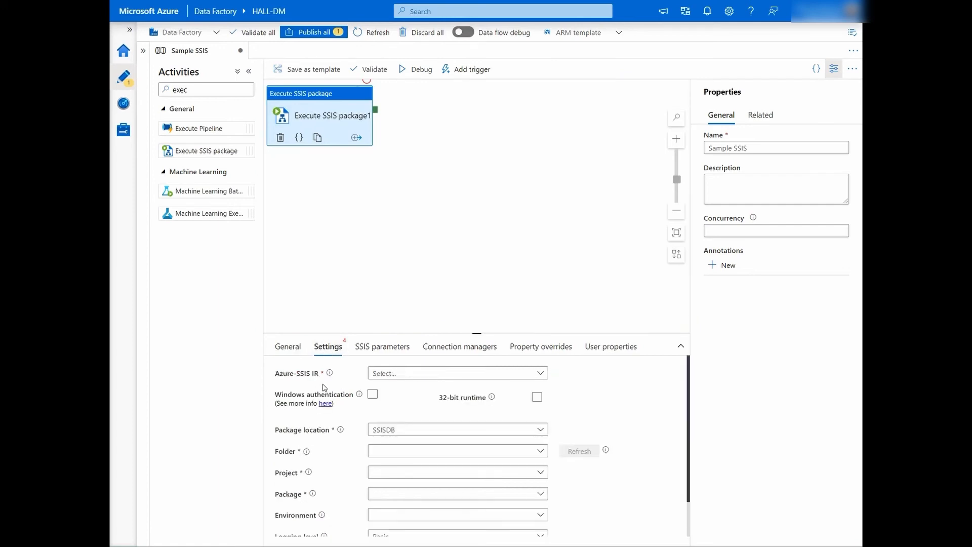
left_click(538, 375)
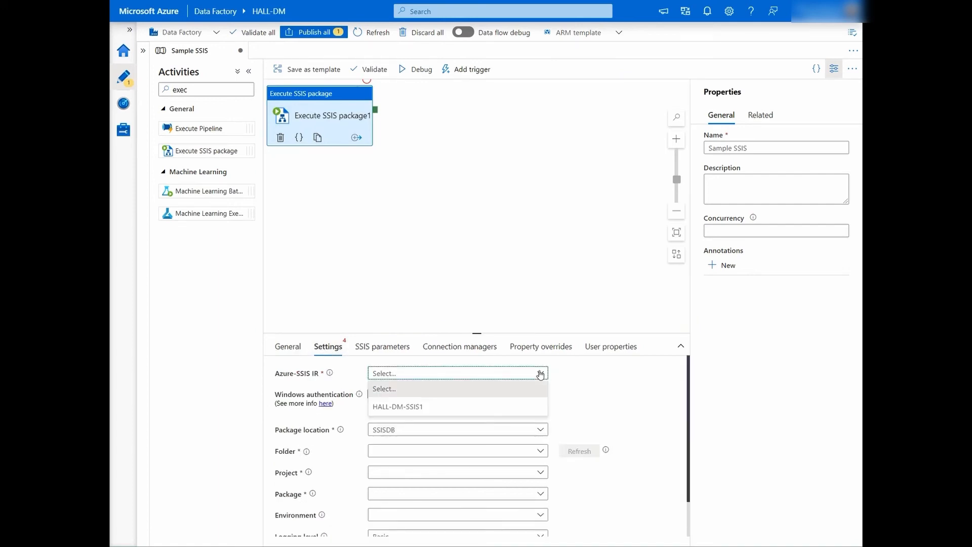
left_click(405, 406)
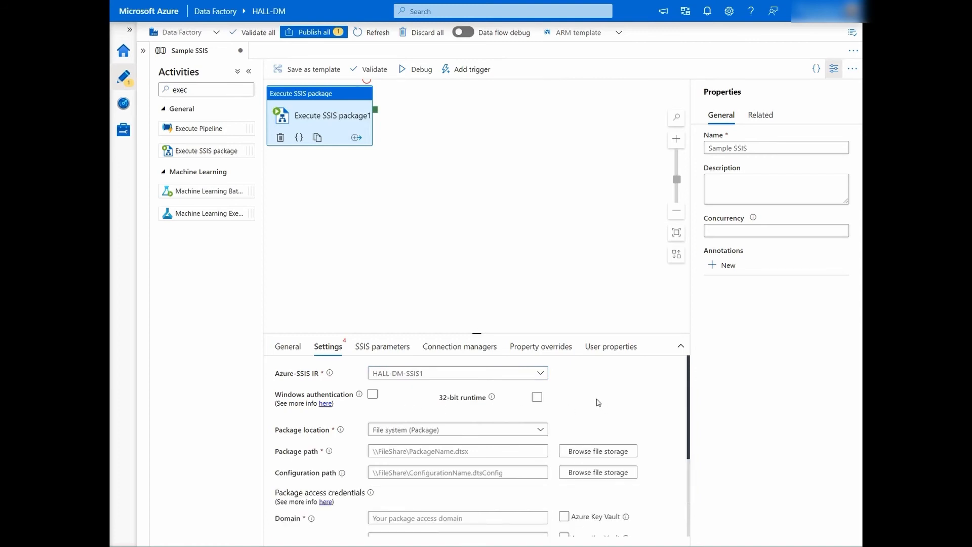
left_click(542, 430)
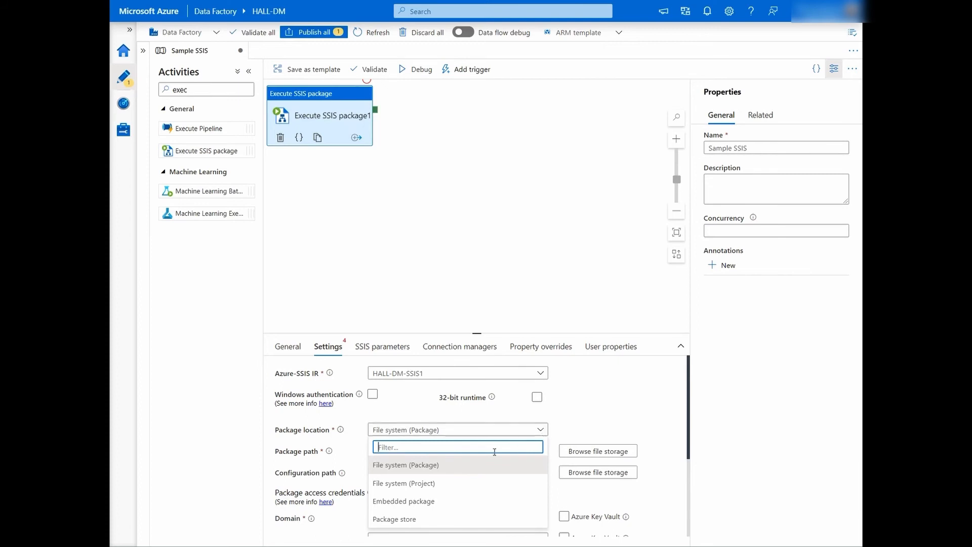
left_click(393, 484)
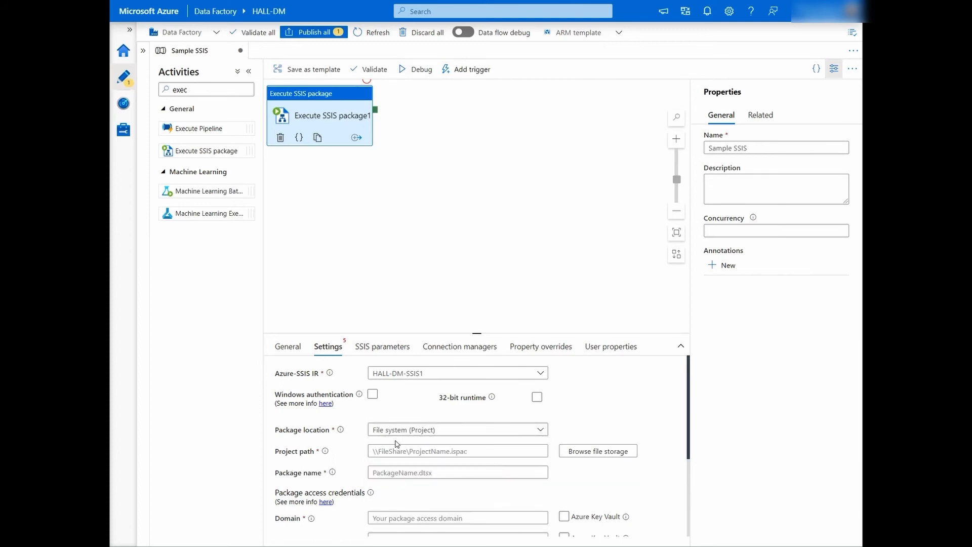
Step: Choose Sample SSIS.ispac from halldm's ssispackages/Sample SSIS/bin/Azure as the project path
left_click(590, 451)
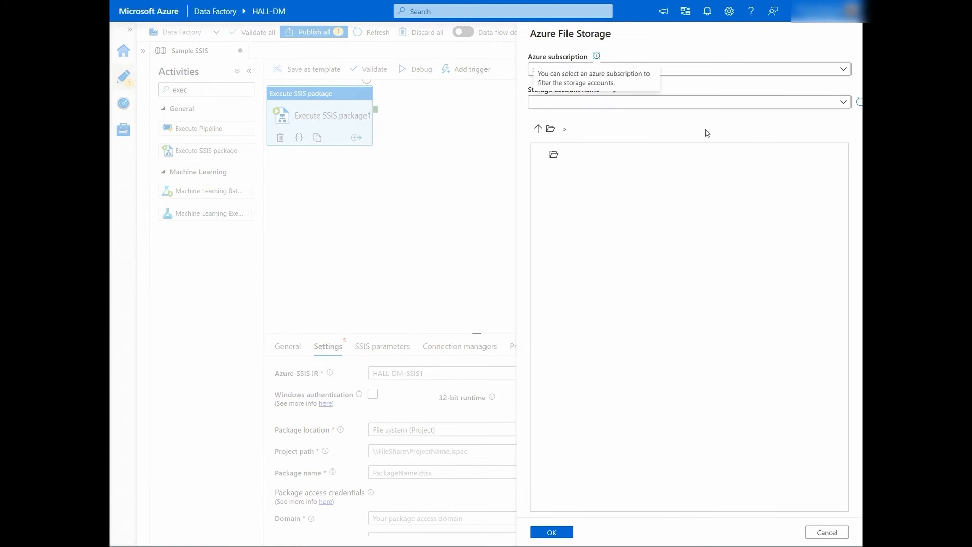
left_click(840, 69)
left_click(692, 100)
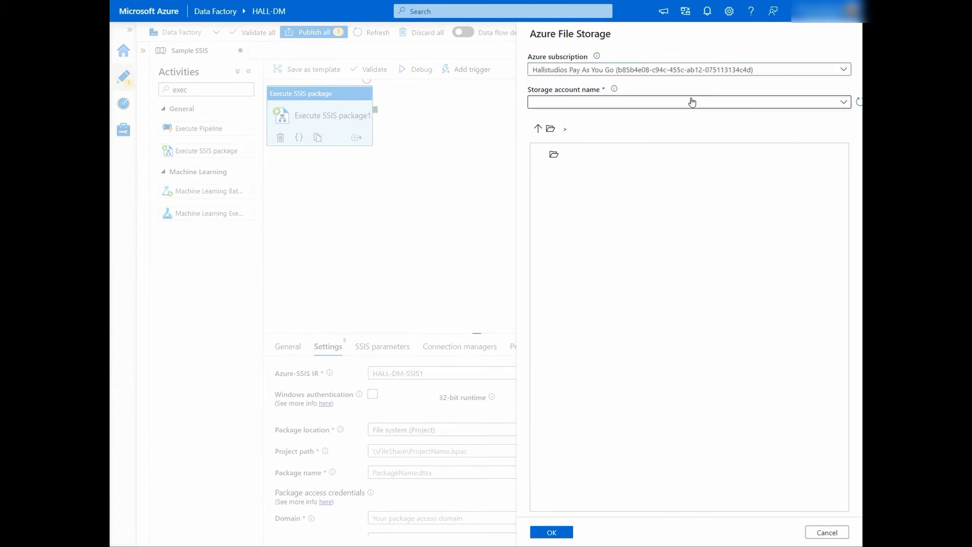
left_click(844, 102)
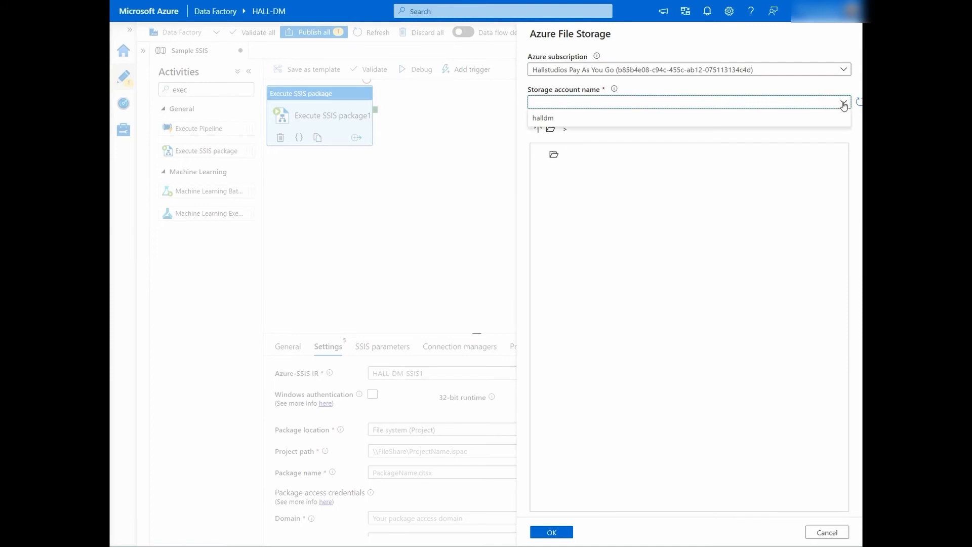
left_click(571, 120)
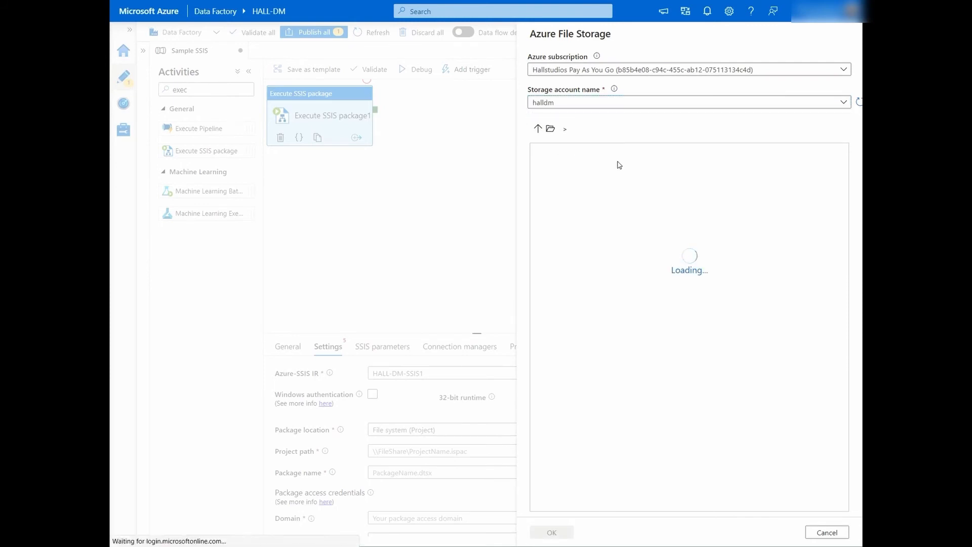
double_click(586, 174)
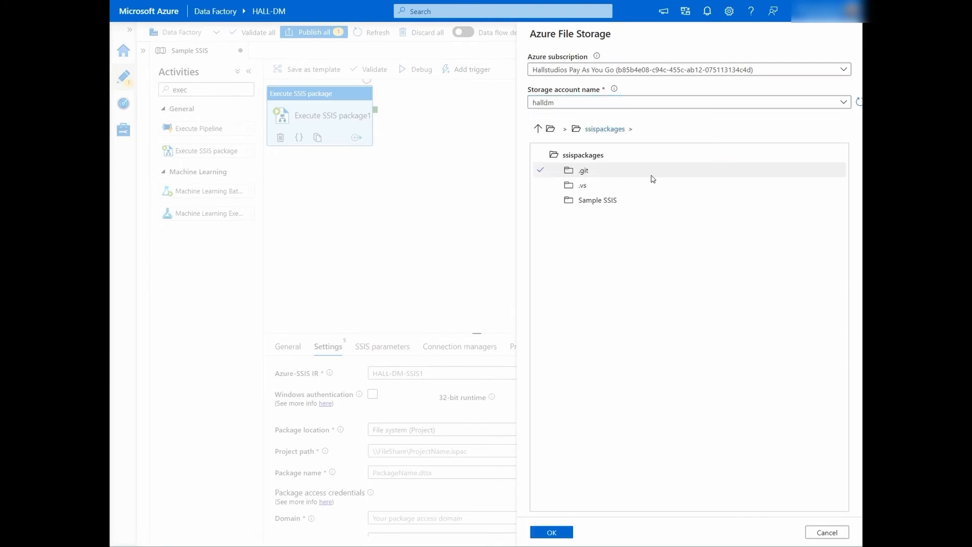
double_click(592, 200)
left_click(578, 188)
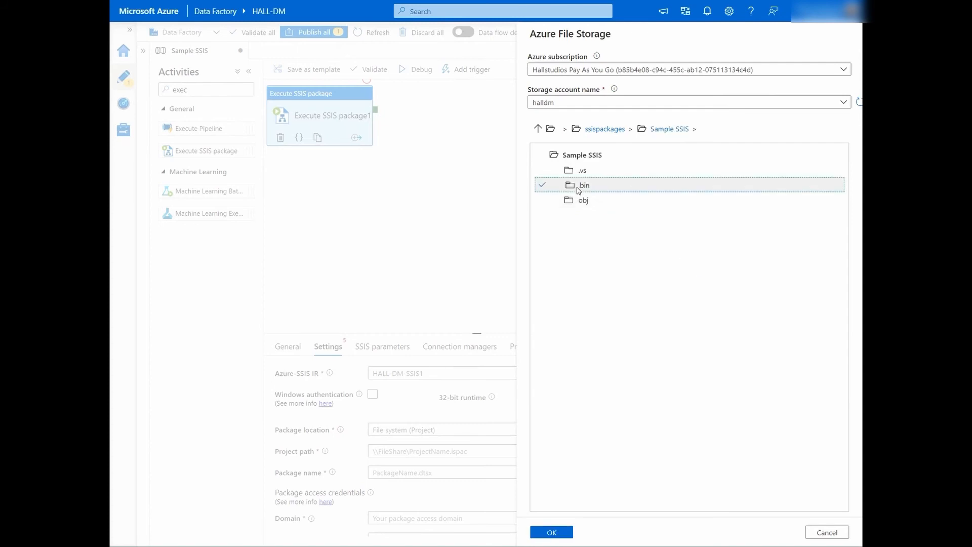
double_click(579, 187)
double_click(575, 169)
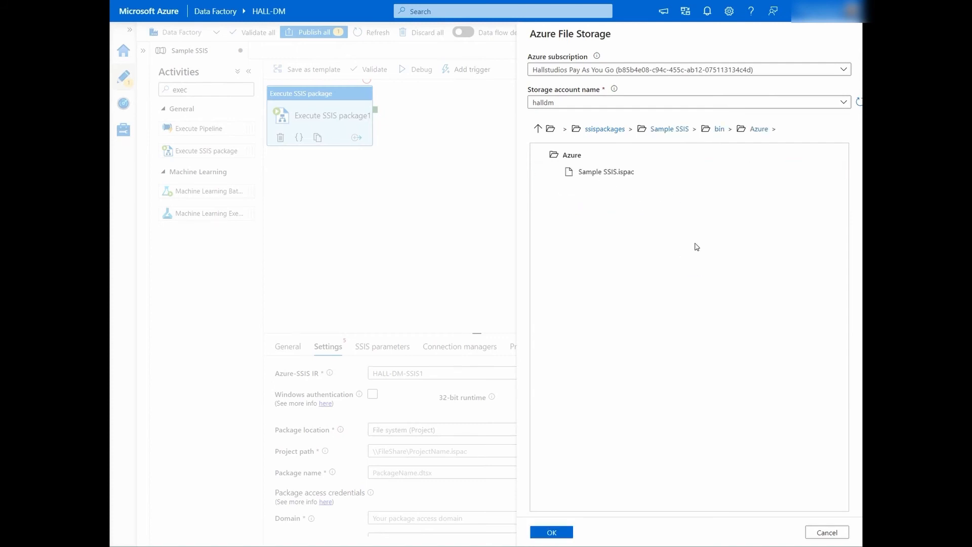
left_click(594, 177)
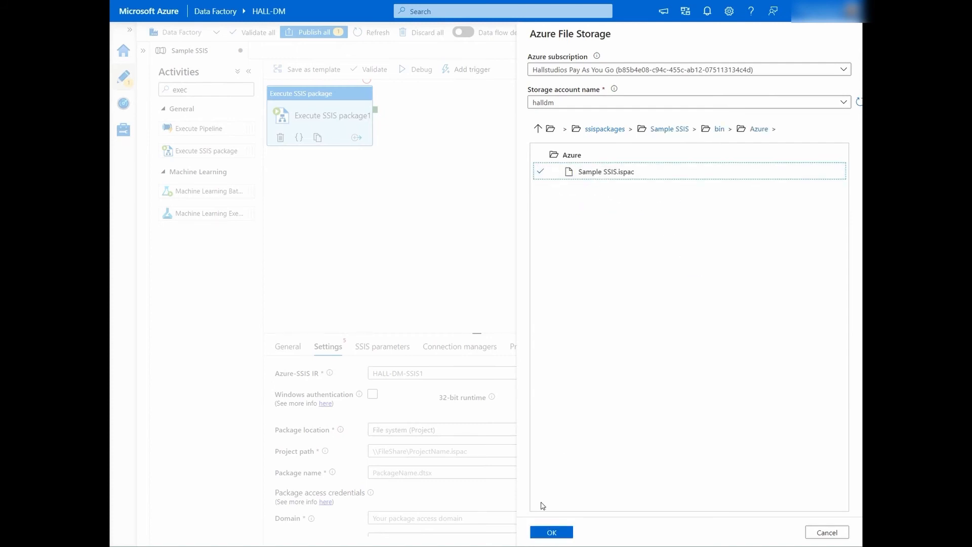
left_click(552, 532)
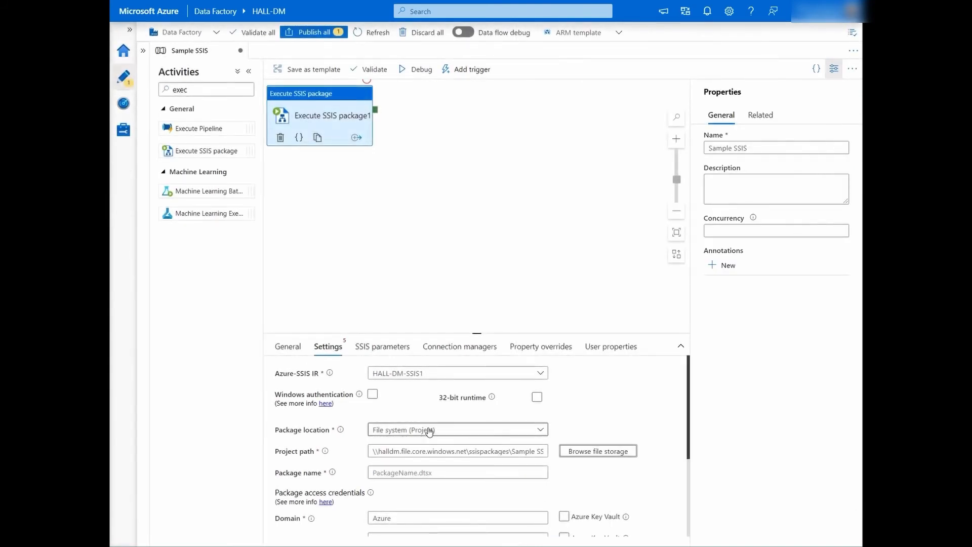
Step: Set the package name to Package.dtsx
left_click(401, 473)
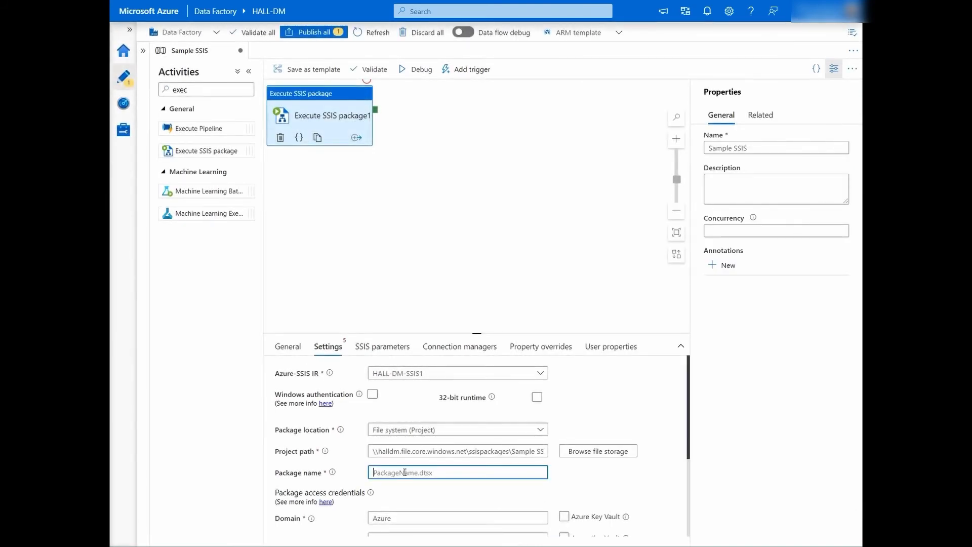
type("Package.dtsx")
left_click(587, 480)
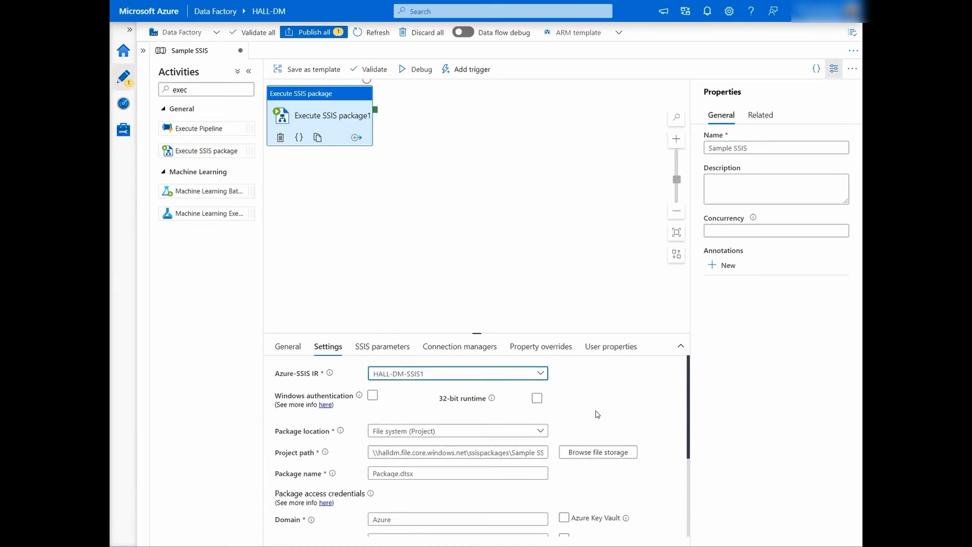
Step: Enter the package encryption password
scroll(578, 419, "down", 3)
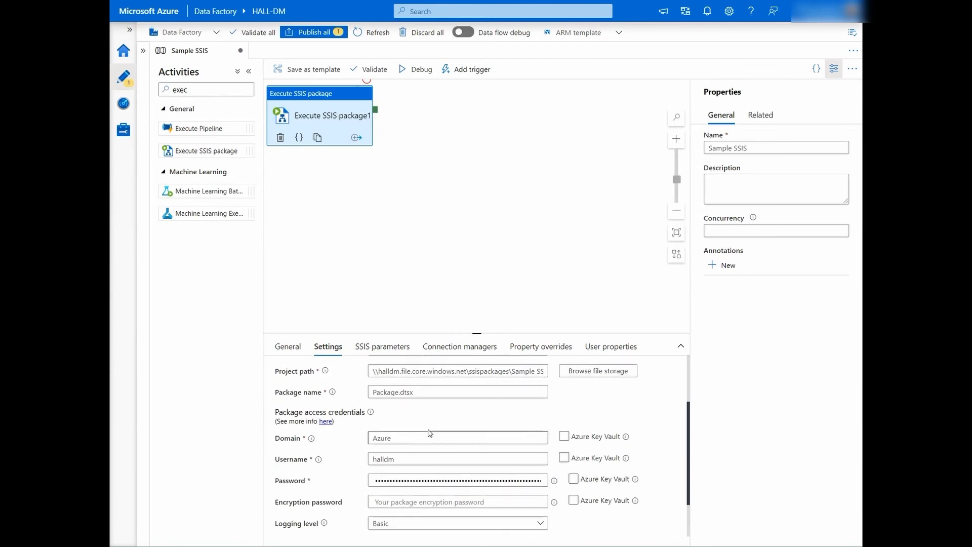
scroll(428, 499, "down", 1)
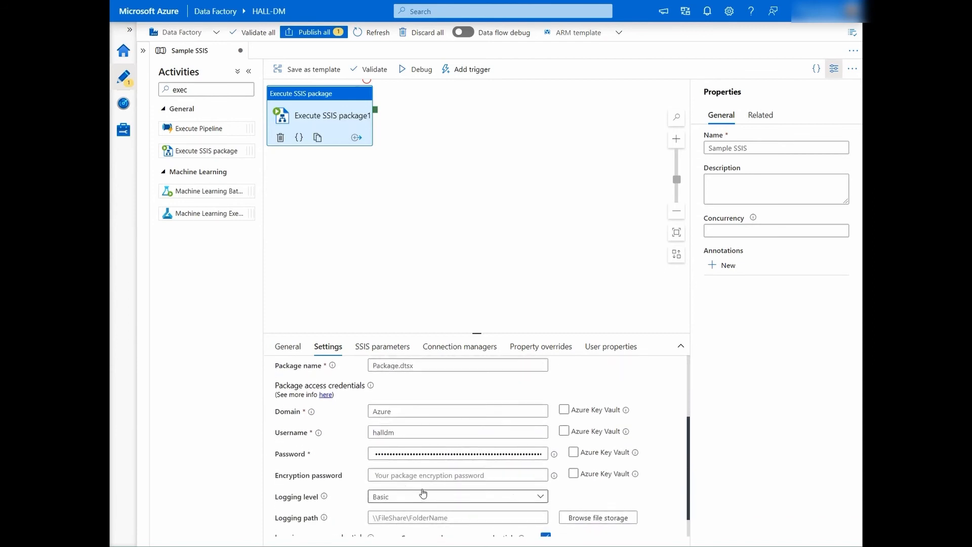
left_click(400, 475)
type("••")
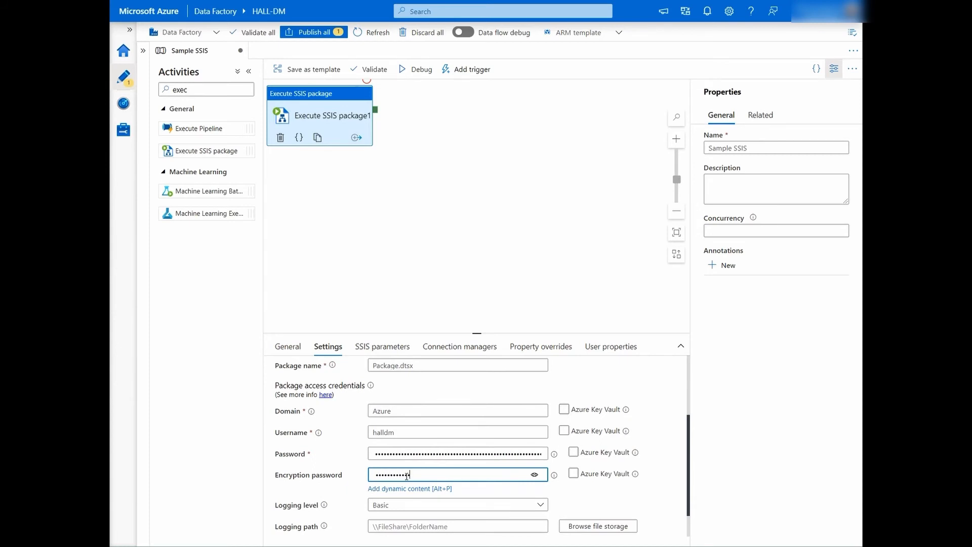
key("Tab")
scroll(340, 443, "down", 1)
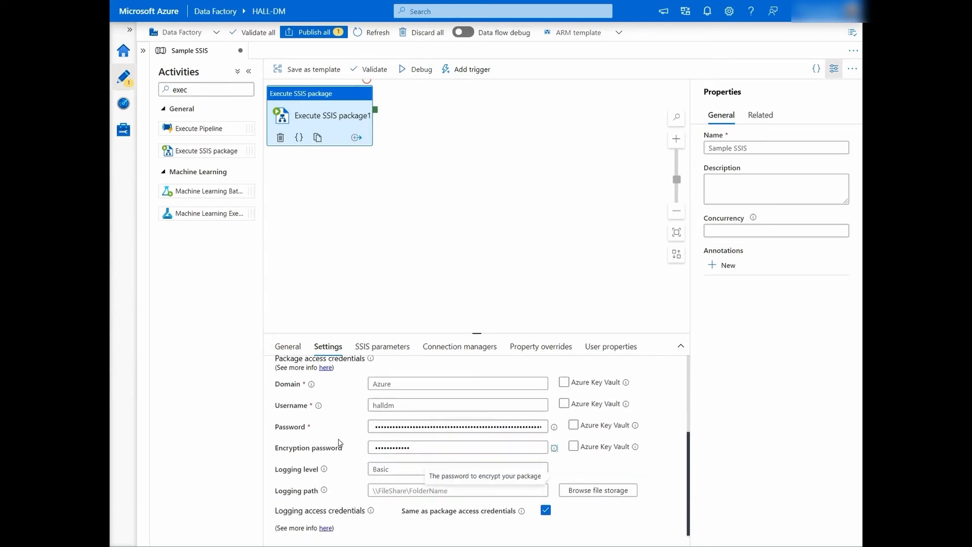
Step: Set the logging path to \\halldm.file.core.windows.net\ssispackages under the Hallstudios Pay As You Go subscription
left_click(585, 492)
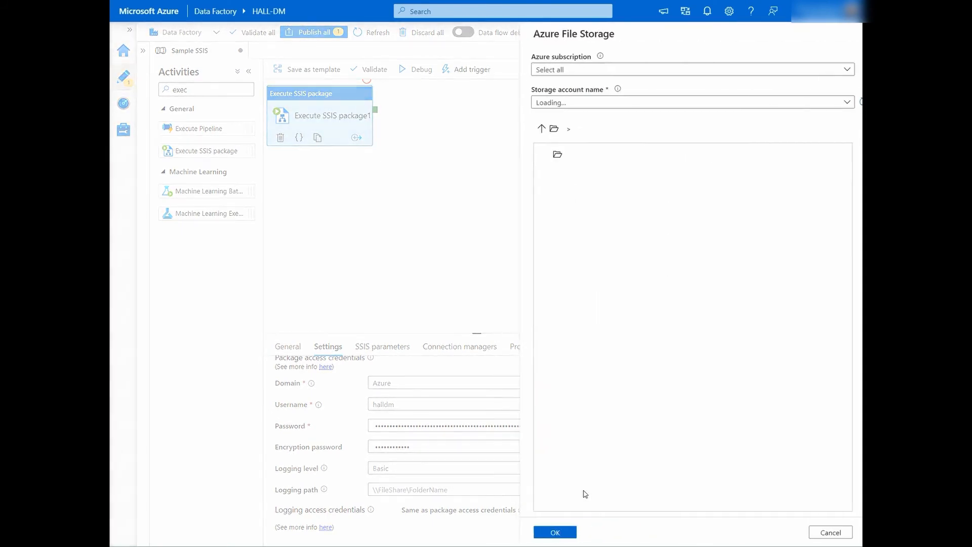
left_click(744, 69)
left_click(698, 83)
left_click(662, 105)
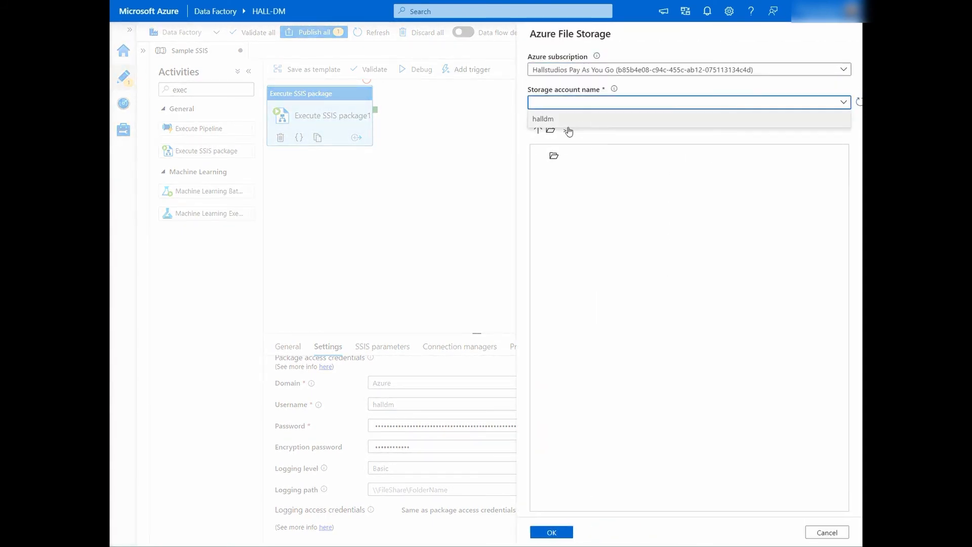
left_click(548, 119)
left_click(582, 173)
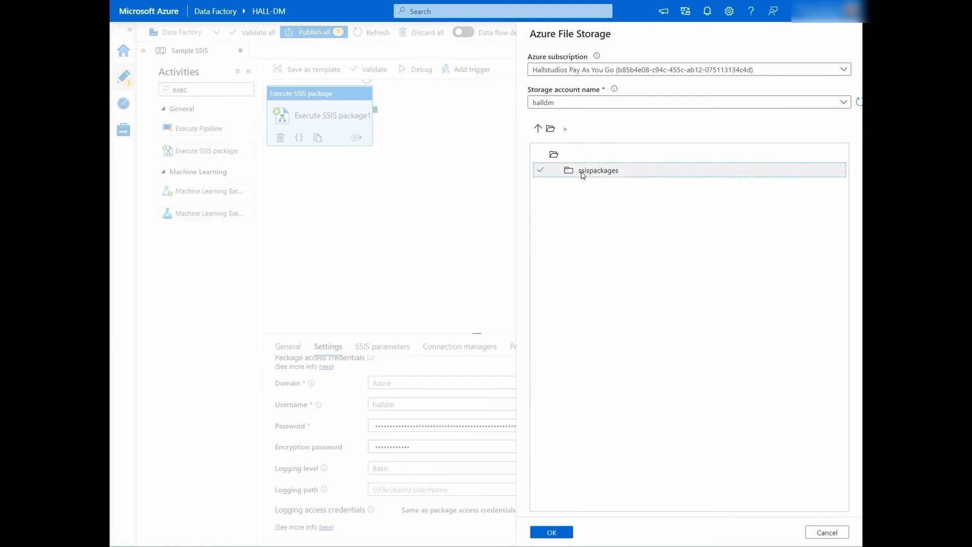
double_click(582, 173)
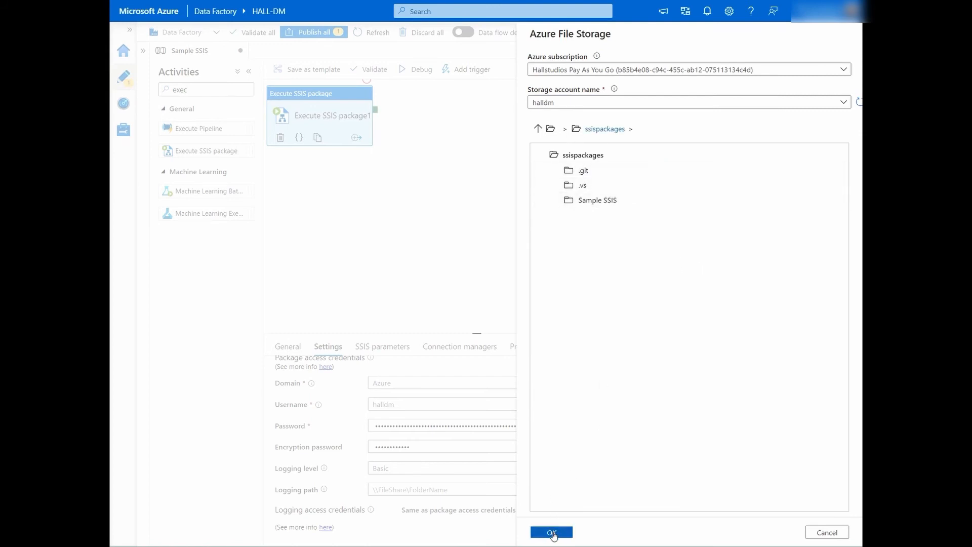
left_click(552, 532)
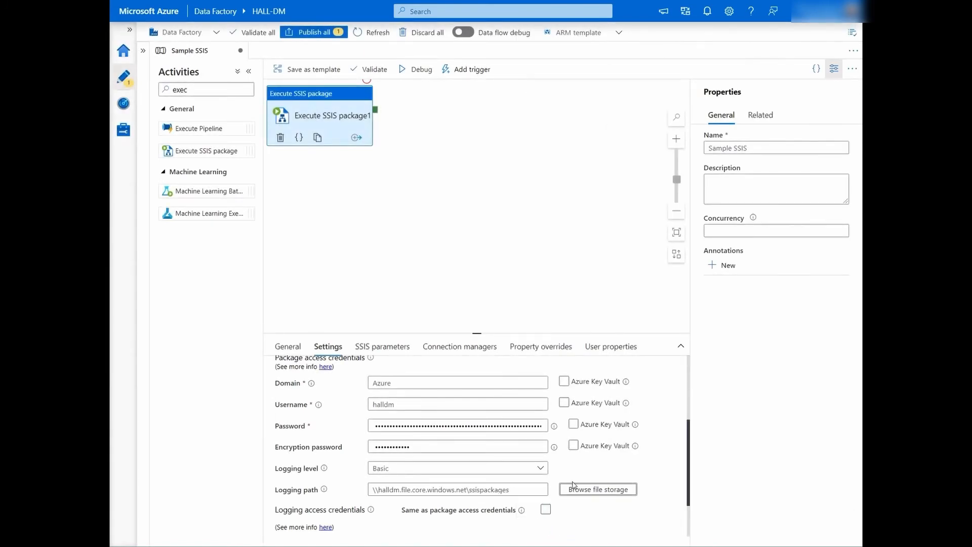
scroll(553, 517, "down", 1)
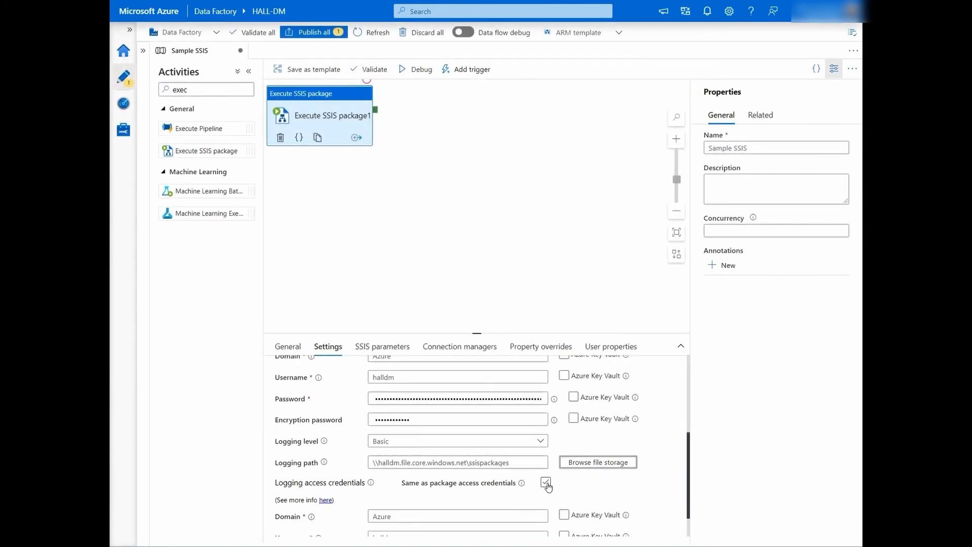
scroll(557, 489, "down", 1)
scroll(658, 472, "down", 1)
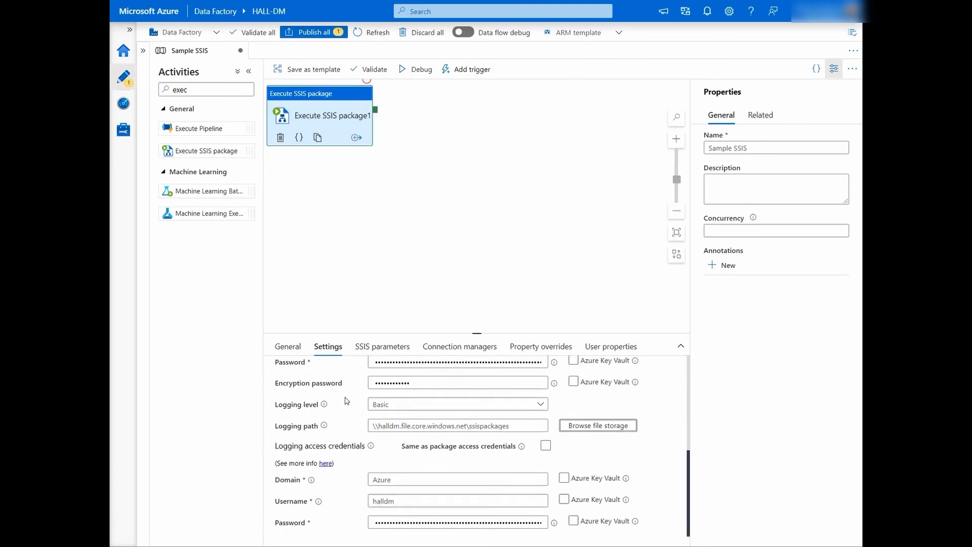
Step: Add a Project-scope SSIS parameter FilePath whose value is the pasted SampleContacts.csv share path
left_click(382, 349)
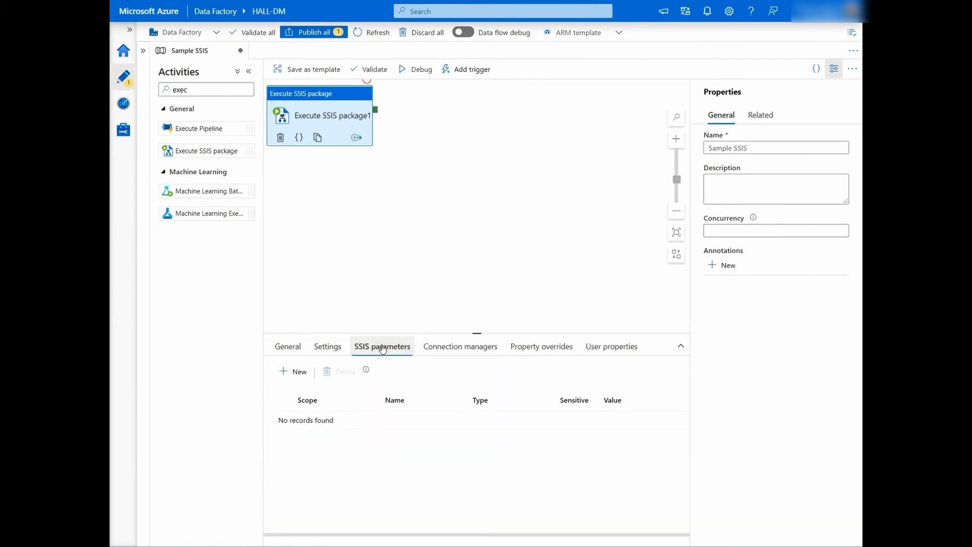
left_click(300, 374)
left_click(355, 428)
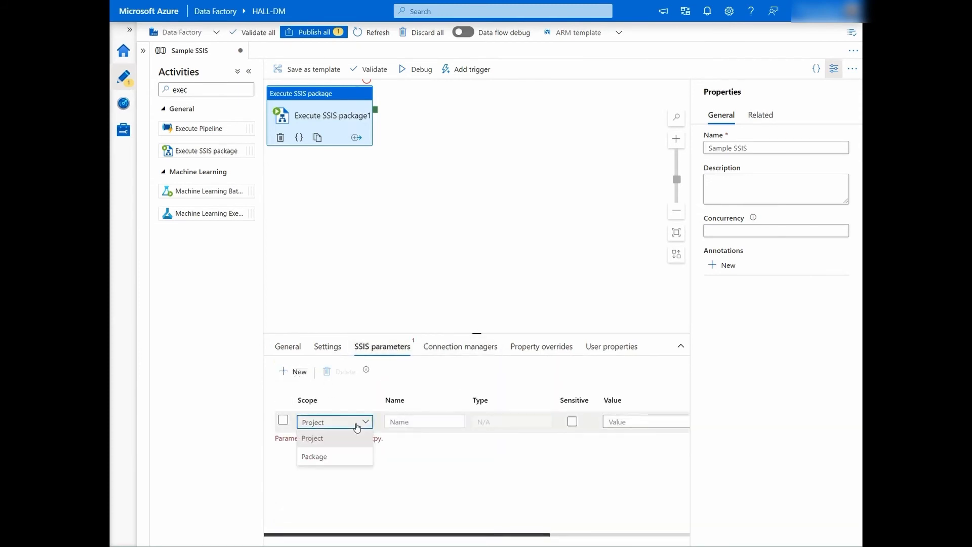
left_click(360, 425)
left_click(422, 420)
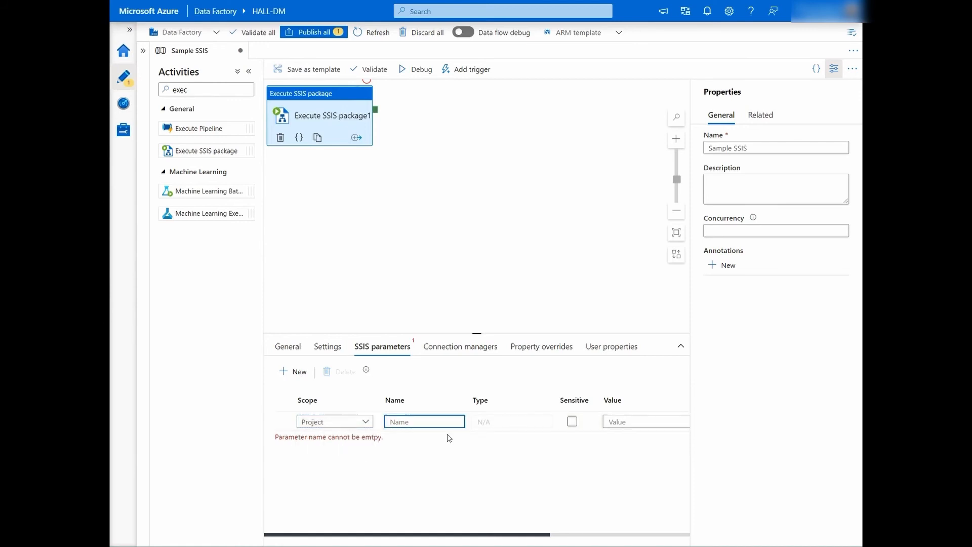
type("FilePat")
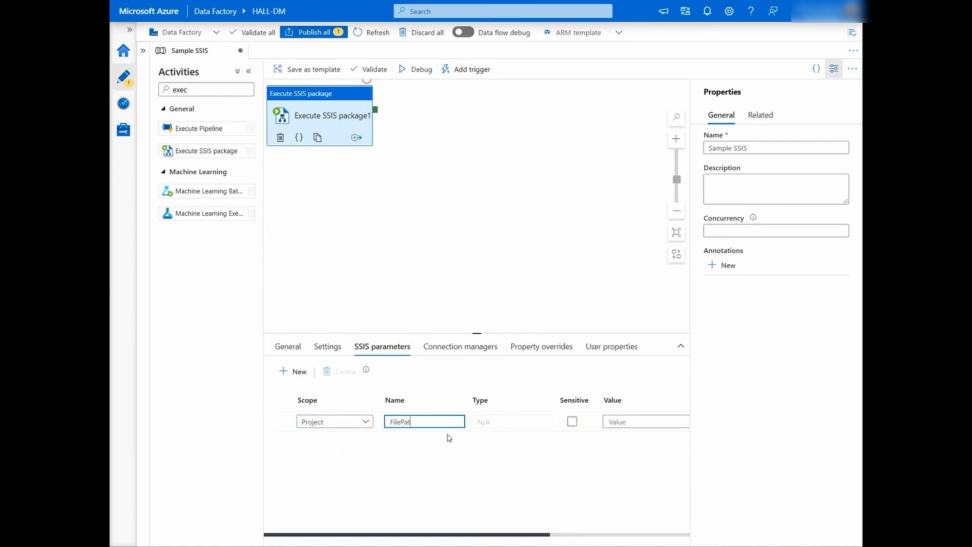
type("h")
key("Tab")
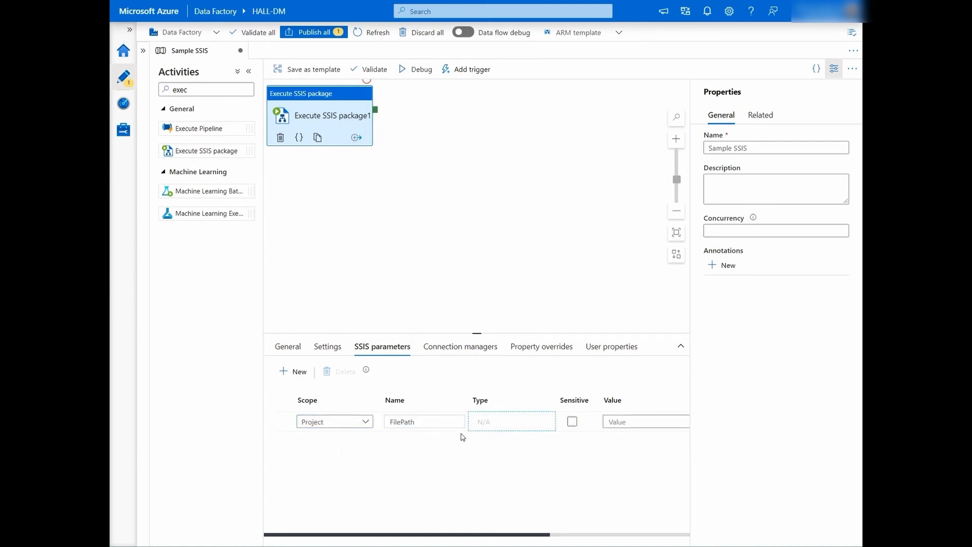
left_click(615, 423)
key("ctrl+v")
key("Tab")
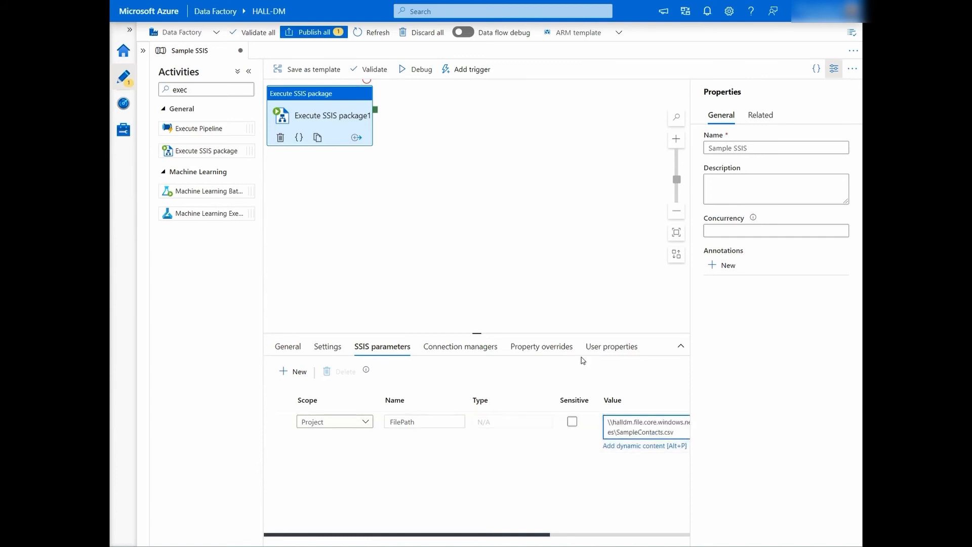
left_click_drag(514, 535, 357, 535)
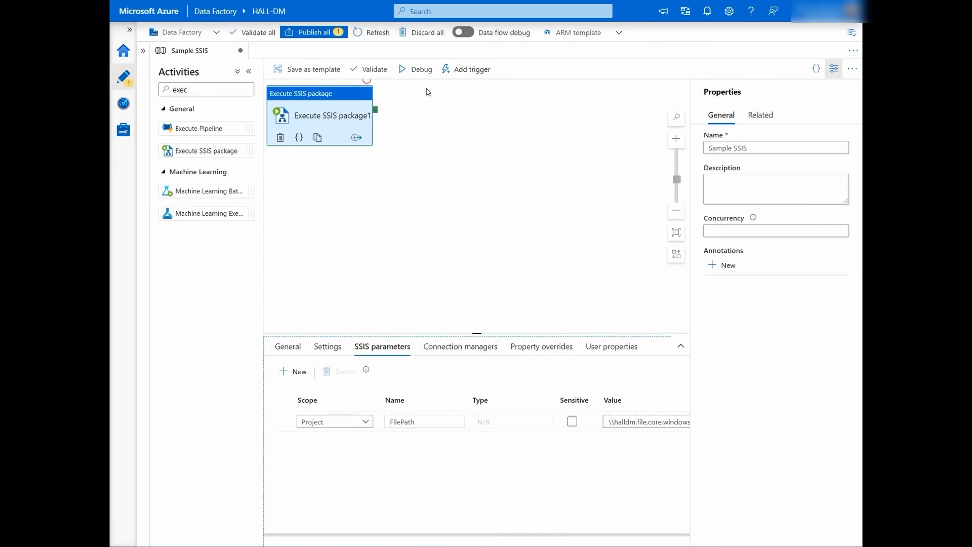
Step: Validate the Sample SSIS pipeline and start a debug run
left_click(374, 71)
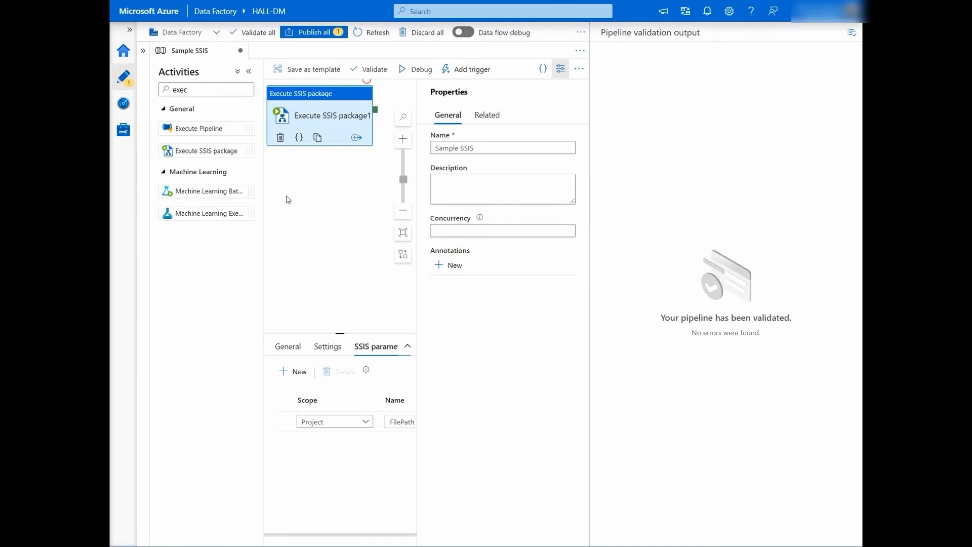
left_click(413, 71)
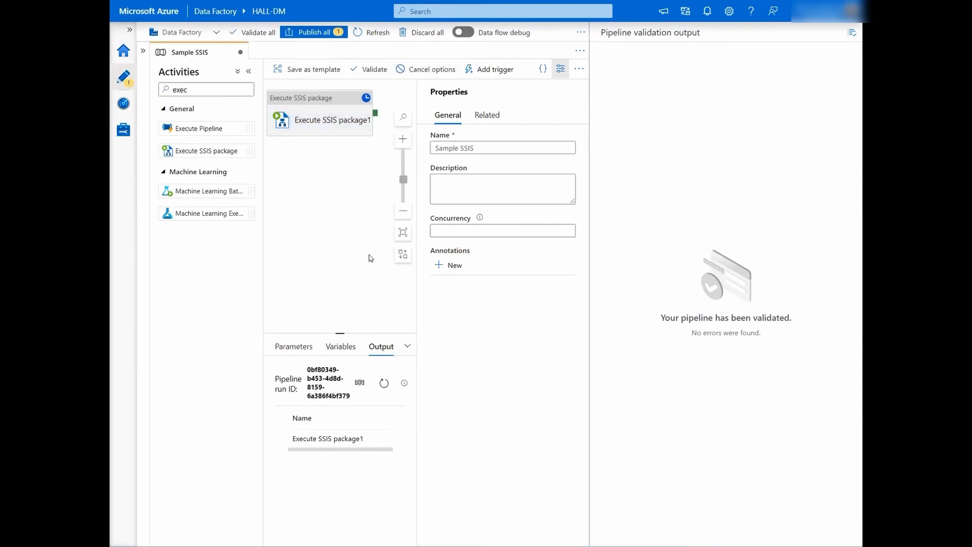
left_click(852, 33)
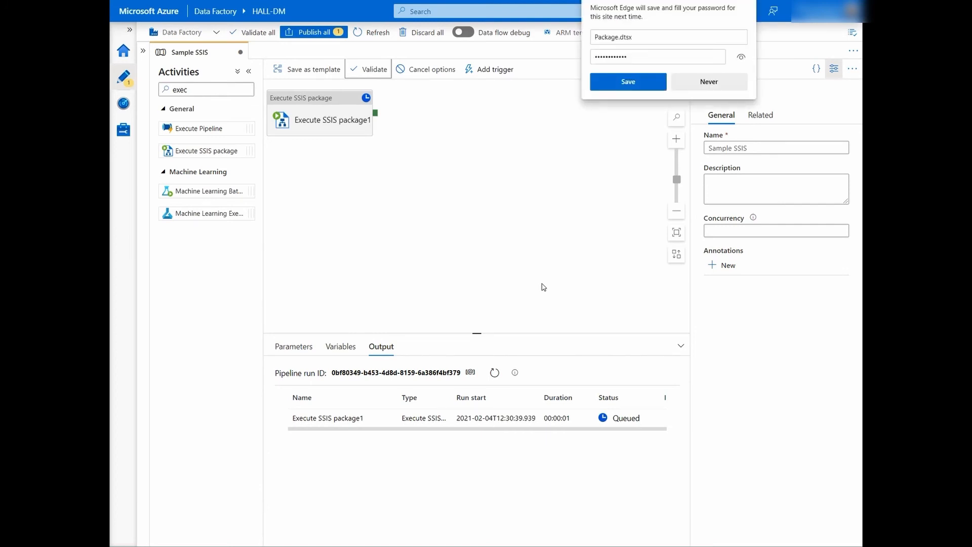
left_click(745, 0)
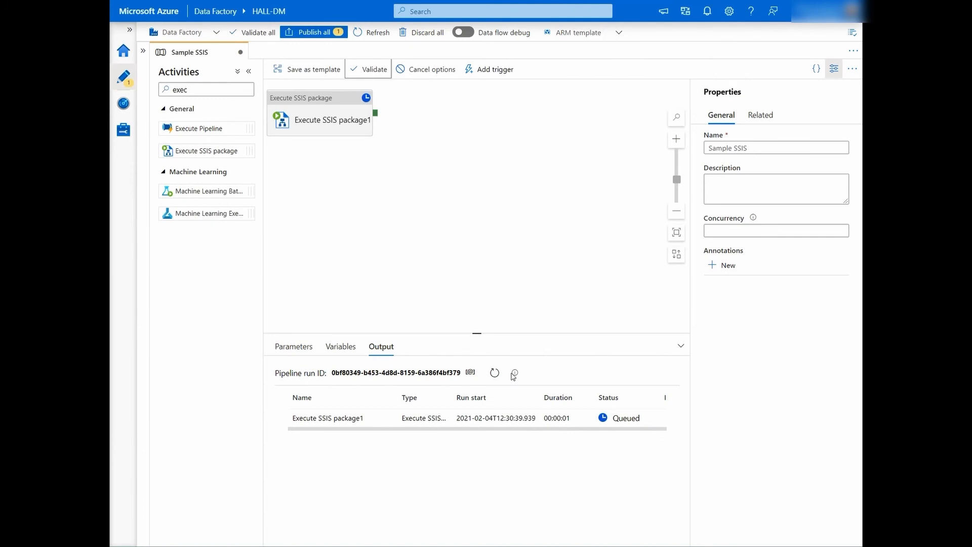
Step: Refresh the run status until Succeeded, then view and close the run's output details
left_click(494, 375)
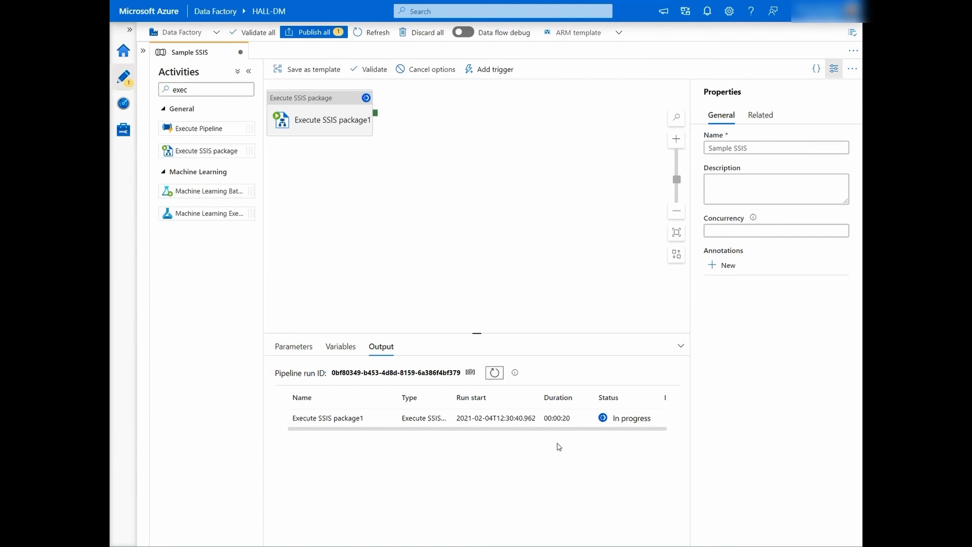
left_click(499, 377)
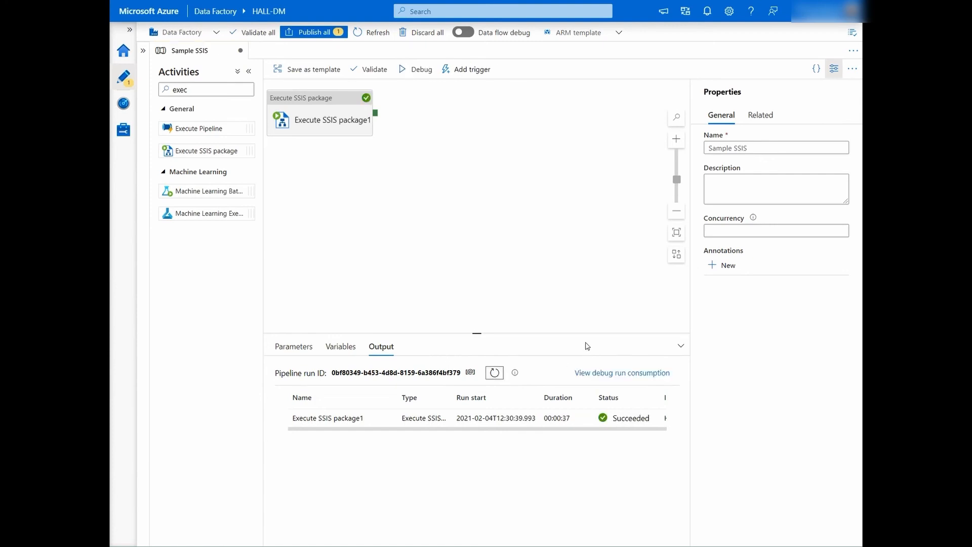
mouse_move(401, 419)
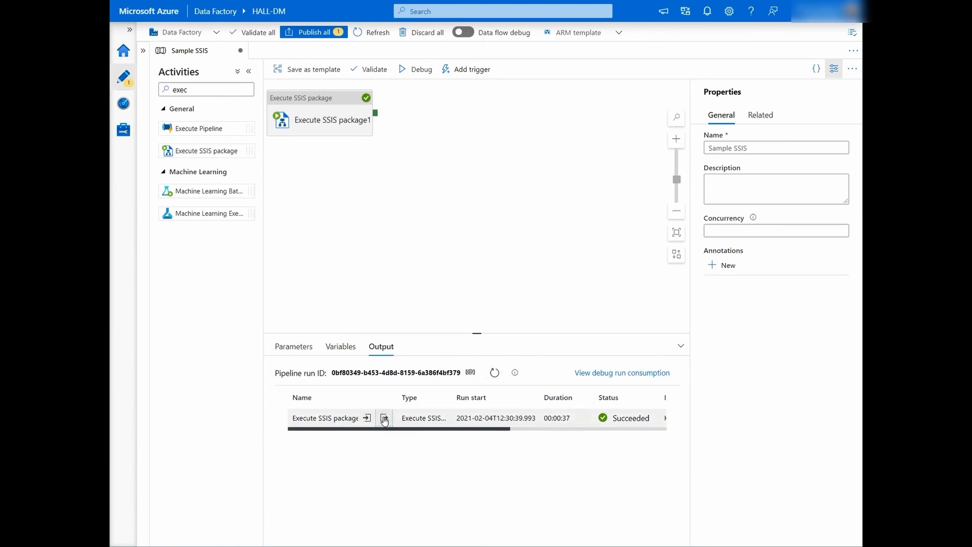
left_click(383, 419)
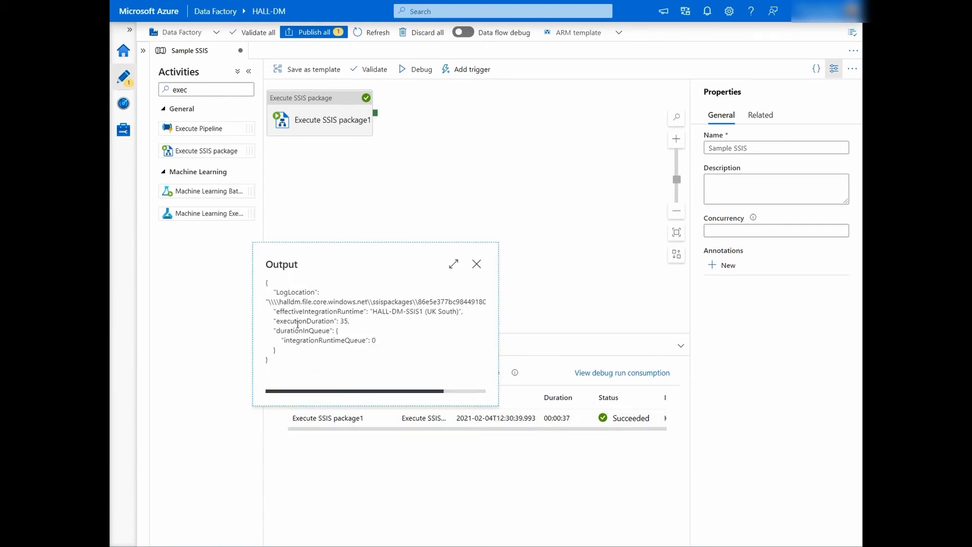
left_click(477, 263)
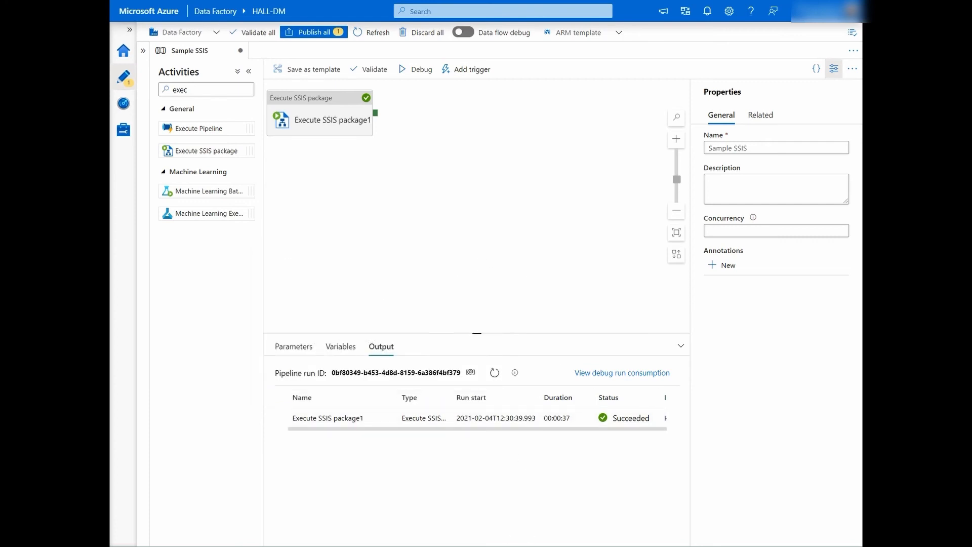
Step: Refresh All Contacts in Dynamics 365 to show the four new contacts, then return to Azure
left_click(367, 545)
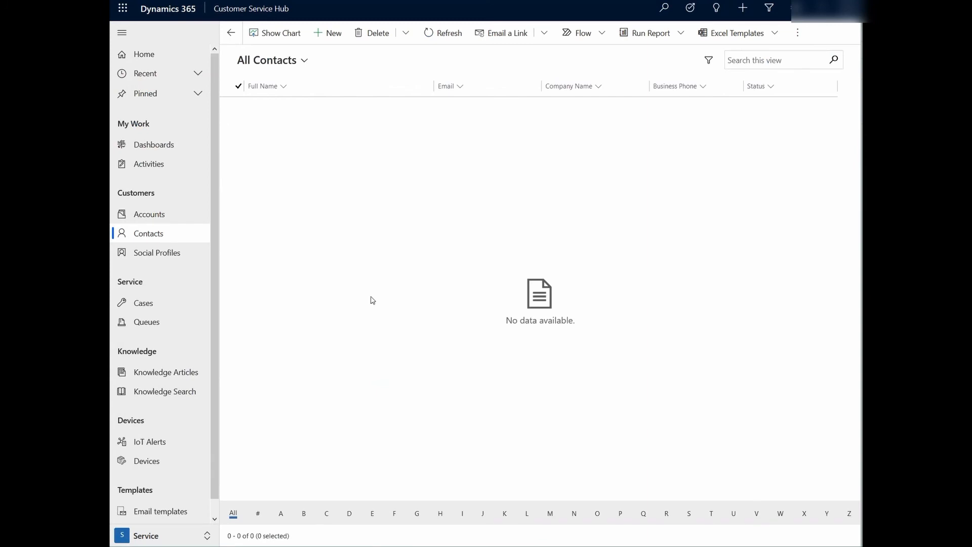
left_click(440, 35)
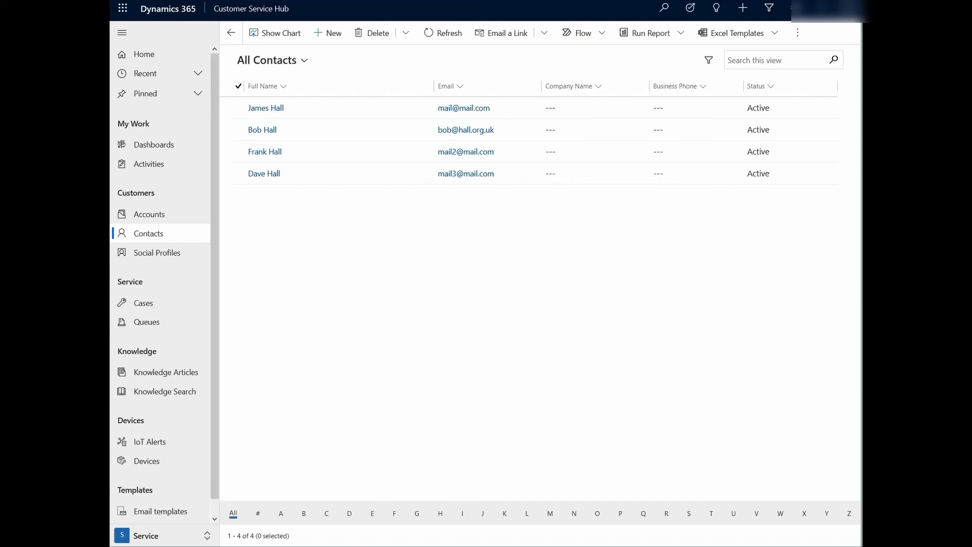
mouse_move(340, 546)
left_click(307, 522)
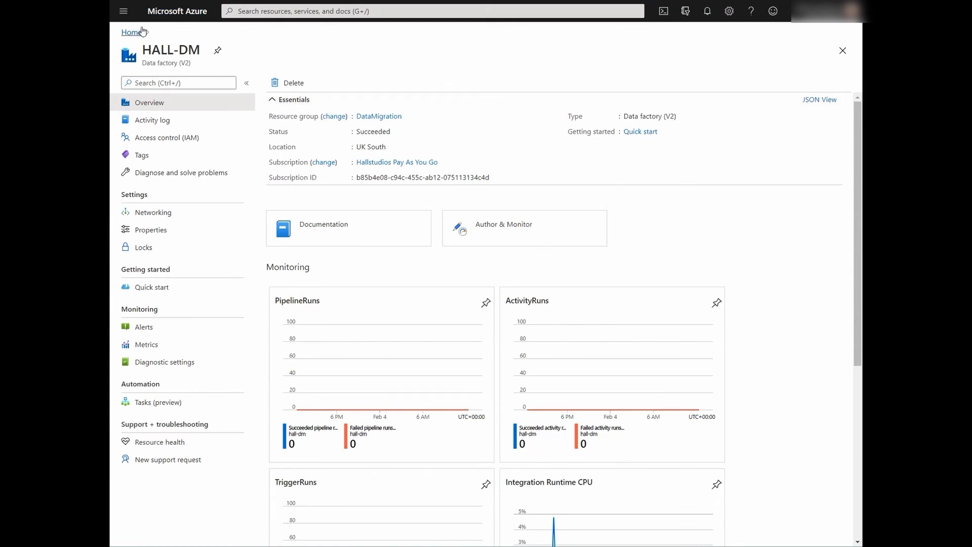
Step: Open the run's log folder in the halldm ssispackages file share through Storage Explorer
left_click(142, 32)
left_click(214, 202)
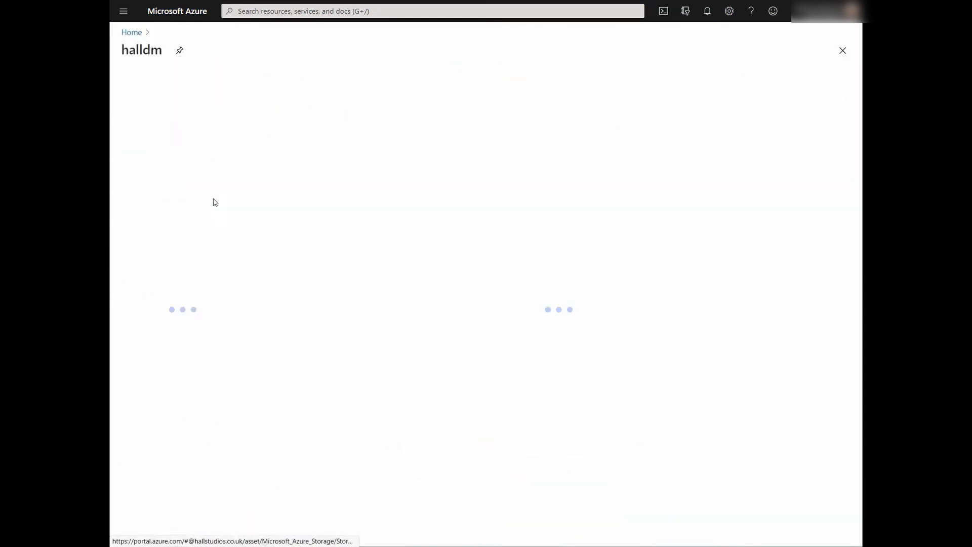
left_click(167, 225)
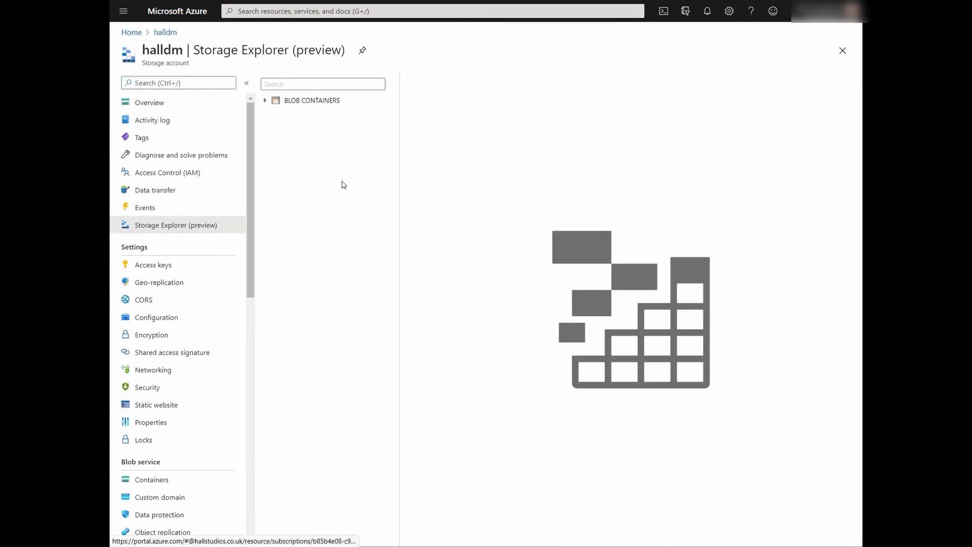
left_click(265, 114)
left_click(315, 129)
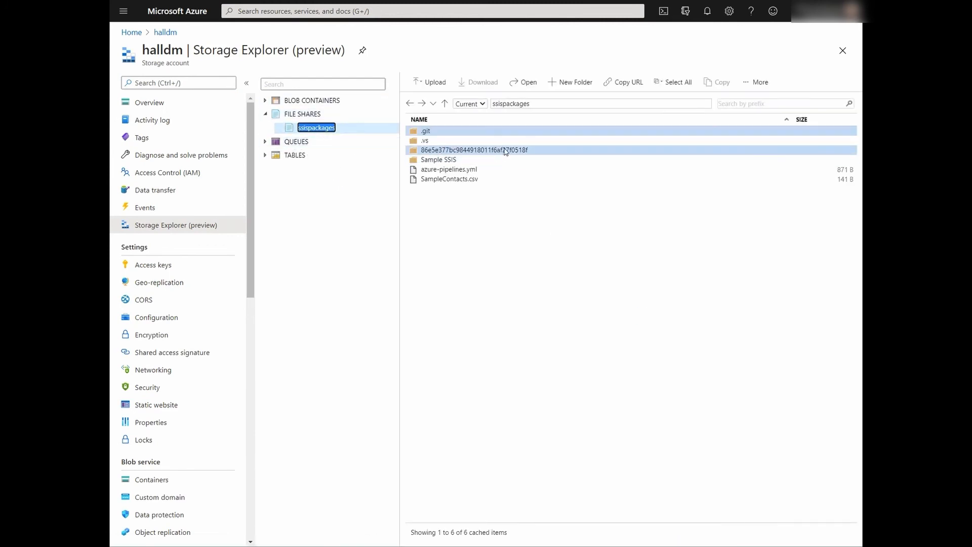
left_click(461, 151)
double_click(462, 151)
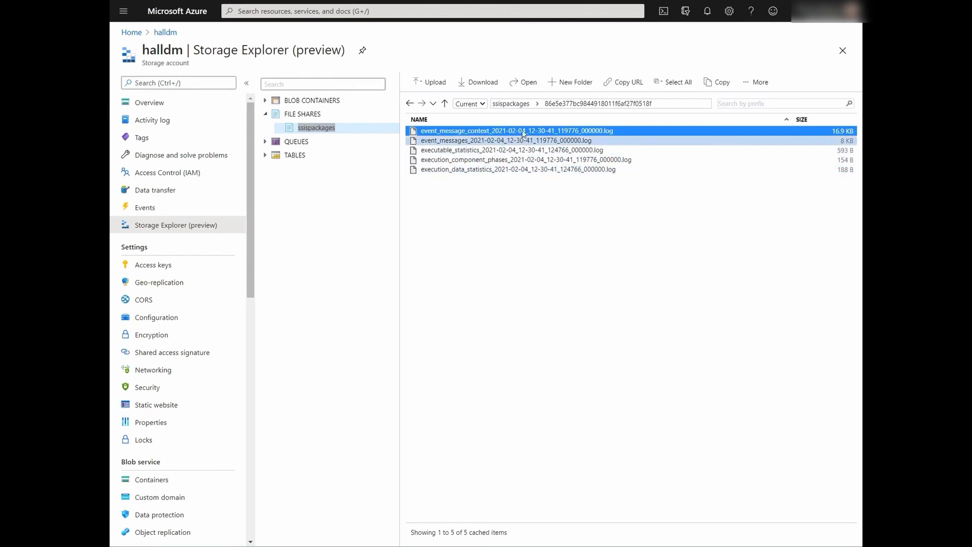
Step: Download the event_messages log file and open it
double_click(457, 141)
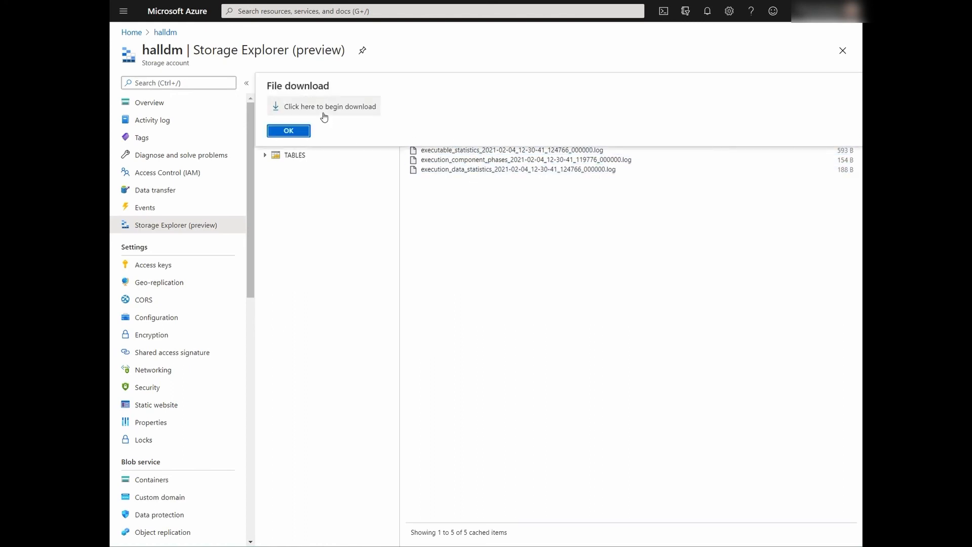
left_click(317, 108)
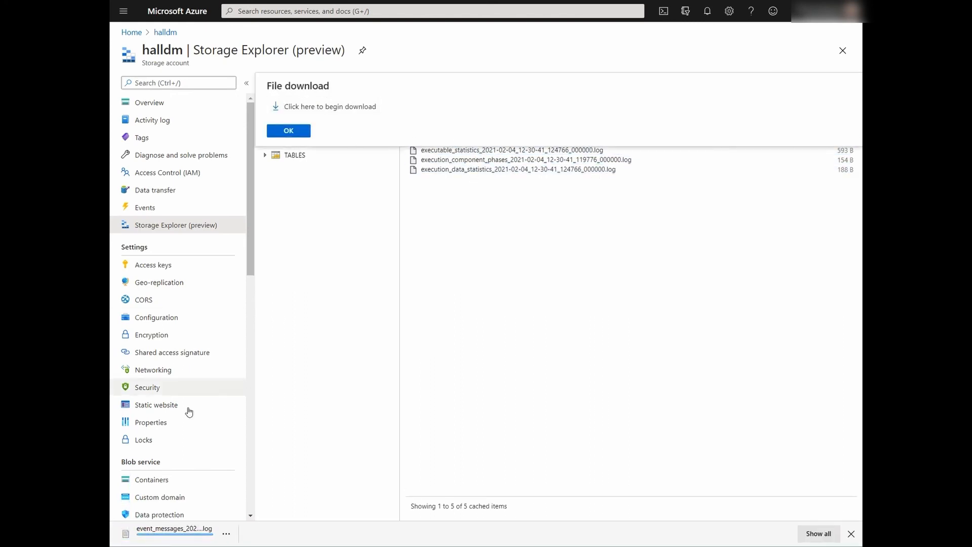
left_click(146, 527)
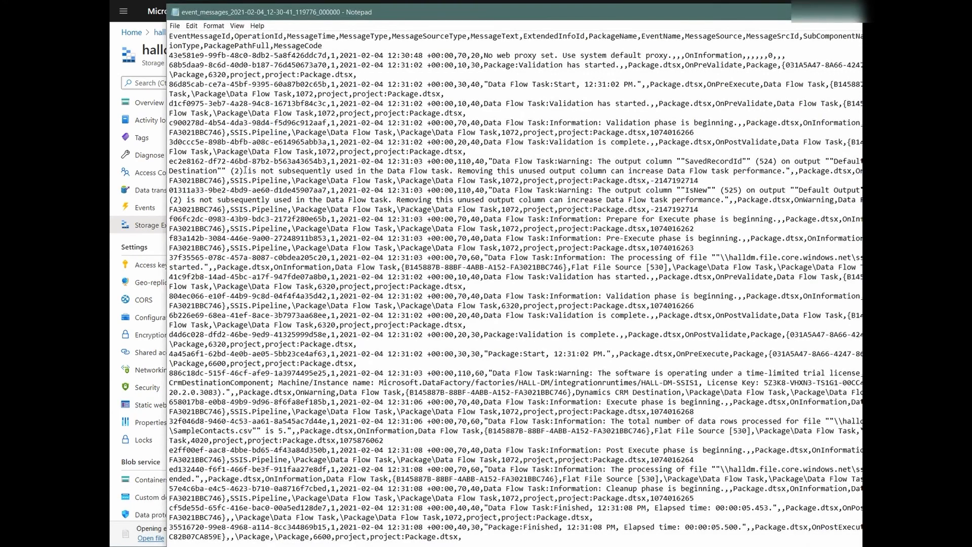
Step: Scroll through the event_messages log in Notepad, then close Notepad
left_click_drag(409, 19, 405, 13)
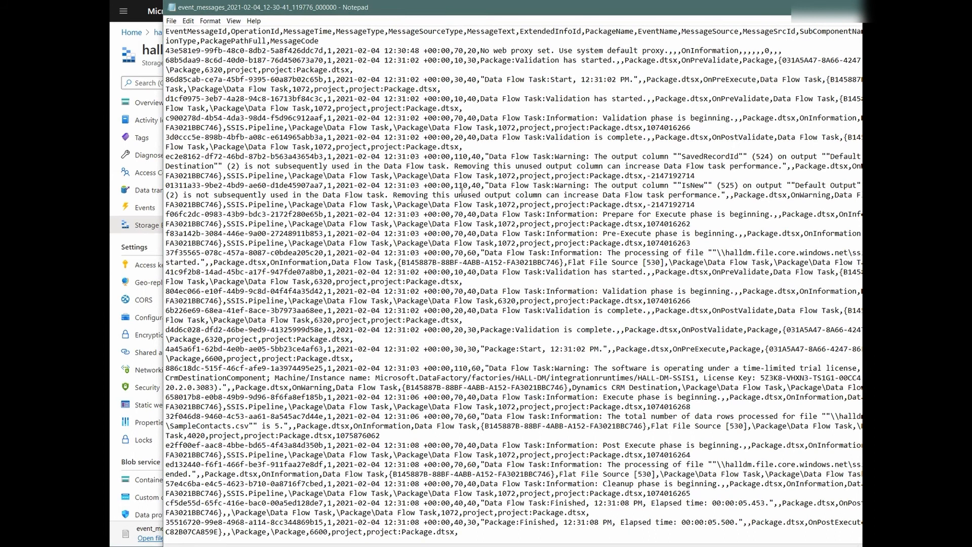
scroll(550, 215, "down", 1)
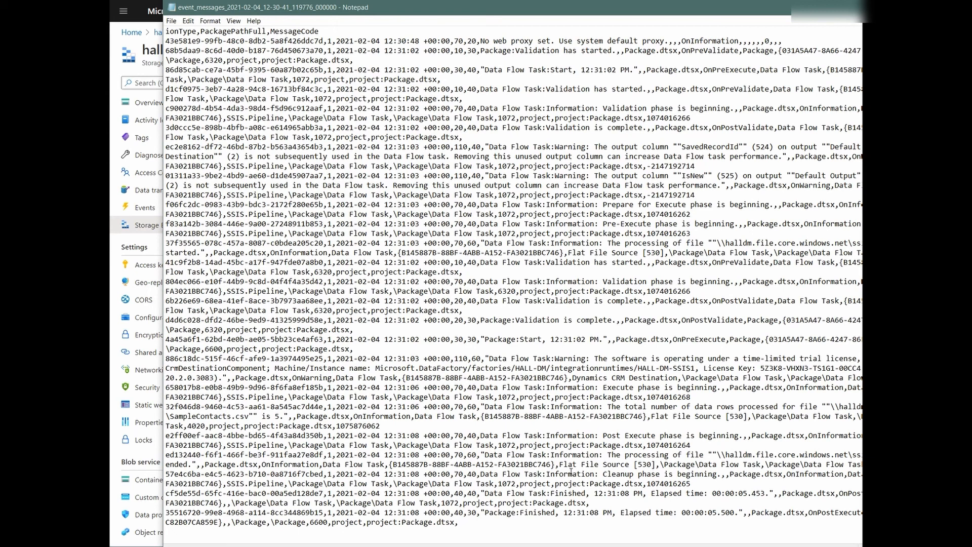
key("alt+F4")
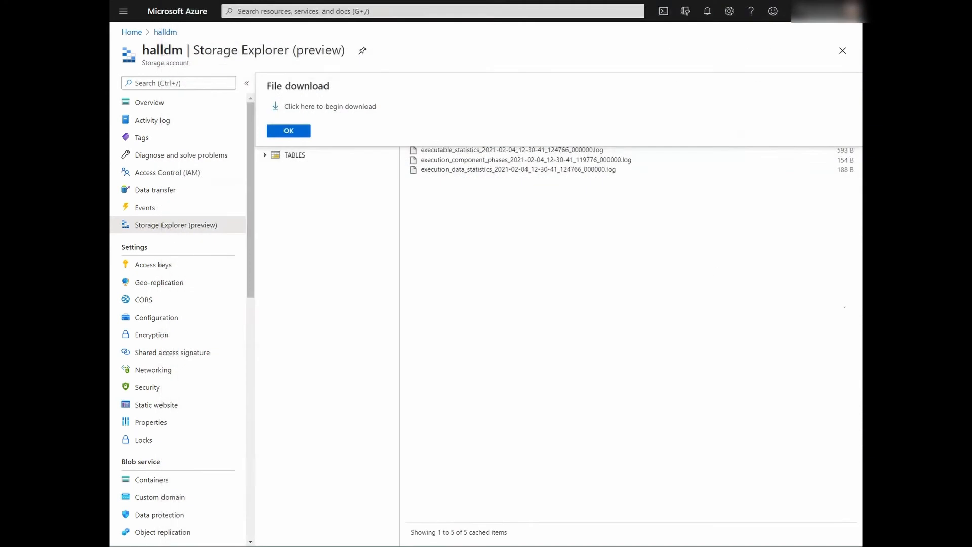
Step: Dismiss the download panel and select Execute SSIS package1 in the Sample SSIS pipeline
left_click(288, 131)
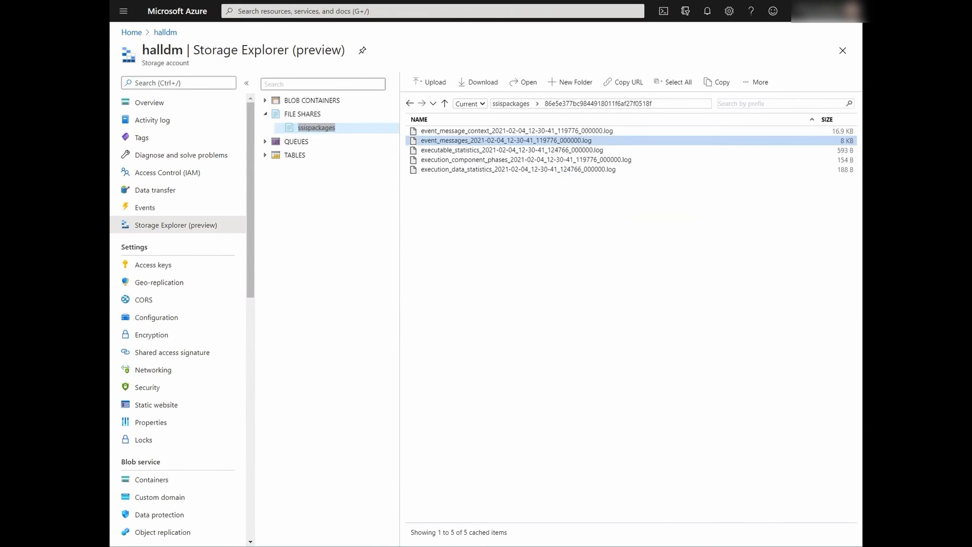
key("ctrl+Tab")
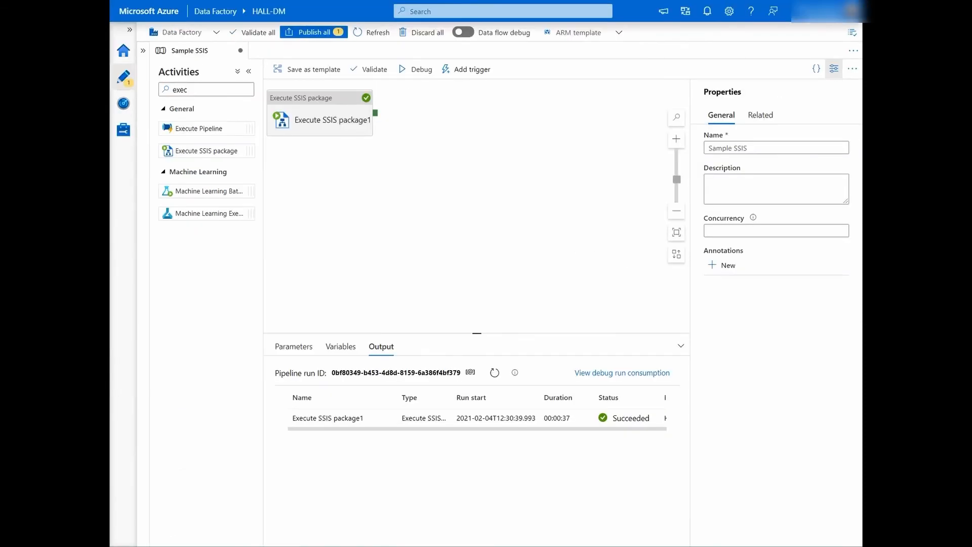
left_click(427, 433)
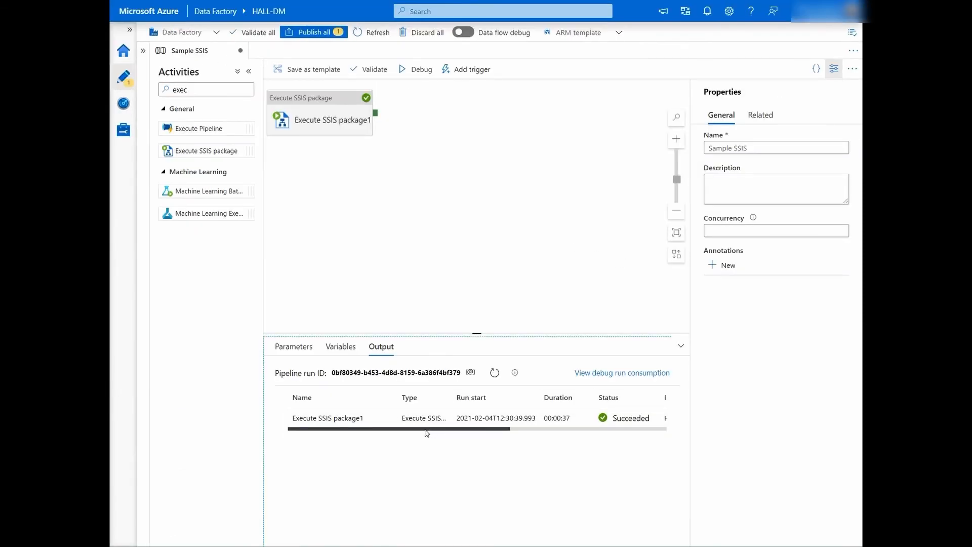
left_click(321, 120)
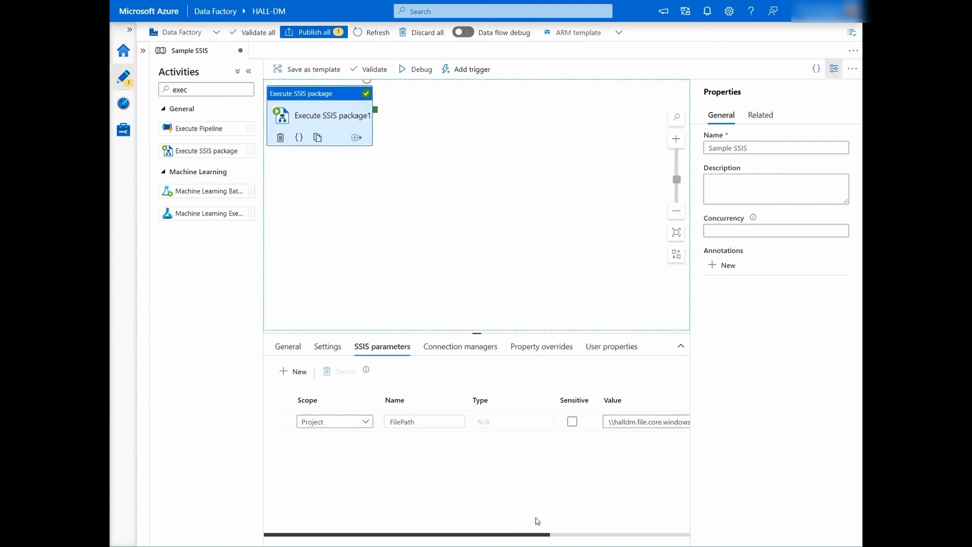
Step: Change the FilePath value to SampleContacts2.csv and start a debug run
left_click_drag(531, 535, 624, 535)
left_click(571, 421)
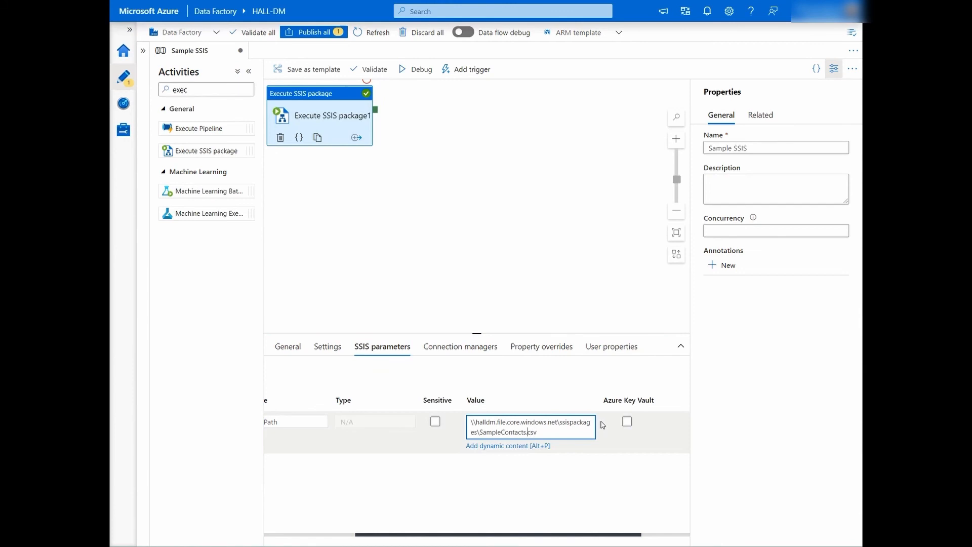
type("2")
left_click(603, 424)
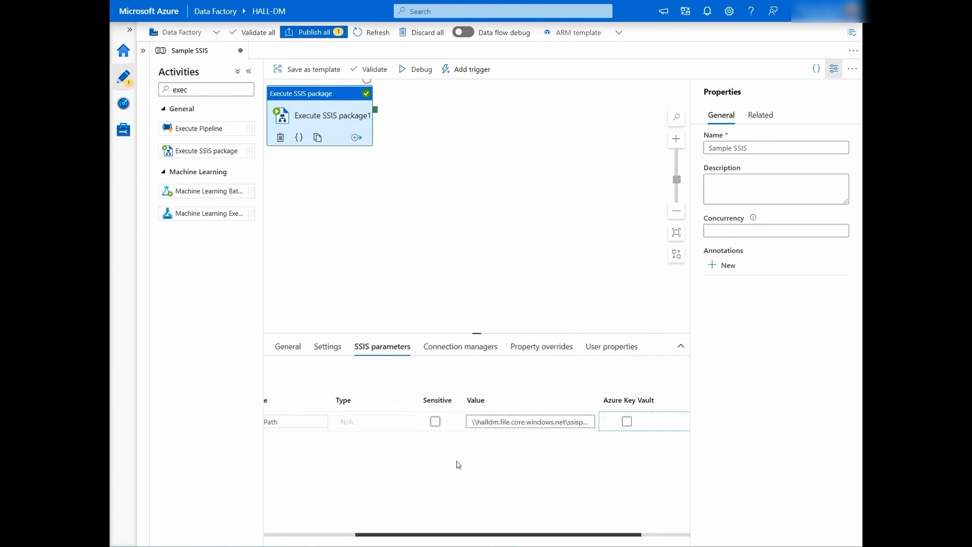
left_click(465, 536)
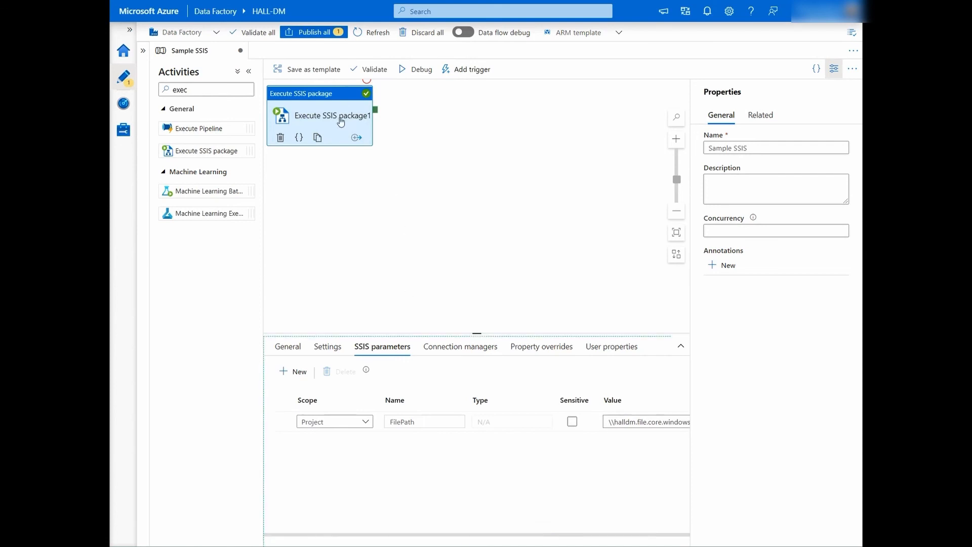
left_click(416, 69)
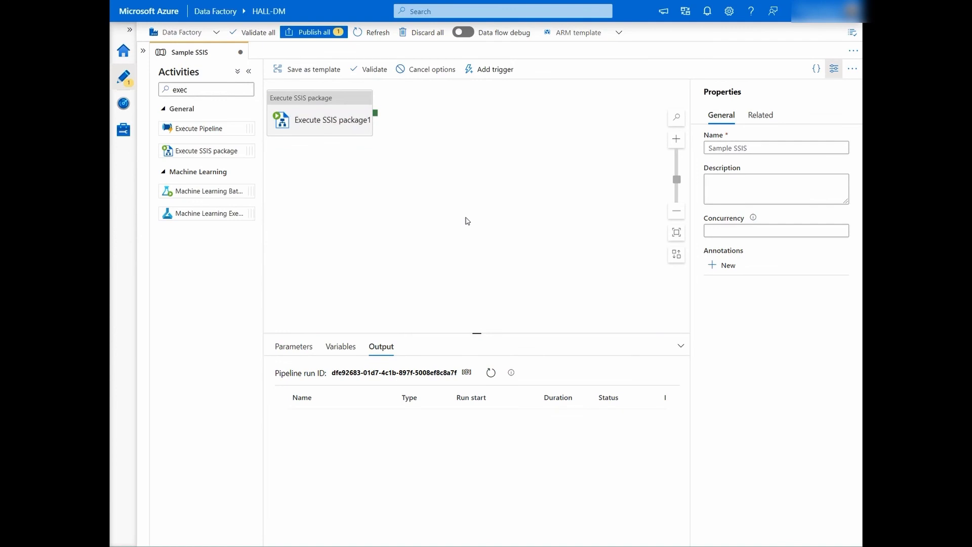
Step: Refresh until the run shows Failed, inspect the error naming SampleContacts2.csv, then close it
left_click(490, 373)
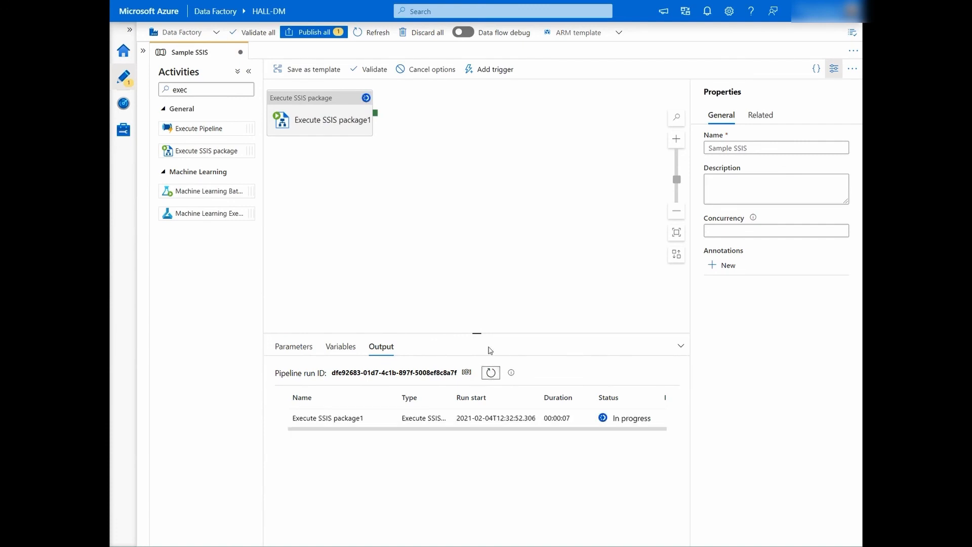
left_click(490, 373)
left_click(491, 374)
left_click(491, 375)
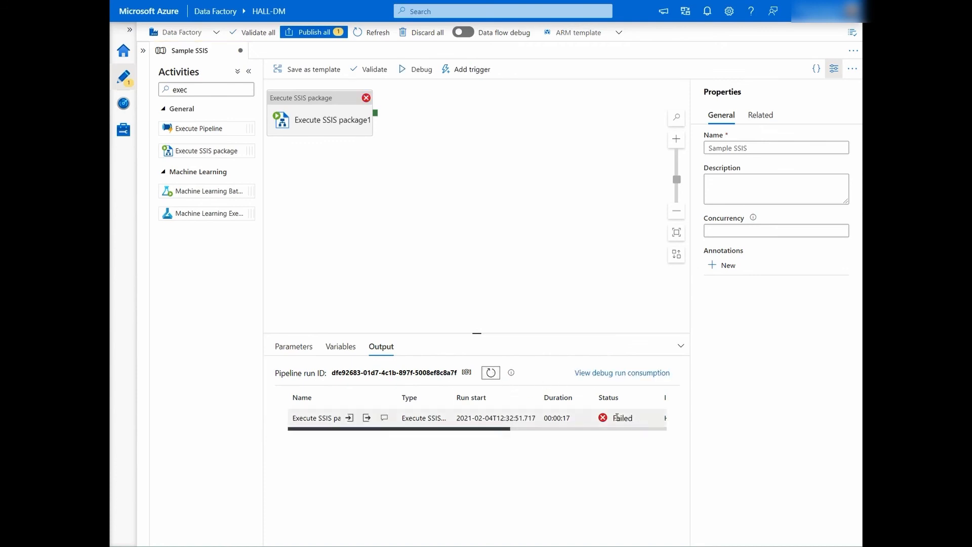
left_click(367, 418)
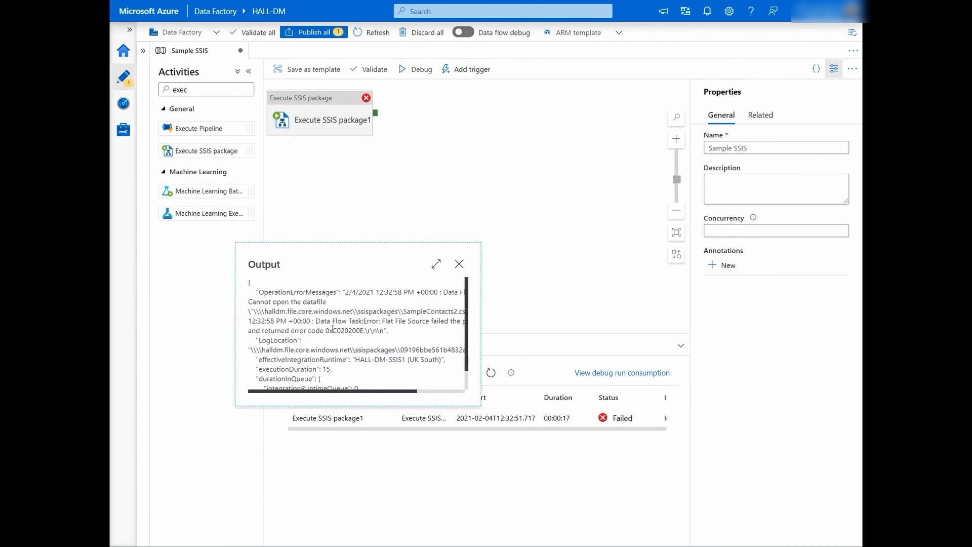
scroll(371, 313, "right", 3)
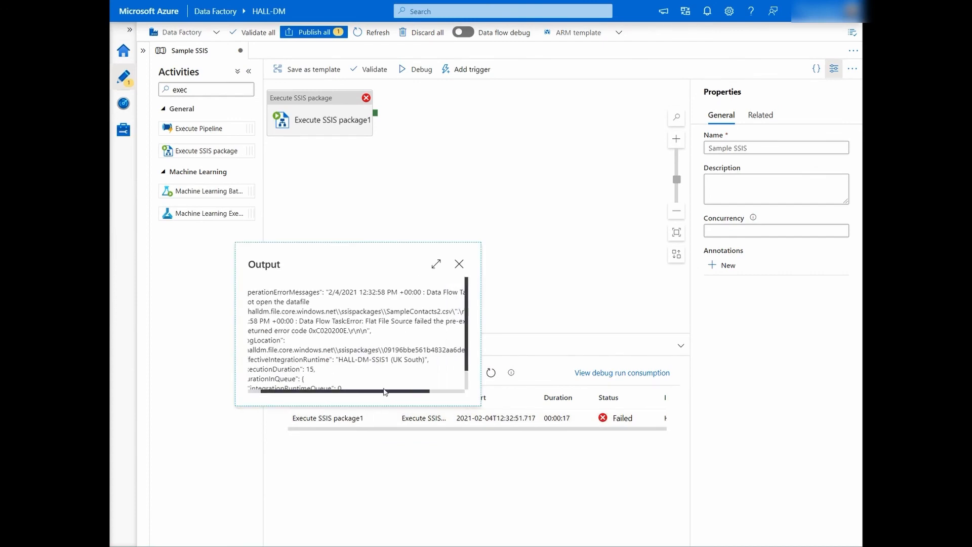
left_click_drag(383, 312, 451, 315)
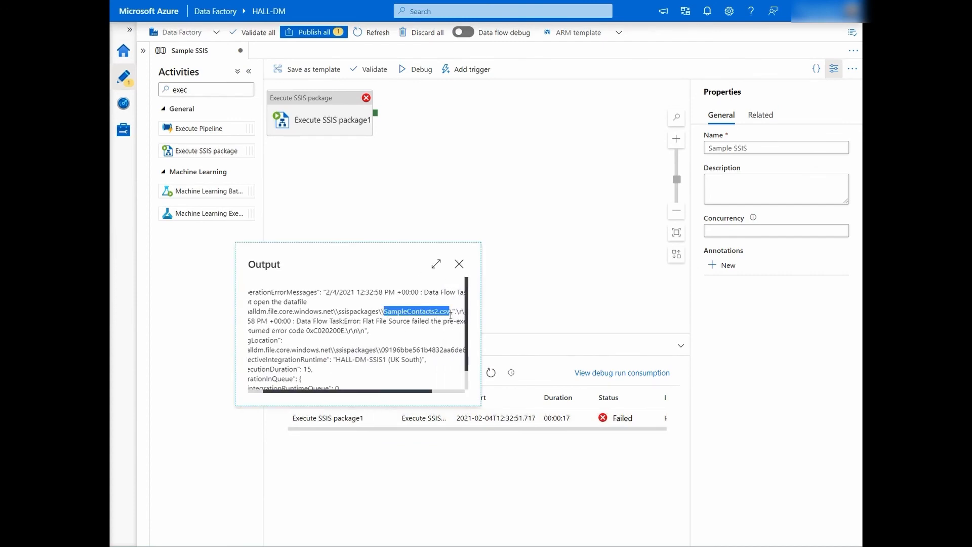
left_click(459, 264)
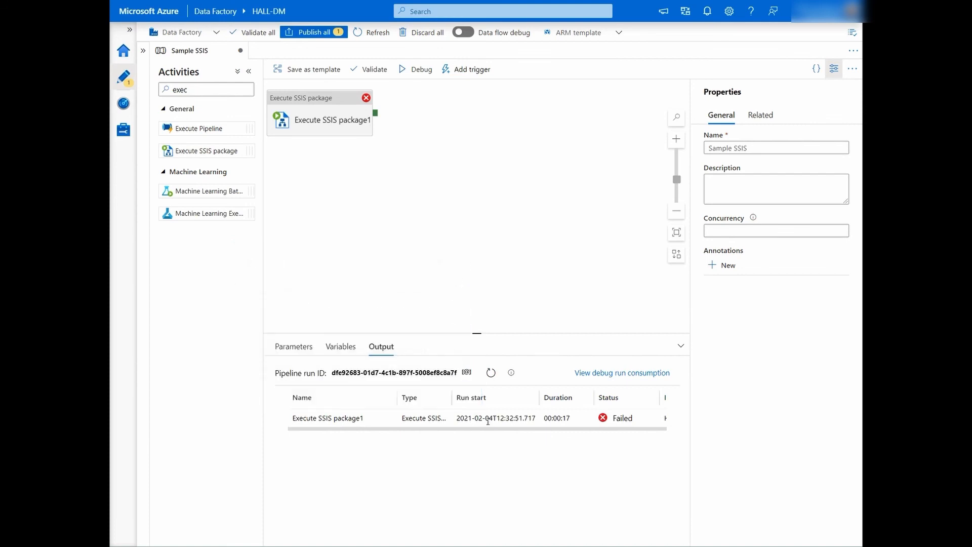
Step: Source FilePath from Azure Key Vault via a new linked service on the pay-as-you-go subscription
left_click(329, 129)
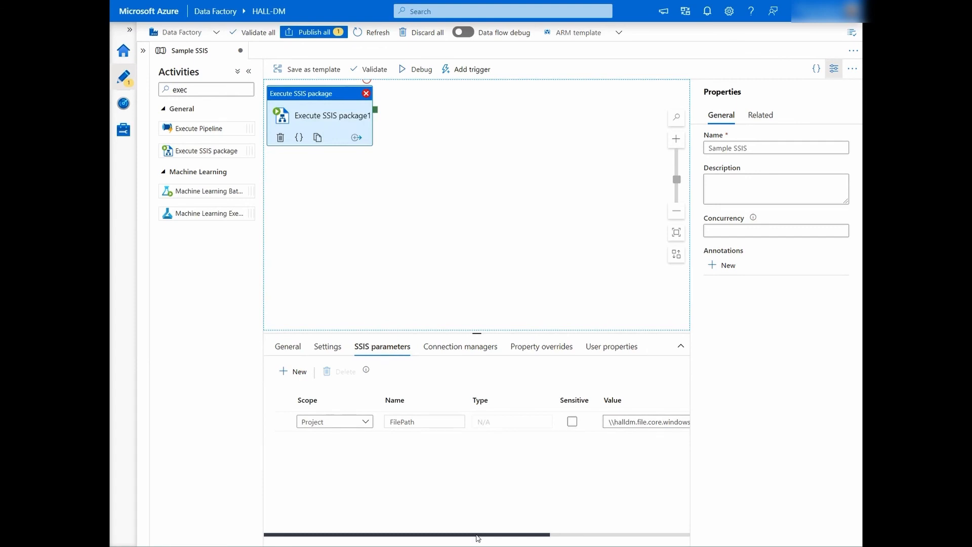
left_click(249, 71)
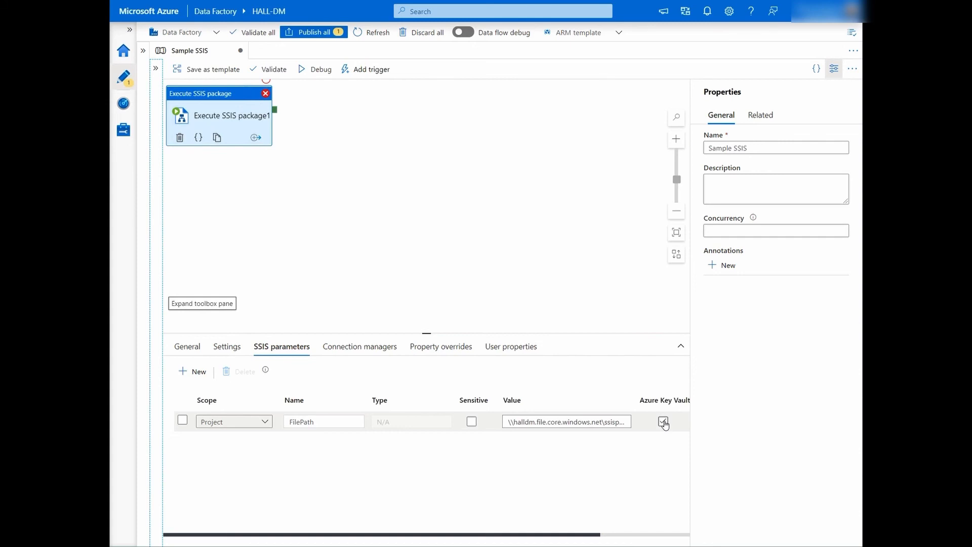
left_click(663, 423)
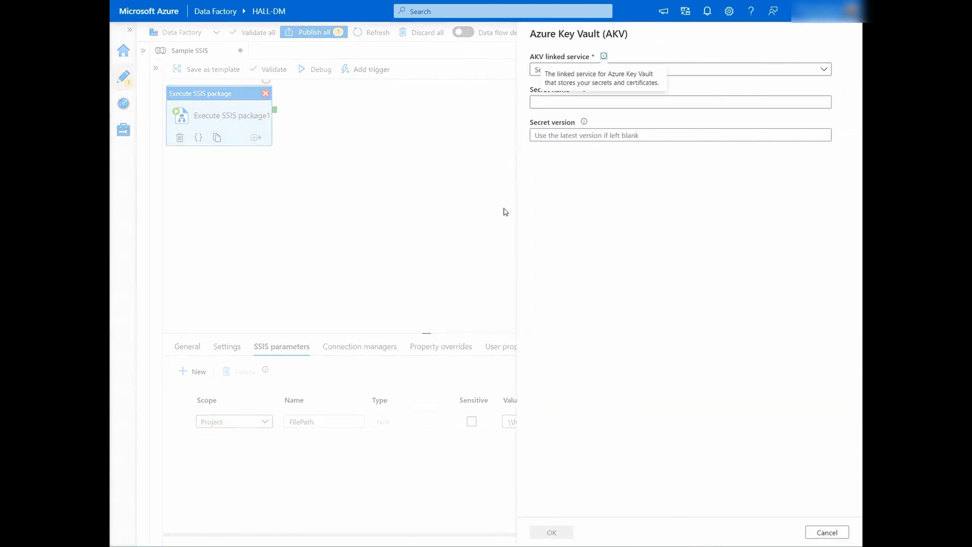
left_click(814, 71)
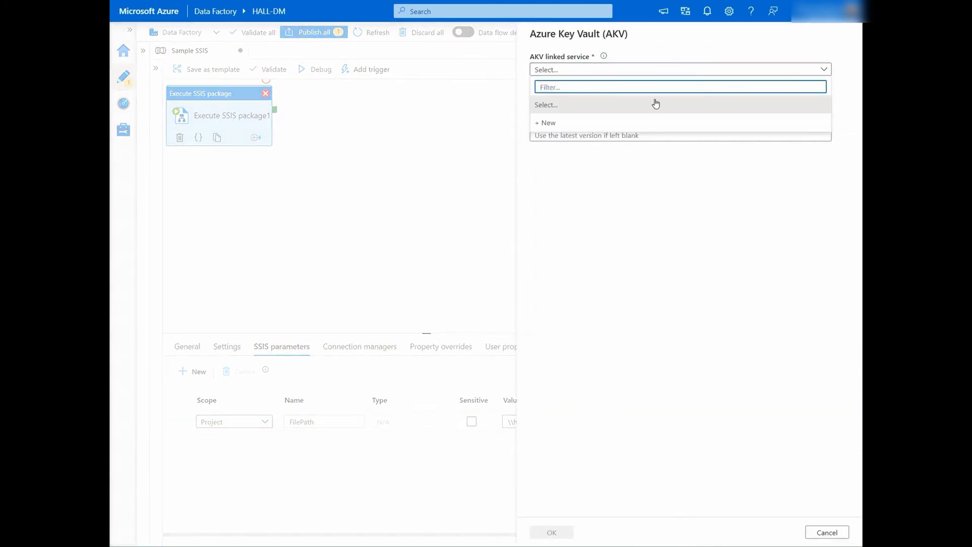
left_click(555, 125)
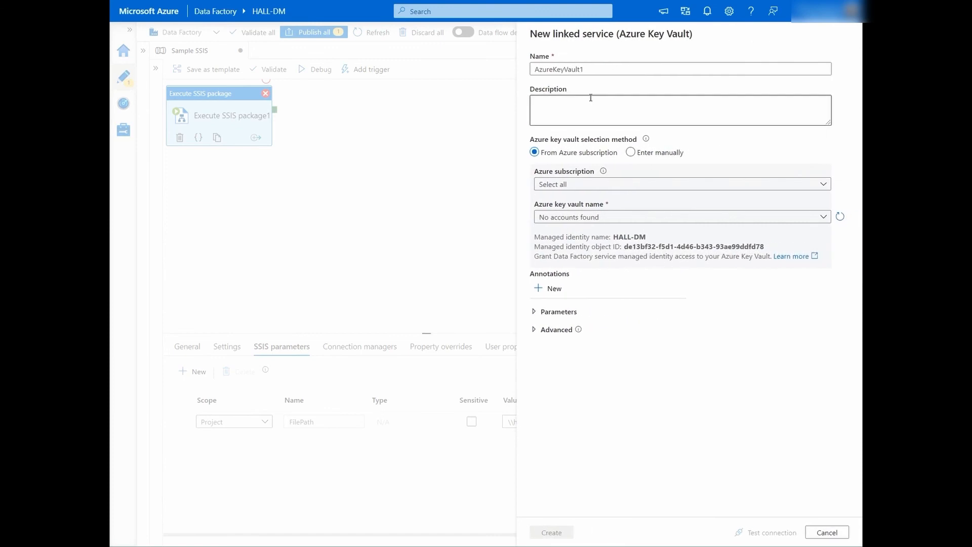
left_click(578, 184)
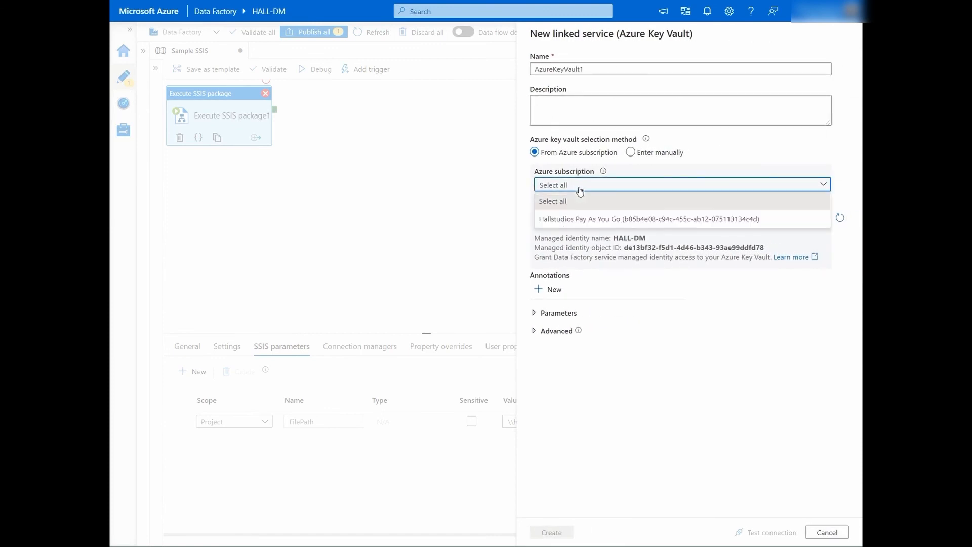
left_click(577, 218)
left_click(606, 219)
left_click(606, 219)
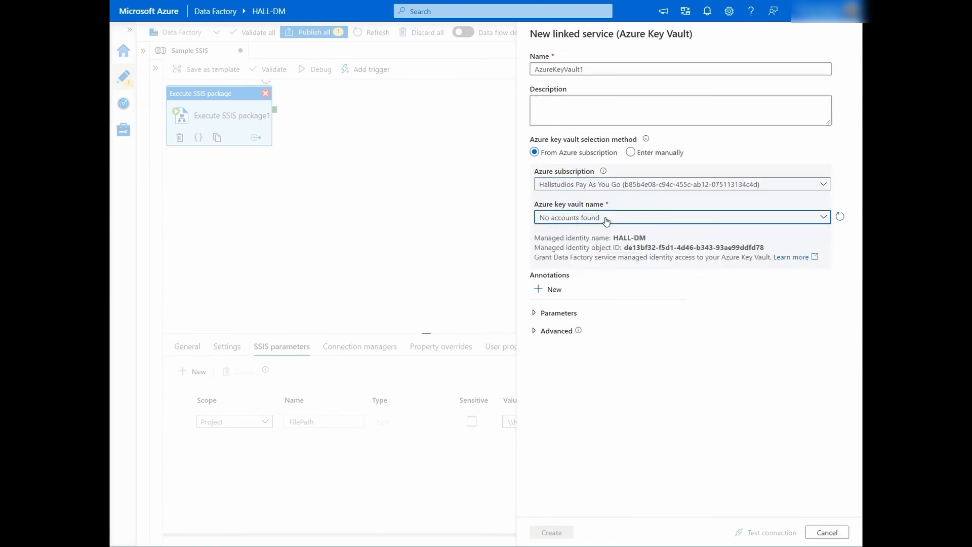
left_click(823, 217)
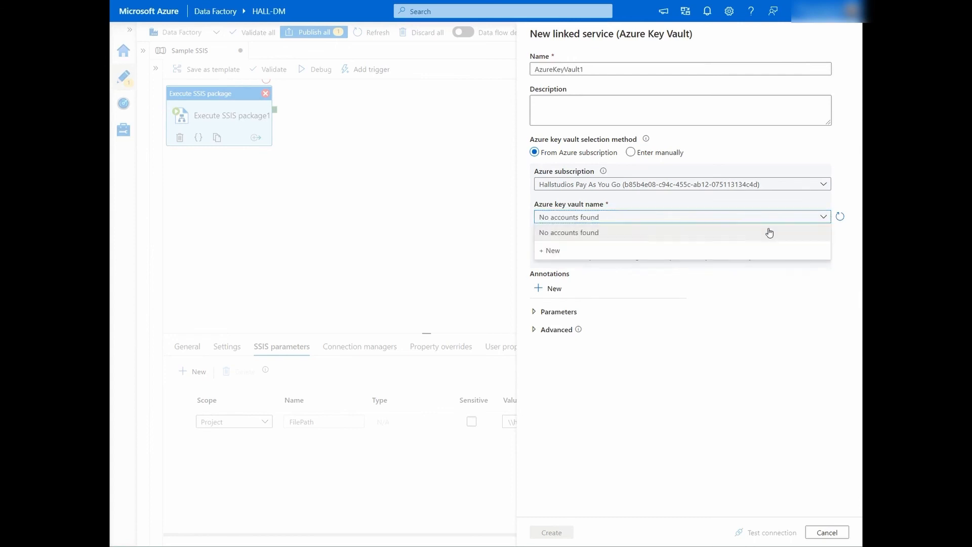
left_click(555, 252)
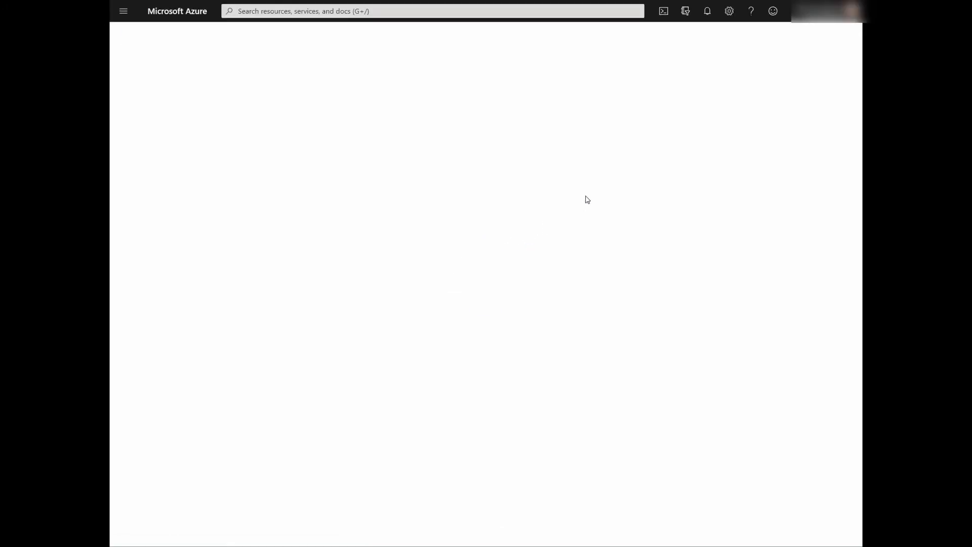
Step: Create key vault halldmkeys in DataMigration, UK South, Standard tier
left_click(321, 274)
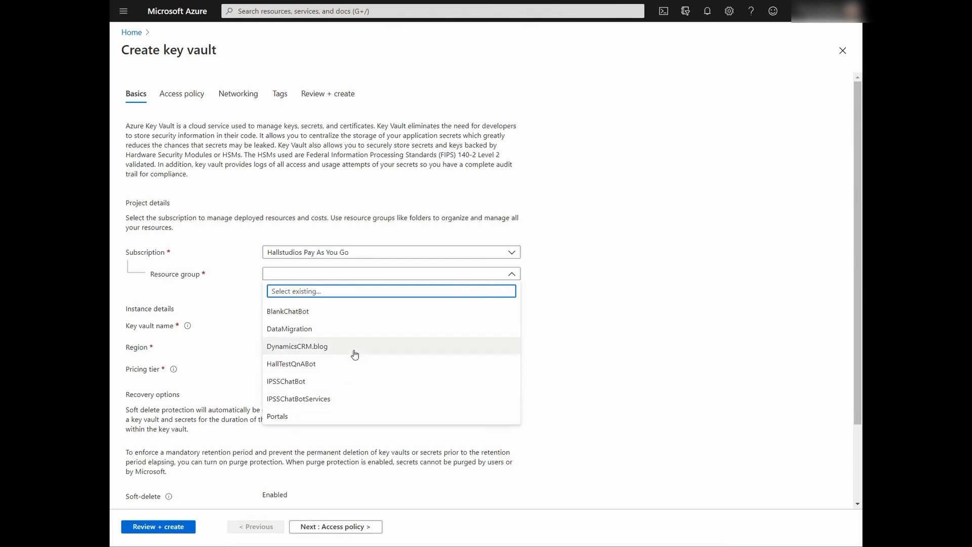
left_click(307, 330)
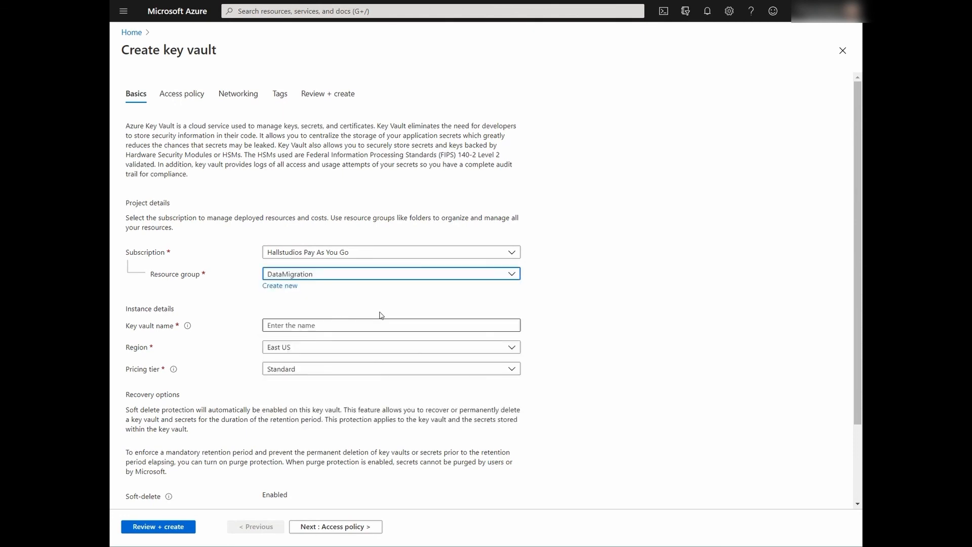
left_click(285, 325)
type("halldmkeys")
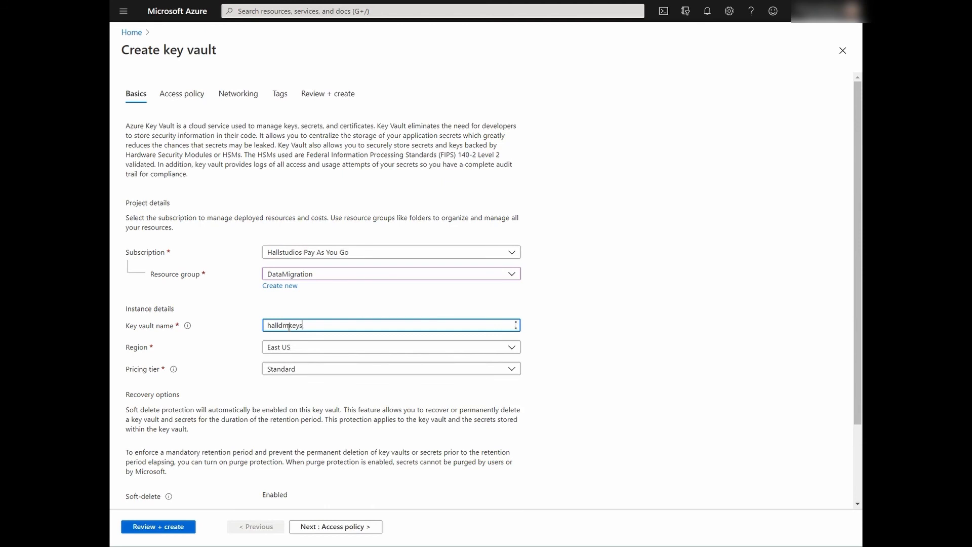
key("Tab")
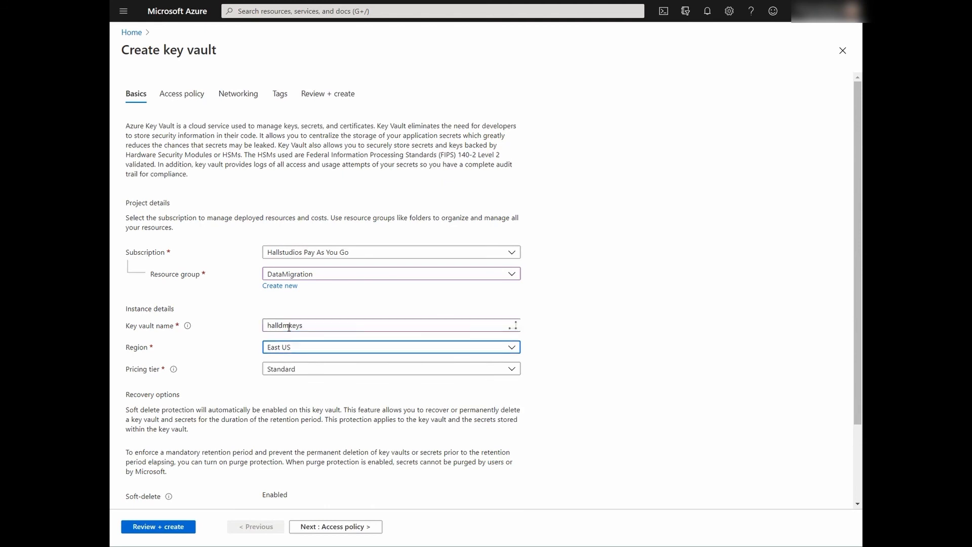
left_click(318, 349)
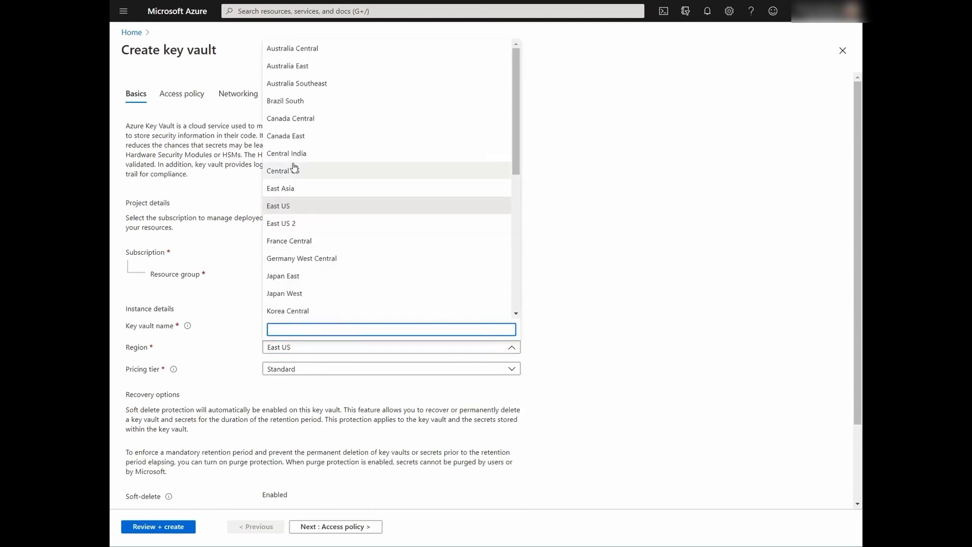
scroll(313, 134, "down", 5)
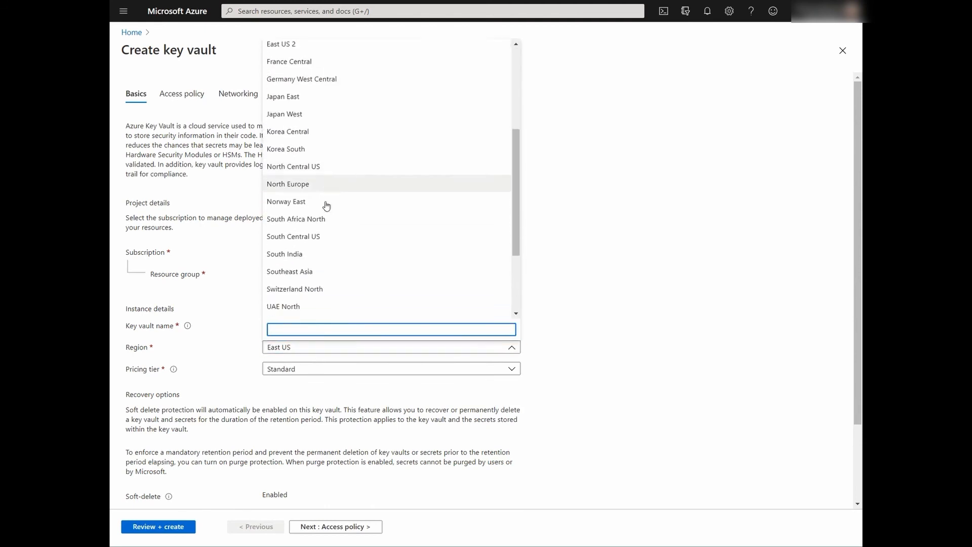
left_click(296, 252)
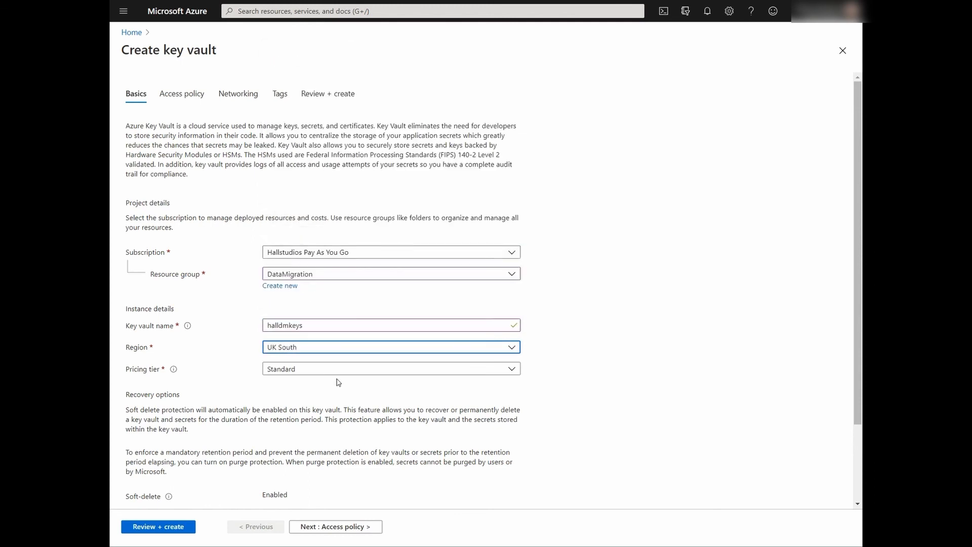
left_click(302, 374)
left_click(302, 375)
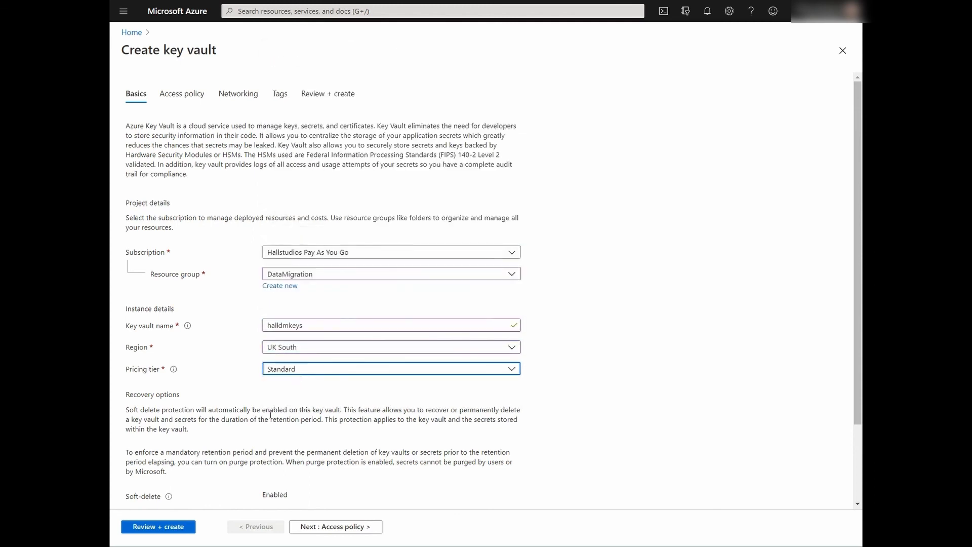
scroll(283, 453, "down", 3)
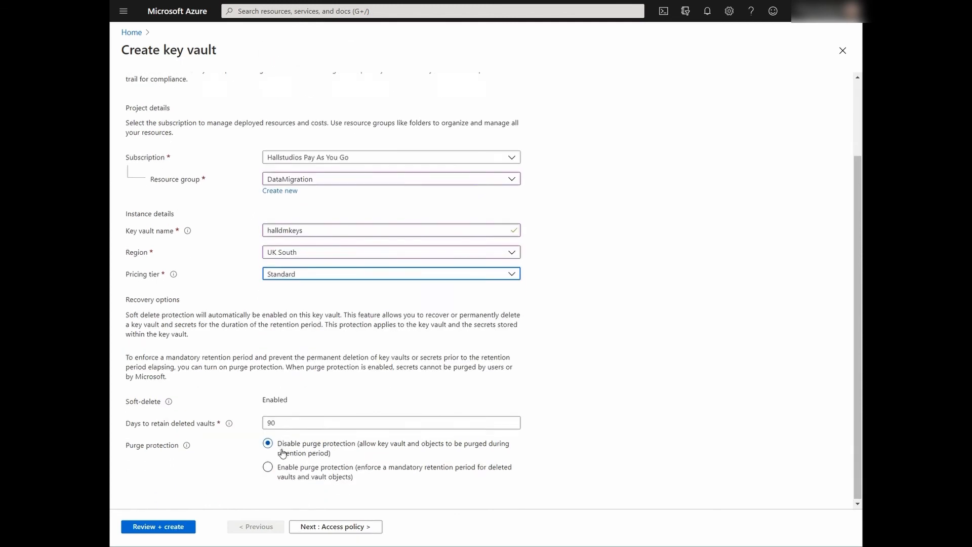
left_click(161, 527)
left_click(143, 526)
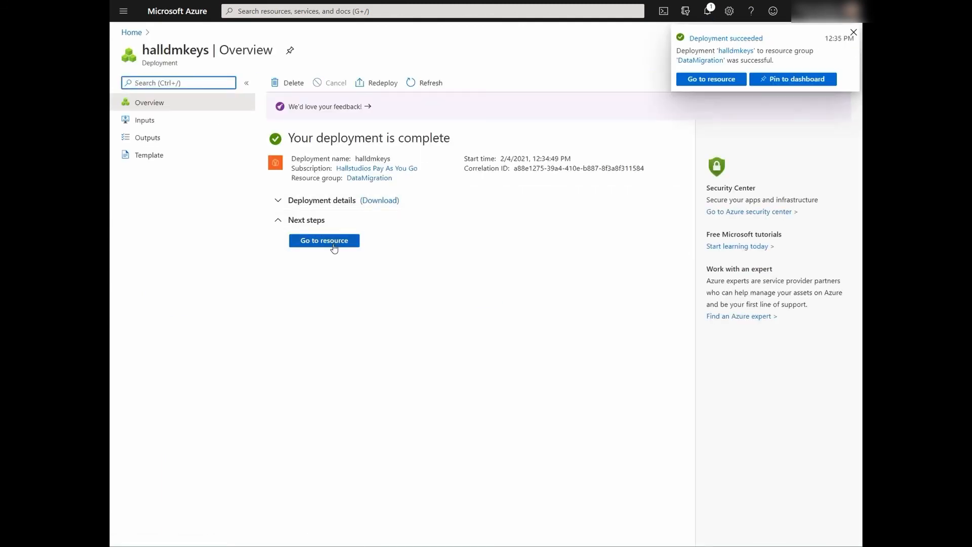
Step: Start a new FilePath secret in halldmkeys with the pasted file share path as value
left_click(324, 240)
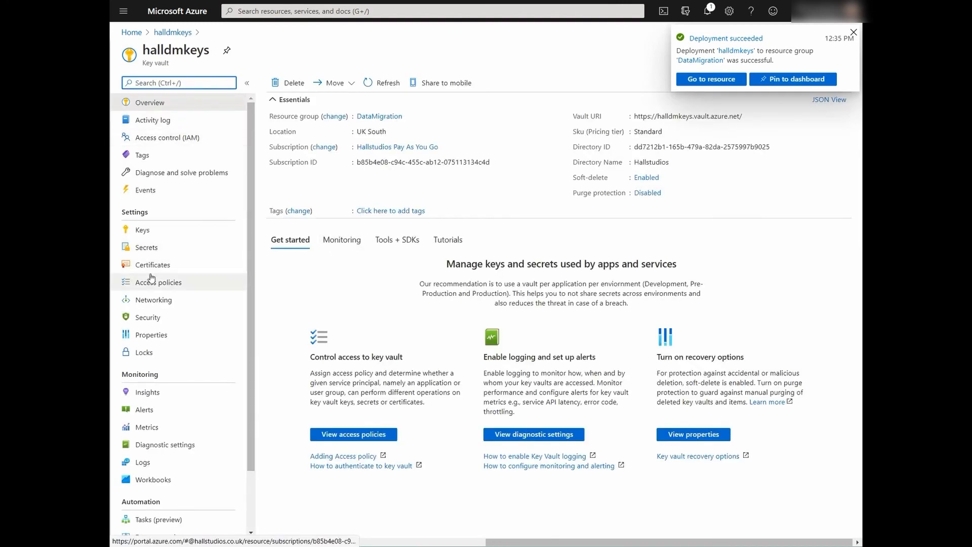
left_click(147, 246)
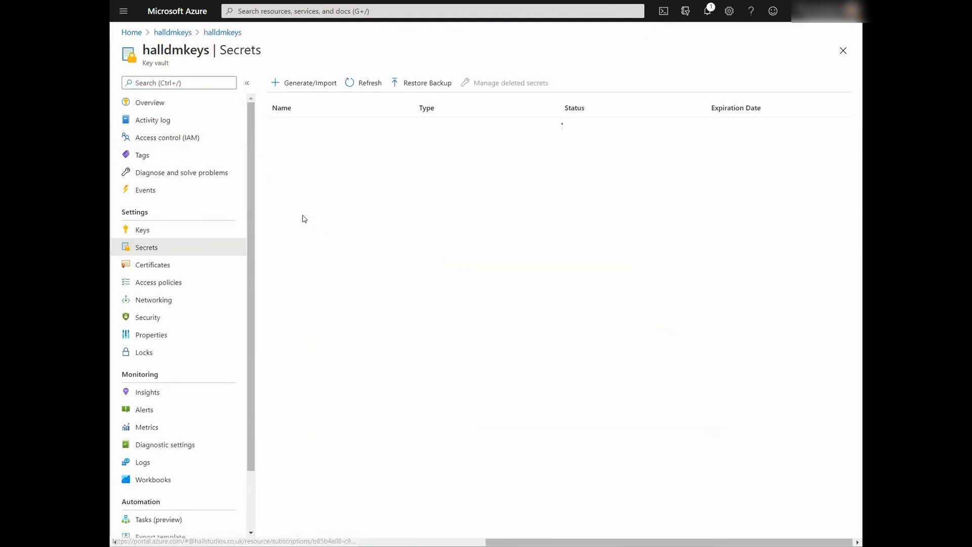
left_click(300, 85)
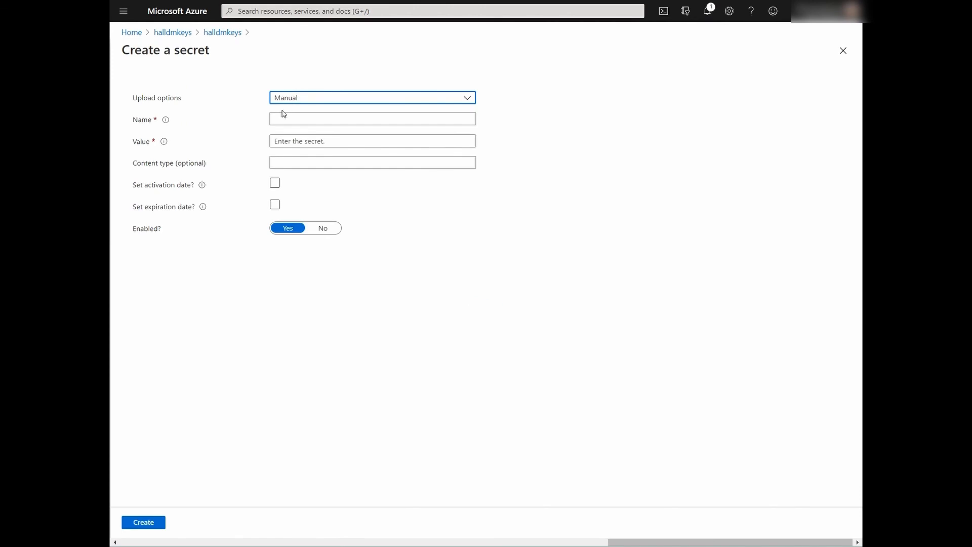
left_click(298, 122)
type("FilePath")
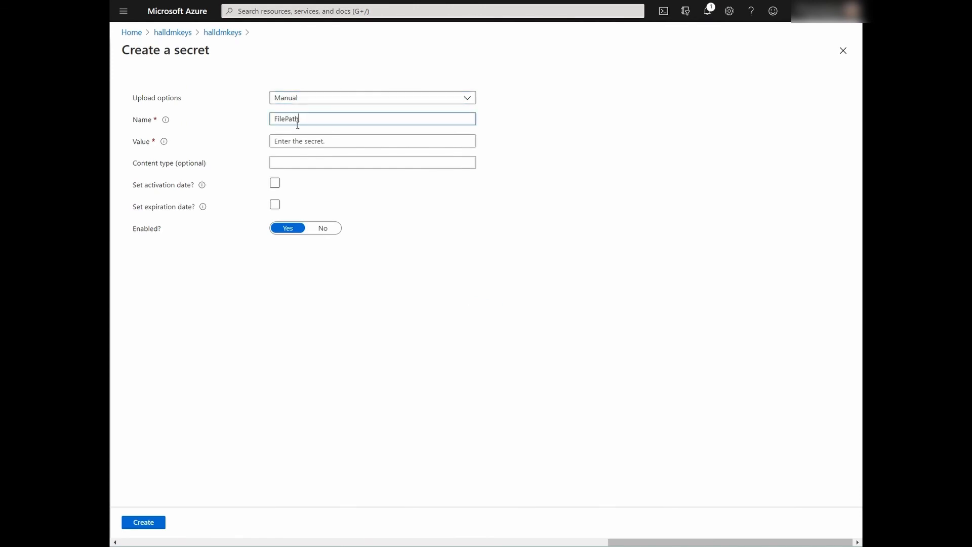
key("Tab")
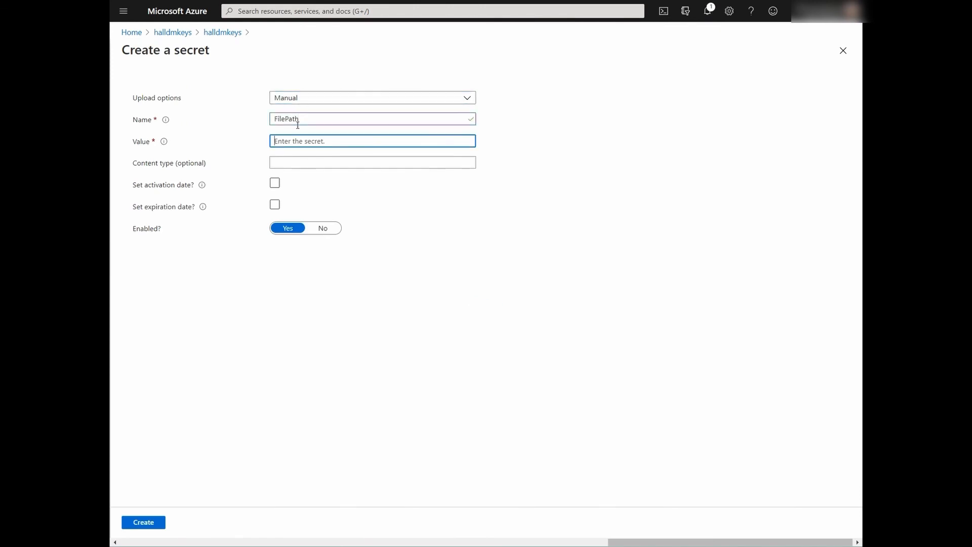
key("ctrl+v")
Step: Rewrite the value as a \\ UNC path to SampleContacts.csv and create the secret
left_click(460, 142)
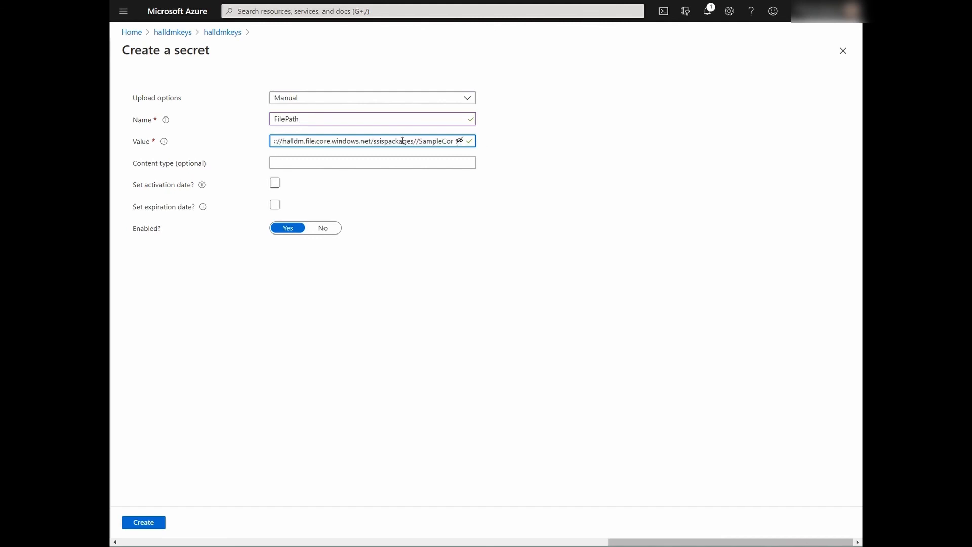
key("Home")
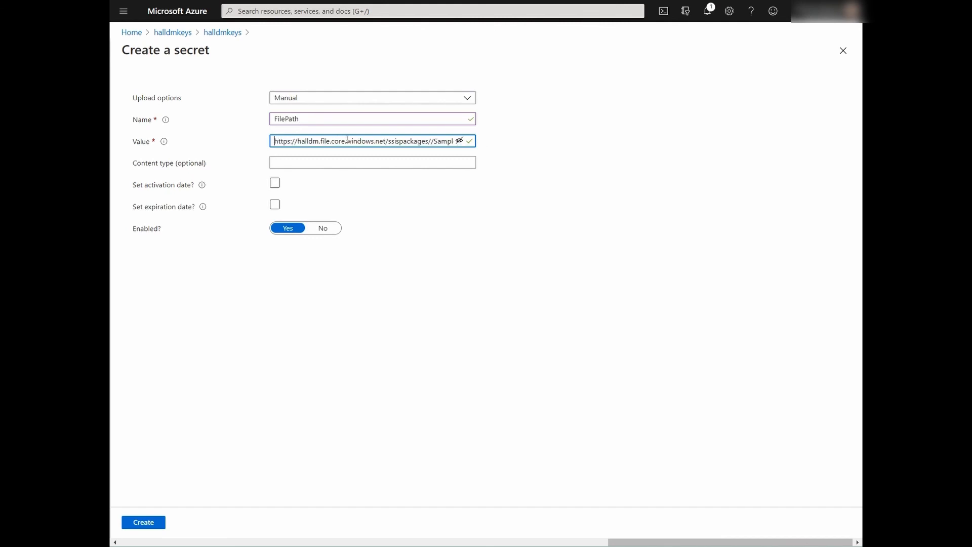
key("Delete")
key("Delete")
key("Delete")
key("Delete")
key("Delete")
key("Delete")
key("Delete")
key("Delete")
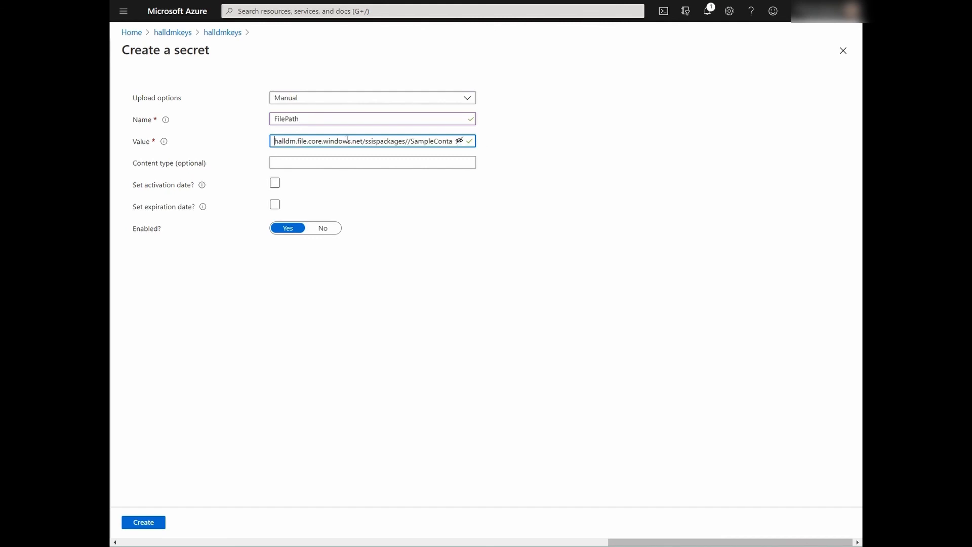
type("\\\\")
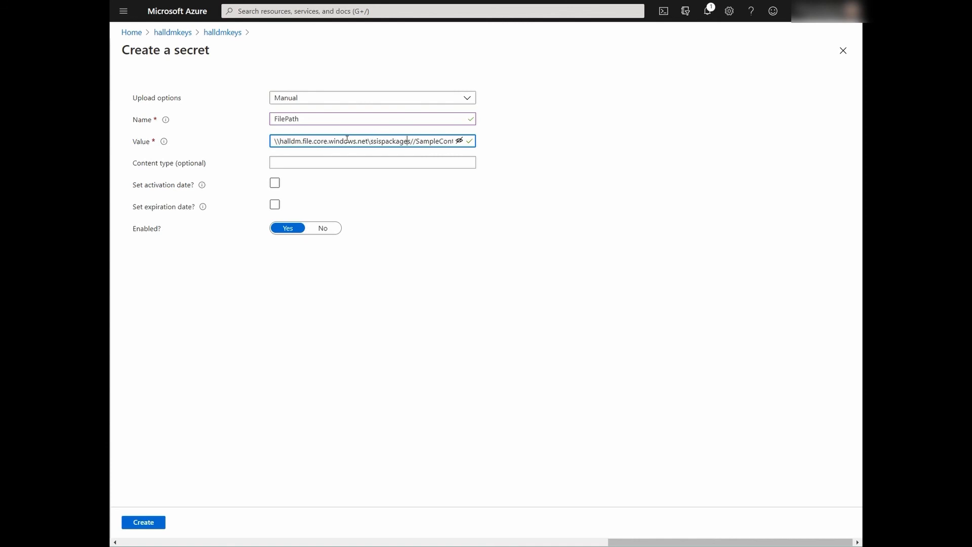
key("Right")
key("Delete")
key("End")
key("Tab")
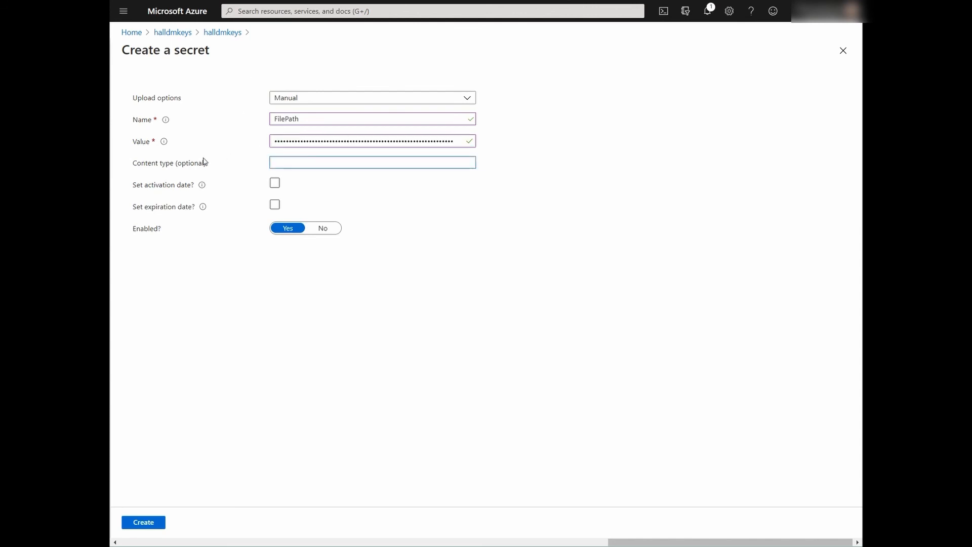
left_click(144, 522)
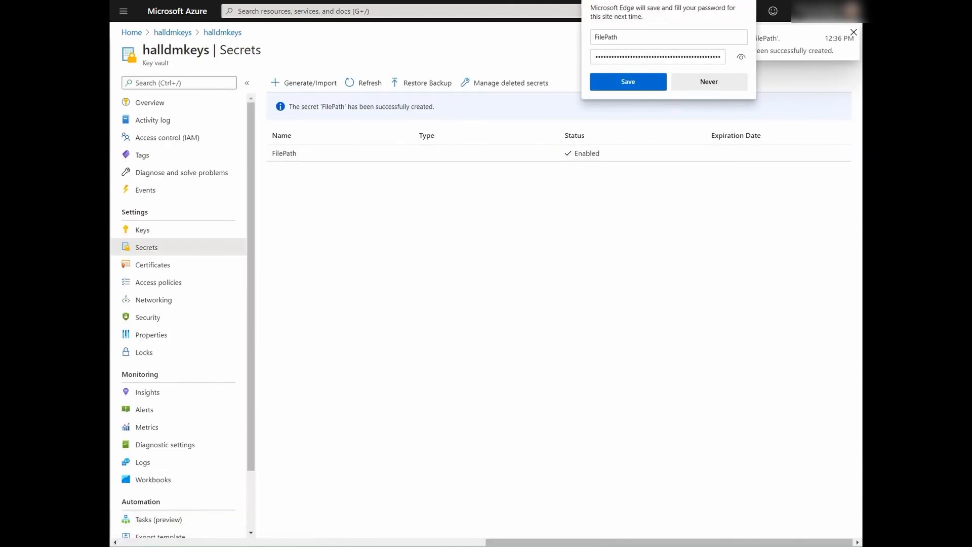
key("Escape")
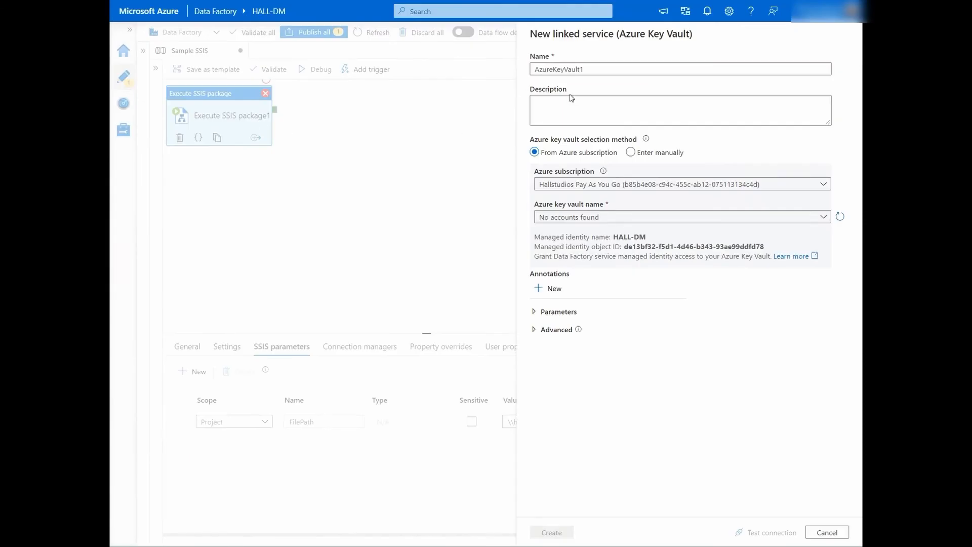
Step: Create the AzureKeyVault1 linked service pointing to the halldmkeys key vault
left_click(590, 217)
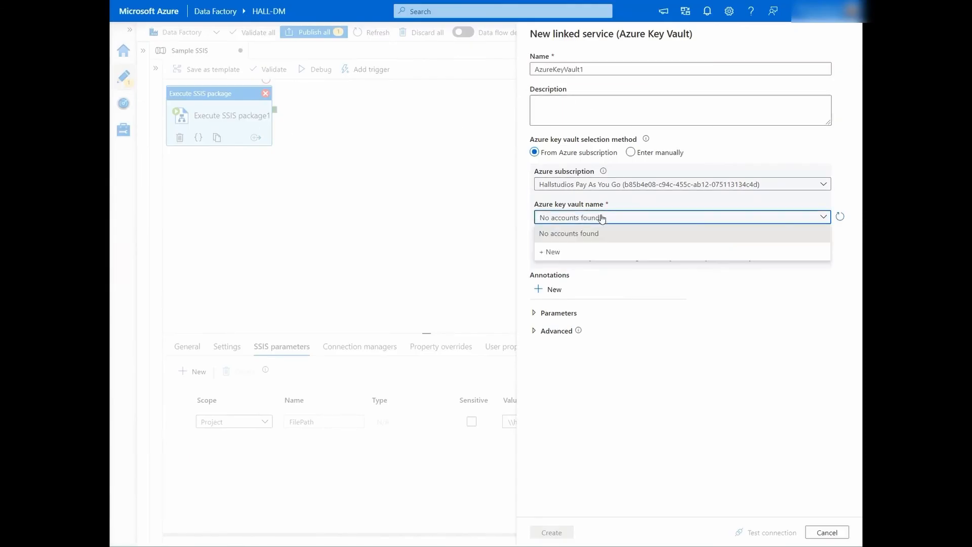
left_click(841, 218)
left_click(828, 217)
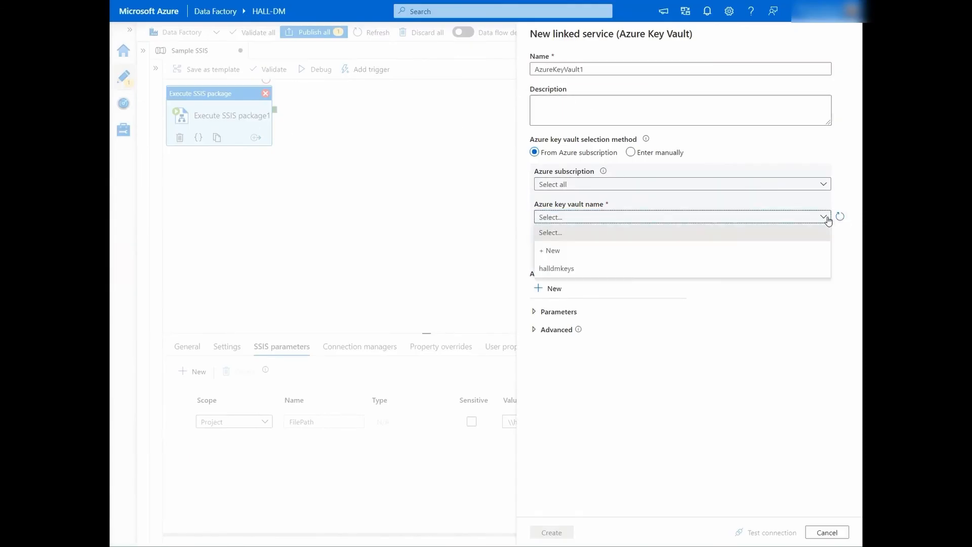
left_click(563, 275)
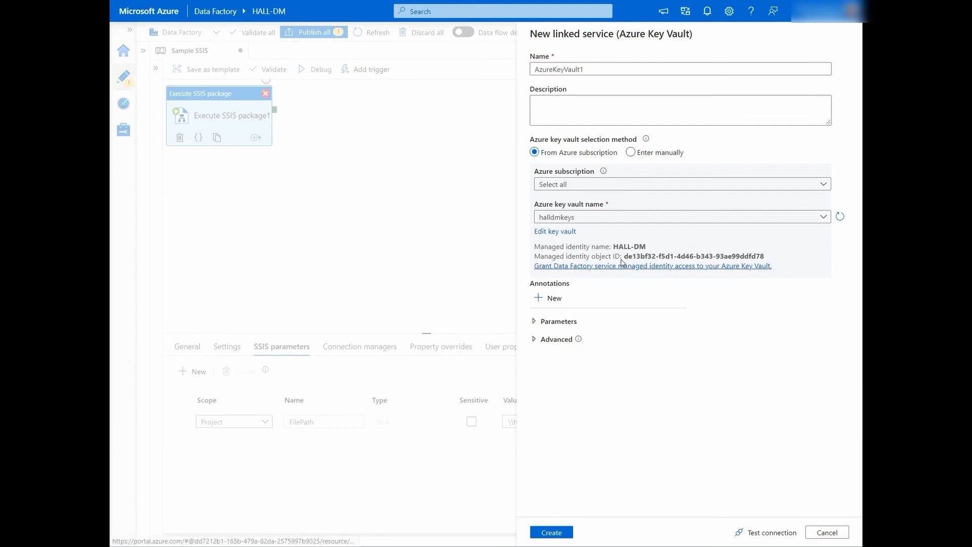
left_click(551, 533)
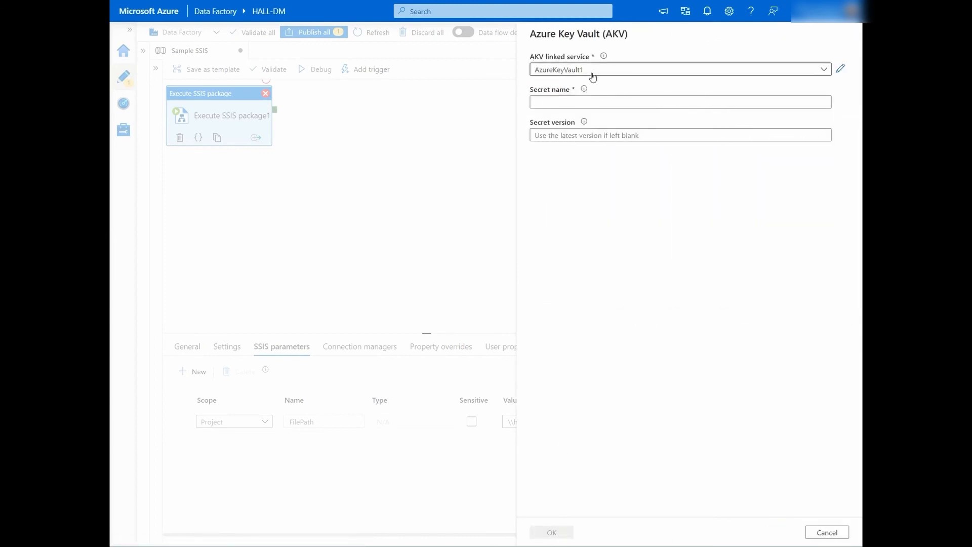
Step: Point the FilePath parameter at AzureKeyVault1 with secret name FilePath
left_click(828, 71)
left_click(560, 141)
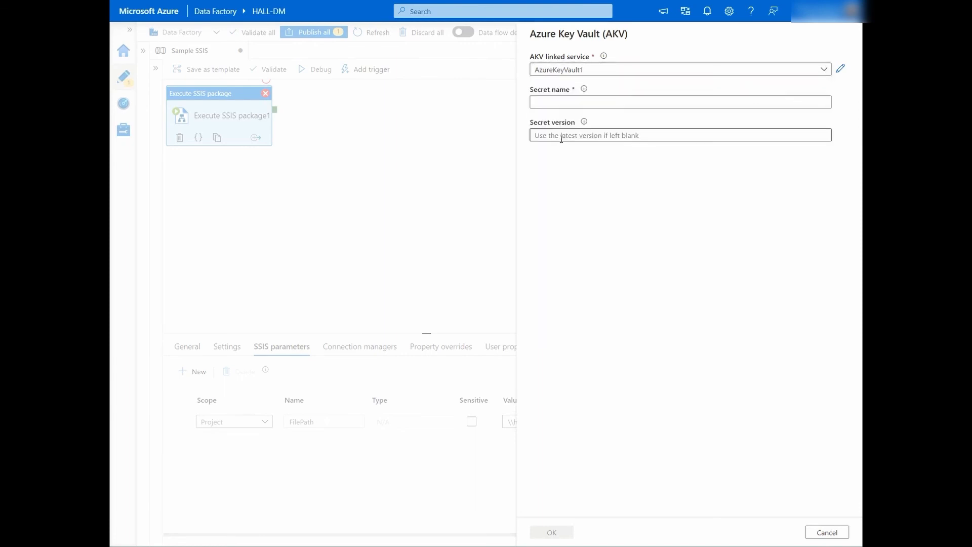
left_click(562, 101)
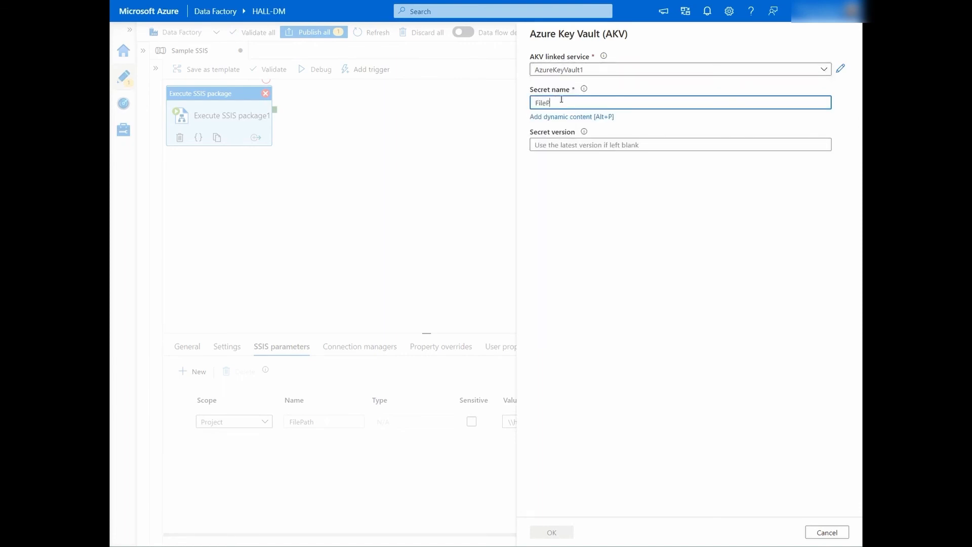
type("FilePath")
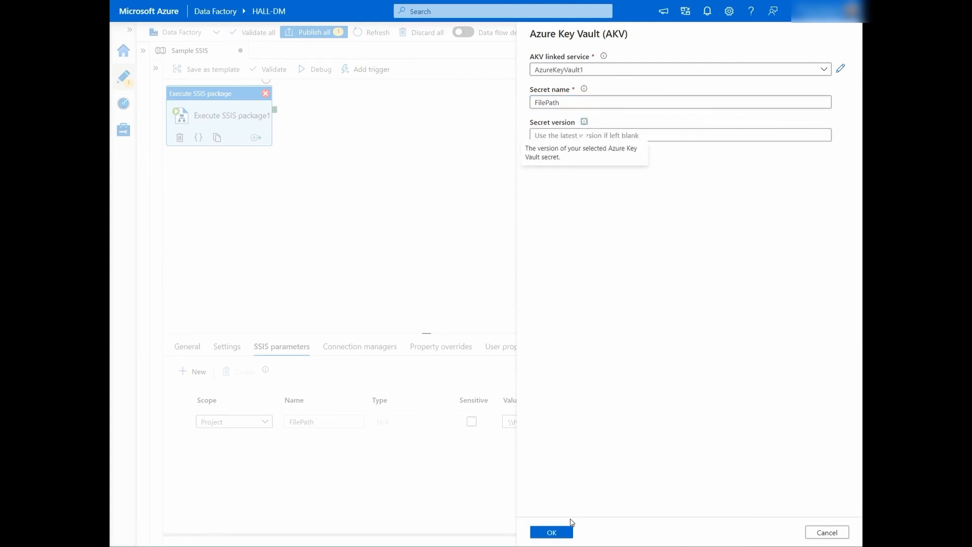
left_click(552, 532)
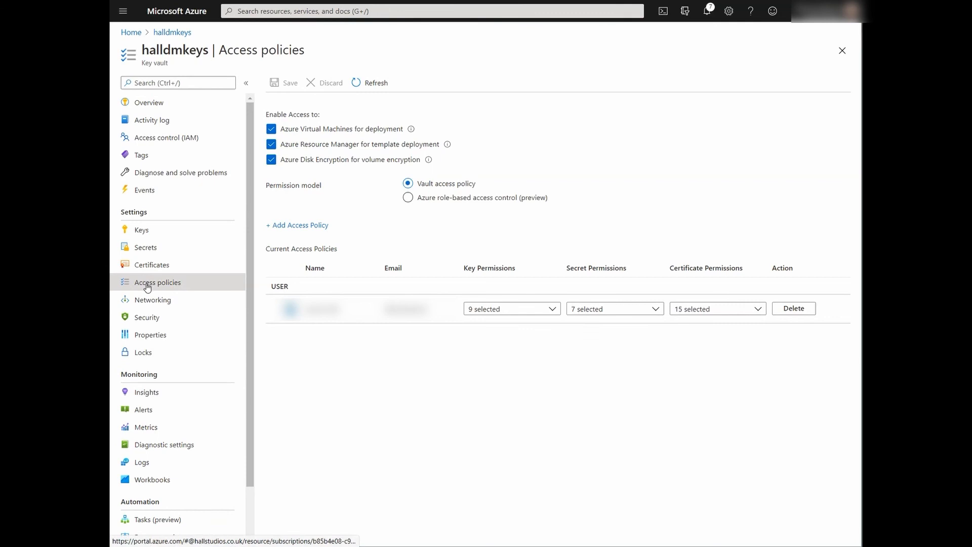
Step: Add a Key, Secret, & Certificate Management access policy for HALL-DM on halldmkeys and save it
left_click(291, 225)
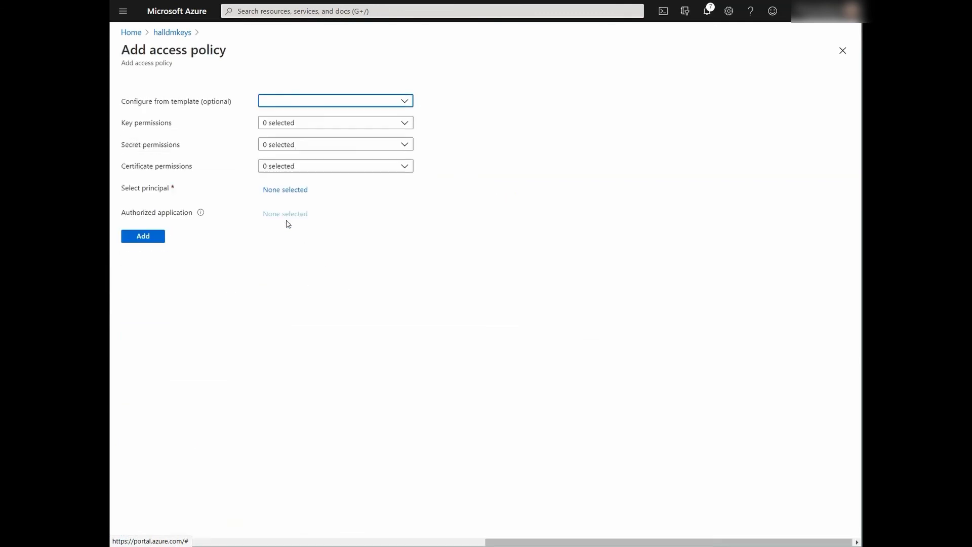
left_click(285, 103)
left_click(283, 120)
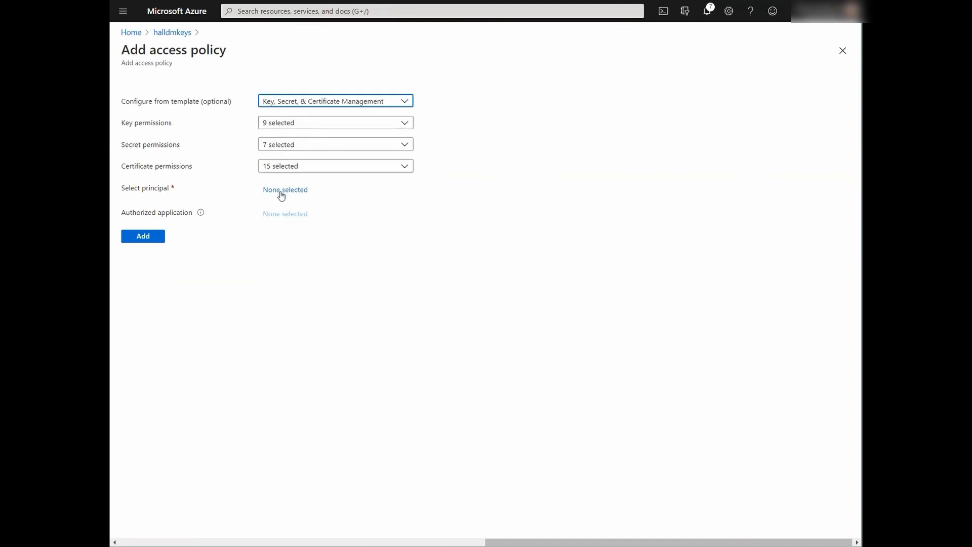
left_click(281, 195)
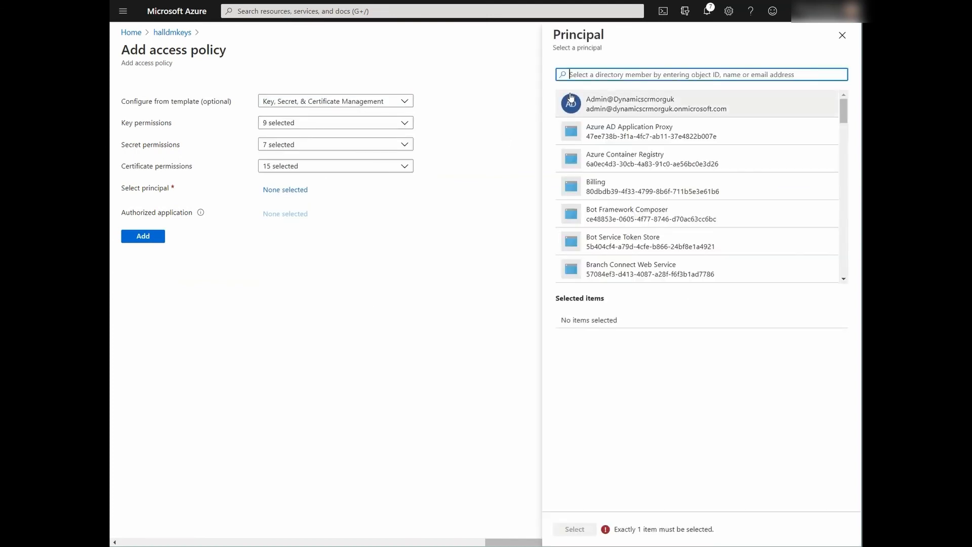
type("HALL")
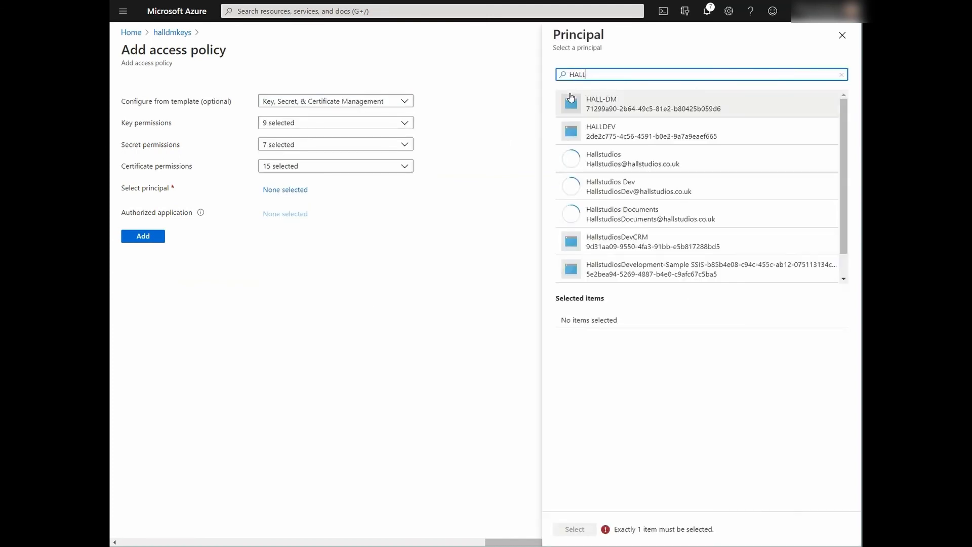
type("-DM")
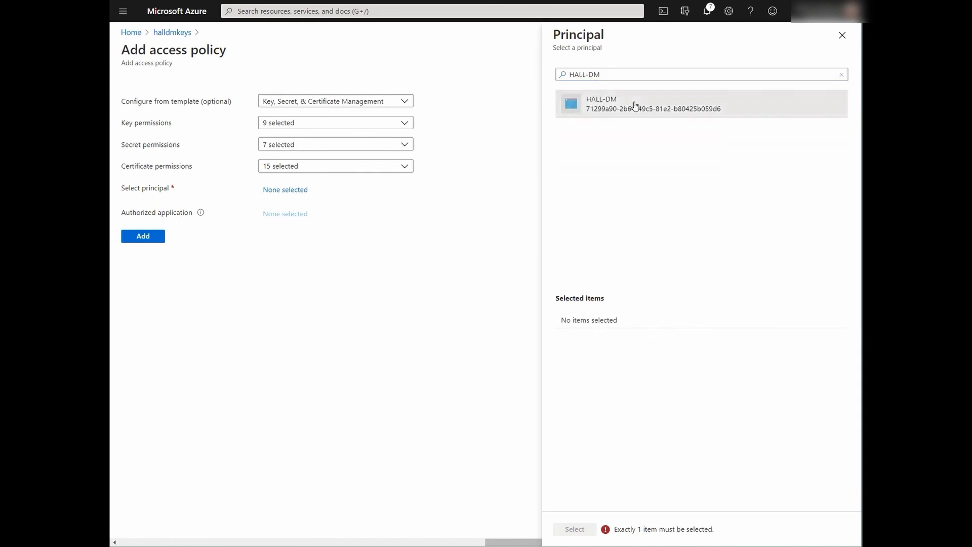
left_click(636, 106)
left_click(575, 529)
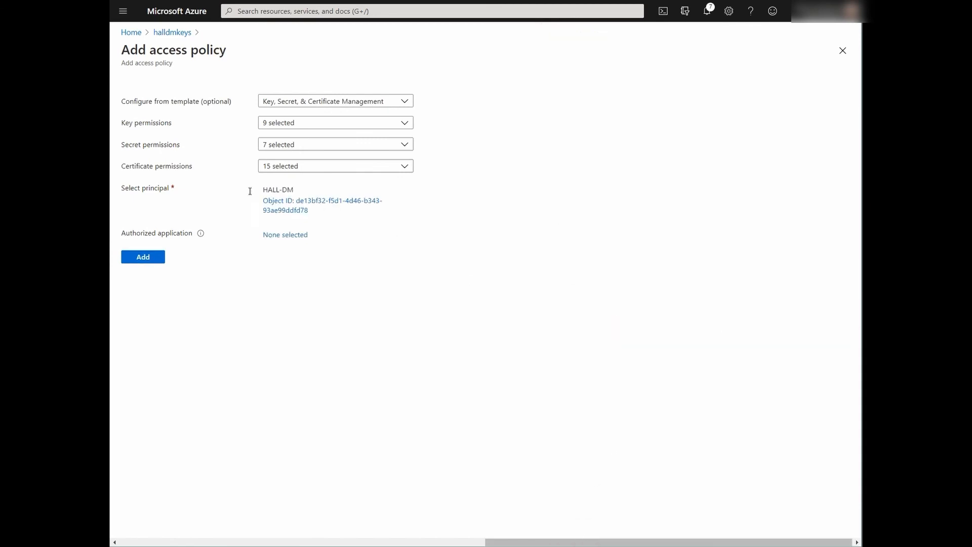
left_click(155, 263)
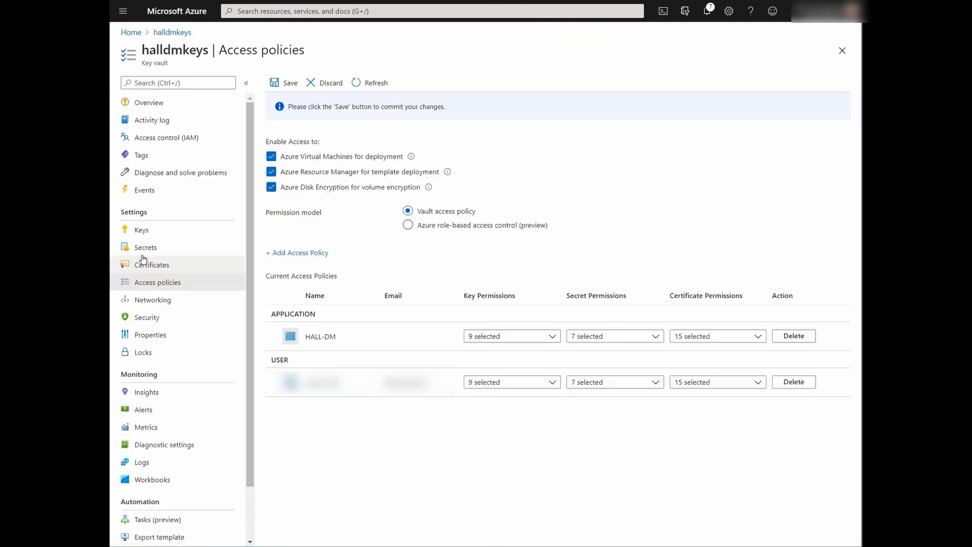
left_click(289, 84)
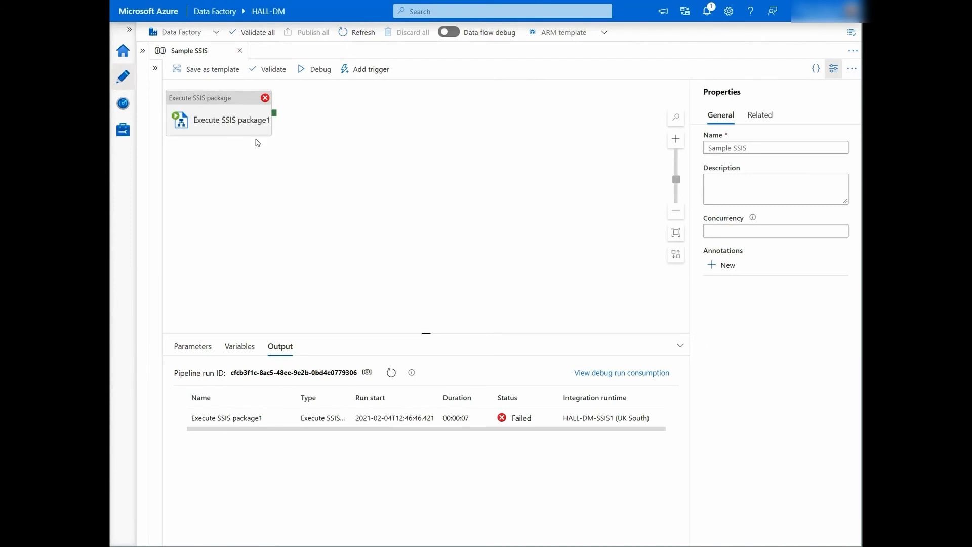
Step: Debug-run Sample SSIS, refreshing the Output until Execute SSIS package1 shows Succeeded
left_click(220, 114)
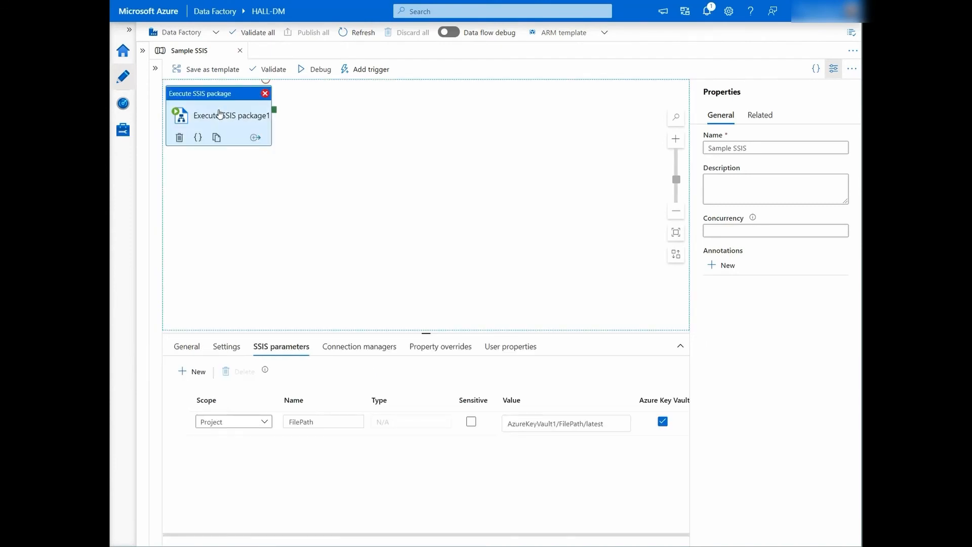
left_click(314, 71)
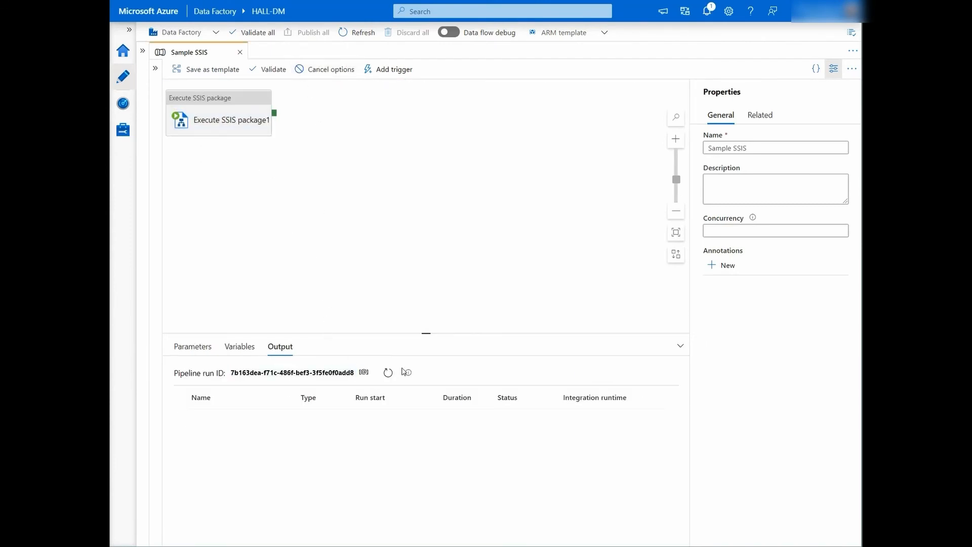
left_click(388, 373)
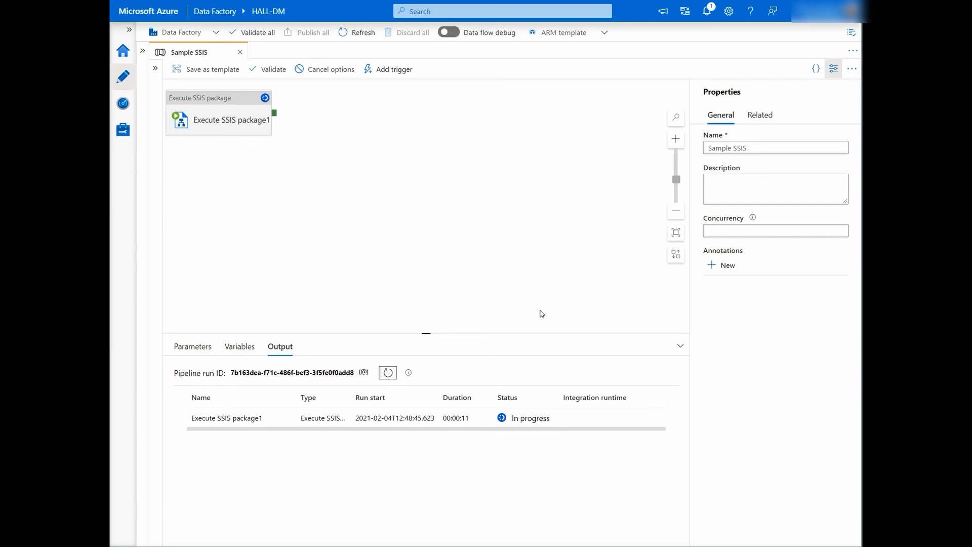
left_click(388, 374)
left_click(388, 374)
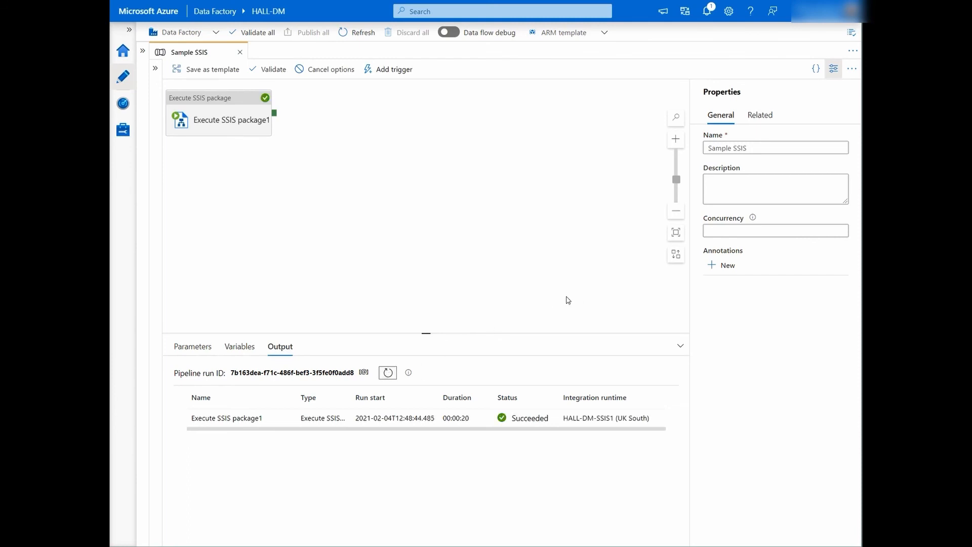
left_click(388, 373)
left_click(228, 120)
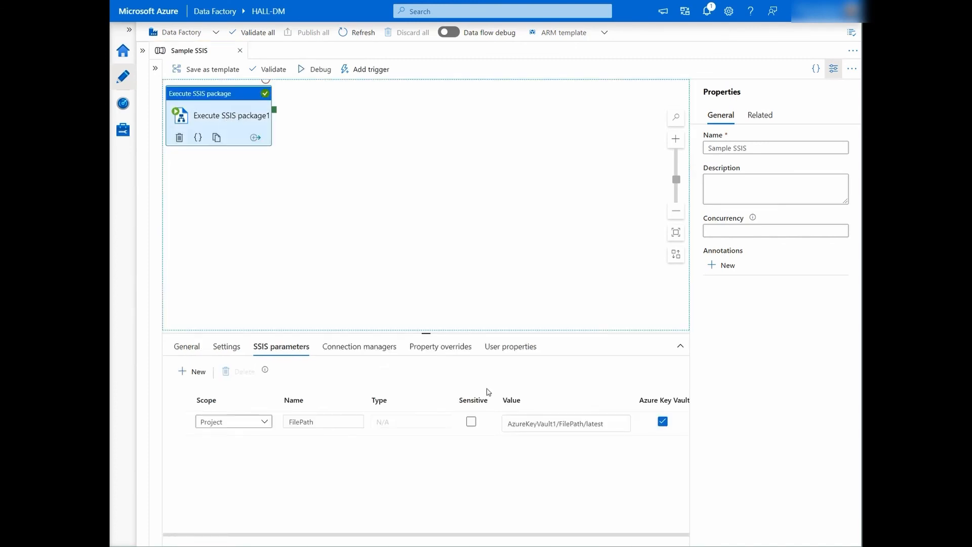